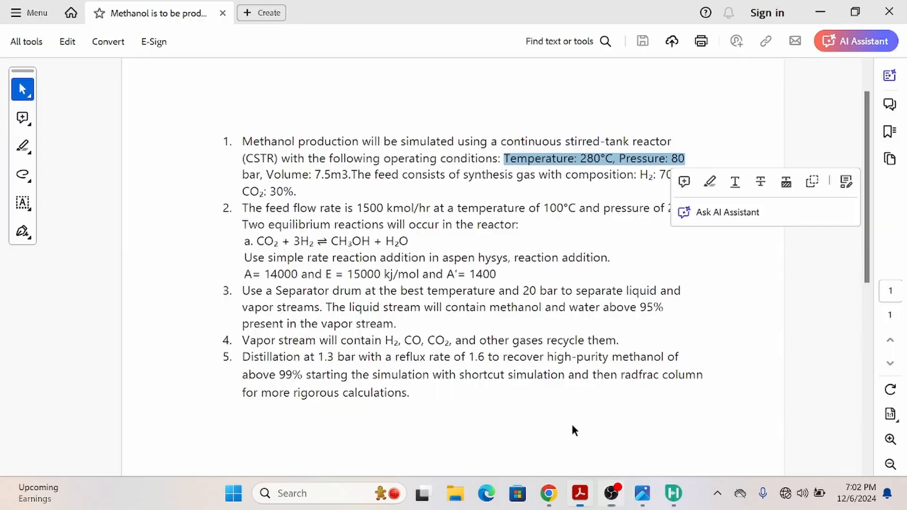
Step: Review the CSTR operating conditions, the feed flow, temperature and pressure, and the CO₂ hydrogenation reaction in the methanol problem statement
{"action": "left_click", "coordinate": [530, 314]}
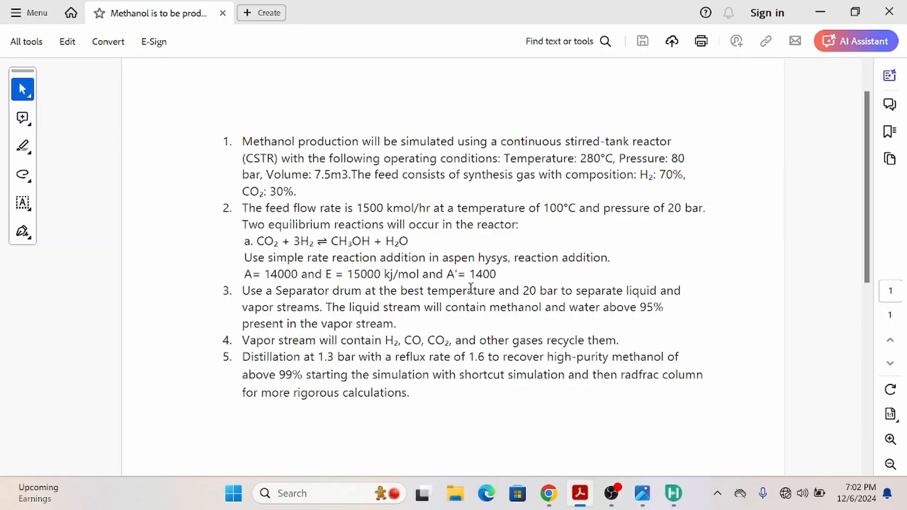
{"action": "left_click_drag", "start_coordinate": [265, 208], "coordinate": [709, 208]}
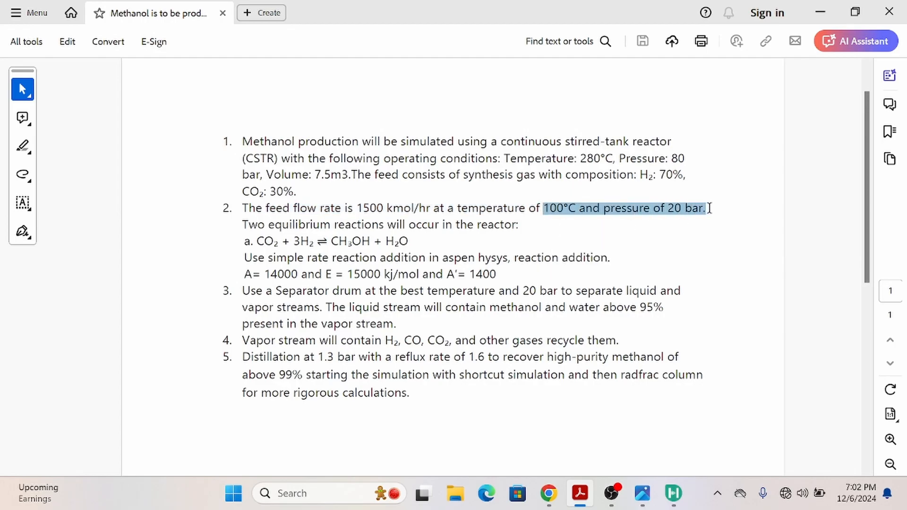
{"action": "left_click", "coordinate": [598, 220]}
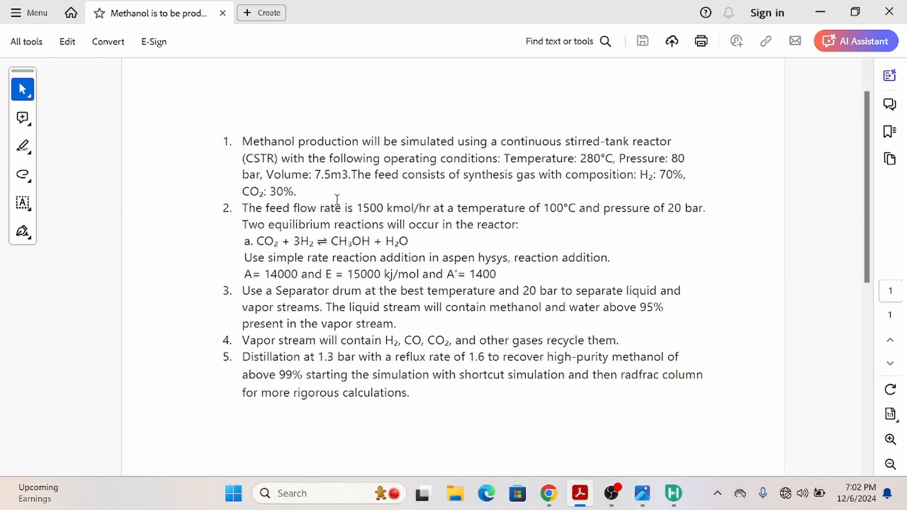
{"action": "left_click_drag", "start_coordinate": [266, 209], "coordinate": [700, 209]}
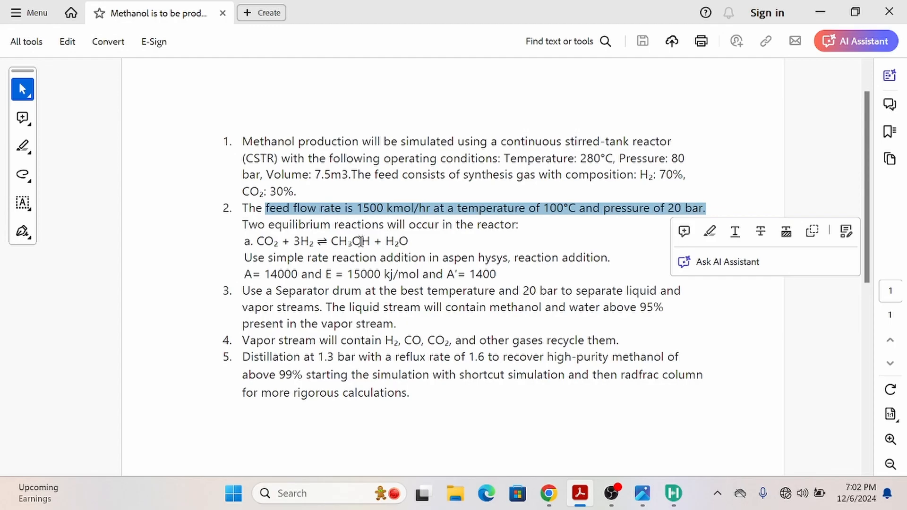
{"action": "left_click_drag", "start_coordinate": [411, 240], "coordinate": [250, 241]}
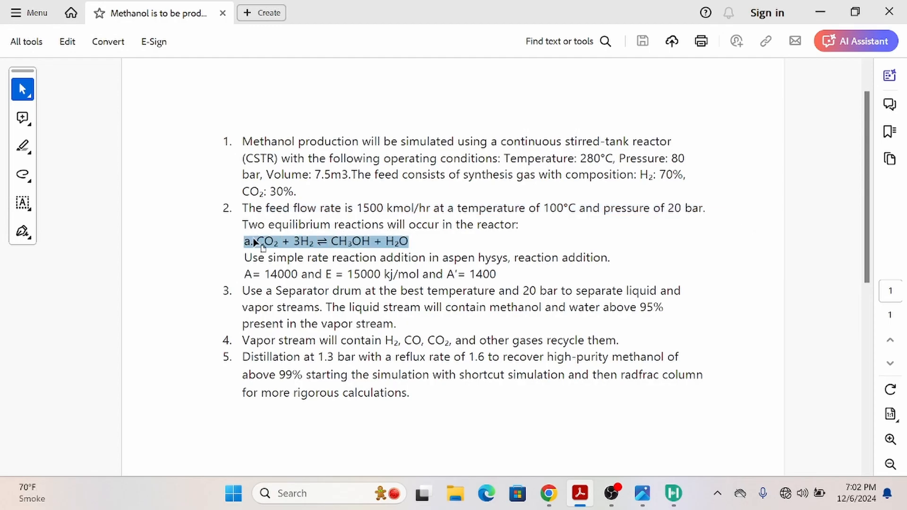
{"action": "left_click", "coordinate": [298, 158]}
{"action": "left_click_drag", "start_coordinate": [246, 157], "coordinate": [286, 162]}
{"action": "left_click", "coordinate": [282, 201]}
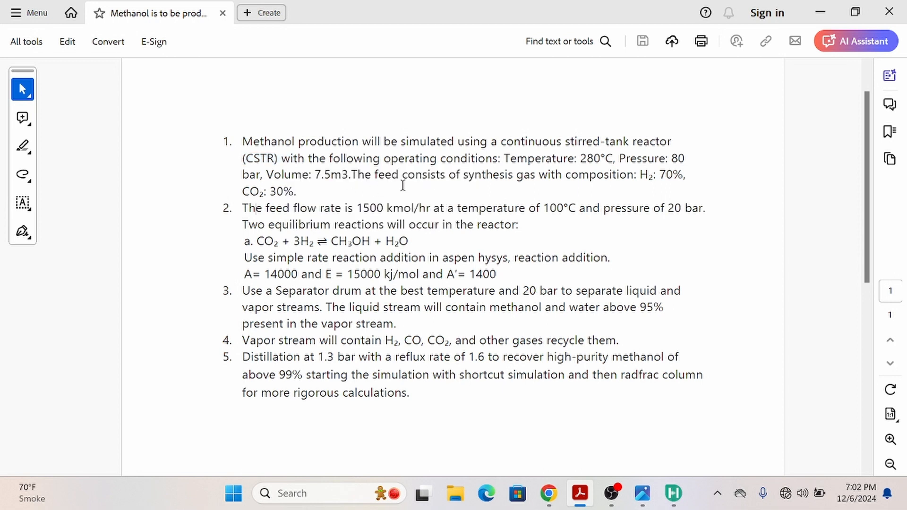
{"action": "left_click_drag", "start_coordinate": [507, 159], "coordinate": [676, 162]}
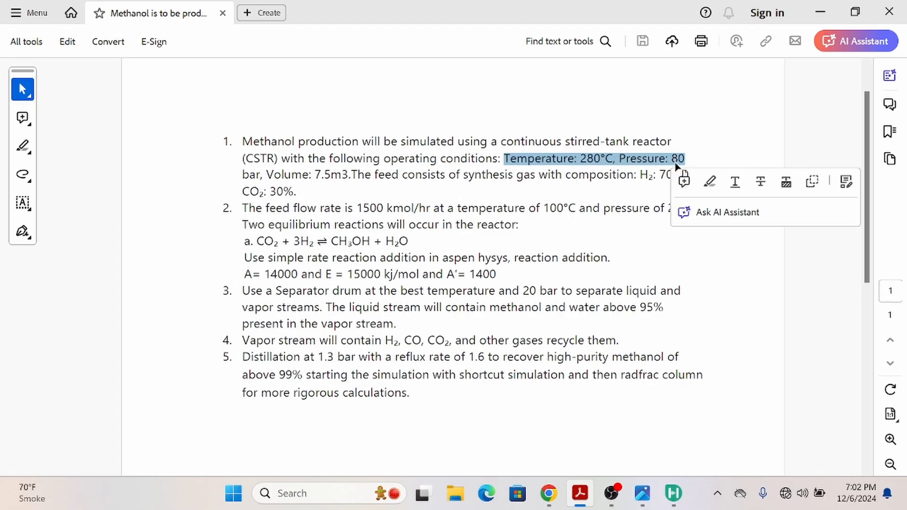
{"action": "left_click", "coordinate": [576, 171]}
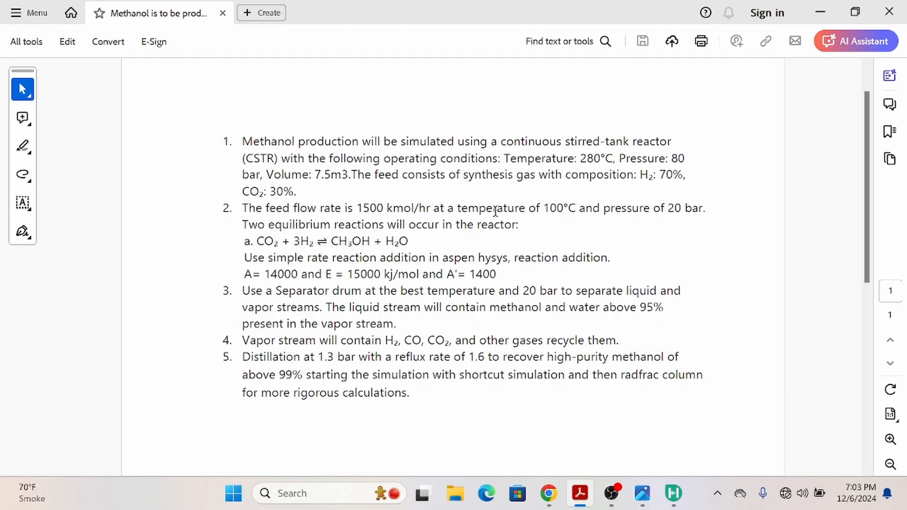
{"action": "left_click_drag", "start_coordinate": [453, 208], "coordinate": [702, 208]}
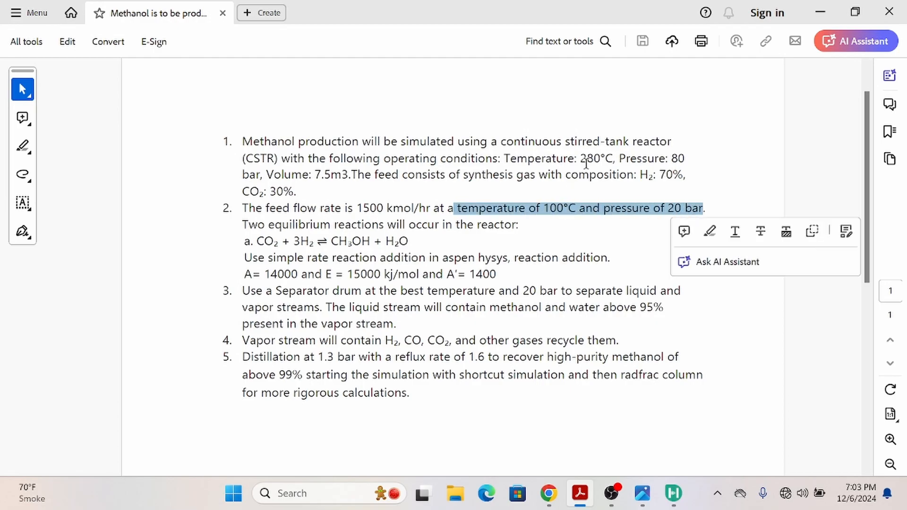
{"action": "double_click", "coordinate": [504, 160]}
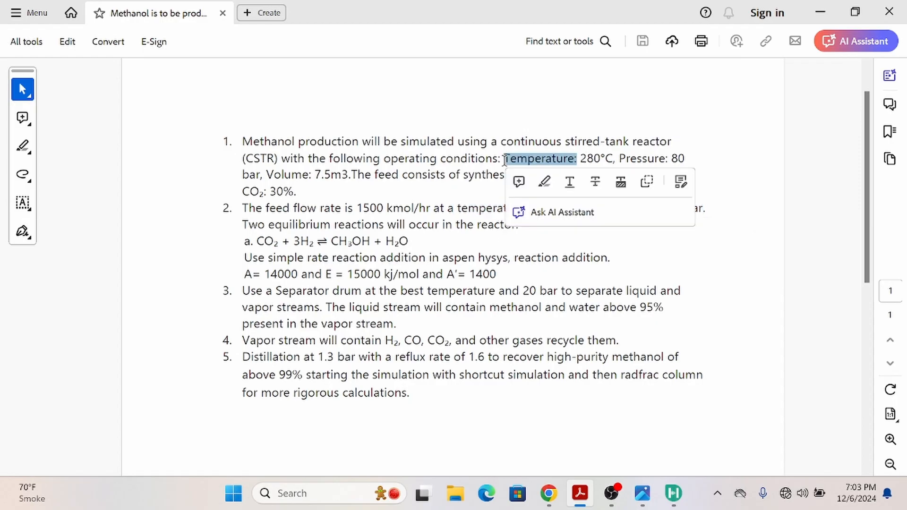
{"action": "left_click", "coordinate": [654, 161]}
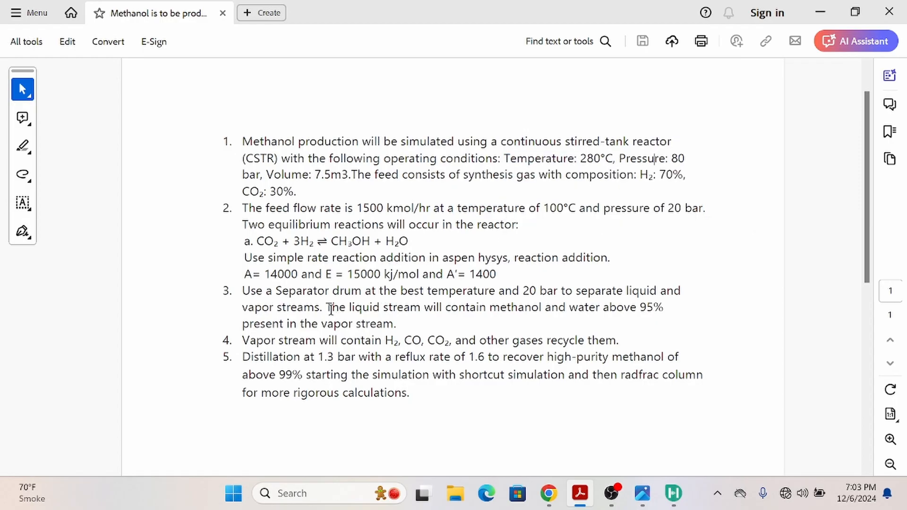
Step: Read item 3 of the problem statement for the separator drum's conditions and the required liquid stream composition
{"action": "scroll", "coordinate": [451, 278], "scroll_direction": "down", "scroll_amount": 1}
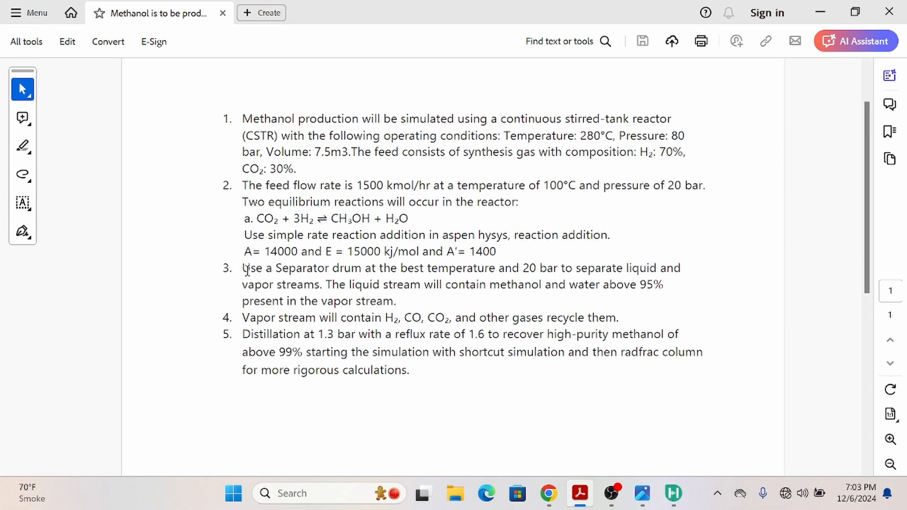
{"action": "left_click_drag", "start_coordinate": [244, 269], "coordinate": [531, 283]}
{"action": "left_click", "coordinate": [522, 271]}
{"action": "left_click_drag", "start_coordinate": [526, 267], "coordinate": [548, 271]}
{"action": "left_click_drag", "start_coordinate": [325, 285], "coordinate": [567, 285]}
{"action": "left_click", "coordinate": [651, 285]}
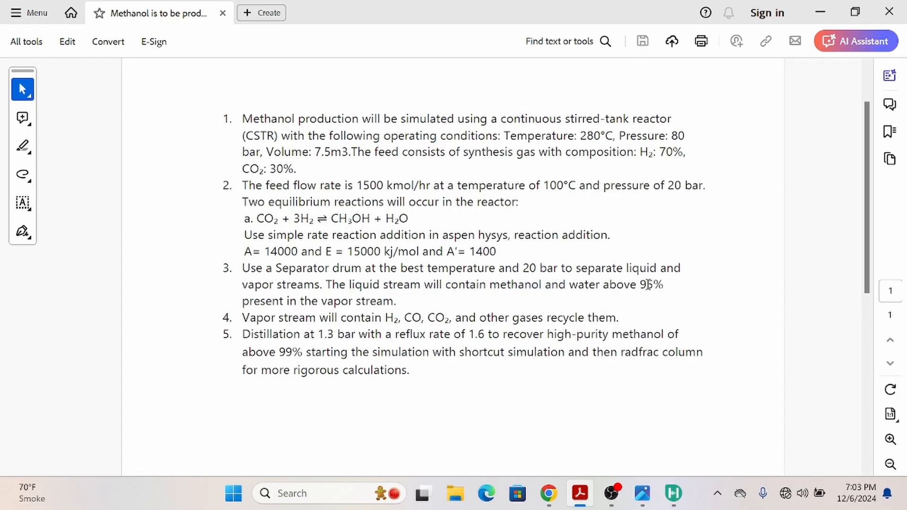
{"action": "left_click_drag", "start_coordinate": [663, 285], "coordinate": [492, 285]}
{"action": "left_click", "coordinate": [435, 286]}
Step: Examine item 5 of the problem statement for the distillation pressure, reflux rate, methanol purity and column calculation methods
{"action": "left_click_drag", "start_coordinate": [242, 337], "coordinate": [384, 336]}
{"action": "left_click", "coordinate": [351, 336]}
{"action": "left_click_drag", "start_coordinate": [319, 336], "coordinate": [382, 336]}
{"action": "left_click_drag", "start_coordinate": [455, 336], "coordinate": [576, 335]}
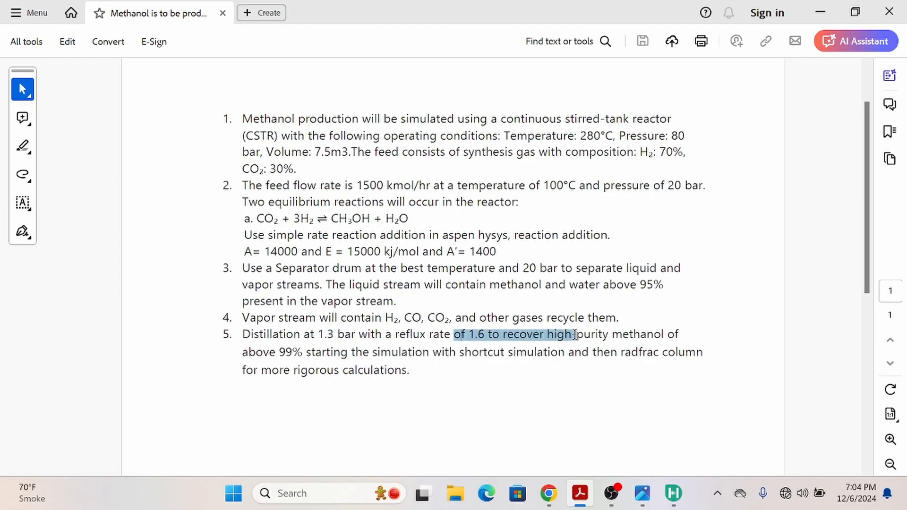
{"action": "left_click", "coordinate": [631, 334]}
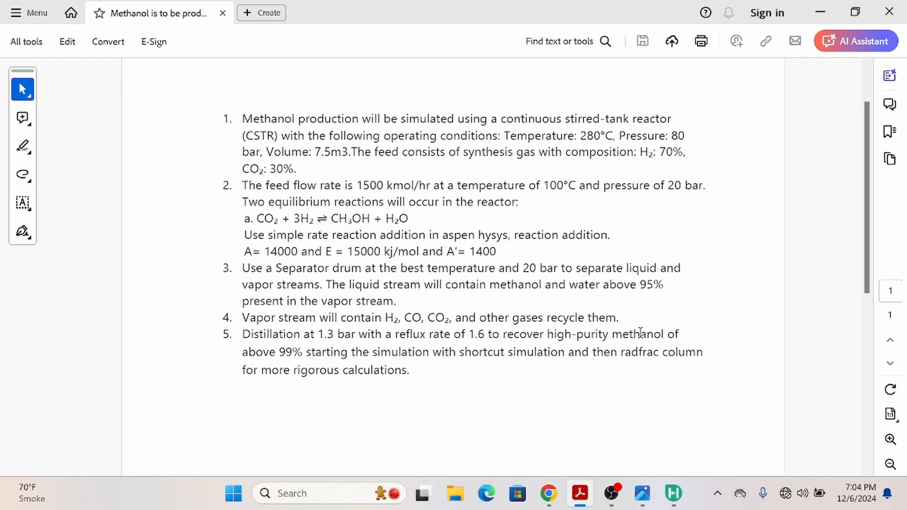
{"action": "mouse_move", "coordinate": [605, 335]}
{"action": "left_mouse_down"}
{"action": "mouse_move", "coordinate": [678, 336]}
{"action": "mouse_move", "coordinate": [663, 335]}
{"action": "left_mouse_up"}
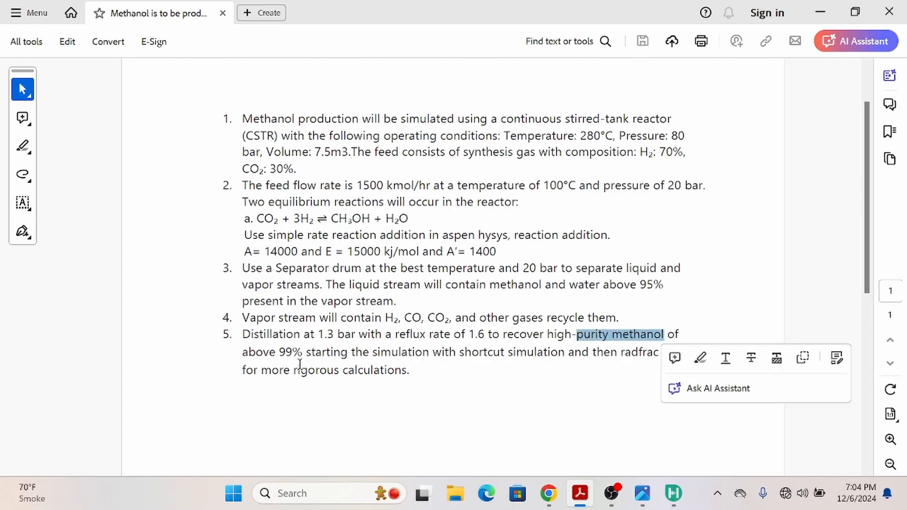
{"action": "left_click", "coordinate": [458, 377]}
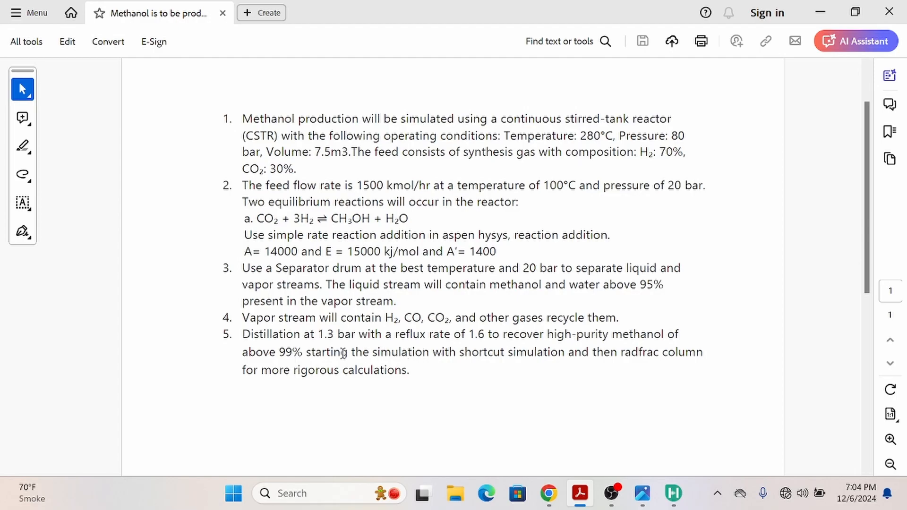
{"action": "left_click_drag", "start_coordinate": [458, 354], "coordinate": [573, 353]}
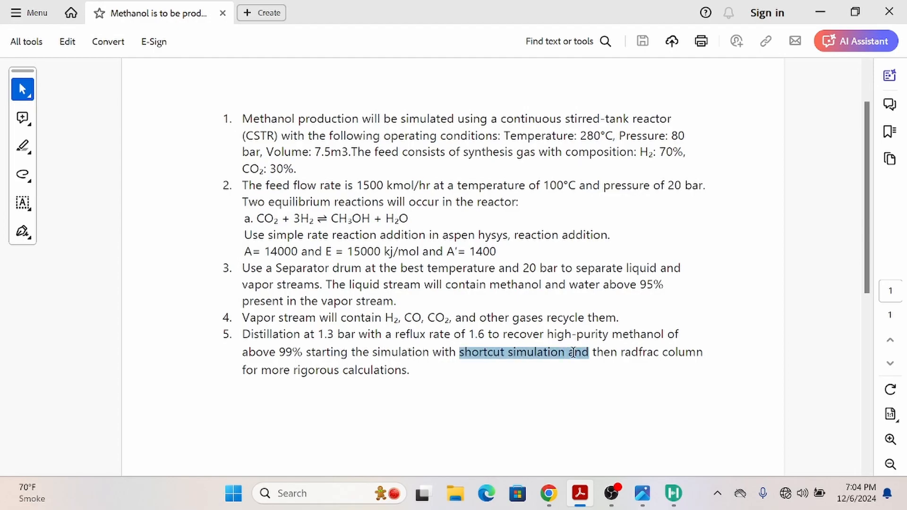
{"action": "left_click", "coordinate": [503, 353]}
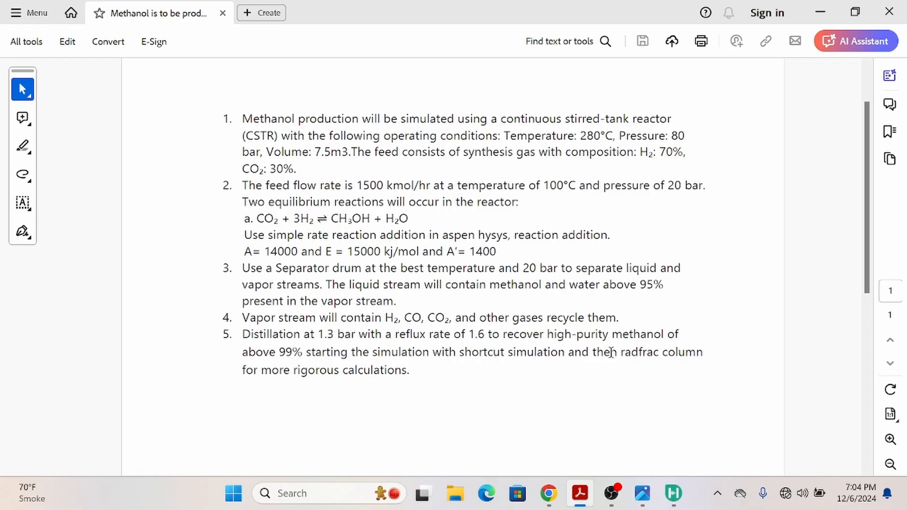
{"action": "left_click_drag", "start_coordinate": [617, 353], "coordinate": [774, 375]}
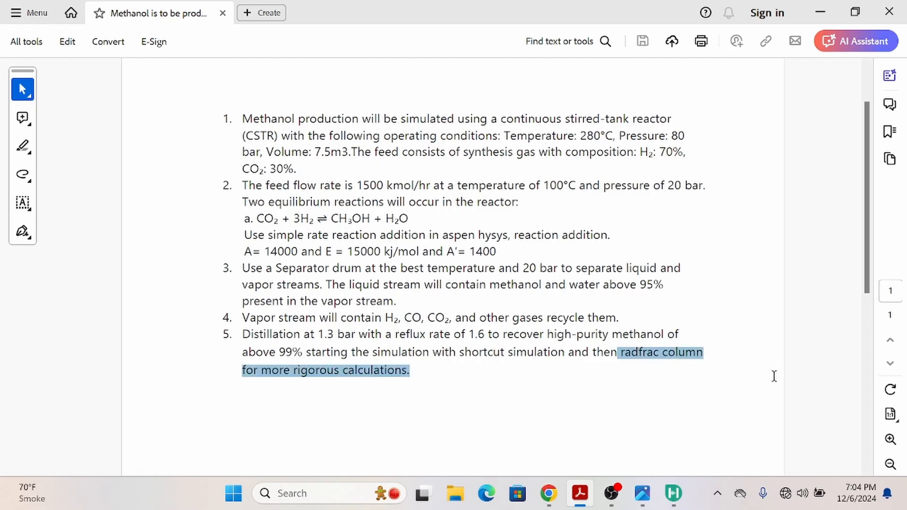
{"action": "left_click", "coordinate": [494, 382]}
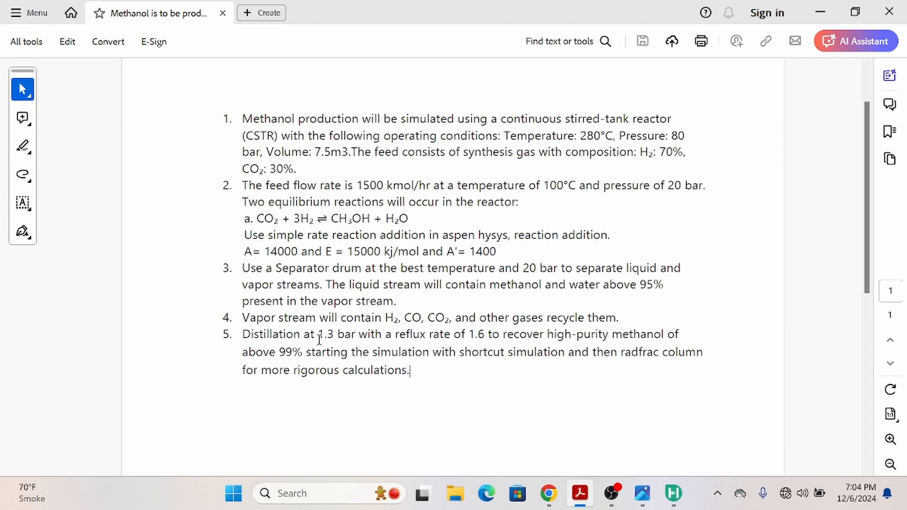
Step: Examine the hand-drawn process flow diagram in the image viewer and check the separator drum's pressure in the PDF problem statement
{"action": "key", "text": "alt+Tab"}
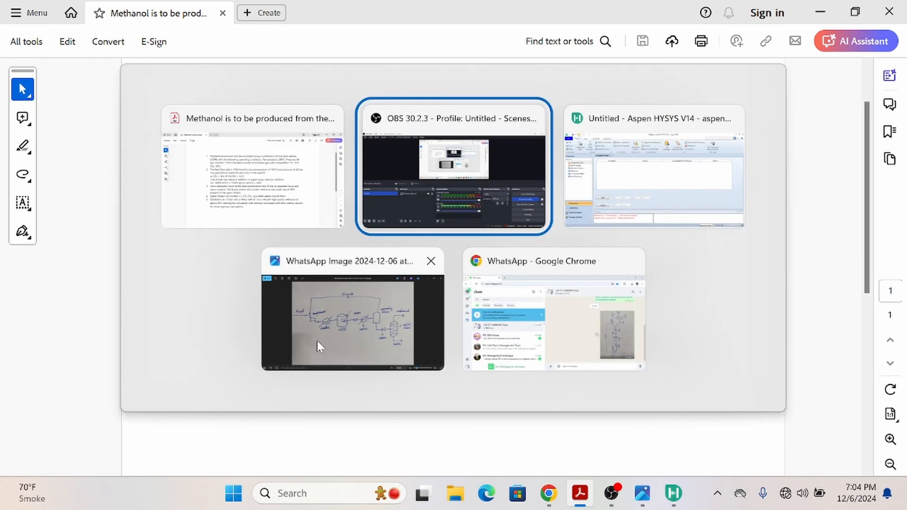
{"action": "left_click", "coordinate": [316, 329]}
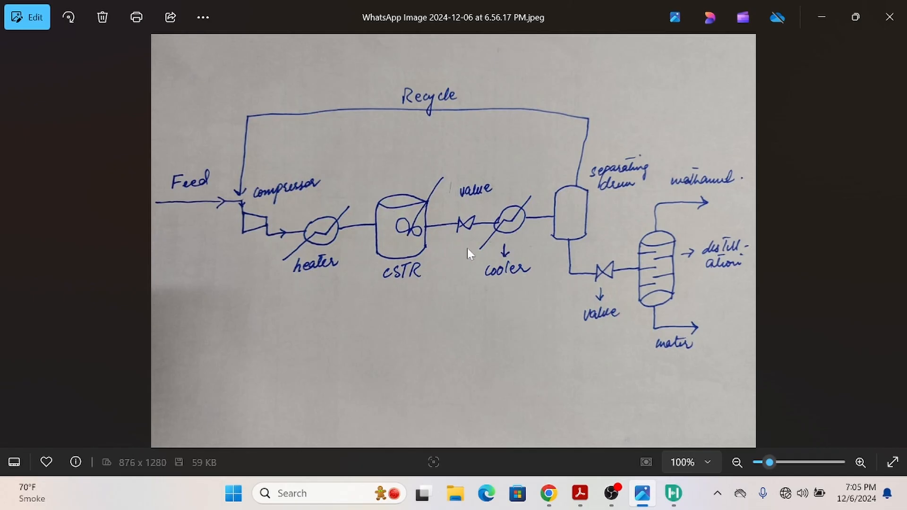
{"action": "key", "text": "alt+Tab"}
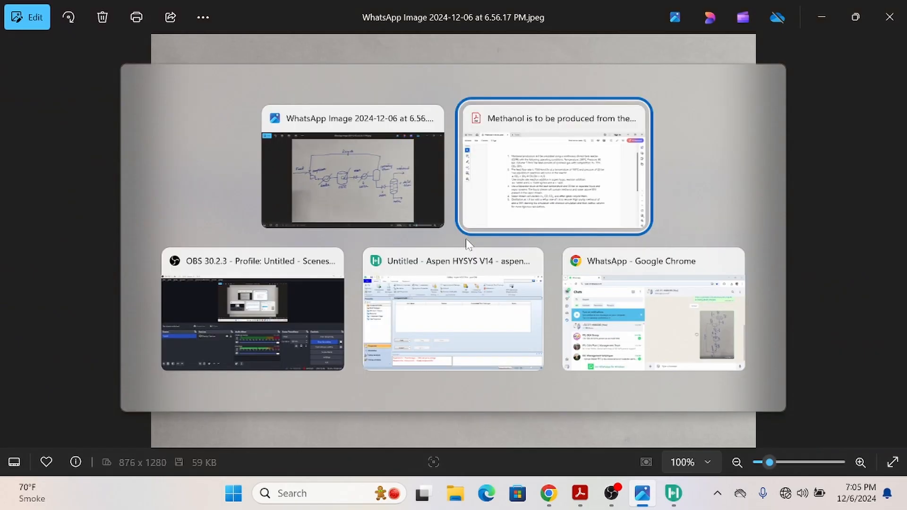
{"action": "key", "text": "Tab"}
{"action": "key", "text": "alt+Tab"}
{"action": "key", "text": "alt+Tab"}
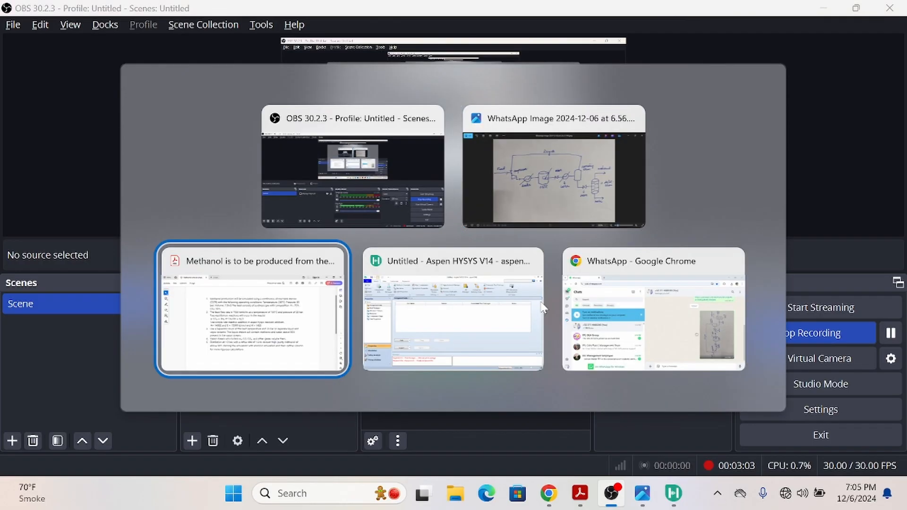
{"action": "left_click_drag", "start_coordinate": [519, 272], "coordinate": [573, 271]}
Step: Switch back to the flow diagram image and examine the separating drum, recycle line and downstream valve
{"action": "key", "text": "alt+Tab"}
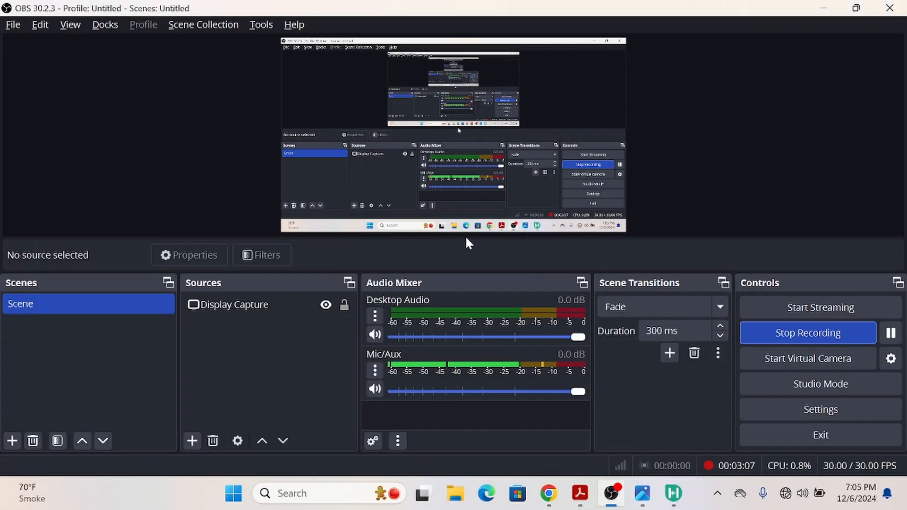
{"action": "key", "text": "alt+Tab"}
{"action": "key", "text": "alt+Tab"}
{"action": "key", "text": "alt+Tab"}
{"action": "key", "text": "alt+shift+Tab"}
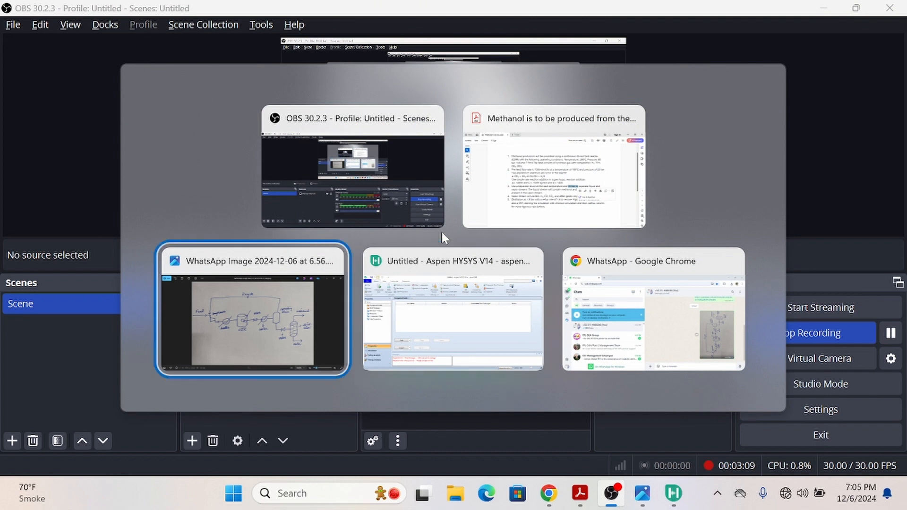
{"action": "scroll", "coordinate": [441, 231], "scroll_direction": "up", "scroll_amount": 1}
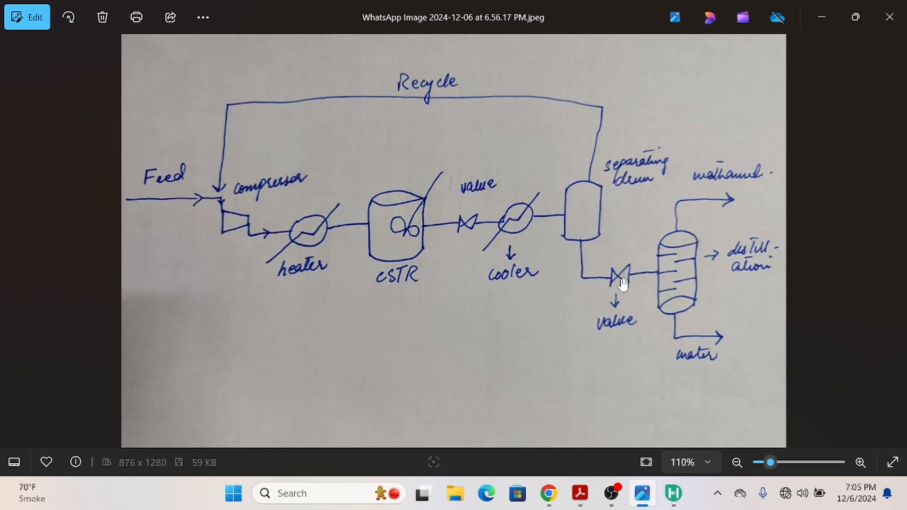
Step: Check the distillation pressure in the PDF problem statement and return to the flow diagram's distillation column
{"action": "key", "text": "alt+Tab"}
{"action": "key", "text": "alt+Tab"}
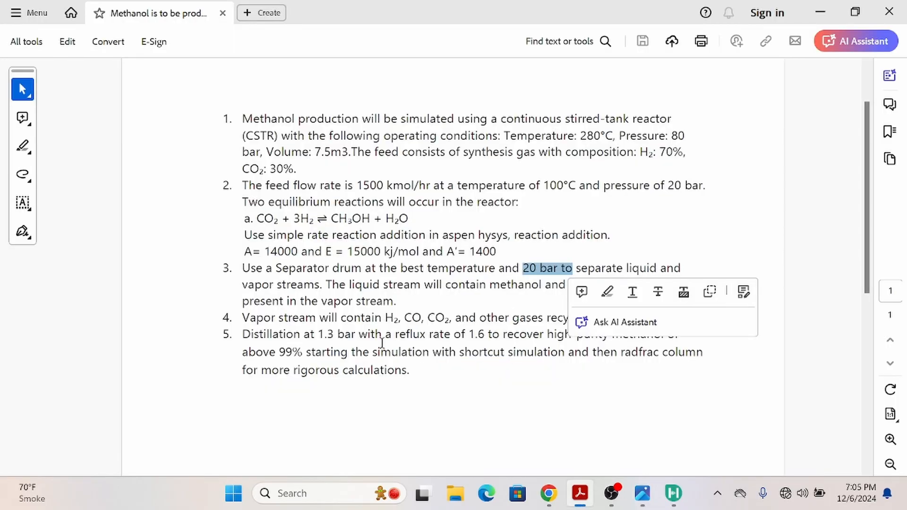
{"action": "left_click", "coordinate": [402, 326]}
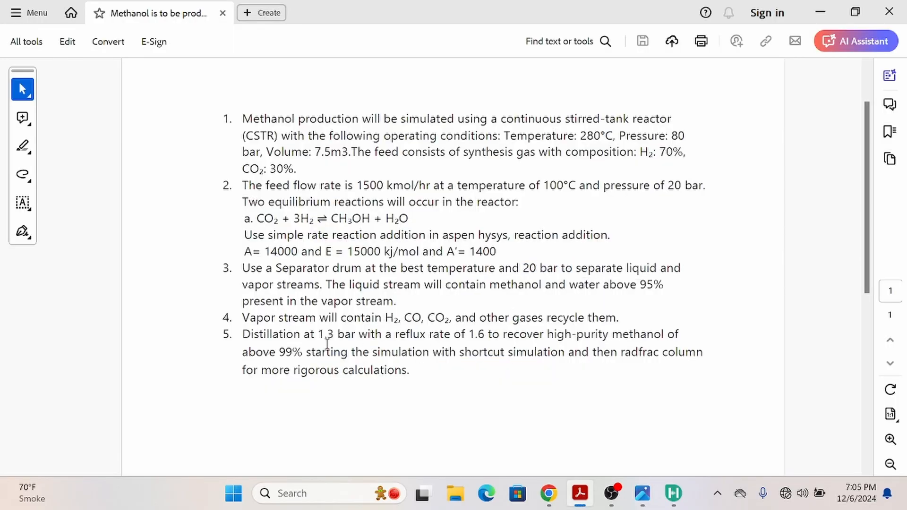
{"action": "left_click_drag", "start_coordinate": [318, 334], "coordinate": [382, 337]}
{"action": "key", "text": "alt+Tab"}
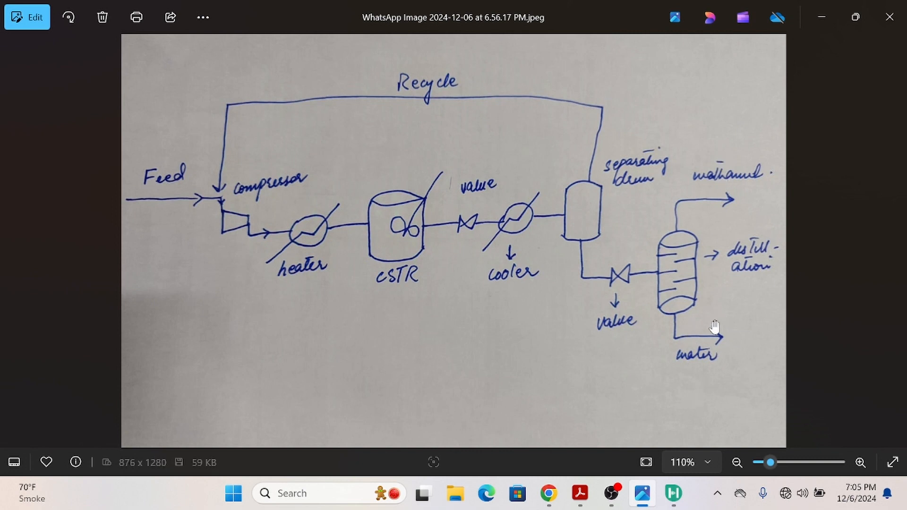
Step: Switch to Aspen HYSYS, create a new component list and add Hydrogen to it by searching for h2
{"action": "key", "text": "alt+Tab"}
{"action": "key", "text": "alt+Tab"}
{"action": "left_click", "coordinate": [408, 366]}
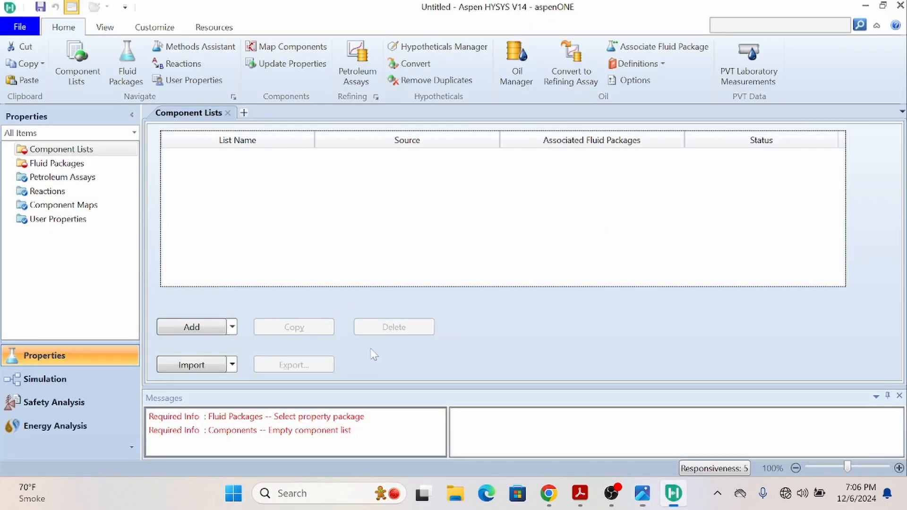
{"action": "left_click", "coordinate": [192, 326]}
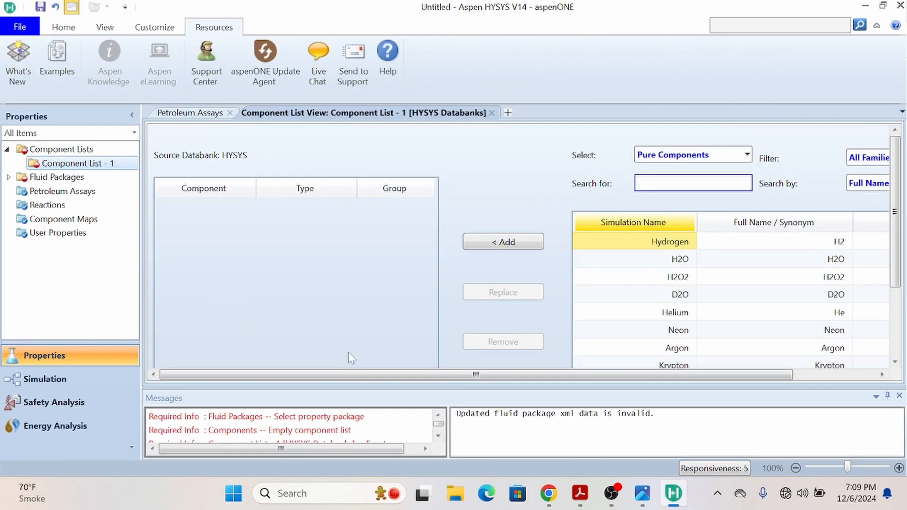
{"action": "type", "text": "h2"}
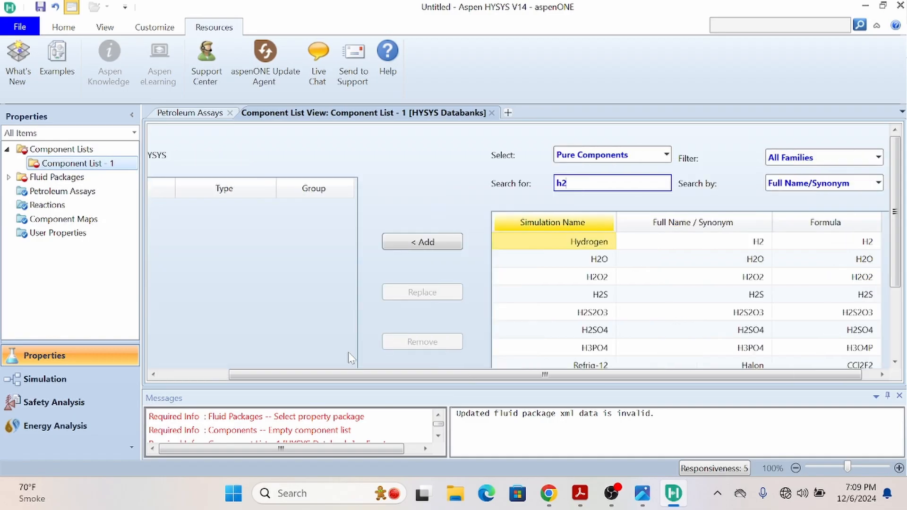
{"action": "key", "text": "Return"}
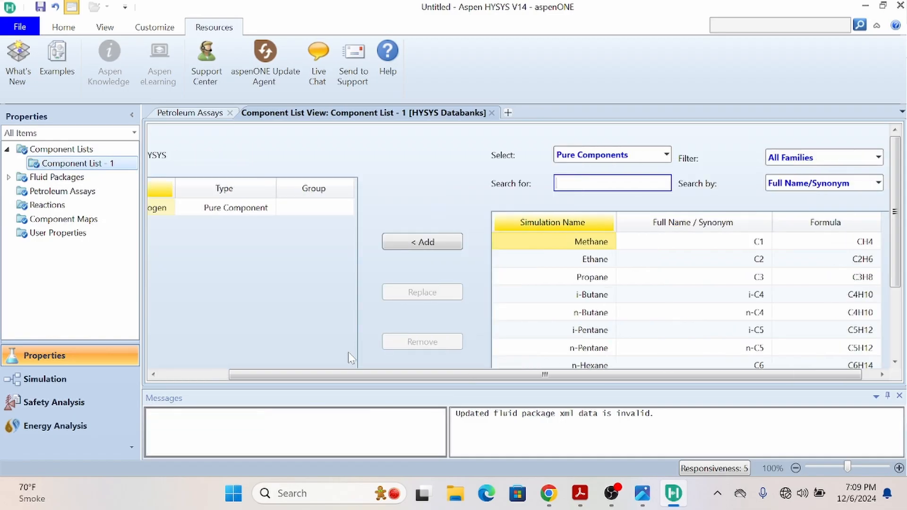
Step: Search for and add CO2, Methanol and H2O to the component list
{"action": "type", "text": "co2"}
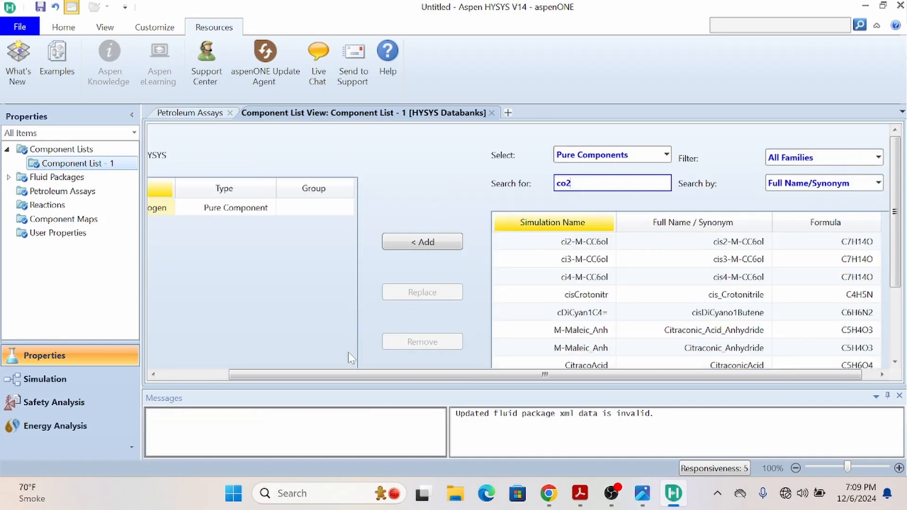
{"action": "key", "text": "Return"}
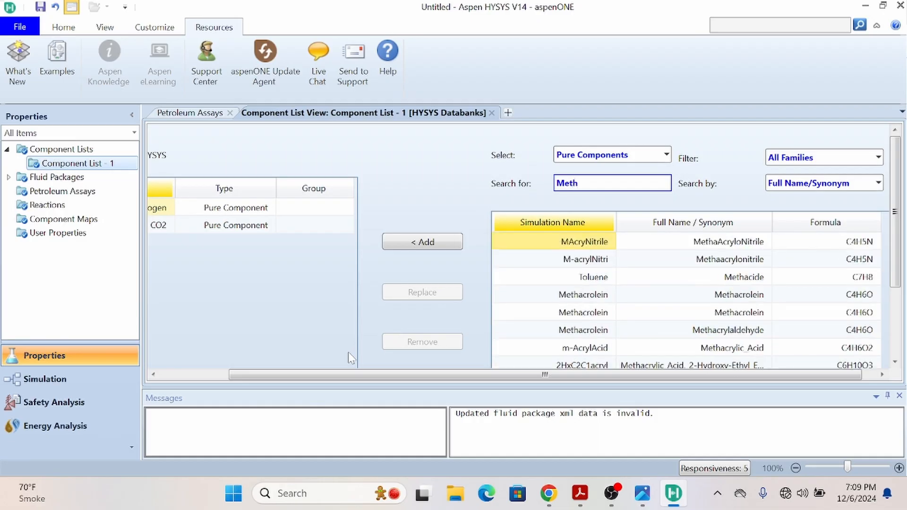
{"action": "type", "text": "ol"}
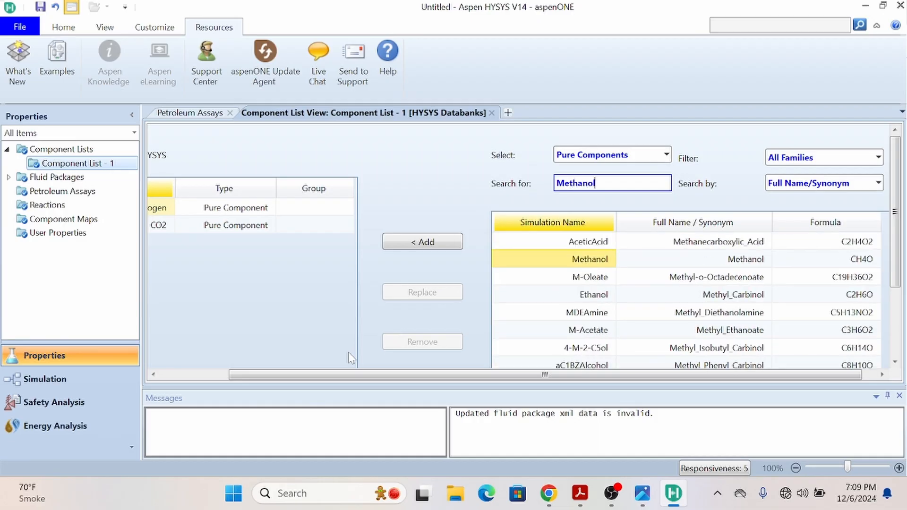
{"action": "key", "text": "Return"}
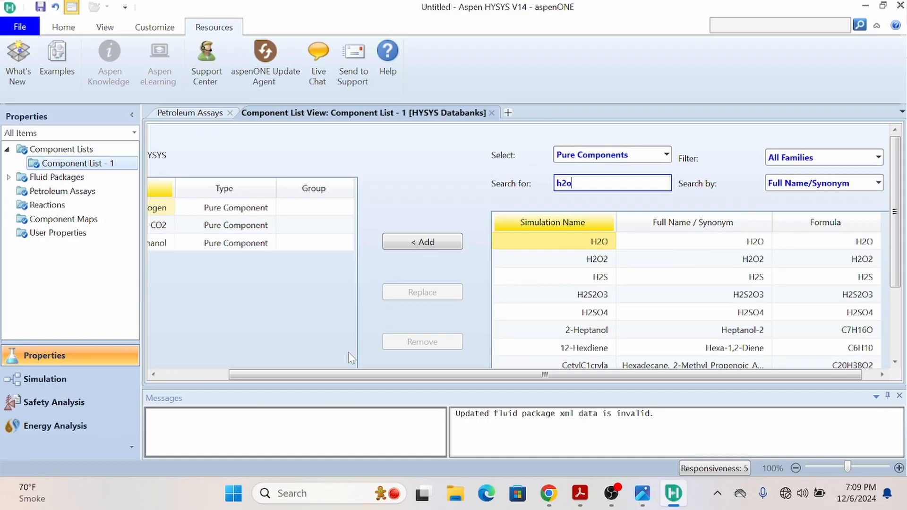
{"action": "key", "text": "Return"}
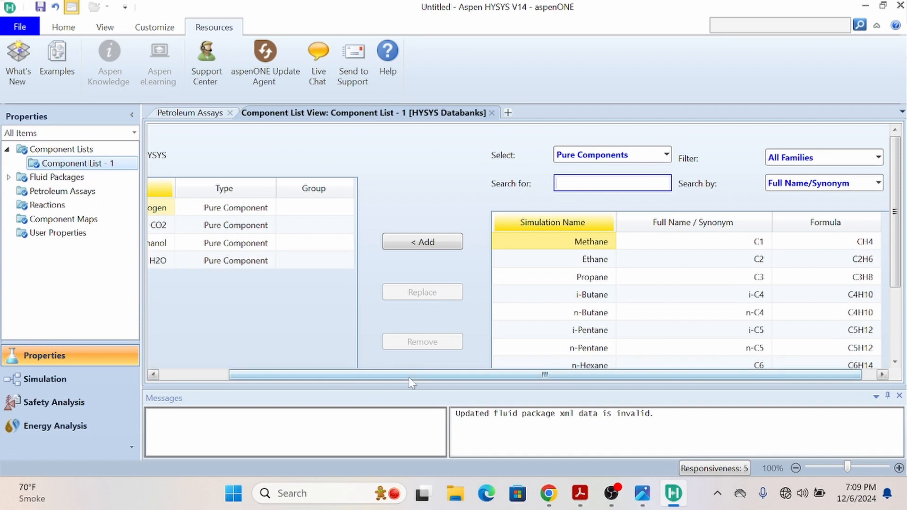
{"action": "left_click_drag", "start_coordinate": [409, 377], "coordinate": [337, 376]}
Step: Open the Basis-1 fluid package, review its property package setup and close it
{"action": "left_click", "coordinate": [53, 179]}
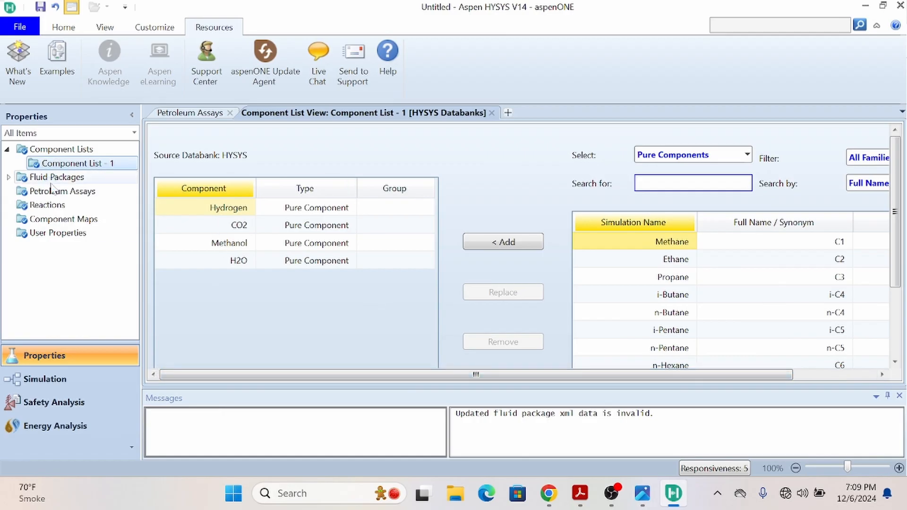
{"action": "double_click", "coordinate": [278, 159]}
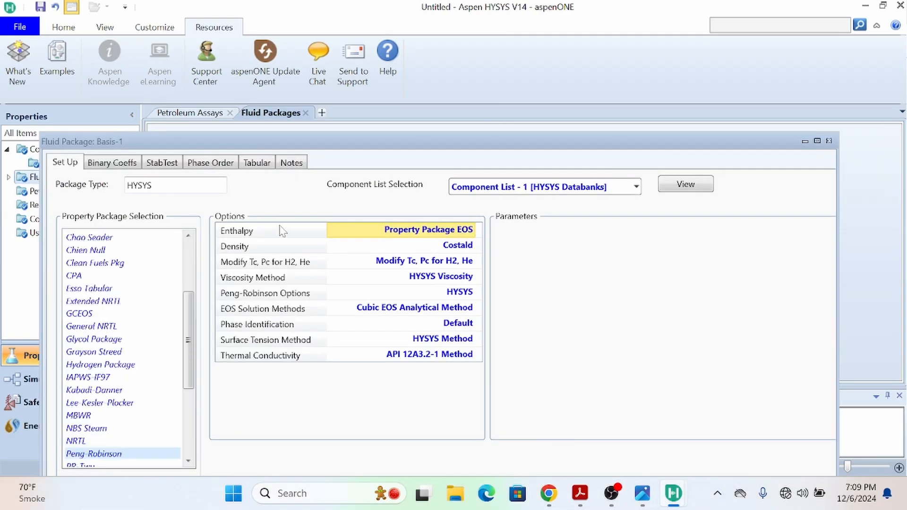
{"action": "left_click_drag", "start_coordinate": [343, 137], "coordinate": [375, 42]}
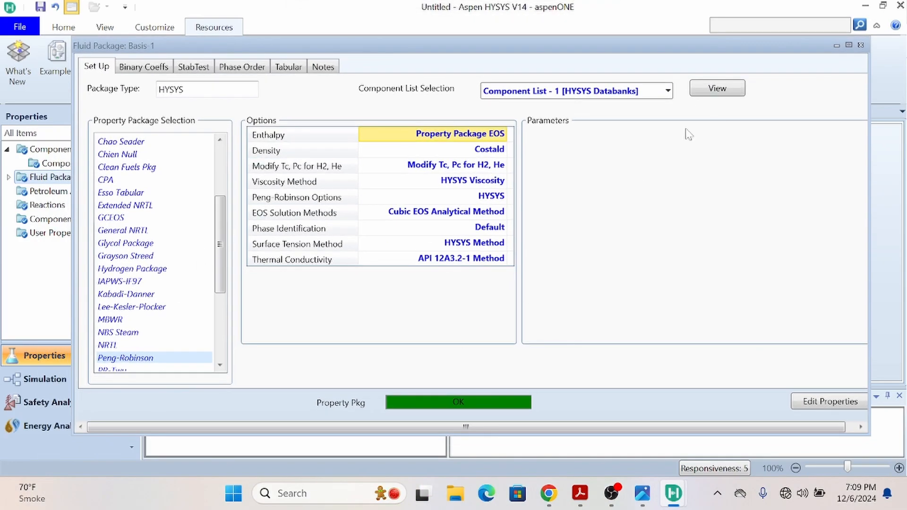
{"action": "left_click", "coordinate": [861, 44]}
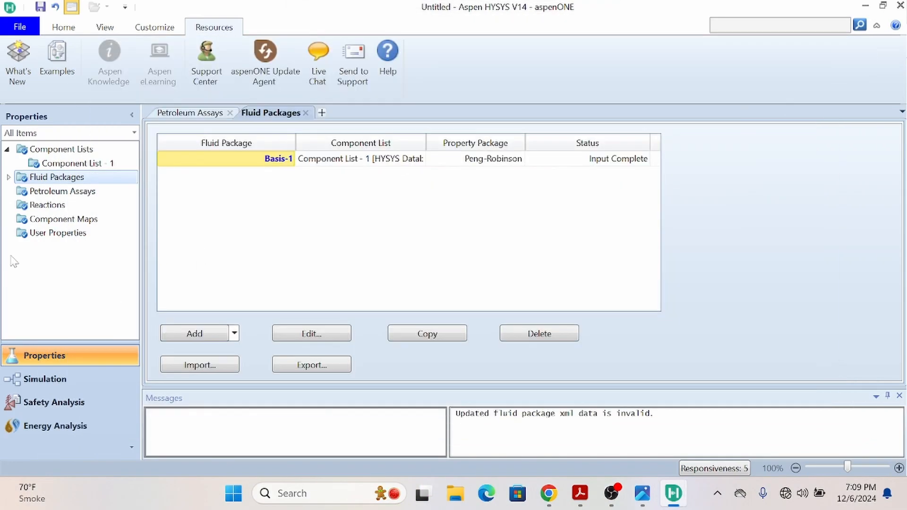
Step: Create a new reaction set and add a Simple Rate reaction from the Hysys reactant source to it
{"action": "left_click", "coordinate": [60, 205]}
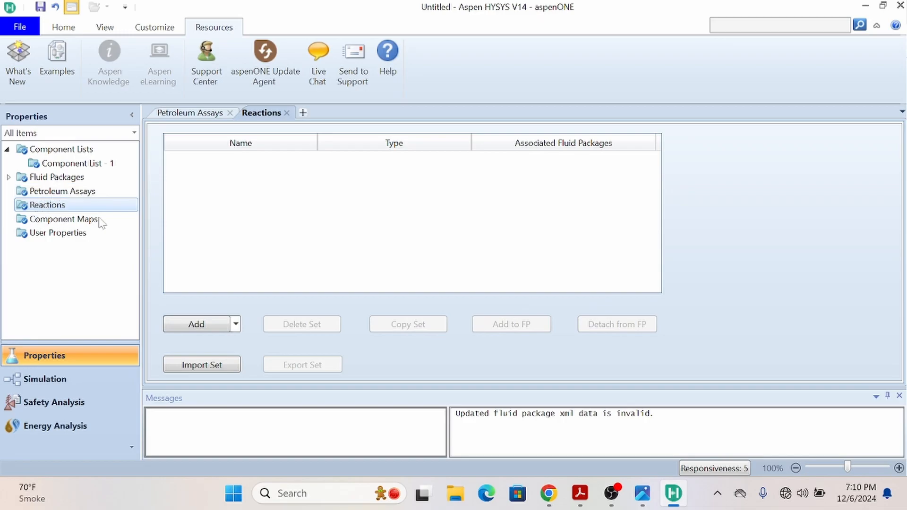
{"action": "left_click", "coordinate": [196, 321]}
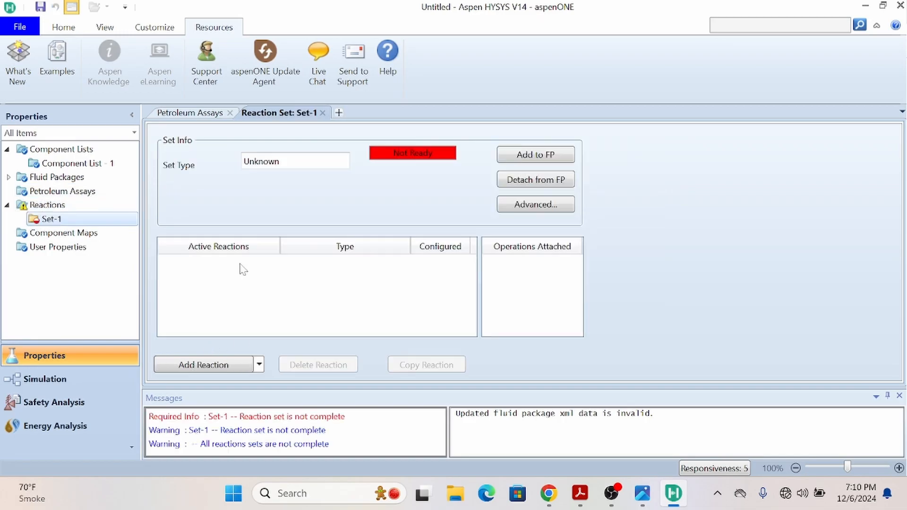
{"action": "left_click", "coordinate": [214, 372]}
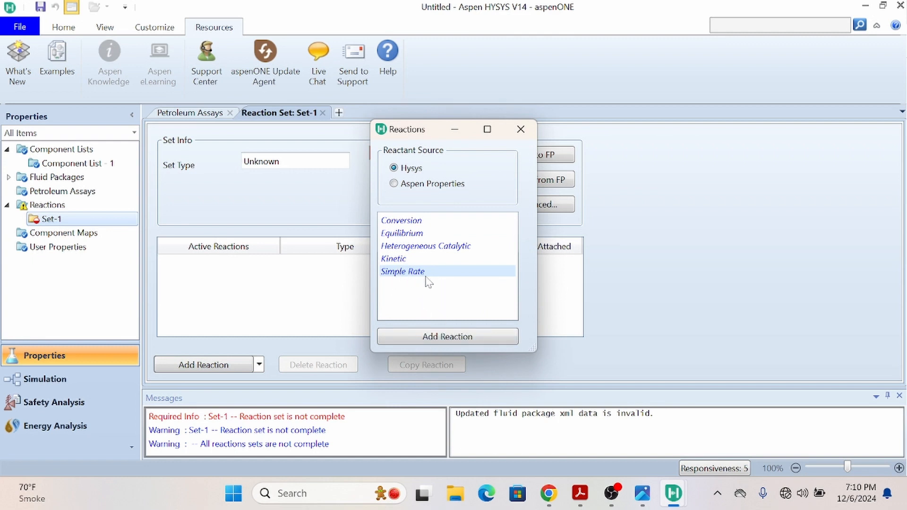
{"action": "left_click", "coordinate": [454, 344]}
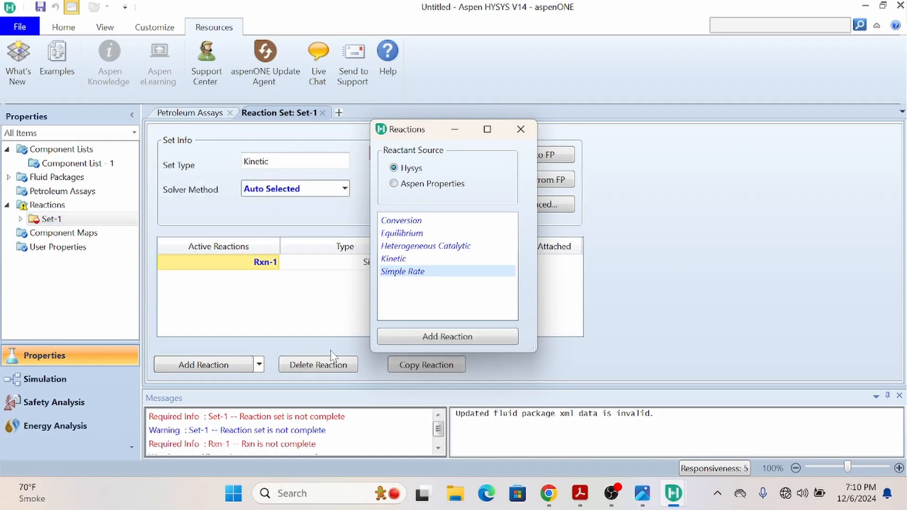
{"action": "left_click", "coordinate": [532, 132]}
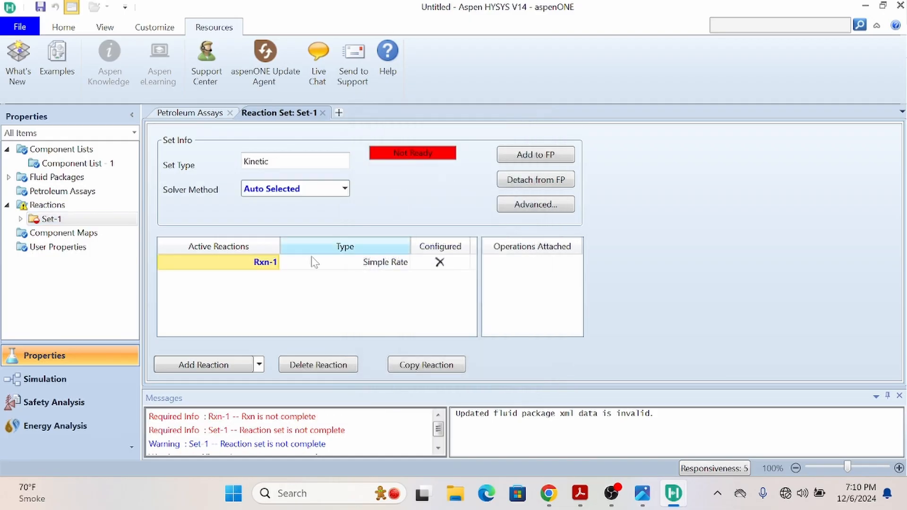
Step: Open the Simple Rate reaction and add CO2, Hydrogen, Methanol and H2O to its stoichiometry table
{"action": "double_click", "coordinate": [265, 262]}
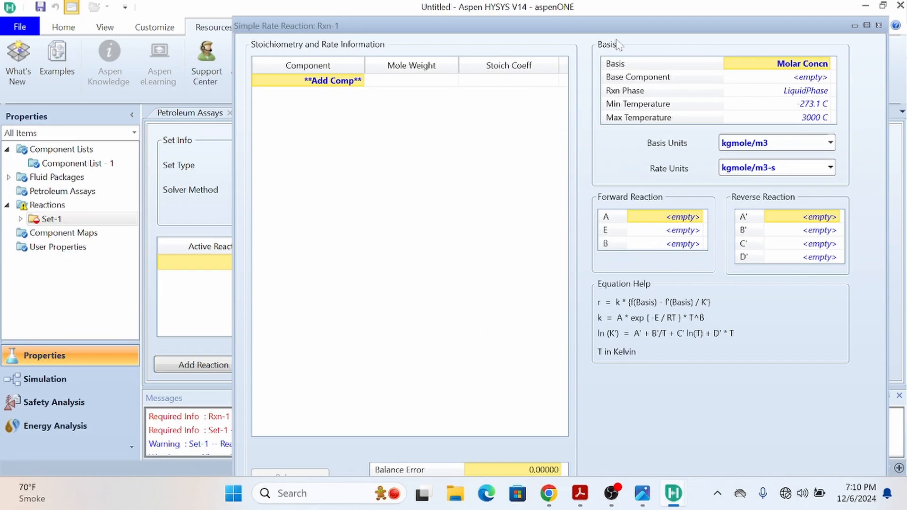
{"action": "left_click_drag", "start_coordinate": [644, 25], "coordinate": [544, 34]}
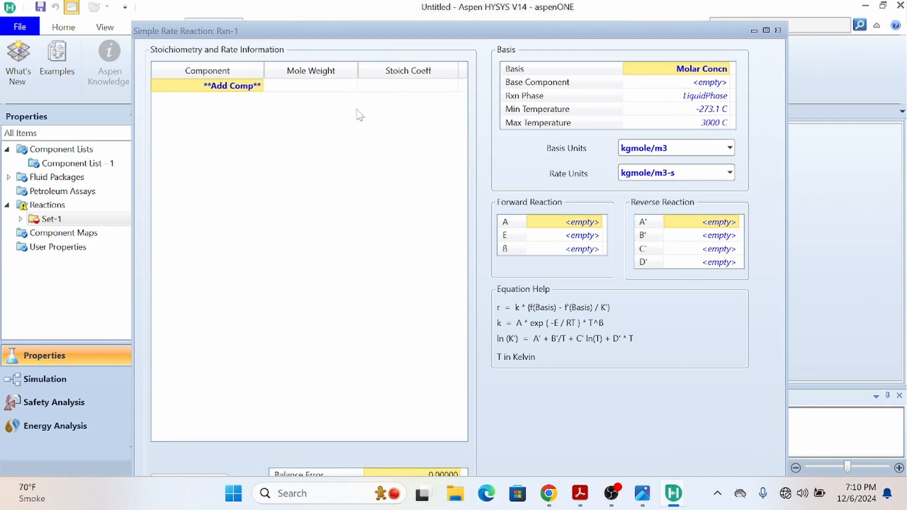
{"action": "left_click", "coordinate": [261, 88]}
{"action": "left_click", "coordinate": [258, 86]}
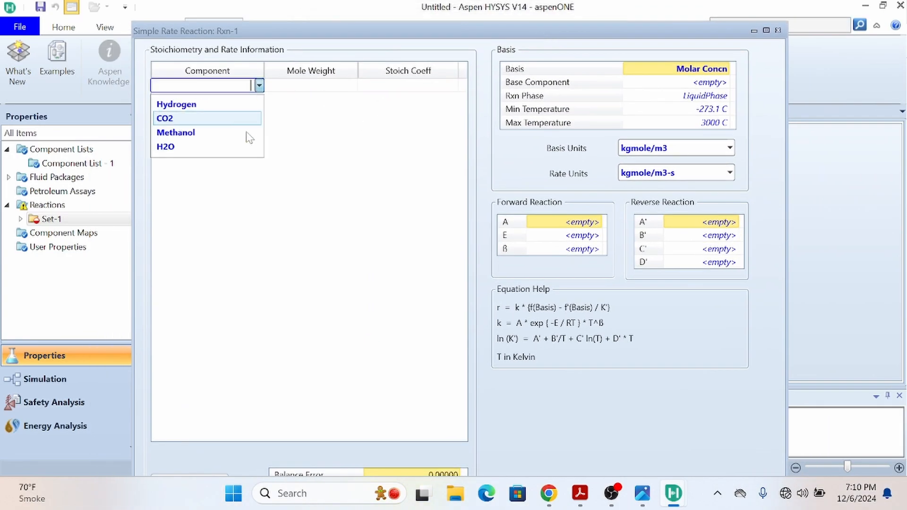
{"action": "left_click", "coordinate": [222, 120]}
{"action": "left_click", "coordinate": [259, 100]}
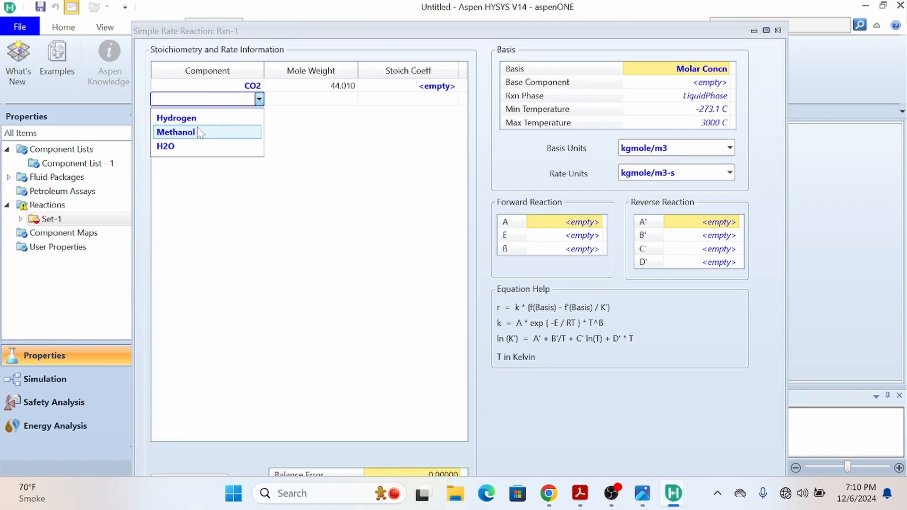
{"action": "left_click", "coordinate": [189, 118]}
{"action": "left_click", "coordinate": [259, 112]}
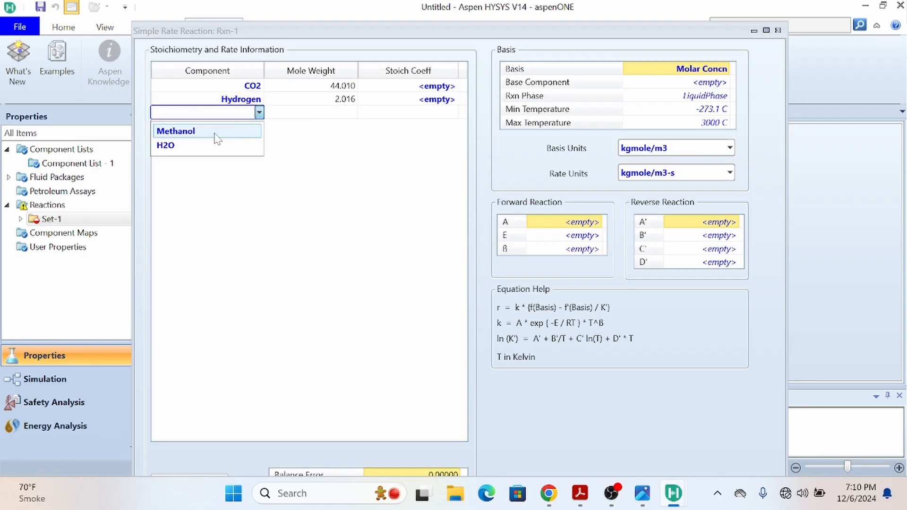
{"action": "left_click", "coordinate": [215, 134]}
{"action": "left_click", "coordinate": [259, 125]}
{"action": "left_click", "coordinate": [198, 143]}
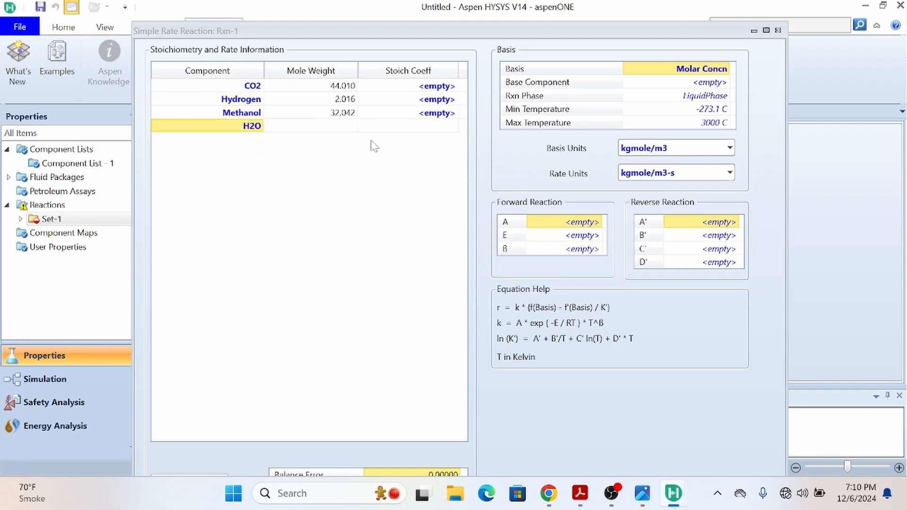
Step: Set the stoichiometric coefficients to -1 for CO2, -3 for Hydrogen, 1 for Methanol and 1 for H2O
{"action": "left_click", "coordinate": [434, 87]}
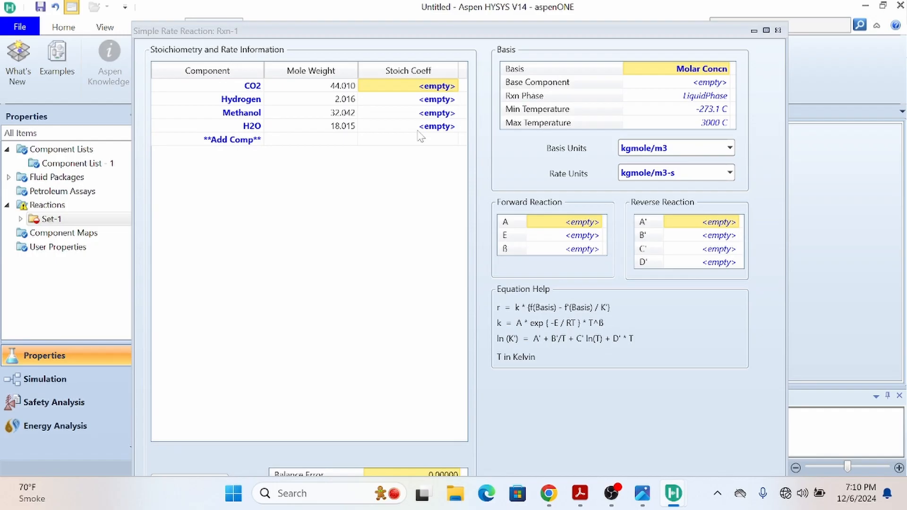
{"action": "type", "text": "-1"}
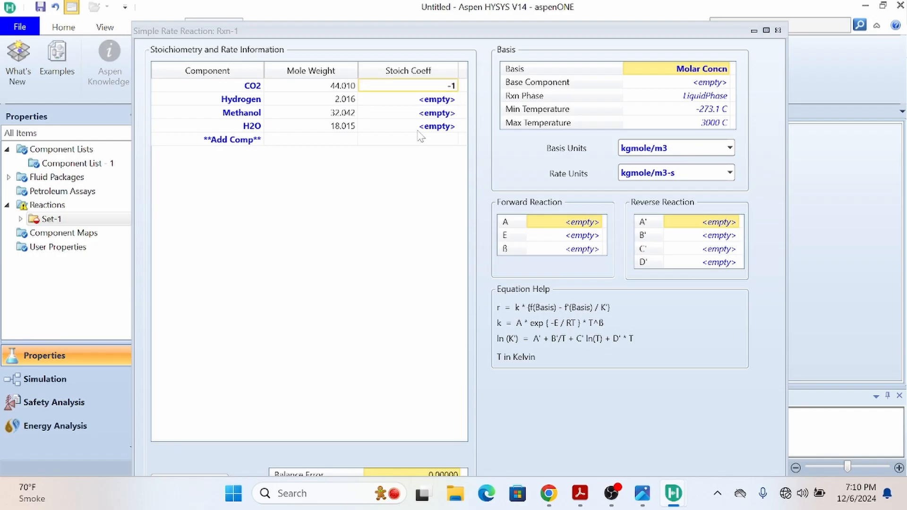
{"action": "key", "text": "Return"}
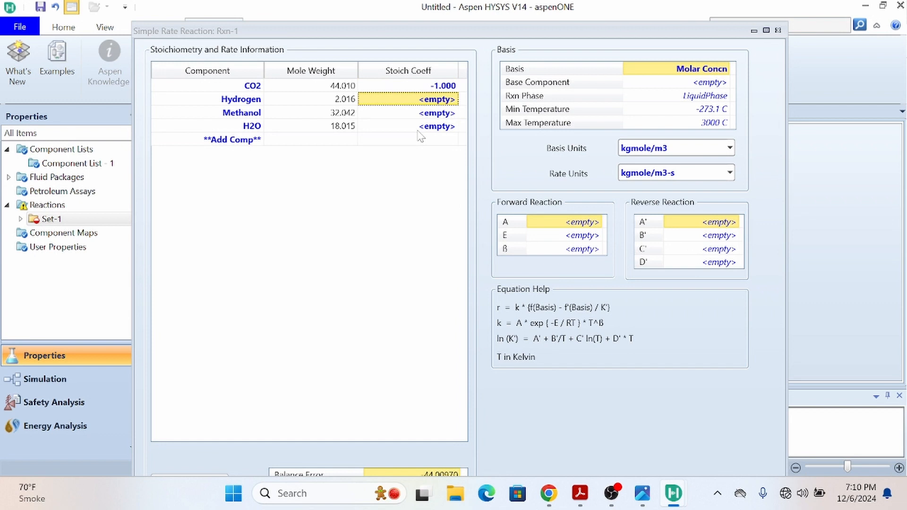
{"action": "type", "text": "-3"}
{"action": "key", "text": "Return"}
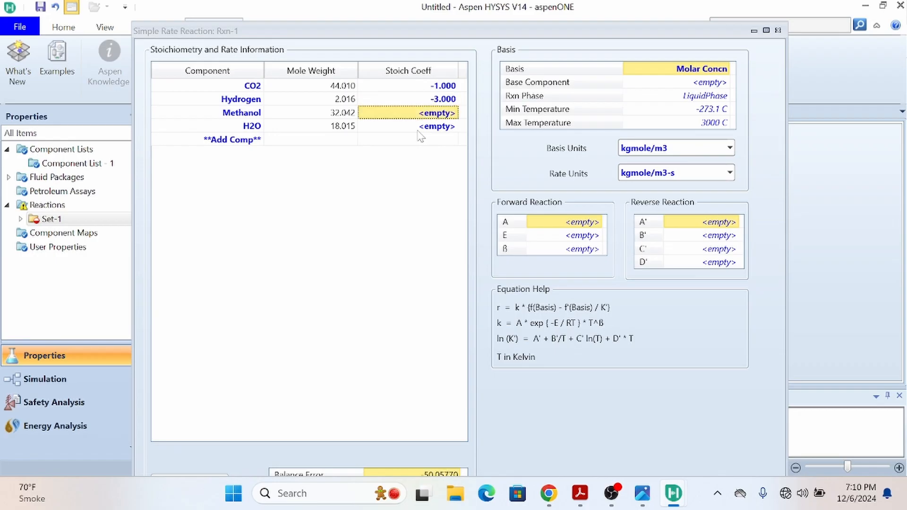
{"action": "type", "text": "1"}
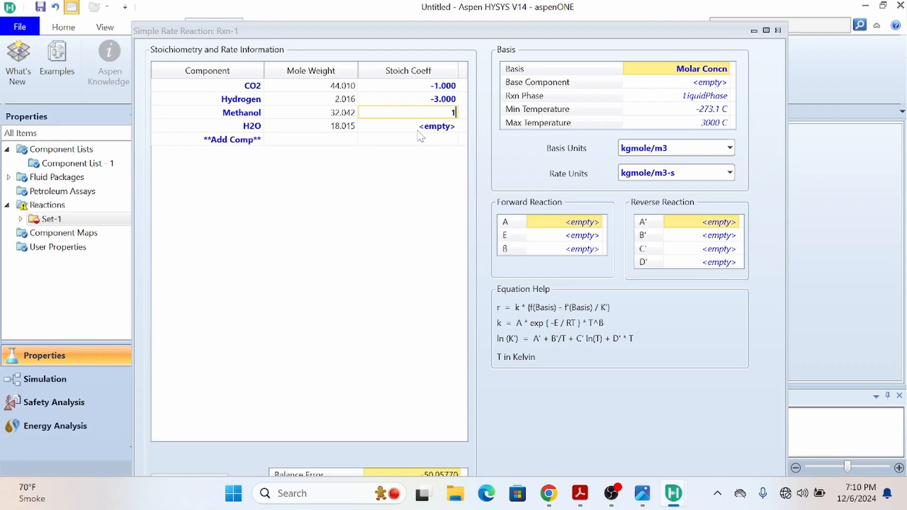
{"action": "key", "text": "Return"}
{"action": "type", "text": "1"}
{"action": "key", "text": "Return"}
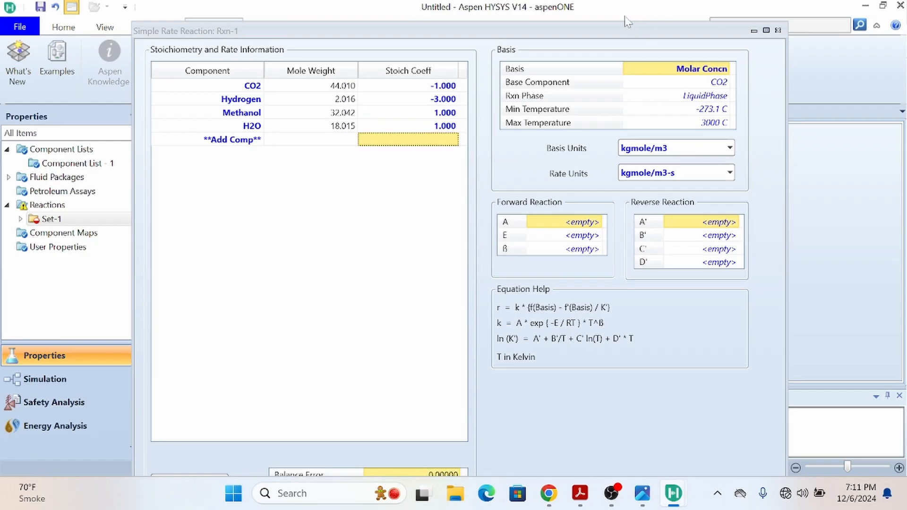
Step: Set the reaction phase of the Simple Rate reaction to VapourPhase
{"action": "mouse_move", "coordinate": [605, 31]}
{"action": "left_mouse_down"}
{"action": "mouse_move", "coordinate": [613, 7]}
{"action": "mouse_move", "coordinate": [590, 37]}
{"action": "left_mouse_up"}
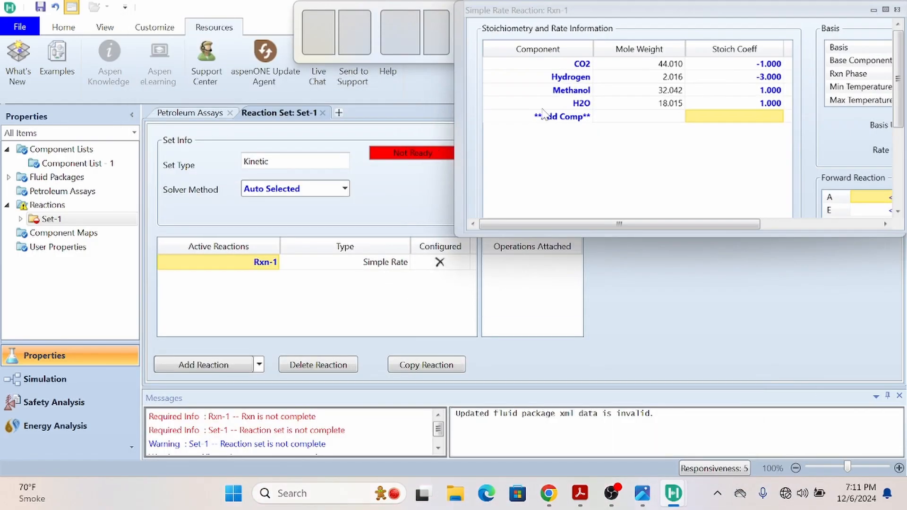
{"action": "left_click", "coordinate": [290, 280]}
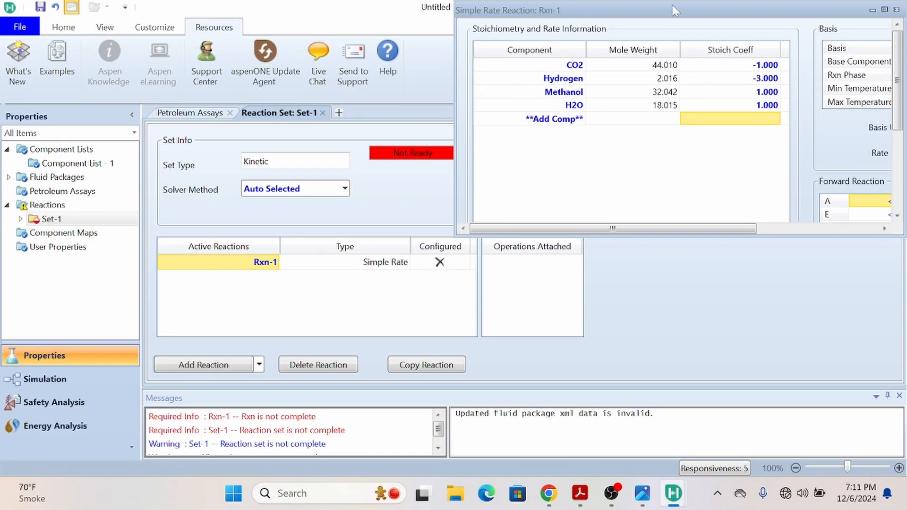
{"action": "left_click_drag", "start_coordinate": [676, 11], "coordinate": [380, 48]}
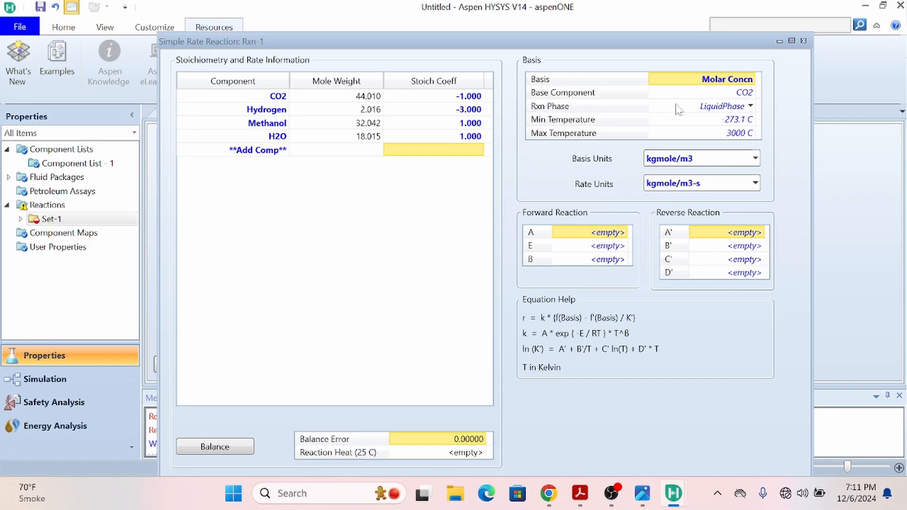
{"action": "left_click", "coordinate": [738, 81]}
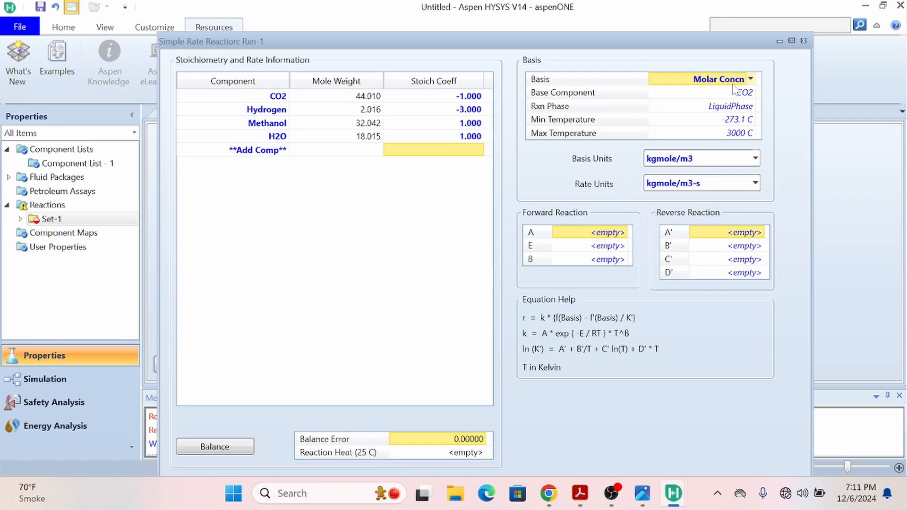
{"action": "left_click", "coordinate": [746, 93]}
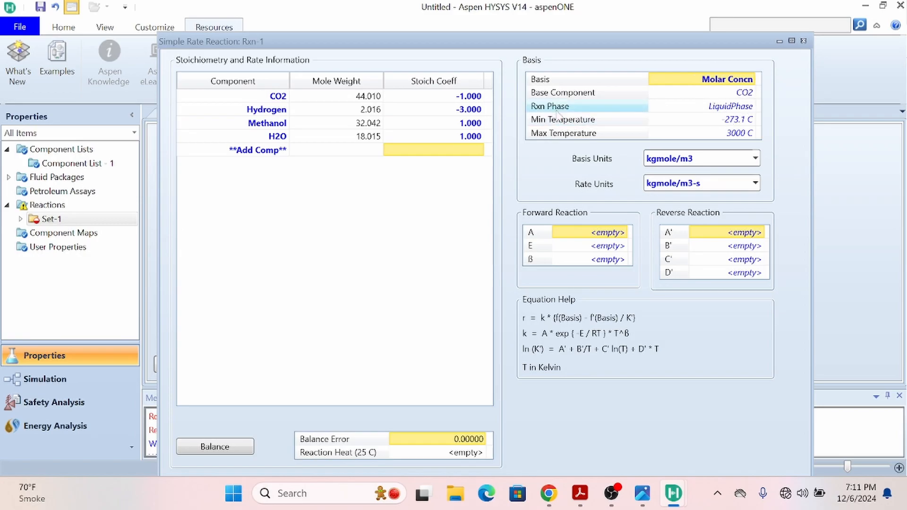
{"action": "left_click", "coordinate": [754, 106]}
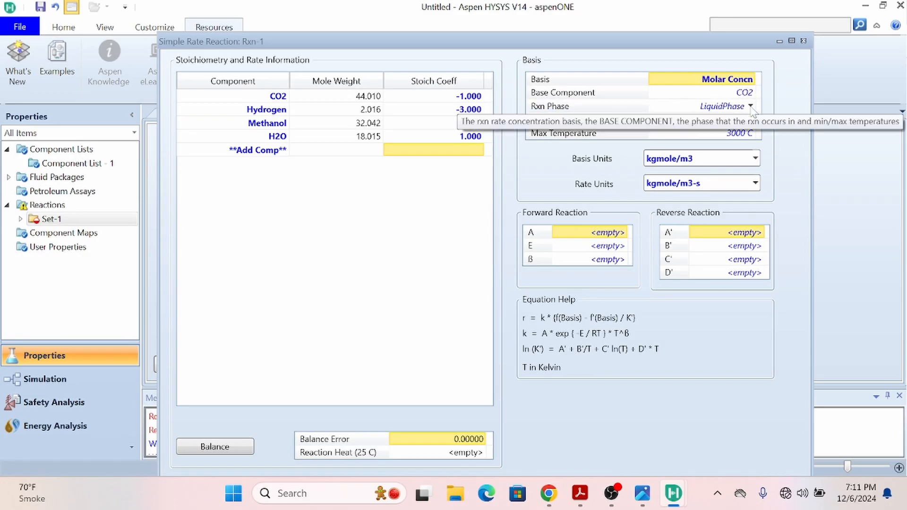
{"action": "left_click", "coordinate": [751, 107]}
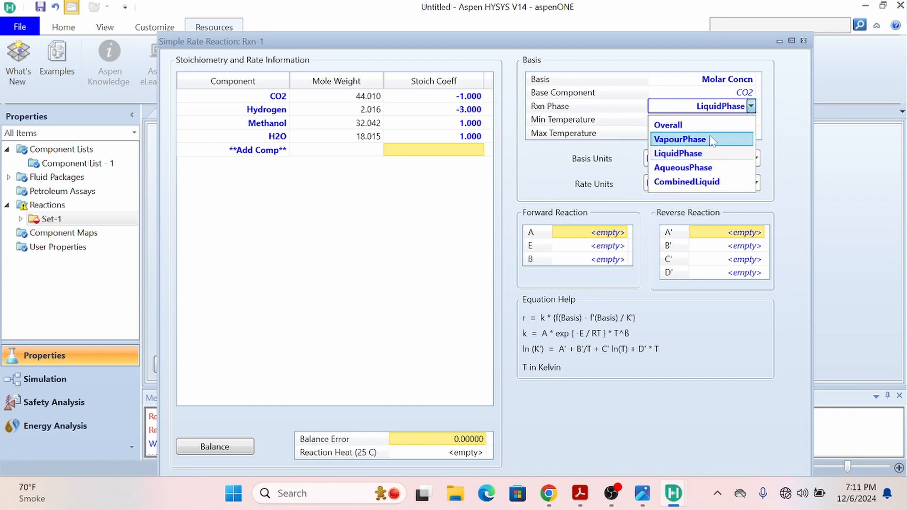
{"action": "left_click", "coordinate": [694, 137]}
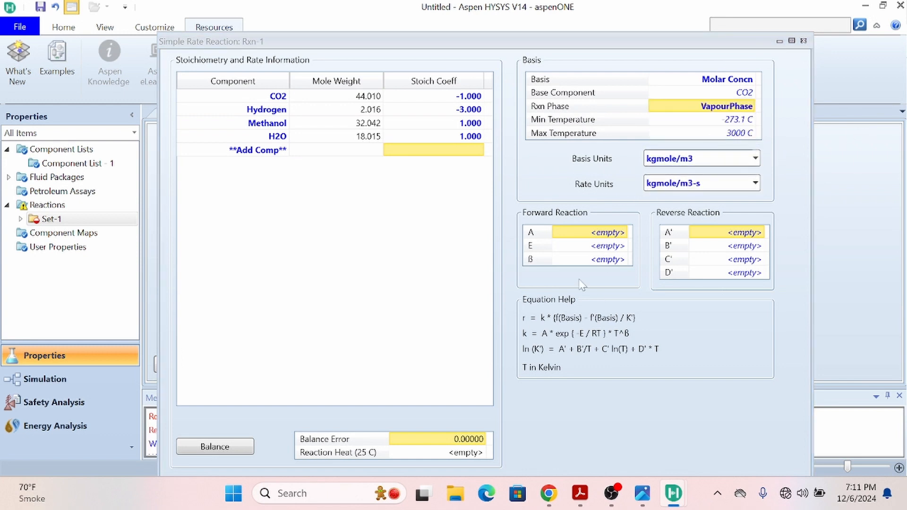
Step: Look up the forward reaction's A value in the methanol problem statement PDF and return to the Simple Rate reaction
{"action": "left_click", "coordinate": [607, 233]}
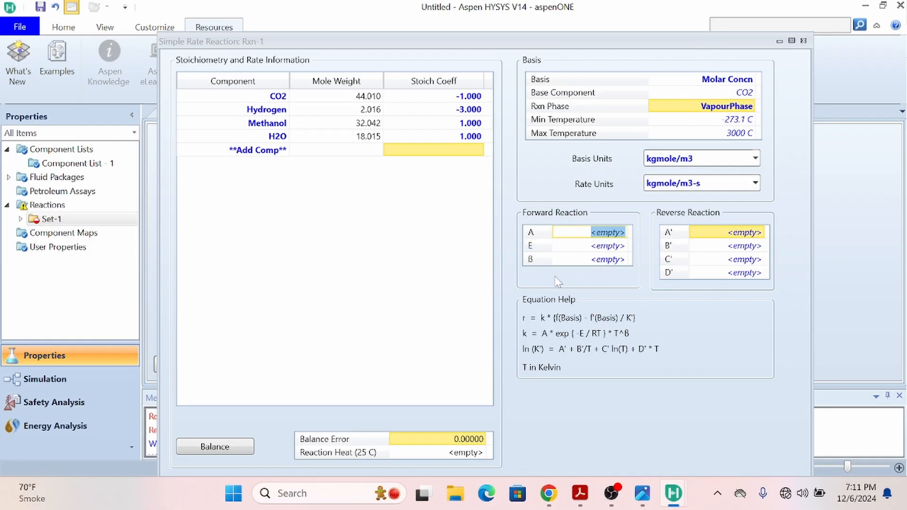
{"action": "key", "text": "alt+Tab"}
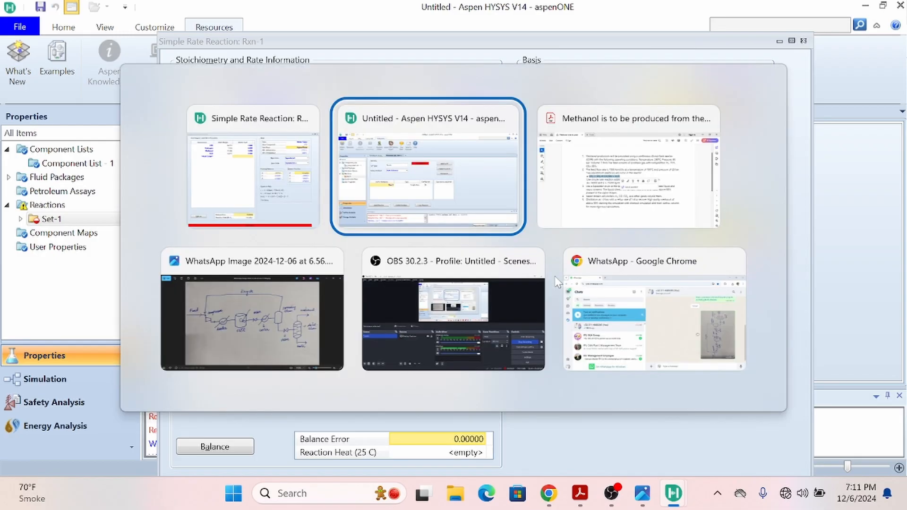
{"action": "key", "text": "Tab"}
{"action": "left_click", "coordinate": [343, 251]}
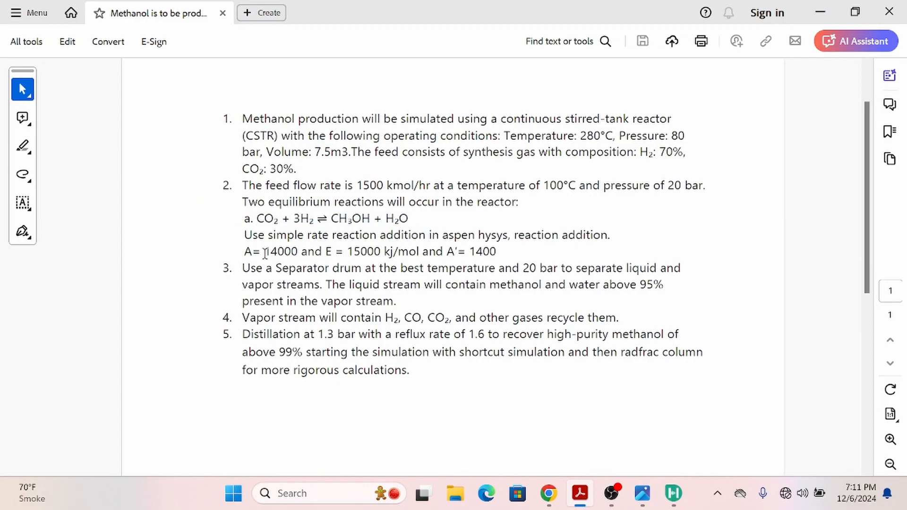
{"action": "mouse_move", "coordinate": [265, 253]}
{"action": "left_mouse_down"}
{"action": "mouse_move", "coordinate": [328, 266]}
{"action": "mouse_move", "coordinate": [300, 251]}
{"action": "mouse_move", "coordinate": [321, 253]}
{"action": "mouse_move", "coordinate": [267, 255]}
{"action": "left_mouse_up"}
{"action": "left_click", "coordinate": [299, 254]}
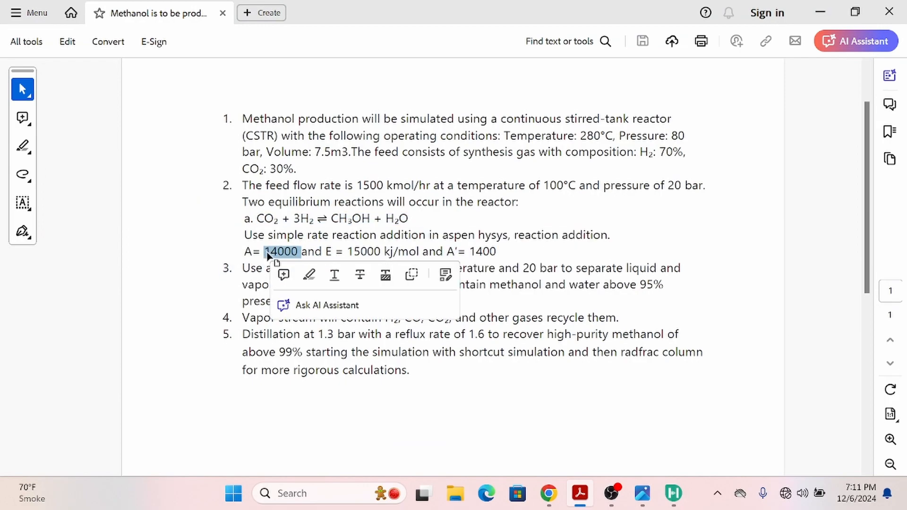
{"action": "key", "text": "alt+Tab"}
Step: Set the forward reaction's A parameter to 14000
{"action": "left_click", "coordinate": [605, 233]}
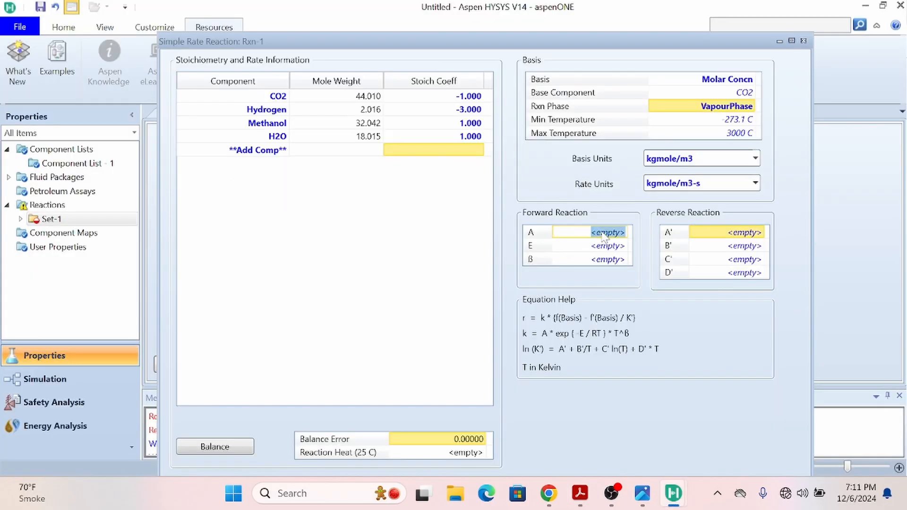
{"action": "left_click", "coordinate": [624, 232]}
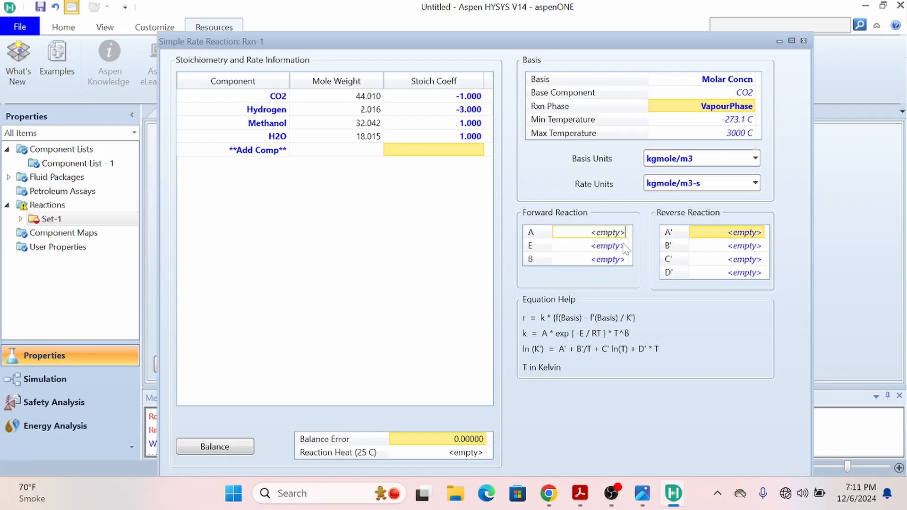
{"action": "key", "text": "BackSpace"}
{"action": "key", "text": "BackSpace"}
{"action": "key", "text": "BackSpace"}
{"action": "key", "text": "BackSpace"}
{"action": "key", "text": "Return"}
{"action": "key", "text": "BackSpace"}
{"action": "key", "text": "BackSpace"}
{"action": "key", "text": "BackSpace"}
{"action": "key", "text": "BackSpace"}
{"action": "type", "text": "1400"}
{"action": "key", "text": "Return"}
Step: Set the forward reaction's activation energy E to 15000 kJ/kgmole
{"action": "key", "text": "alt+Tab"}
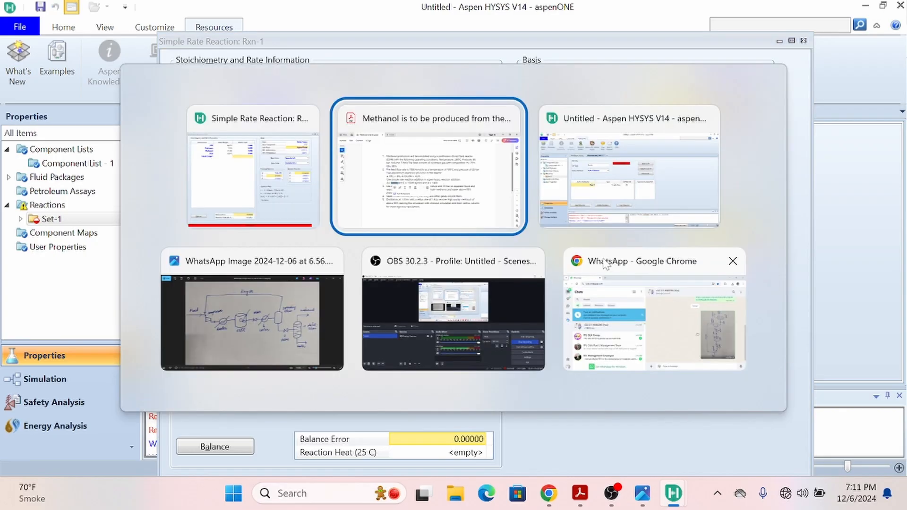
{"action": "key", "text": "alt+Tab"}
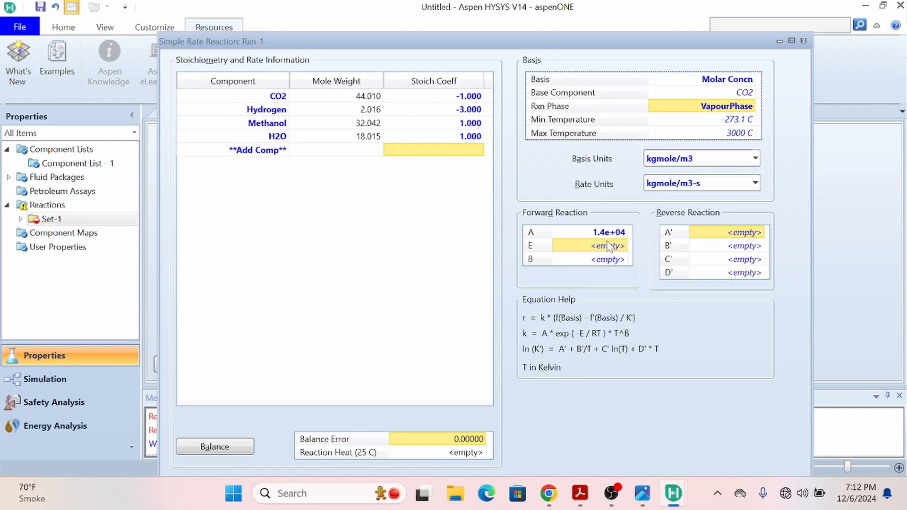
{"action": "type", "text": "7"}
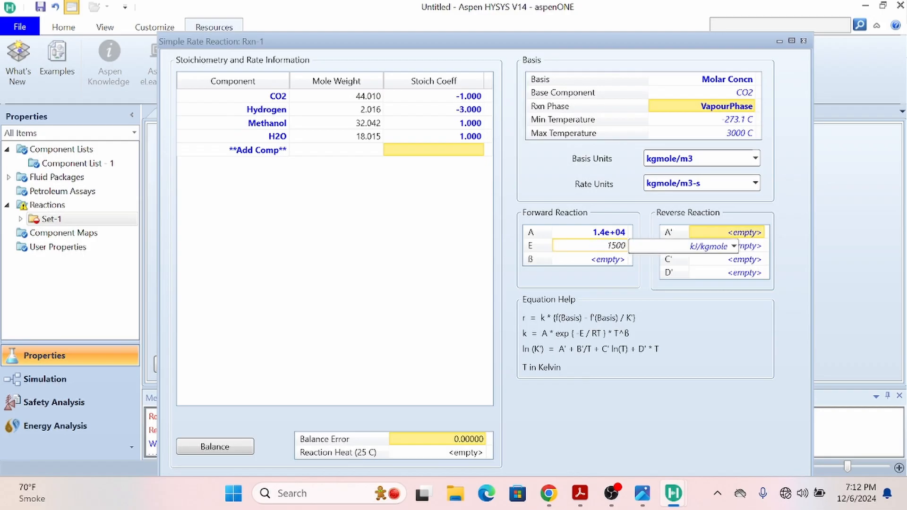
{"action": "type", "text": "5000"}
{"action": "key", "text": "Return"}
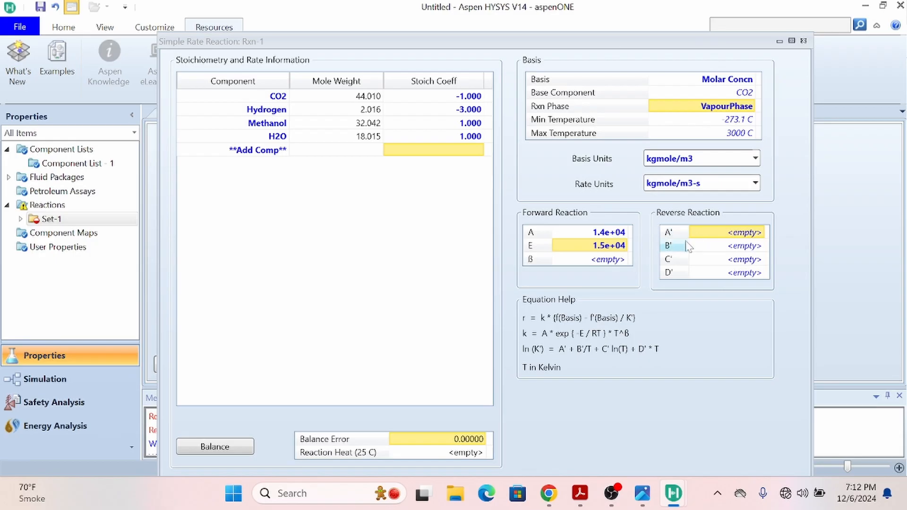
Step: Check the reverse reaction value in the problem statement PDF and set A' to 1400
{"action": "left_click", "coordinate": [735, 237]}
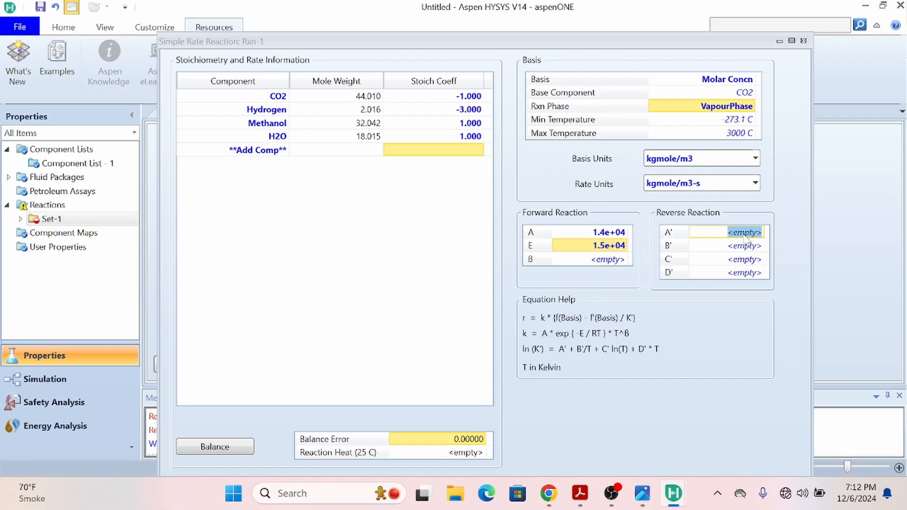
{"action": "key", "text": "BackSpace"}
{"action": "key", "text": "alt+Tab"}
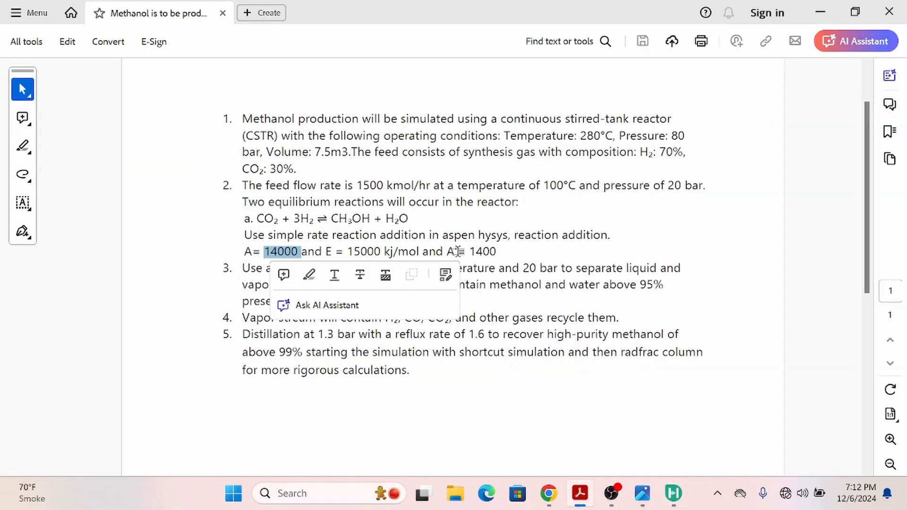
{"action": "key", "text": "alt+Tab"}
{"action": "left_click", "coordinate": [747, 234]}
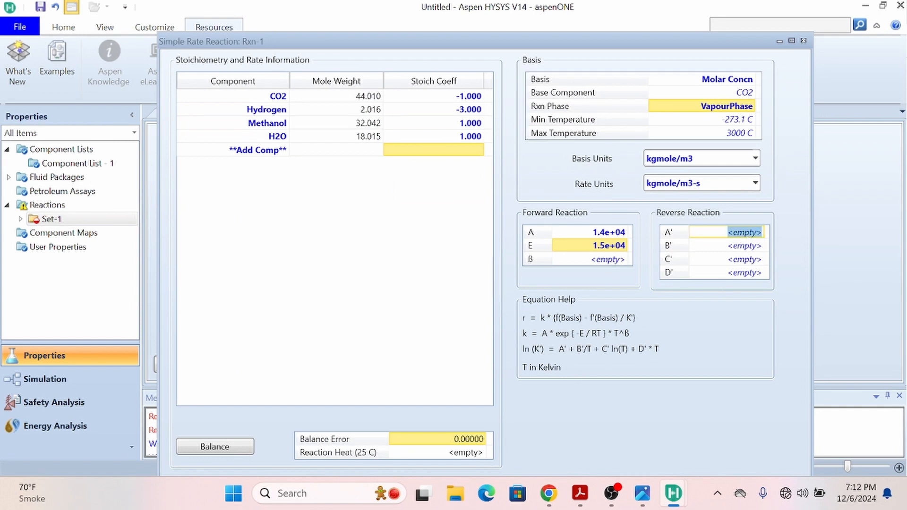
{"action": "type", "text": "1400"}
{"action": "left_click_drag", "start_coordinate": [544, 43], "coordinate": [544, 24]}
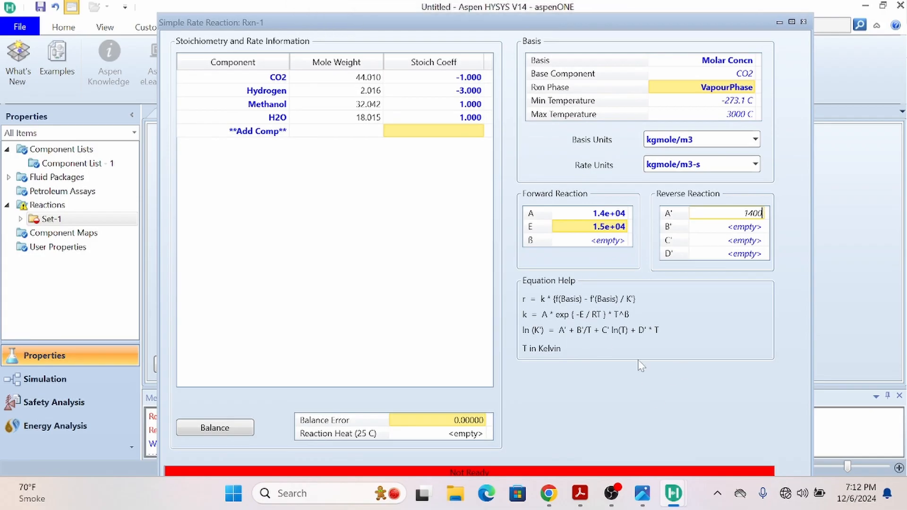
{"action": "left_click", "coordinate": [188, 236]}
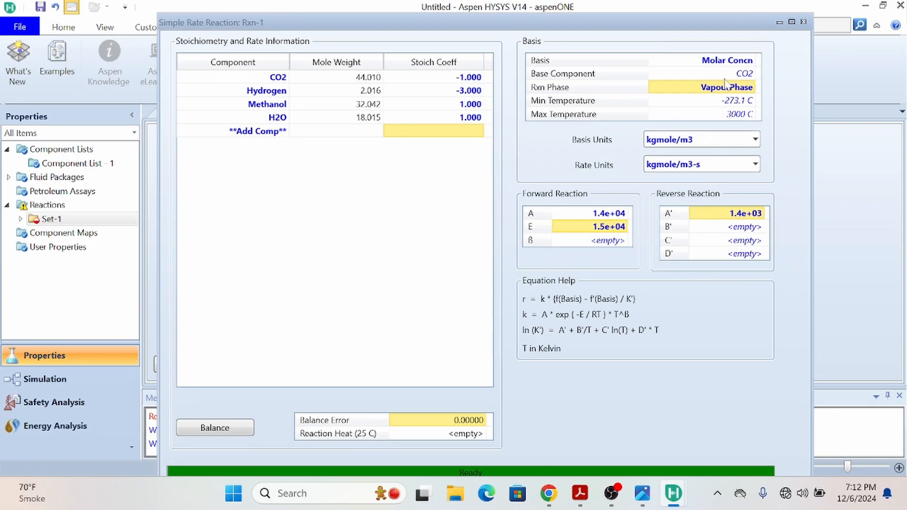
Step: Close the Simple Rate reaction and add reaction set Set-1 to the Basis-1 Peng-Robinson fluid package
{"action": "left_click", "coordinate": [803, 22]}
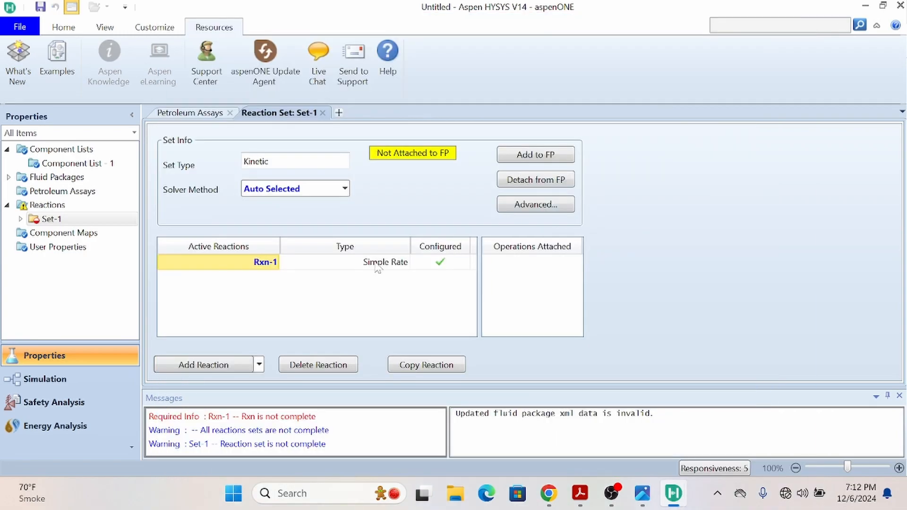
{"action": "left_click", "coordinate": [539, 159]}
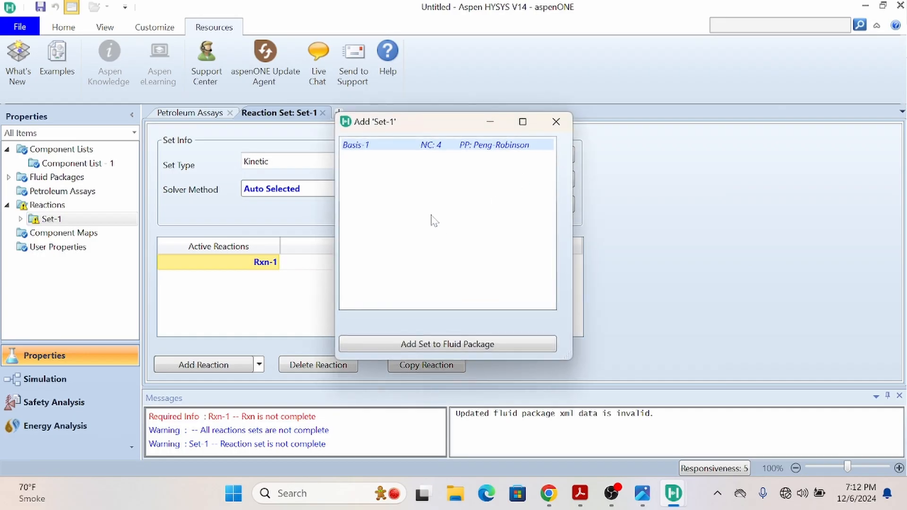
{"action": "left_click", "coordinate": [450, 343]}
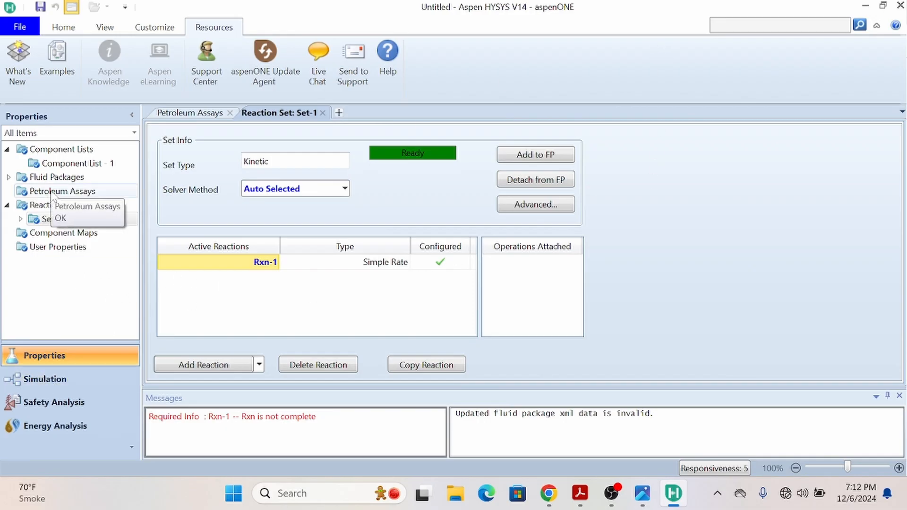
Step: Enter the simulation environment and review the hand-drawn process sketch to identify the first unit of the flowsheet
{"action": "left_click", "coordinate": [59, 378]}
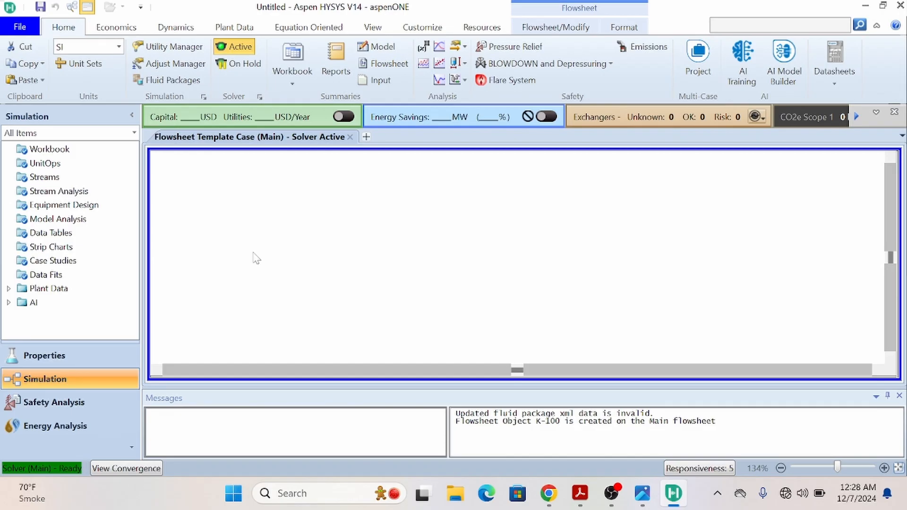
{"action": "key", "text": "alt+Tab"}
{"action": "key", "text": "alt+Tab"}
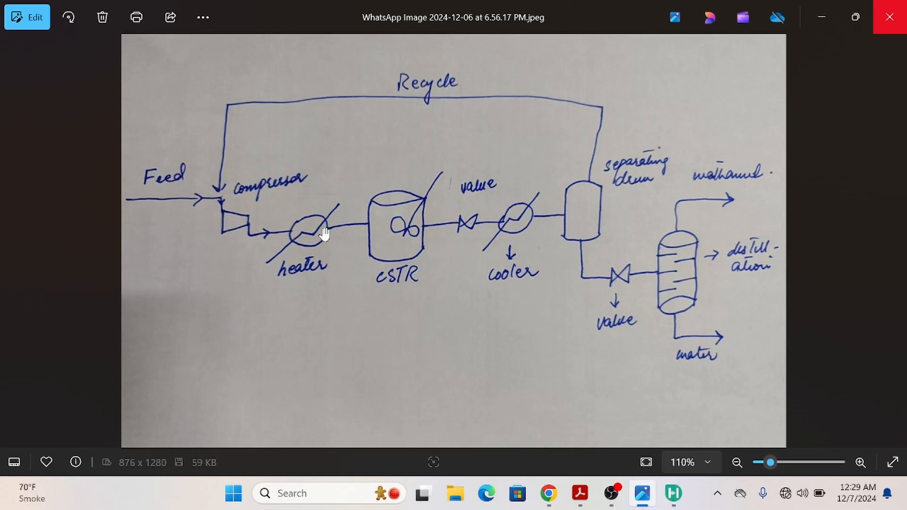
{"action": "key", "text": "alt+Tab"}
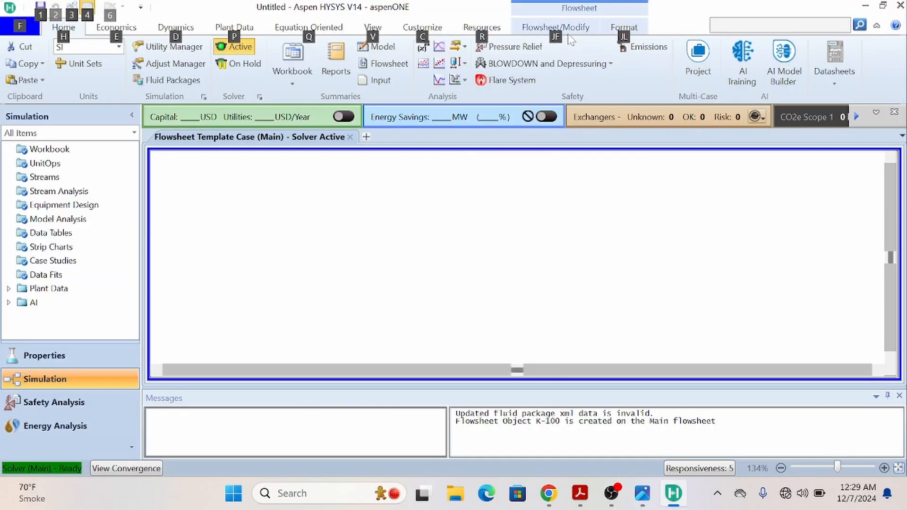
Step: Place a compressor from the model palette on the empty flowsheet and close the palette
{"action": "left_click", "coordinate": [538, 27]}
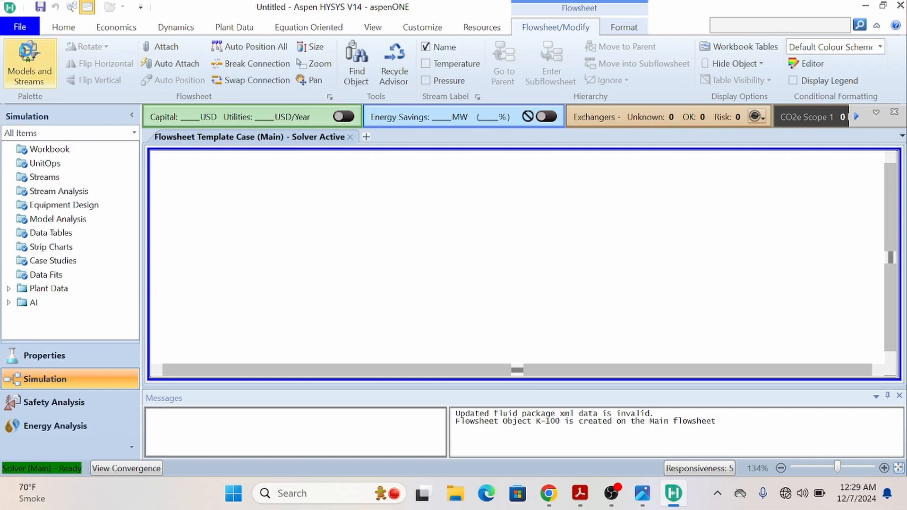
{"action": "left_click", "coordinate": [28, 62]}
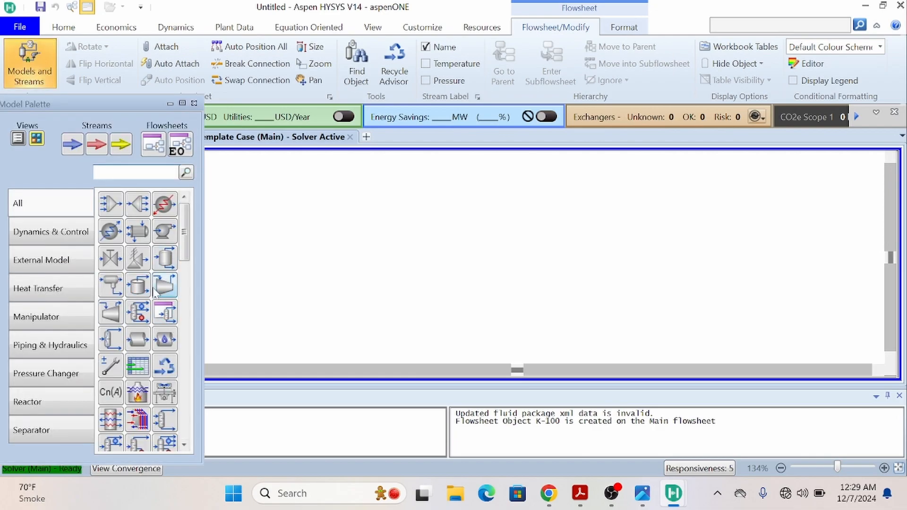
{"action": "left_click_drag", "start_coordinate": [170, 289], "coordinate": [347, 276]}
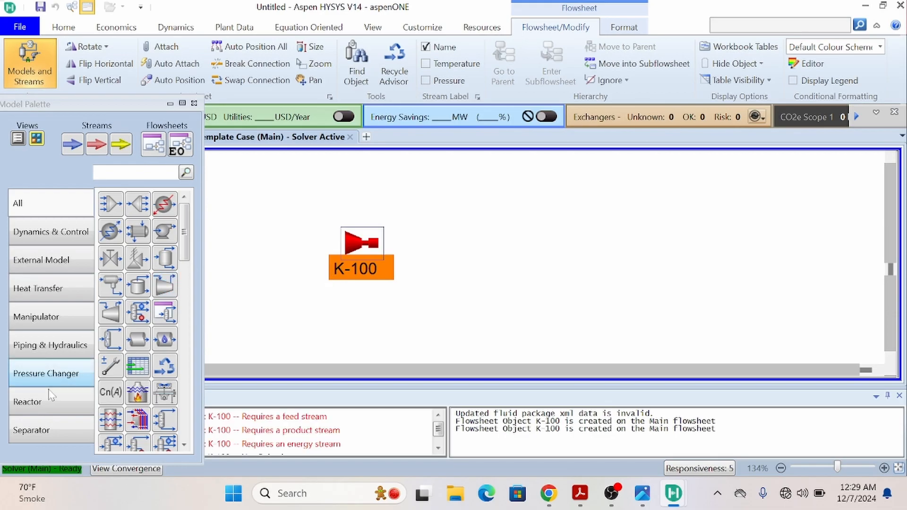
{"action": "left_click", "coordinate": [197, 102]}
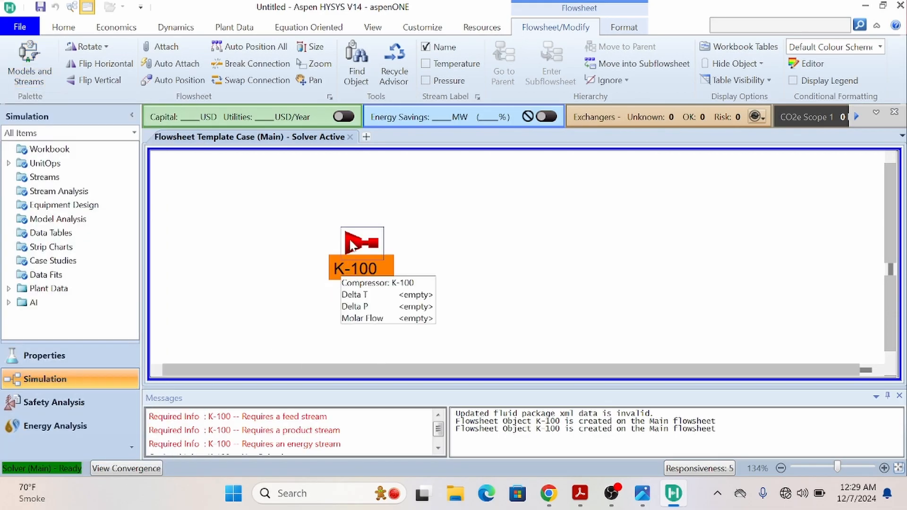
Step: Connect the compressor with inlet stream feed, outlet stream comfeed and energy stream e
{"action": "double_click", "coordinate": [339, 273]}
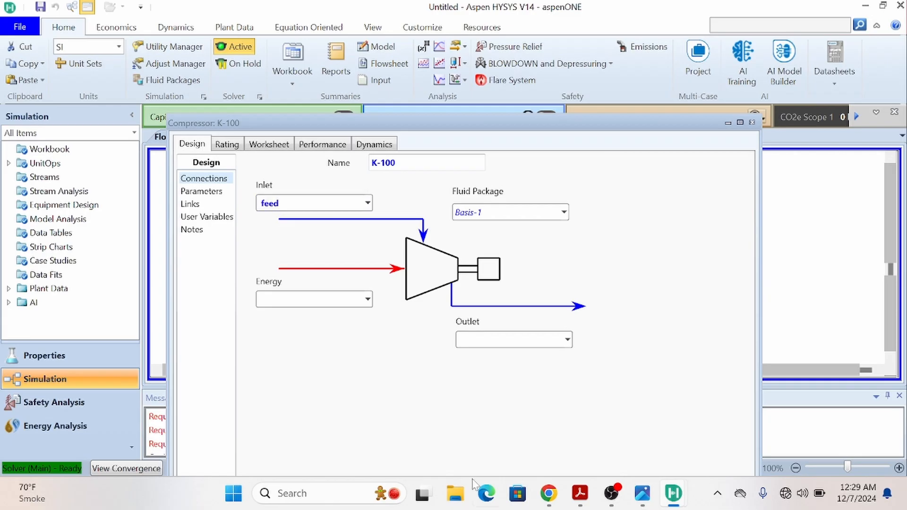
{"action": "left_click", "coordinate": [520, 339]}
{"action": "type", "text": "omfeed"}
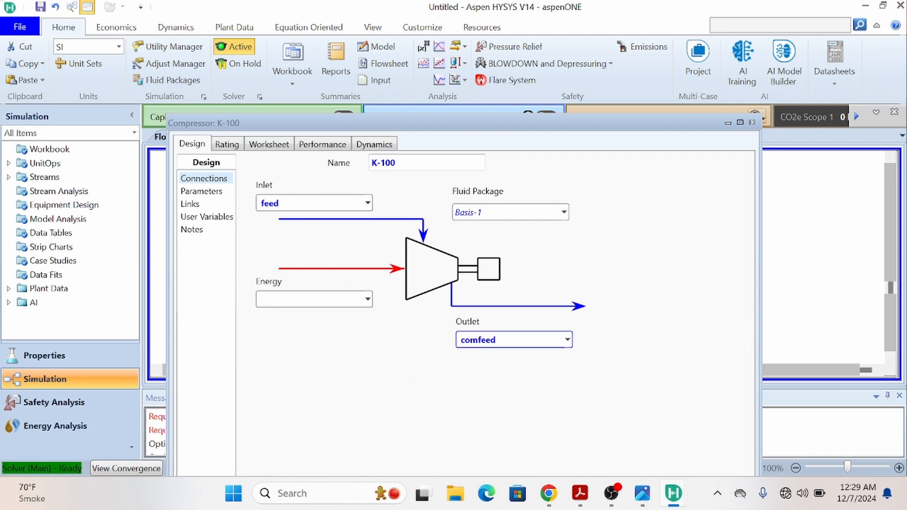
{"action": "left_click", "coordinate": [264, 299]}
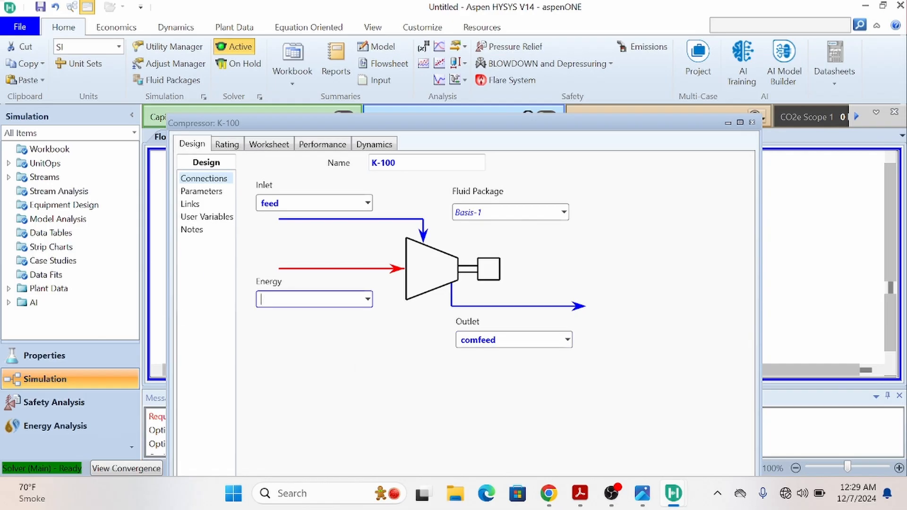
{"action": "type", "text": "e"}
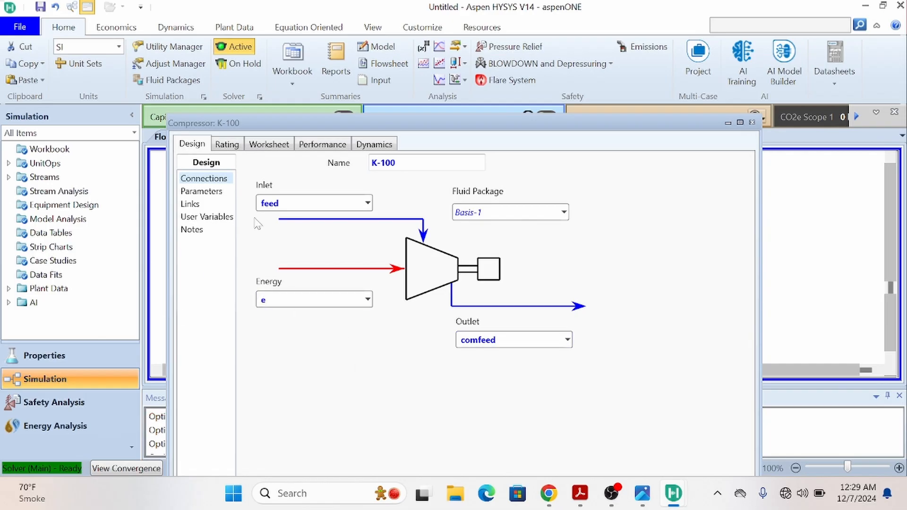
Step: Set the temperature of the compressor's feed stream to 100 °C in its worksheet conditions
{"action": "left_click", "coordinate": [227, 147]}
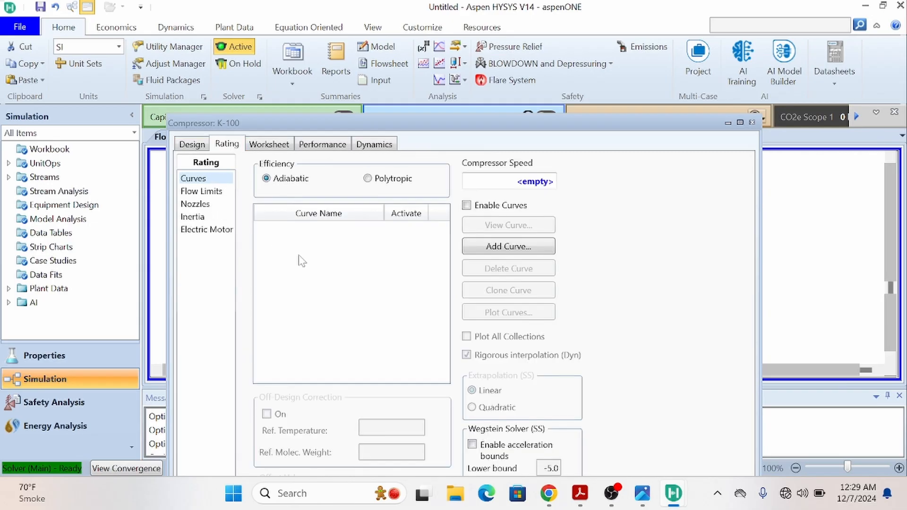
{"action": "left_click", "coordinate": [191, 145]}
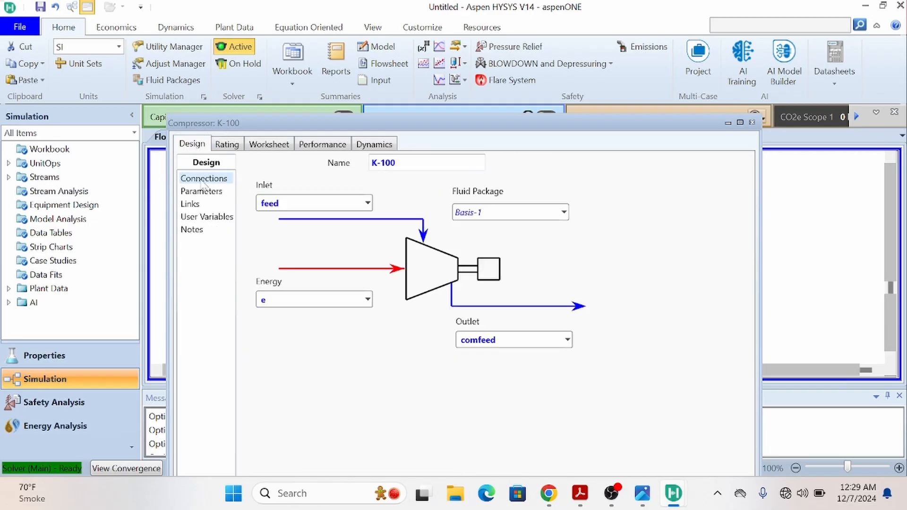
{"action": "left_click", "coordinate": [201, 191]}
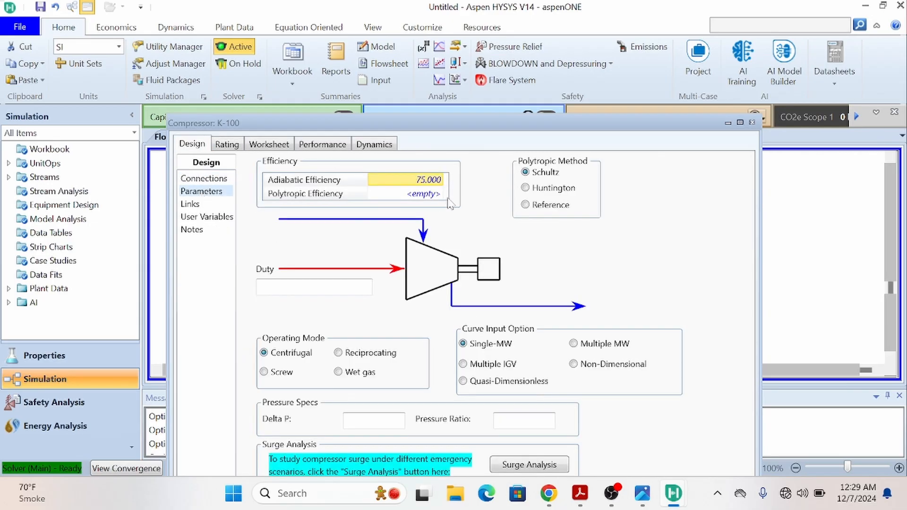
{"action": "left_click", "coordinate": [267, 144]}
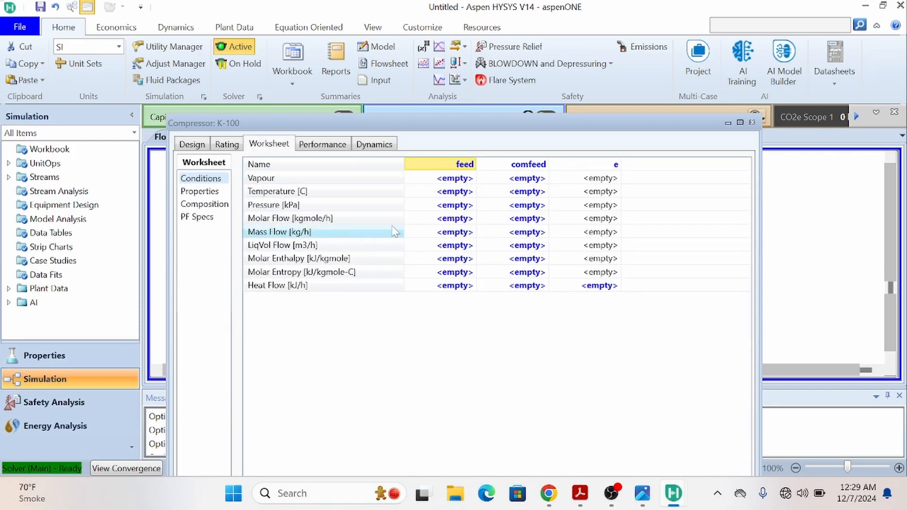
{"action": "left_click", "coordinate": [462, 193]}
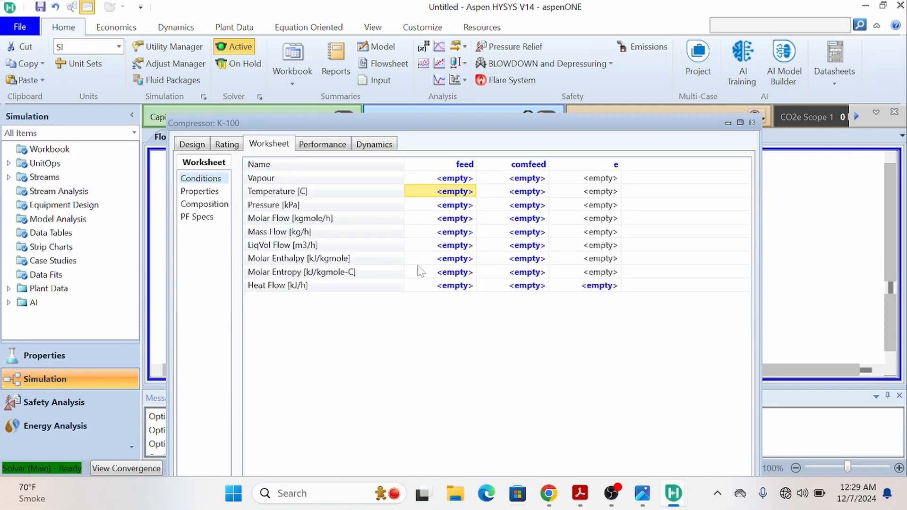
{"action": "type", "text": "100"}
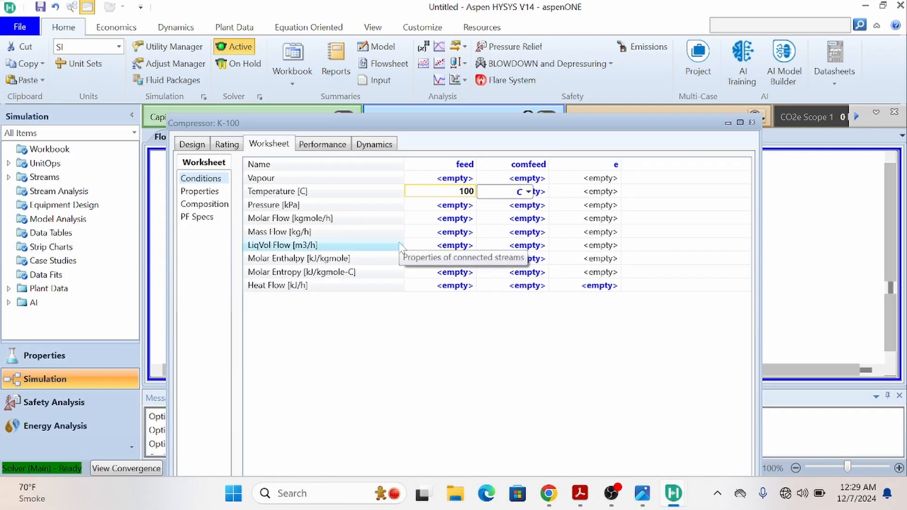
{"action": "key", "text": "Return"}
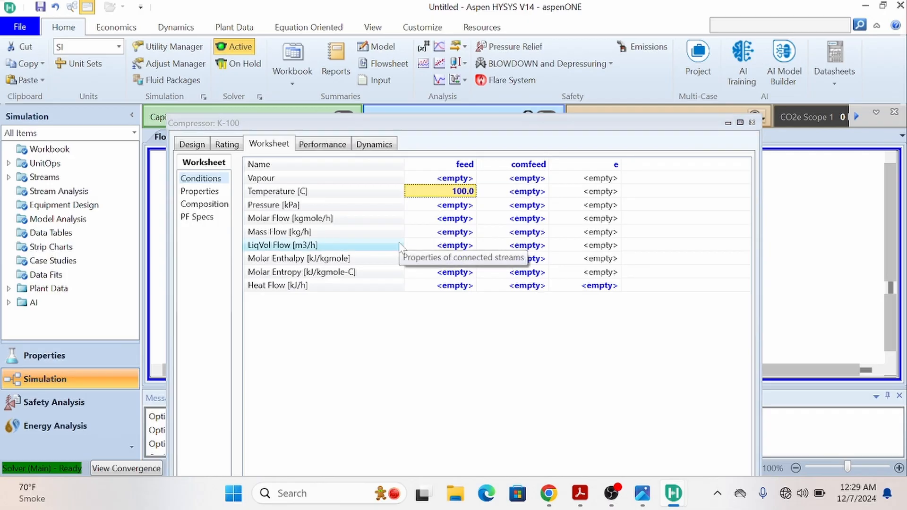
Step: Set the feed stream's pressure to 20 bar
{"action": "key", "text": "Down"}
{"action": "type", "text": "20"}
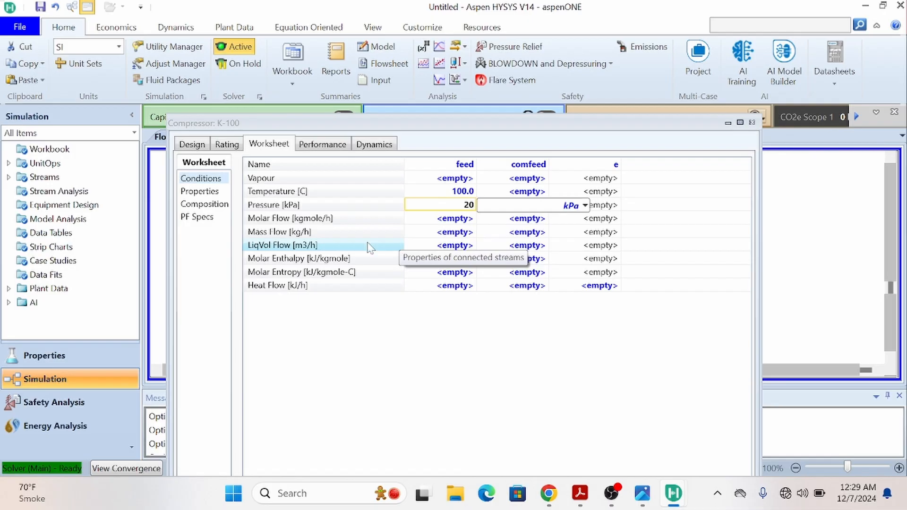
{"action": "left_click", "coordinate": [584, 205]}
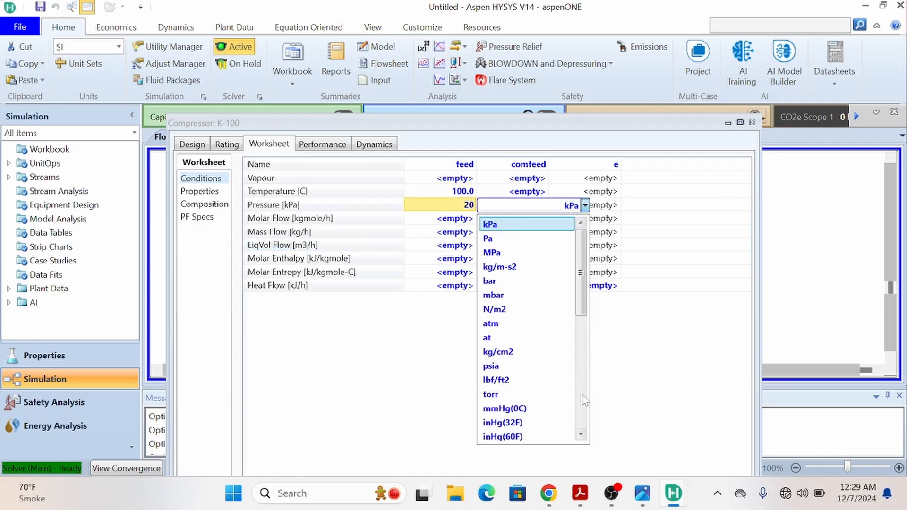
{"action": "scroll", "coordinate": [529, 331], "scroll_direction": "down", "scroll_amount": 3}
{"action": "scroll", "coordinate": [507, 338], "scroll_direction": "up", "scroll_amount": 3}
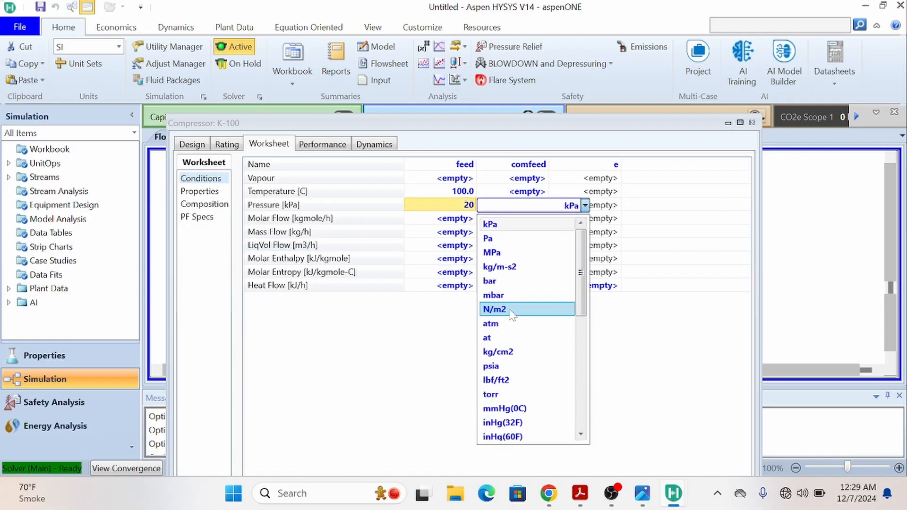
{"action": "left_click", "coordinate": [515, 282]}
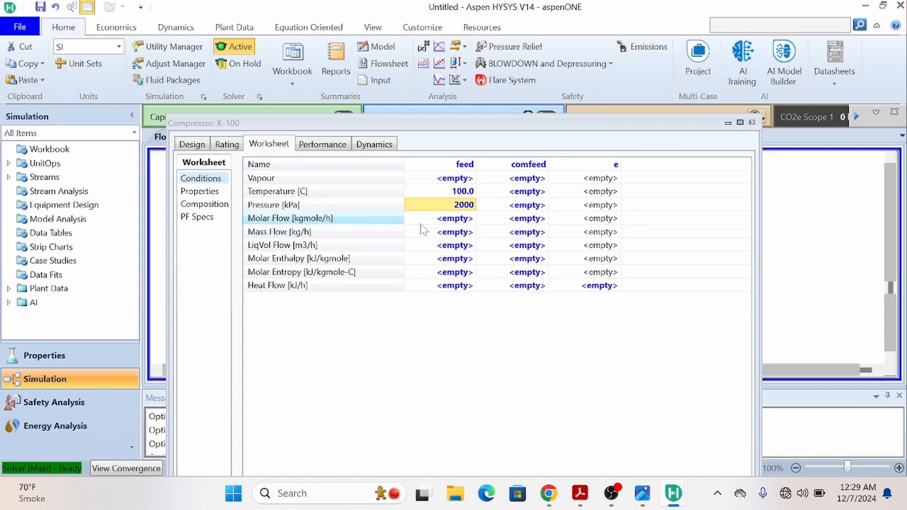
Step: Set the feed stream's molar flow to 1500 kgmole/h
{"action": "left_click", "coordinate": [459, 221]}
{"action": "type", "text": "1500"}
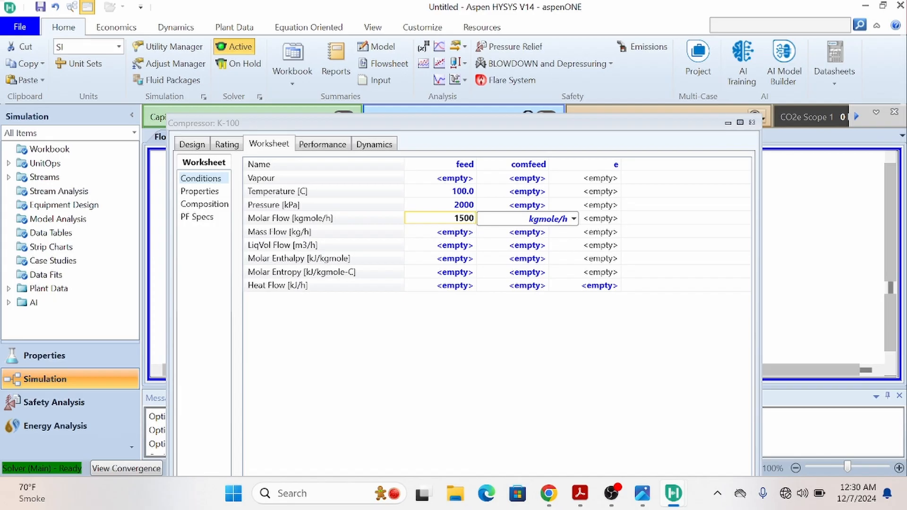
{"action": "key", "text": "Return"}
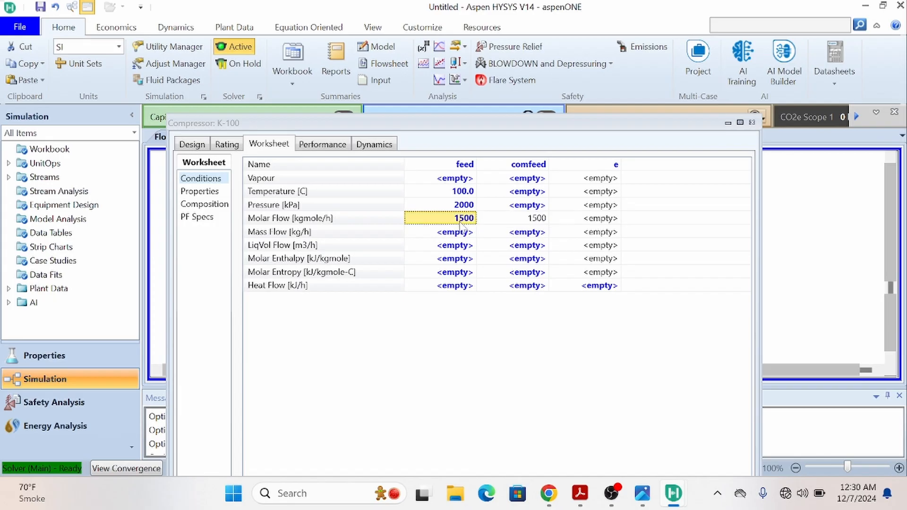
Step: Enter feed mole fractions of 0.70 for hydrogen and 0.30 for CO2, and accept the composition
{"action": "double_click", "coordinate": [460, 226]}
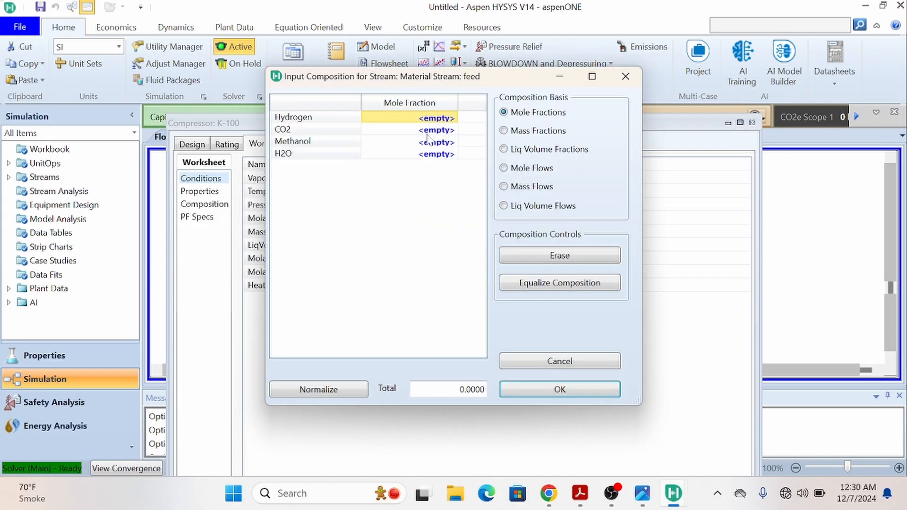
{"action": "type", "text": "0."}
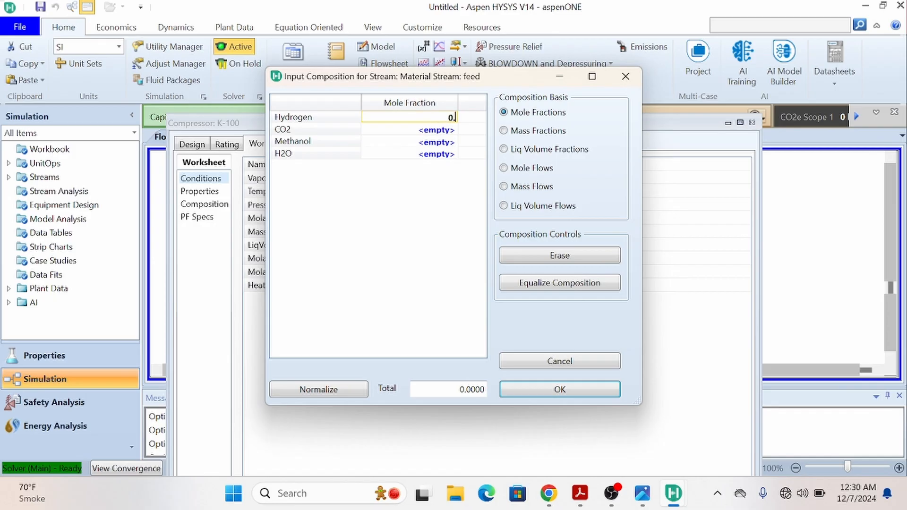
{"action": "type", "text": "70"}
{"action": "key", "text": "Return"}
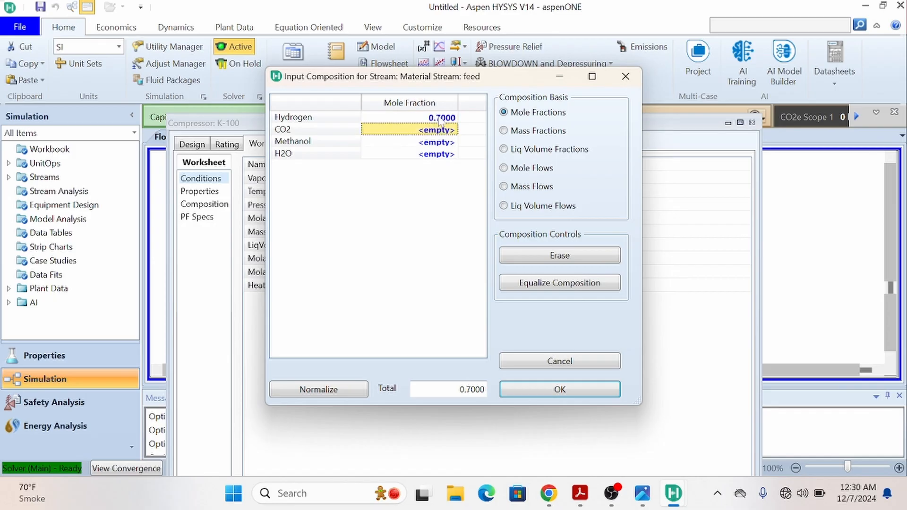
{"action": "type", "text": "0.30"}
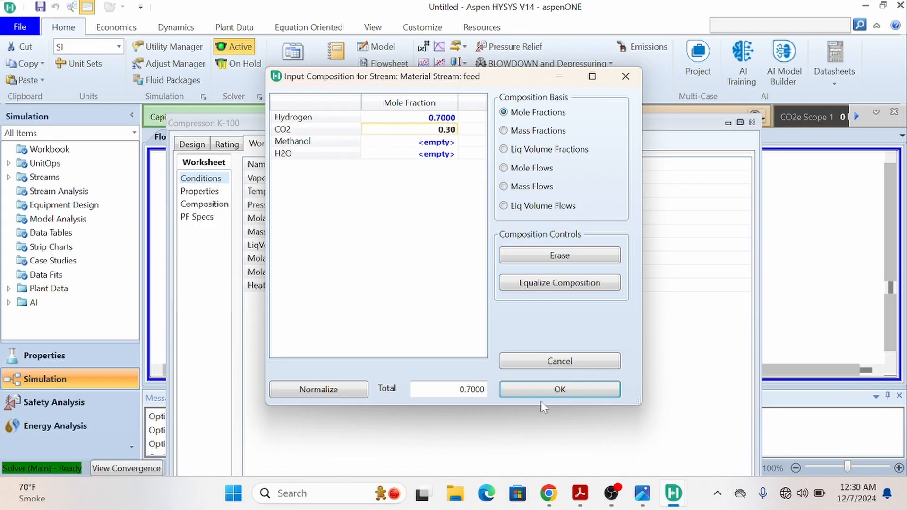
{"action": "left_click", "coordinate": [548, 388]}
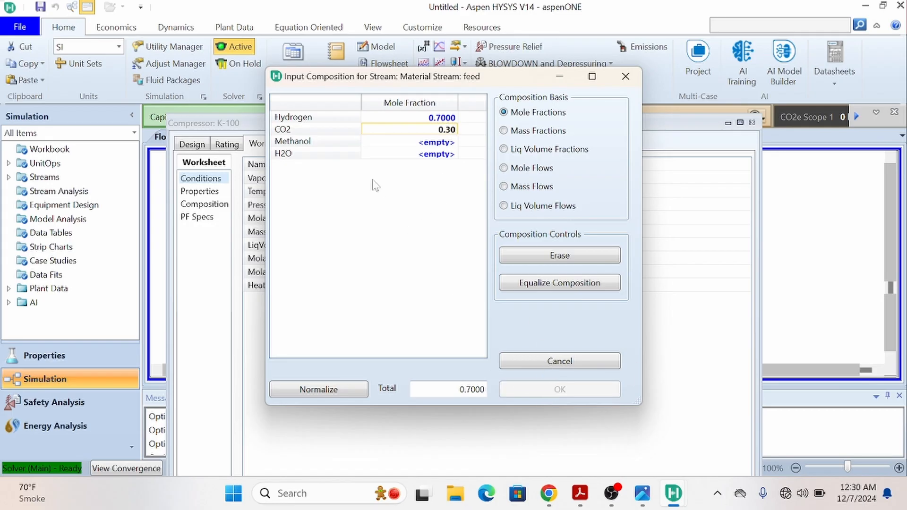
{"action": "left_click_drag", "start_coordinate": [481, 78], "coordinate": [480, 84]}
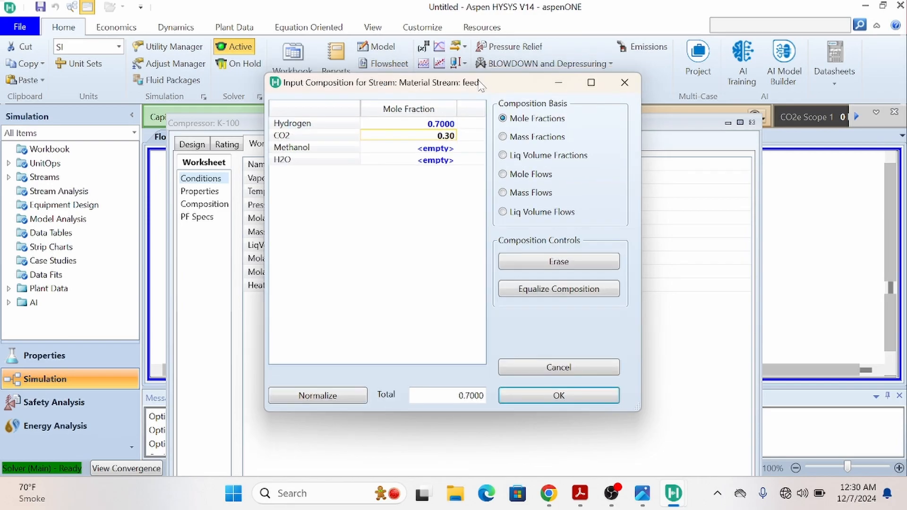
{"action": "left_click", "coordinate": [575, 394]}
{"action": "key", "text": "Return"}
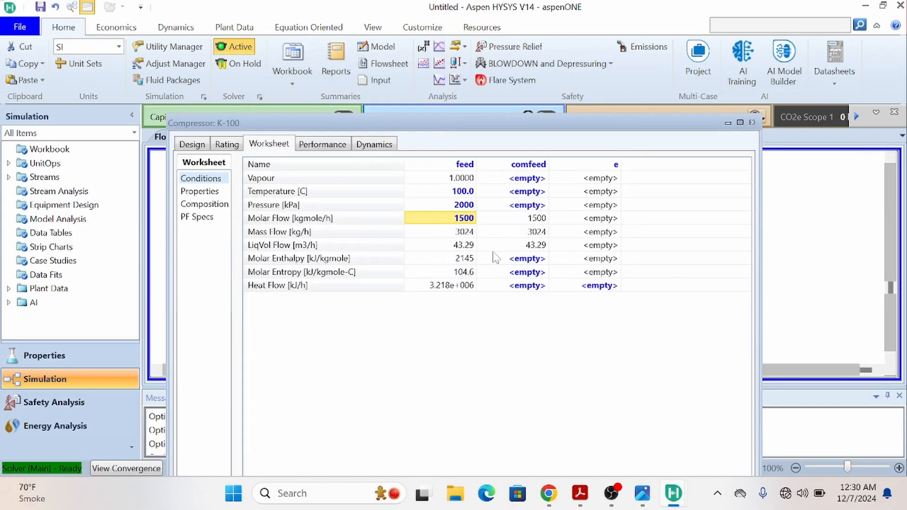
Step: Set the pressure of the compressor's outlet stream comfeed to 80 bar and close the compressor window
{"action": "left_click_drag", "start_coordinate": [501, 126], "coordinate": [509, 45]}
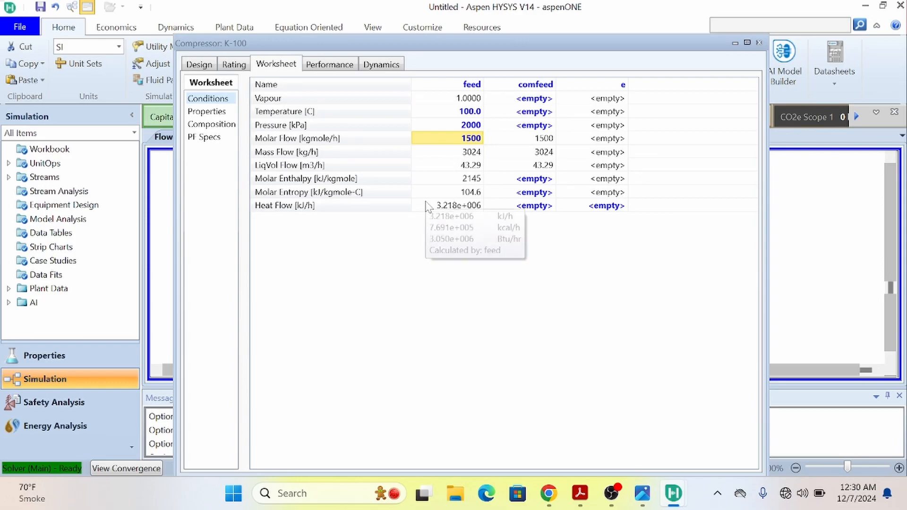
{"action": "left_click", "coordinate": [534, 127]}
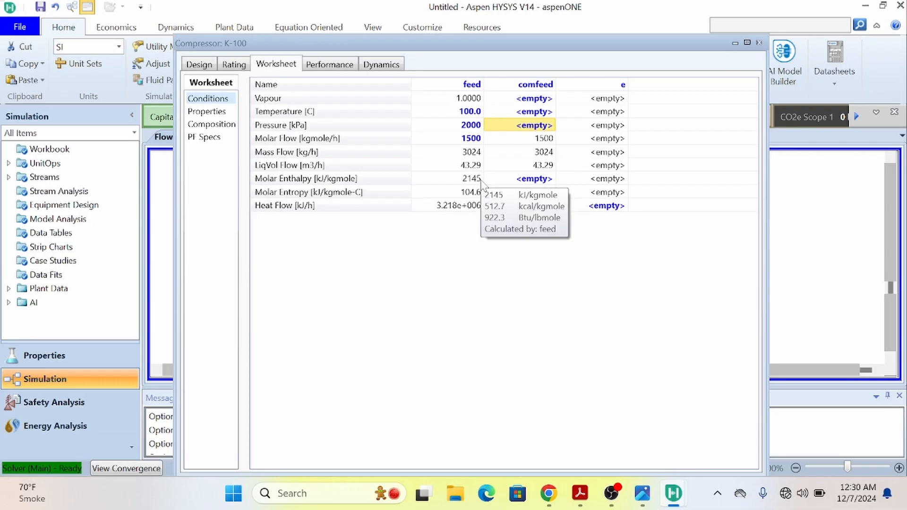
{"action": "type", "text": "80"}
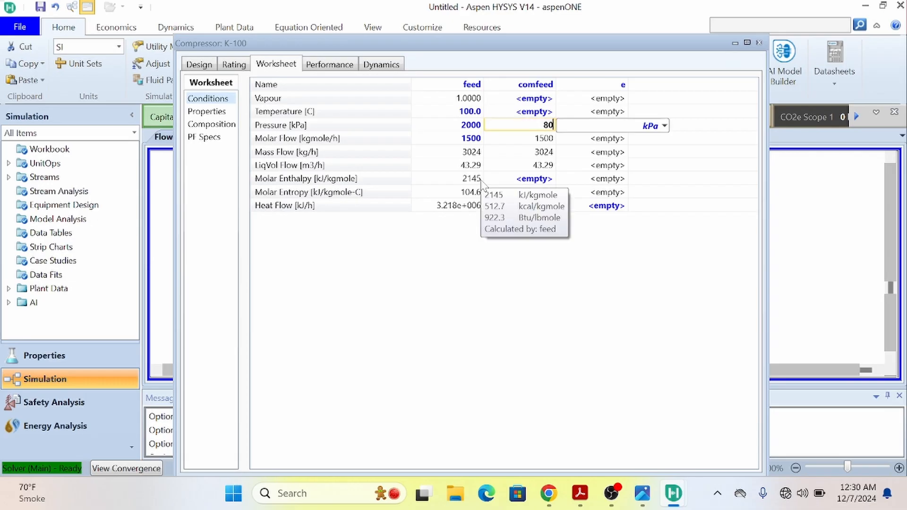
{"action": "left_click", "coordinate": [664, 126]}
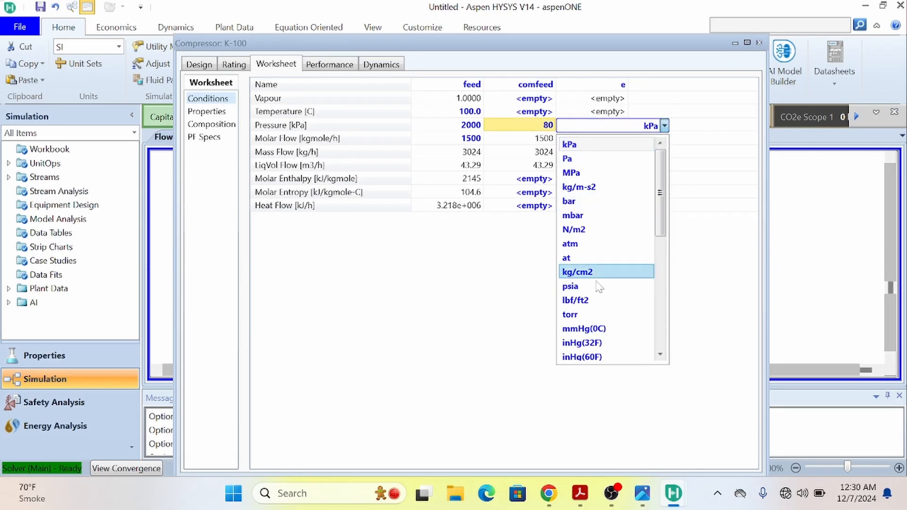
{"action": "scroll", "coordinate": [607, 211], "scroll_direction": "down", "scroll_amount": 3}
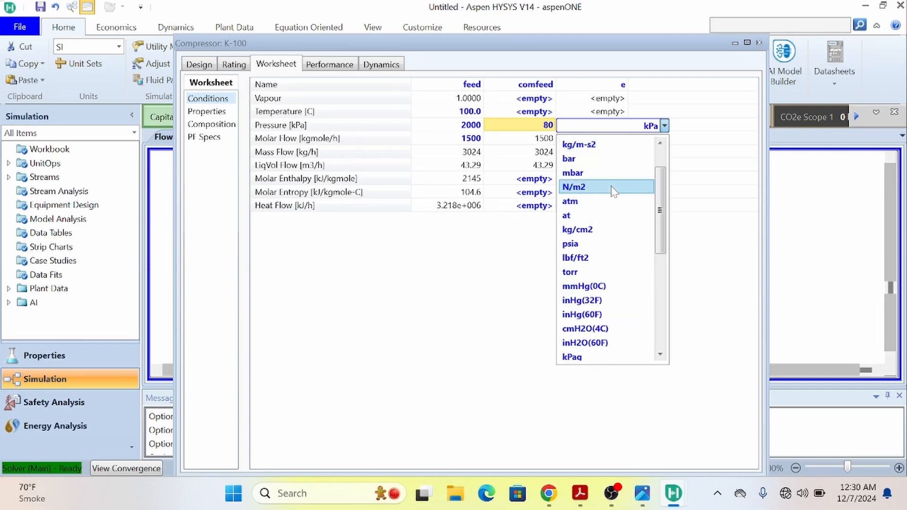
{"action": "scroll", "coordinate": [613, 211], "scroll_direction": "up", "scroll_amount": 3}
{"action": "scroll", "coordinate": [613, 211], "scroll_direction": "down", "scroll_amount": 5}
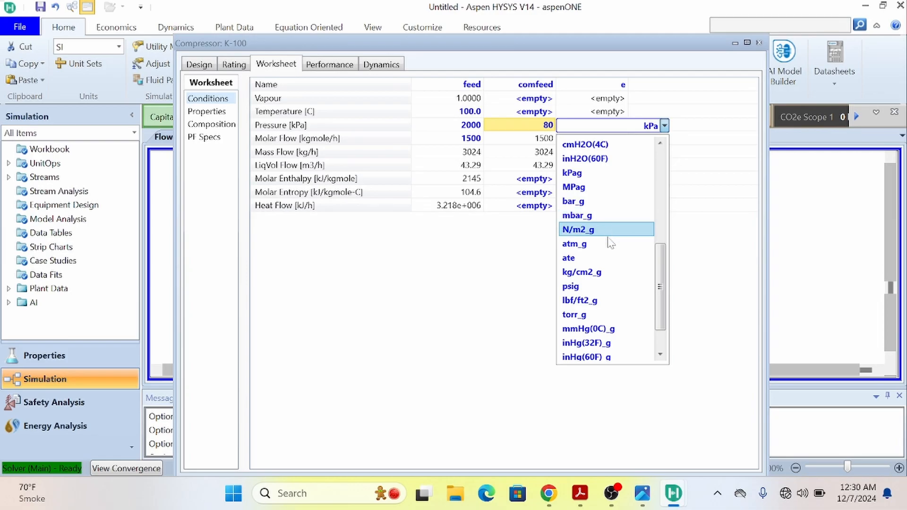
{"action": "scroll", "coordinate": [609, 276], "scroll_direction": "down", "scroll_amount": 1}
{"action": "scroll", "coordinate": [611, 276], "scroll_direction": "up", "scroll_amount": 6}
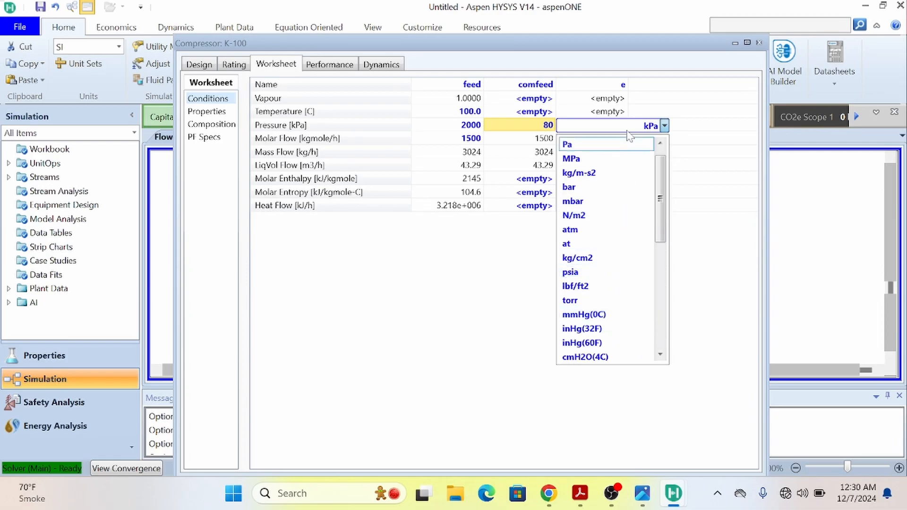
{"action": "left_click", "coordinate": [598, 187]}
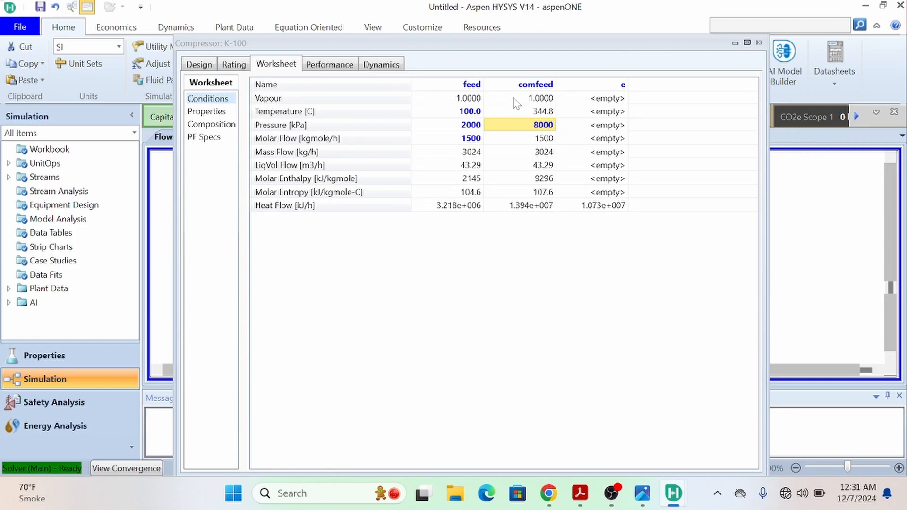
{"action": "left_click", "coordinate": [759, 42]}
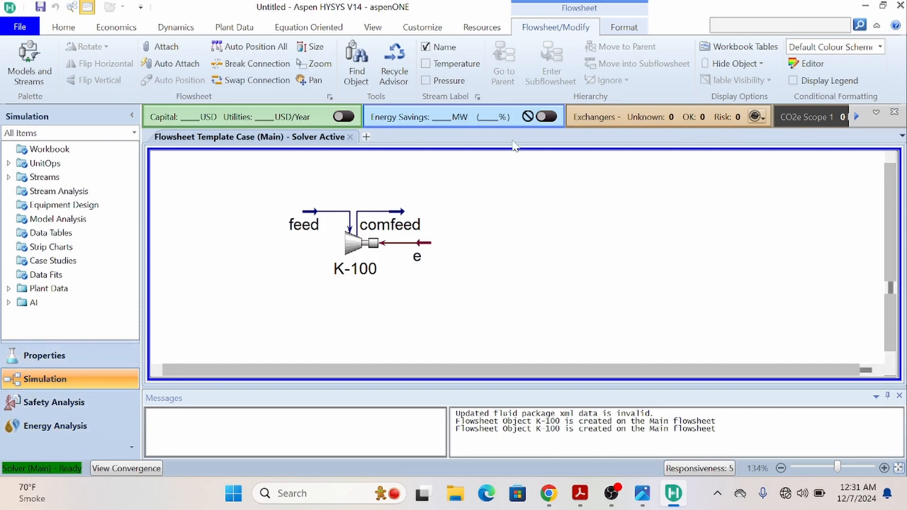
Step: Place a cooler beside the compressor on the flowsheet and close the model palette
{"action": "left_click", "coordinate": [29, 64]}
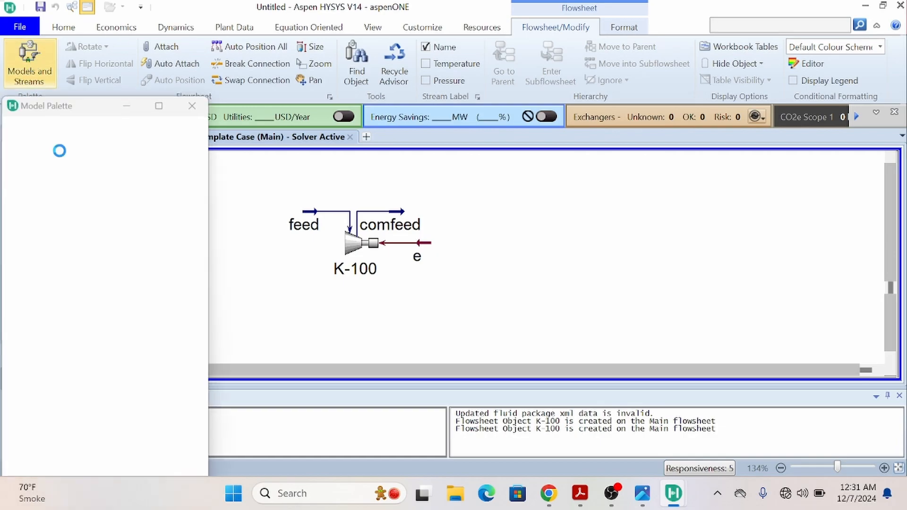
{"action": "left_click", "coordinate": [111, 231]}
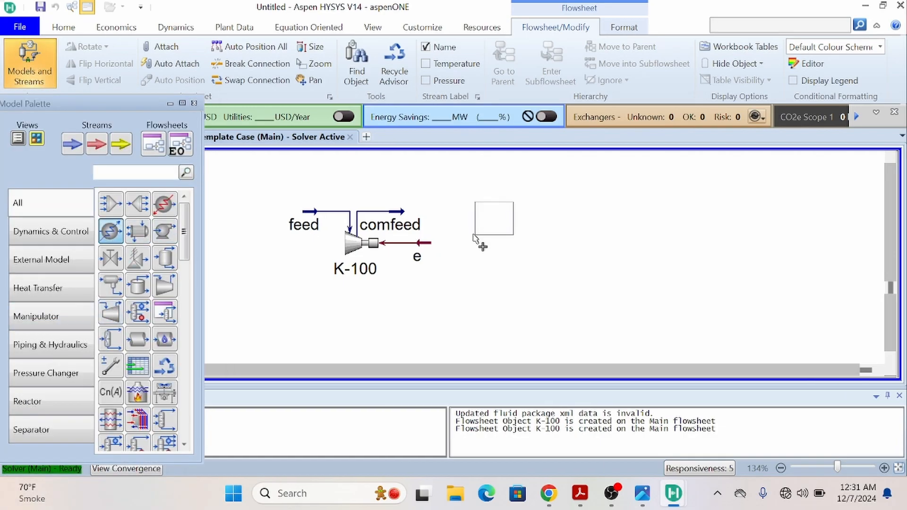
{"action": "left_click", "coordinate": [441, 259]}
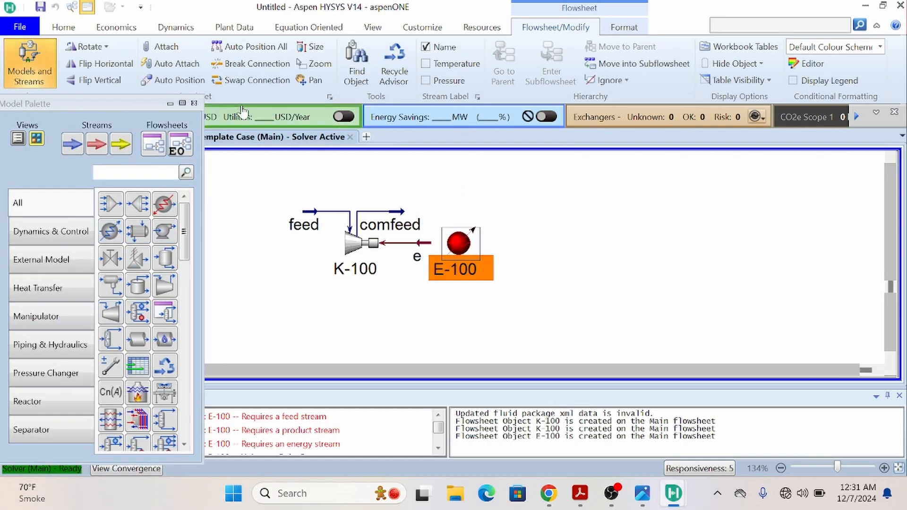
{"action": "left_click", "coordinate": [194, 103]}
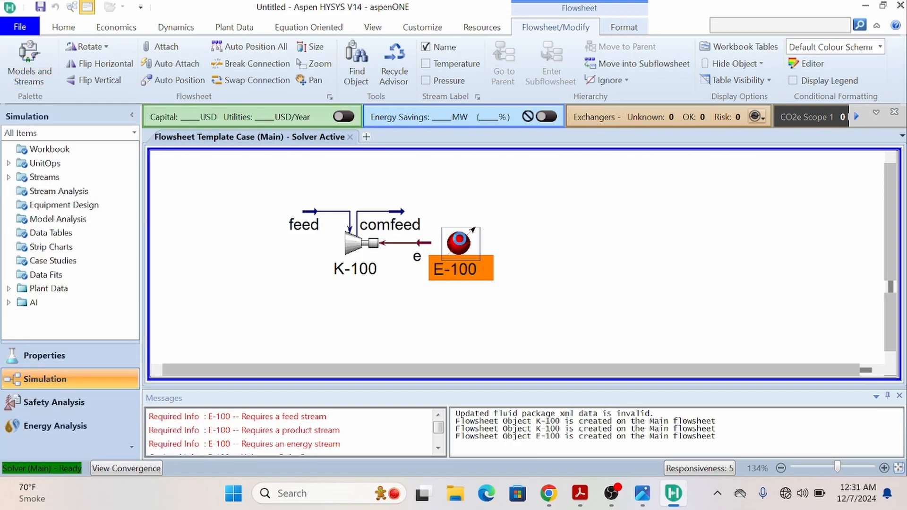
Step: Connect the cooler with comfeed as inlet, e1 as energy stream and feeftorect as outlet
{"action": "double_click", "coordinate": [448, 247]}
{"action": "left_click_drag", "start_coordinate": [244, 331], "coordinate": [327, 115]}
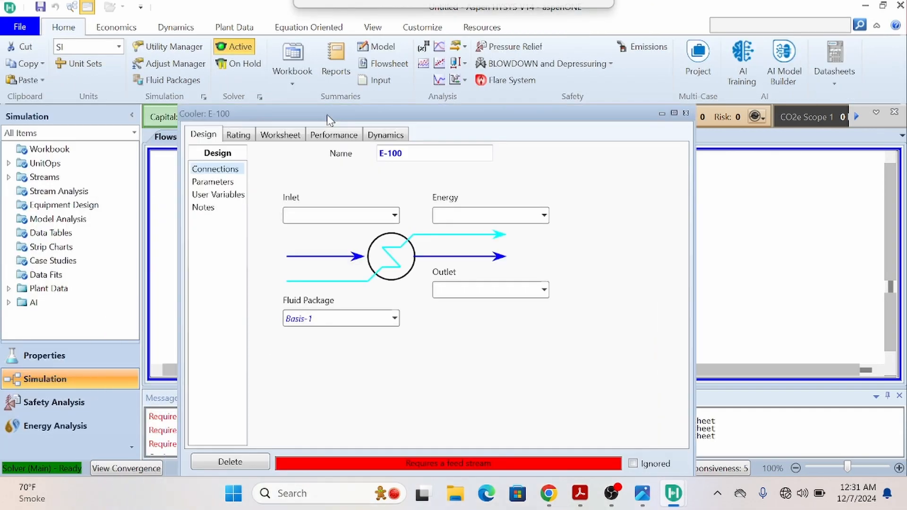
{"action": "left_click", "coordinate": [394, 216]}
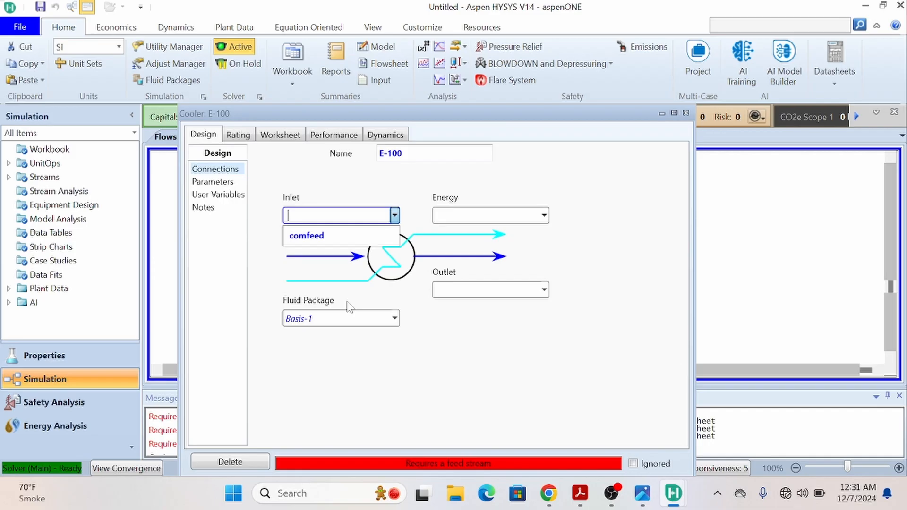
{"action": "left_click", "coordinate": [299, 239]}
{"action": "left_click", "coordinate": [482, 216]}
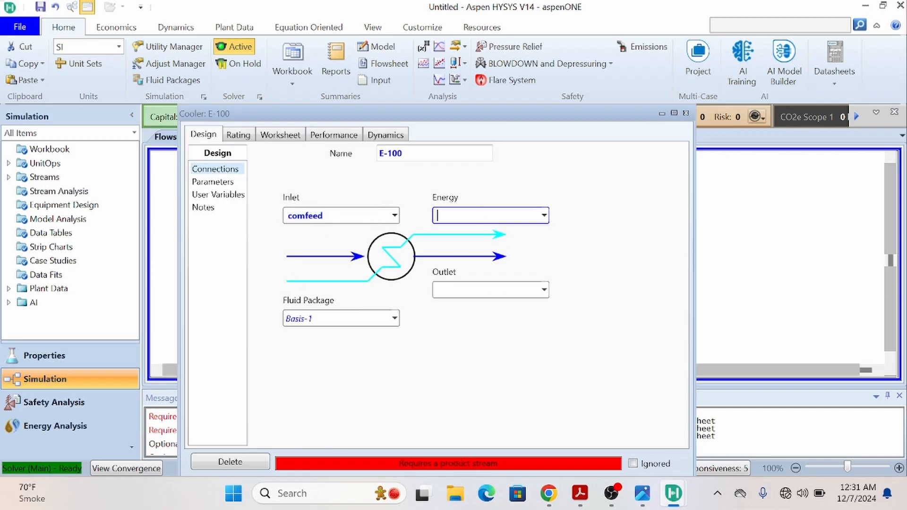
{"action": "type", "text": "e1"}
{"action": "left_click", "coordinate": [474, 289]}
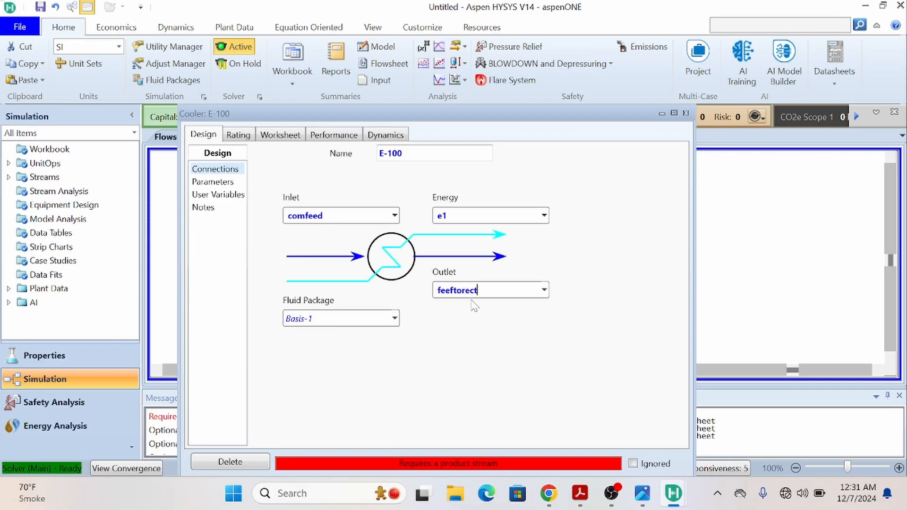
{"action": "key", "text": "Return"}
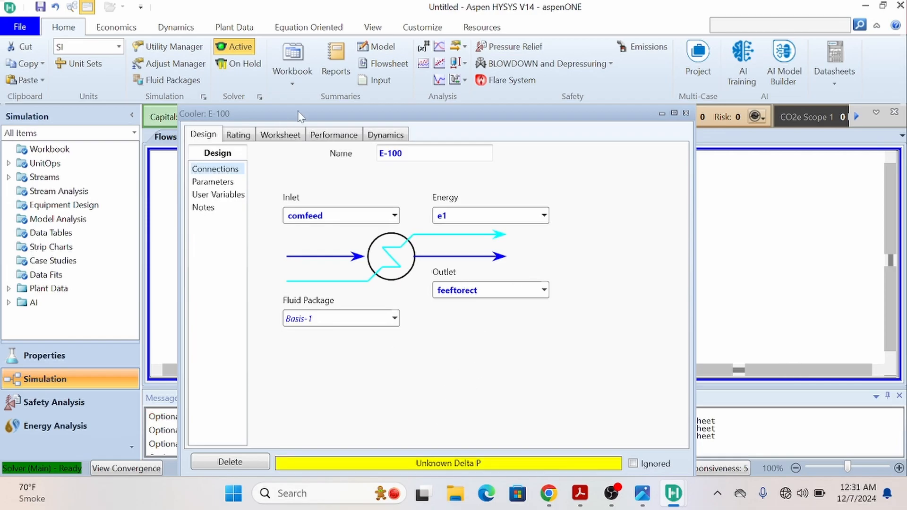
Step: Set the cooler's outlet stream feeftorect to 8000 kPa and 280 °C, and close the cooler window
{"action": "left_click", "coordinate": [280, 137]}
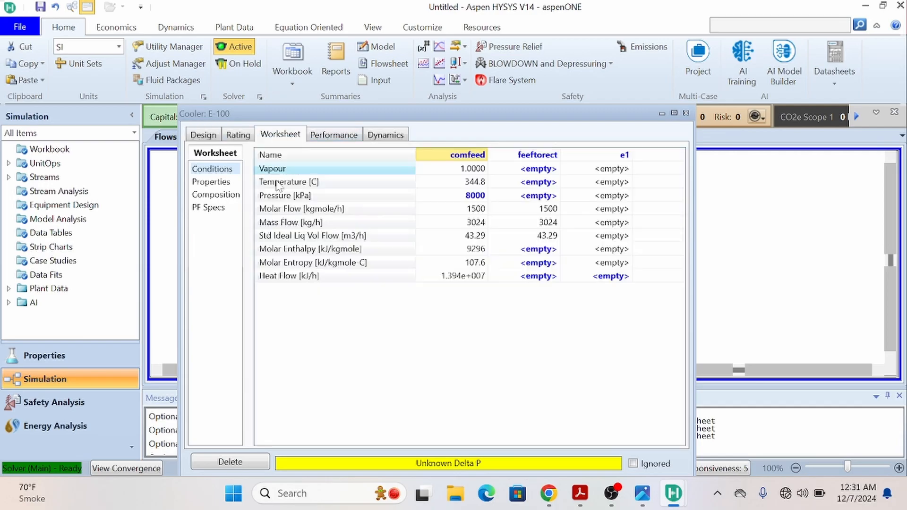
{"action": "left_click", "coordinate": [542, 173]}
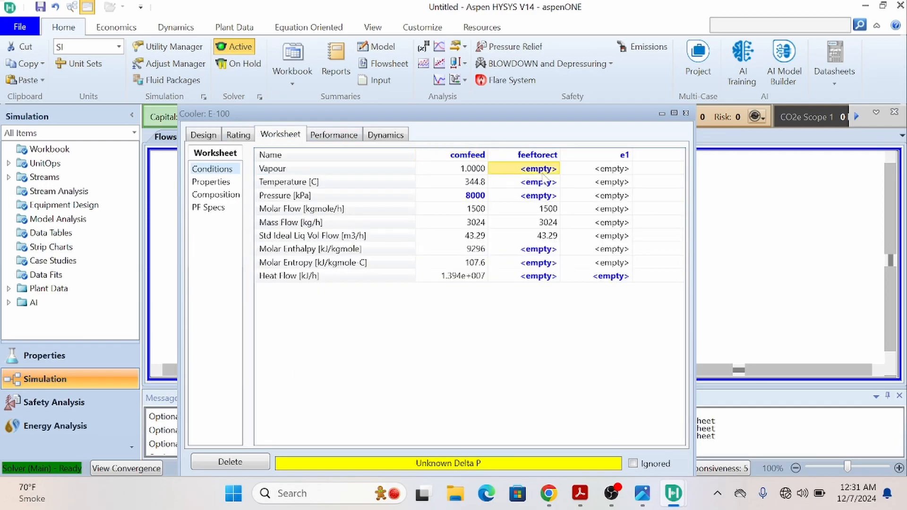
{"action": "left_click", "coordinate": [544, 186]}
{"action": "left_click", "coordinate": [543, 199]}
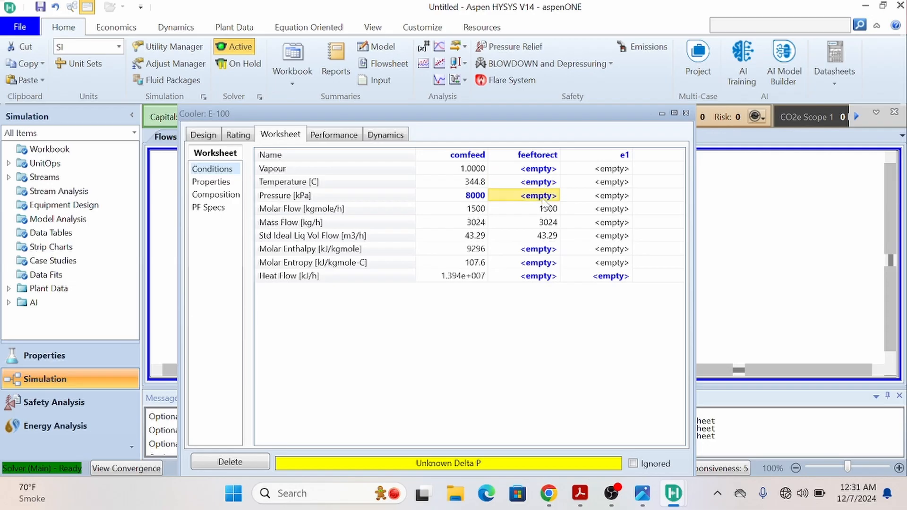
{"action": "type", "text": "8000"}
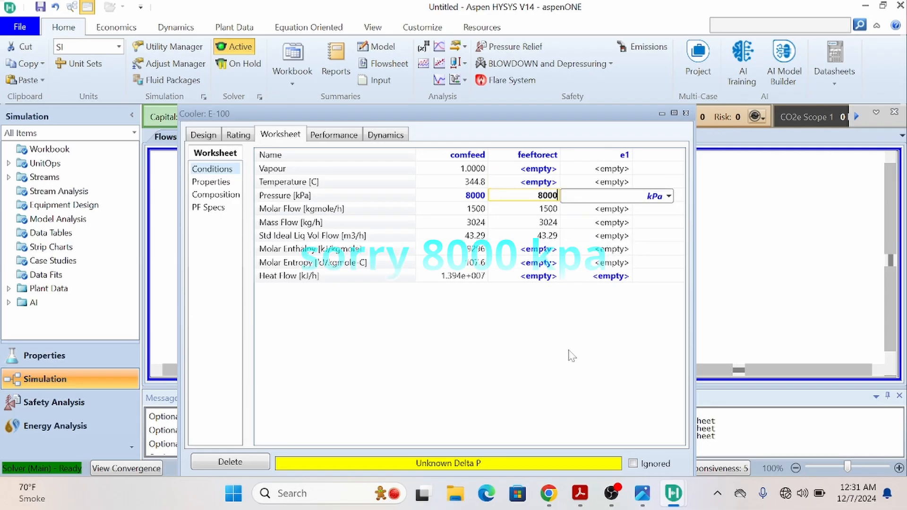
{"action": "left_click", "coordinate": [545, 185]}
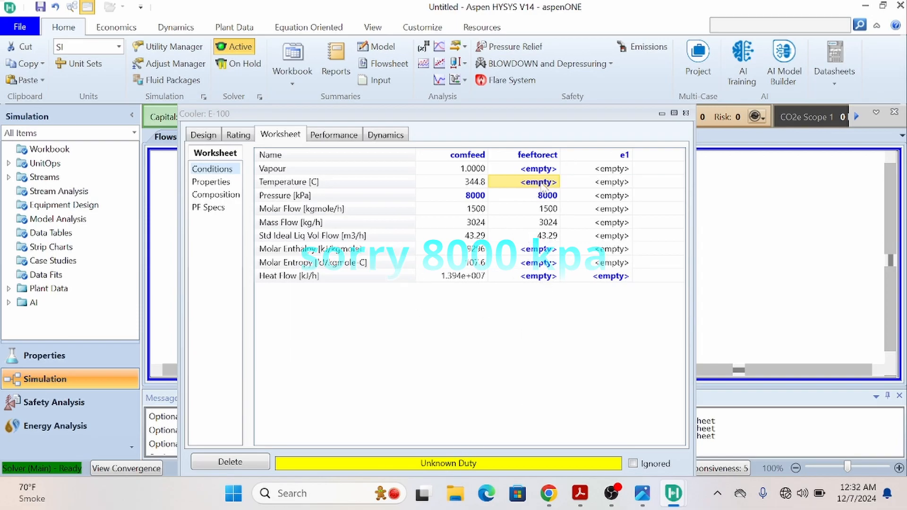
{"action": "type", "text": "280"}
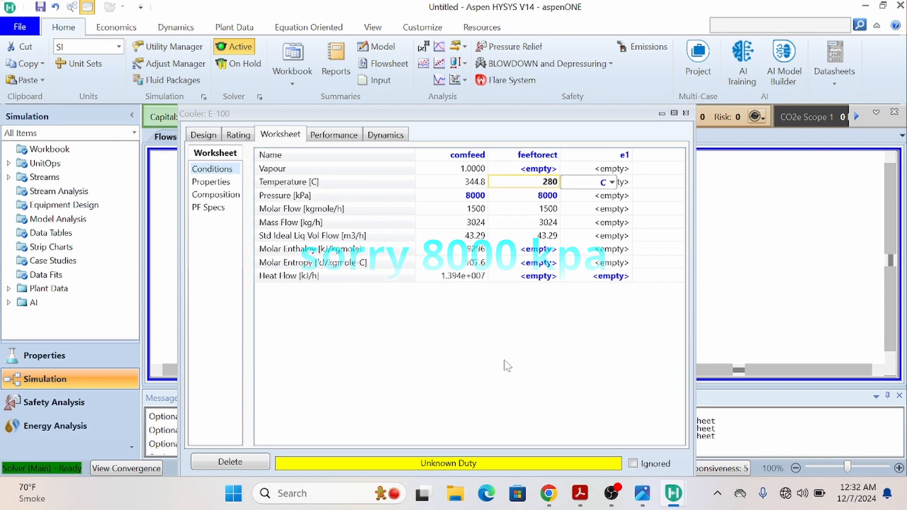
{"action": "key", "text": "Return"}
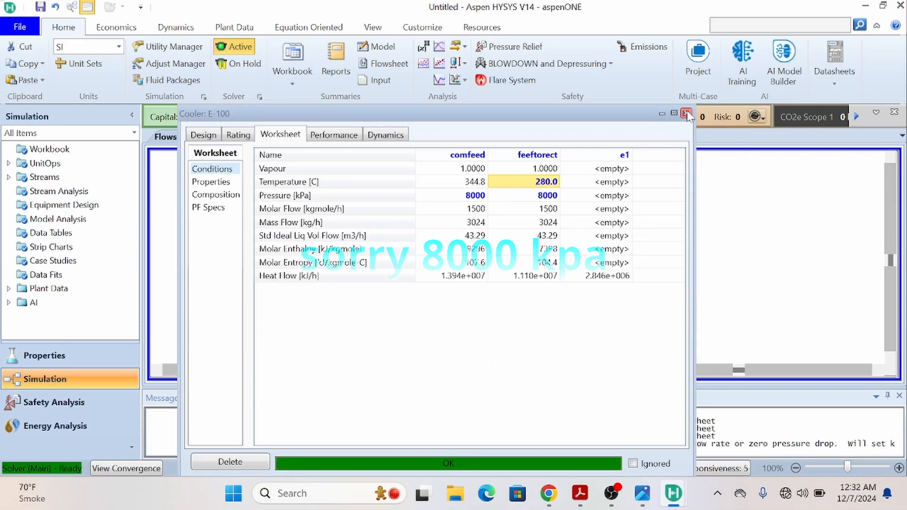
{"action": "left_click", "coordinate": [685, 113]}
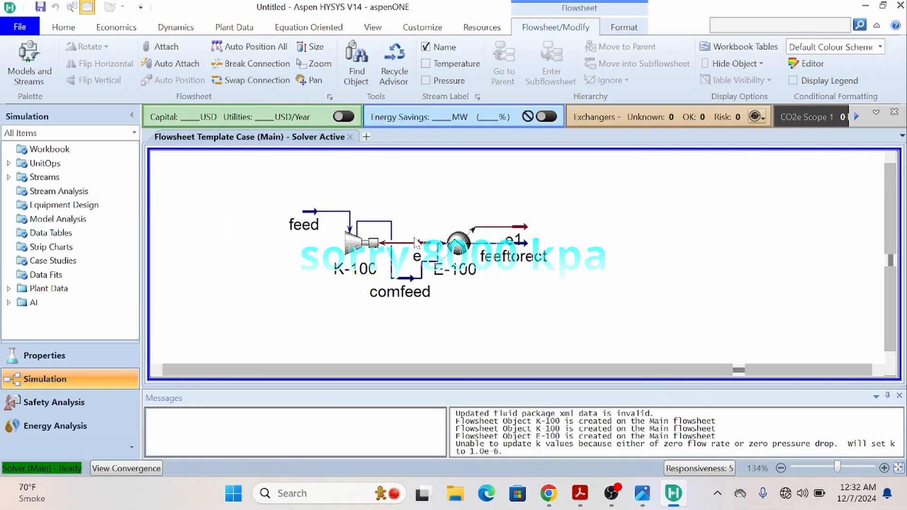
Step: Space out the flowsheet by moving the compressor away from the cooler, lowering the cooler slightly and shifting feeftorect outward
{"action": "left_click_drag", "start_coordinate": [362, 244], "coordinate": [340, 243]}
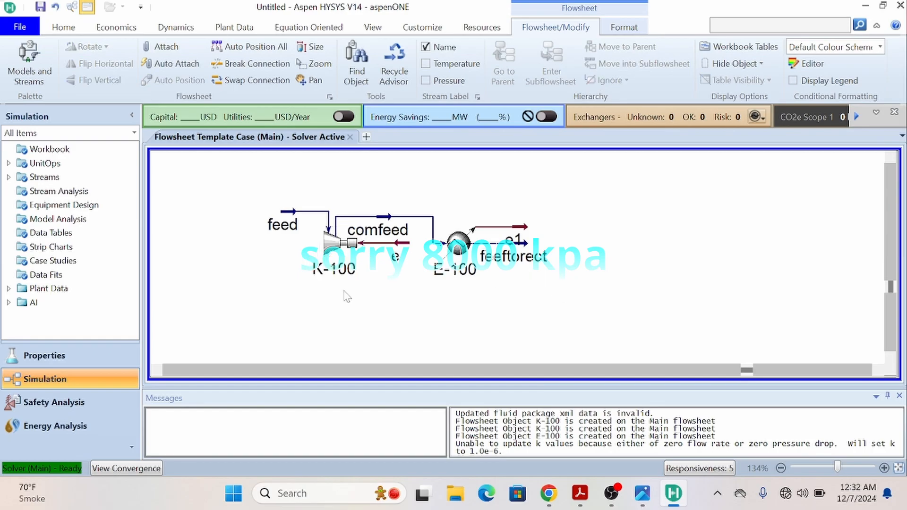
{"action": "left_click_drag", "start_coordinate": [458, 244], "coordinate": [458, 252]}
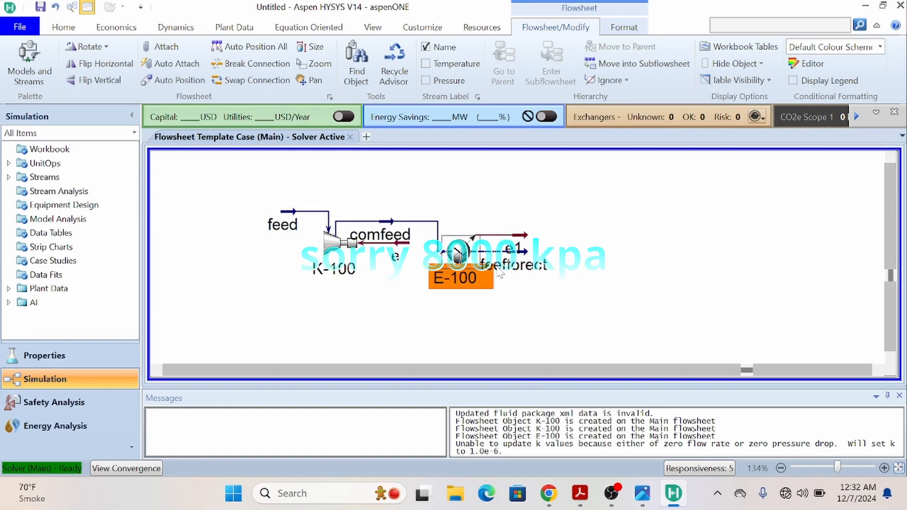
{"action": "left_click", "coordinate": [545, 251]}
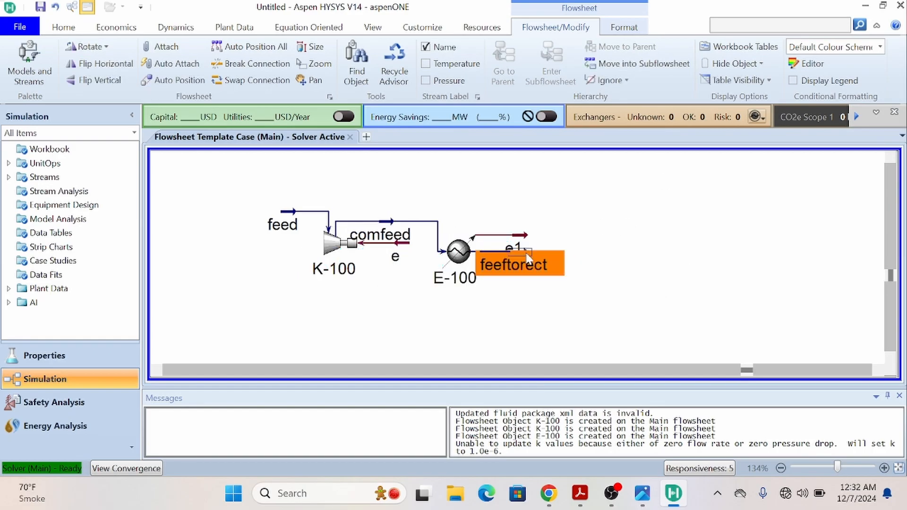
{"action": "left_click_drag", "start_coordinate": [545, 250], "coordinate": [546, 250]}
{"action": "left_click", "coordinate": [618, 266]}
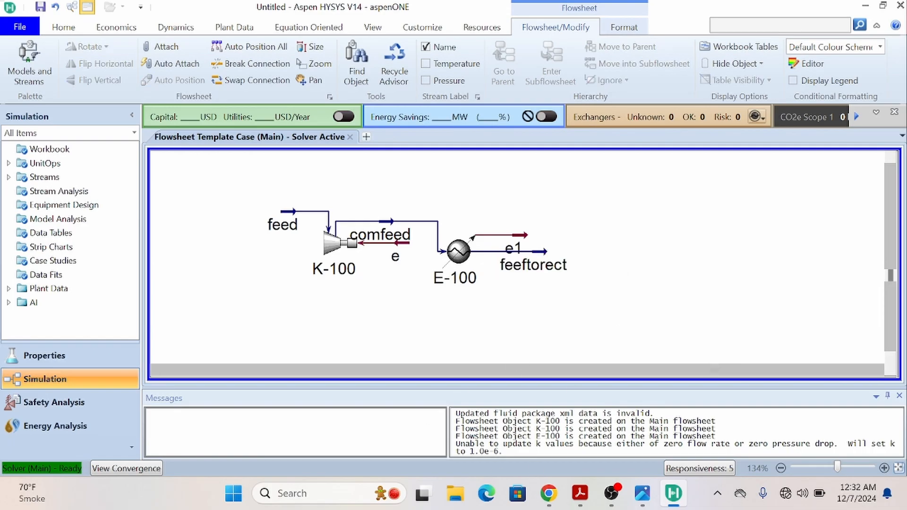
Step: Rename the compressor as compr and close its window
{"action": "left_click", "coordinate": [329, 270]}
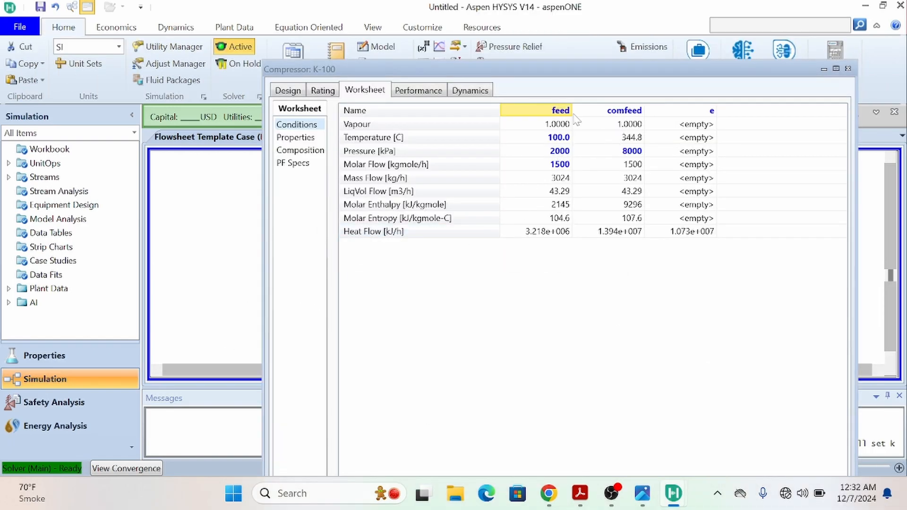
{"action": "left_click", "coordinate": [289, 91]}
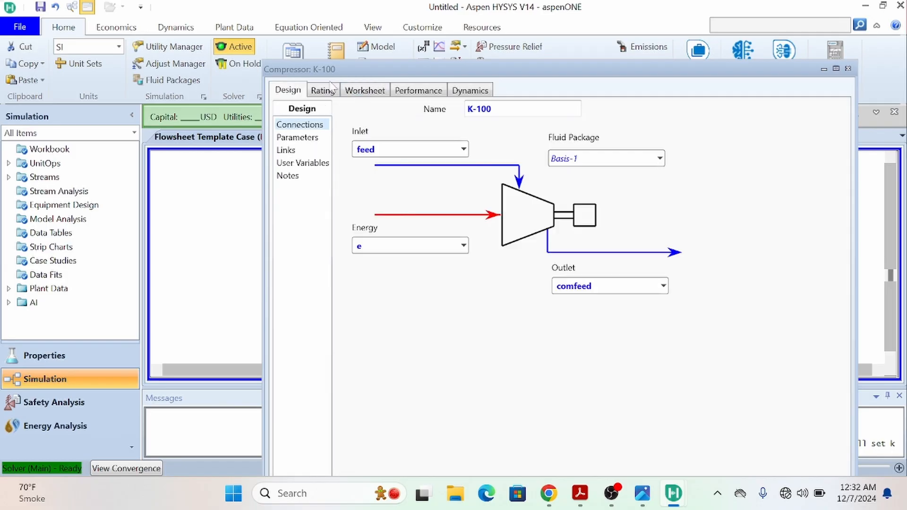
{"action": "left_click", "coordinate": [481, 109]}
{"action": "key", "text": "Delete"}
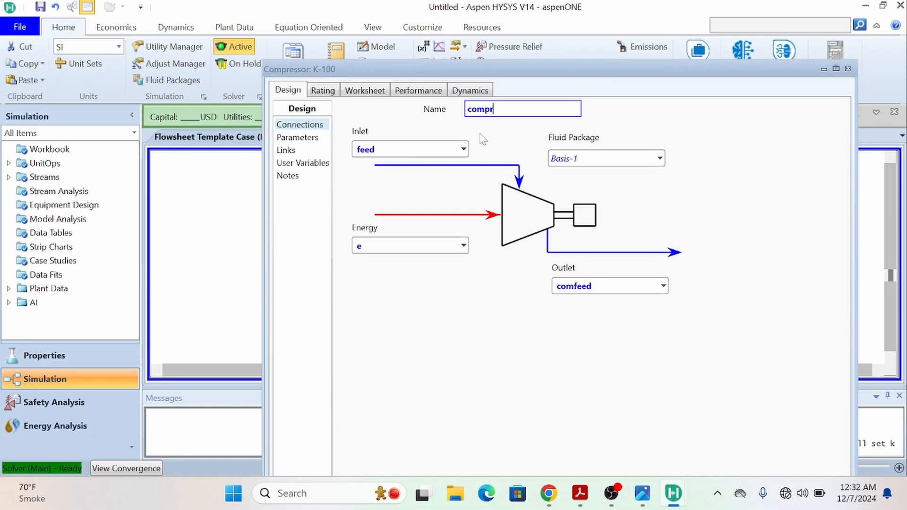
{"action": "type", "text": "compr"}
{"action": "key", "text": "Return"}
{"action": "left_click", "coordinate": [848, 68]}
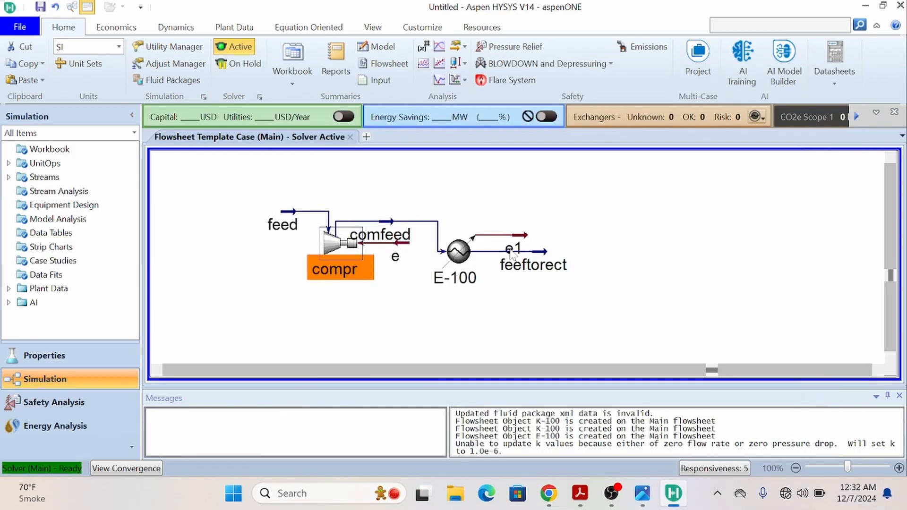
{"action": "left_click", "coordinate": [510, 253]}
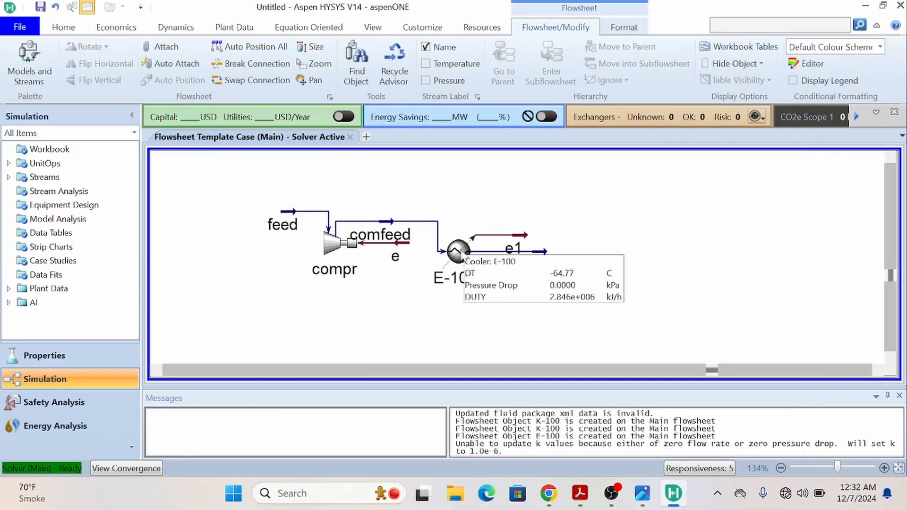
Step: Examine the cooler's worksheet and connections, and the conditions of its outlet stream feeftorect, closing each window
{"action": "double_click", "coordinate": [457, 251]}
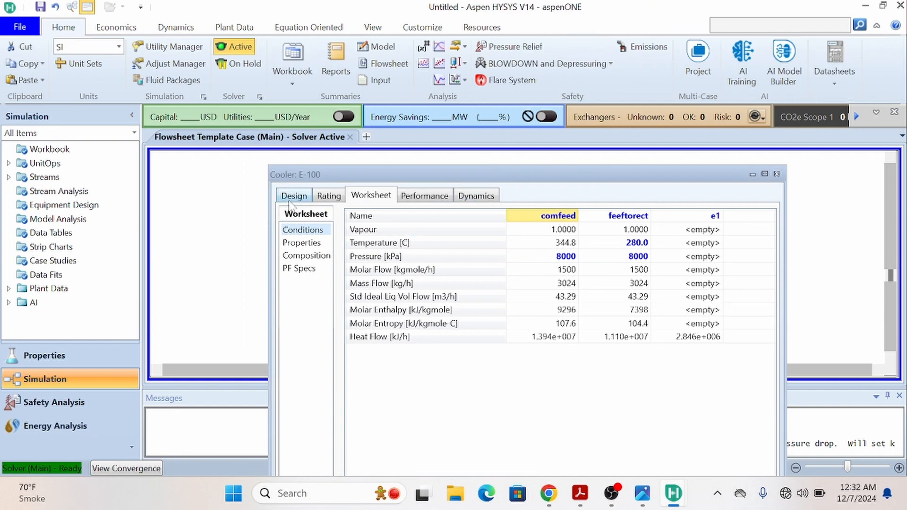
{"action": "left_click", "coordinate": [291, 198]}
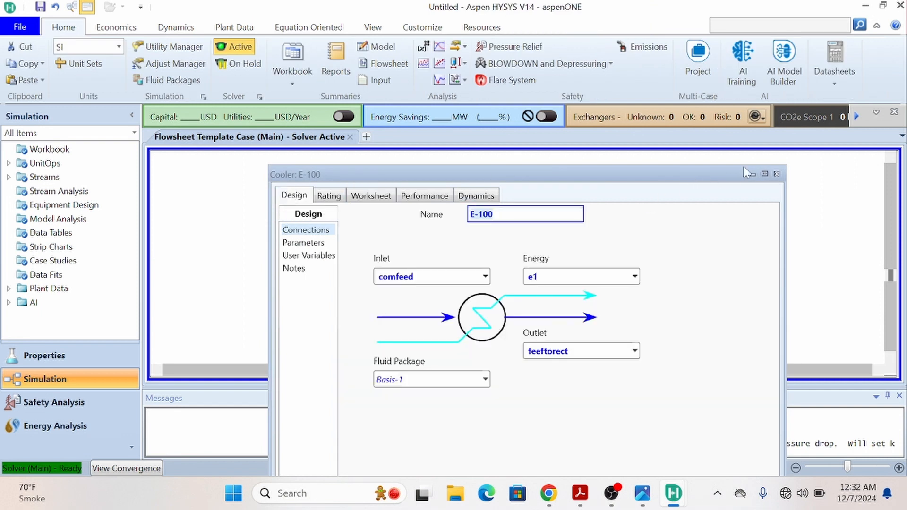
{"action": "left_click", "coordinate": [776, 173]}
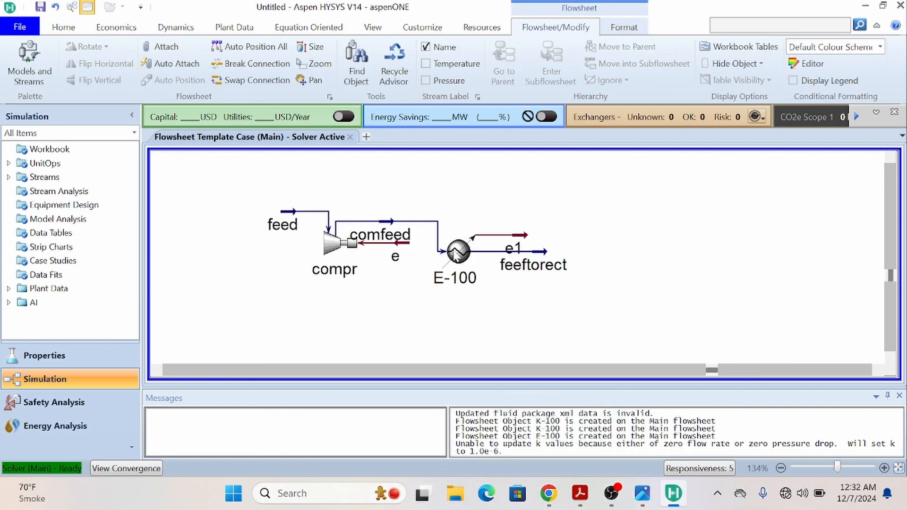
{"action": "left_click", "coordinate": [456, 255]}
{"action": "left_click", "coordinate": [739, 279]}
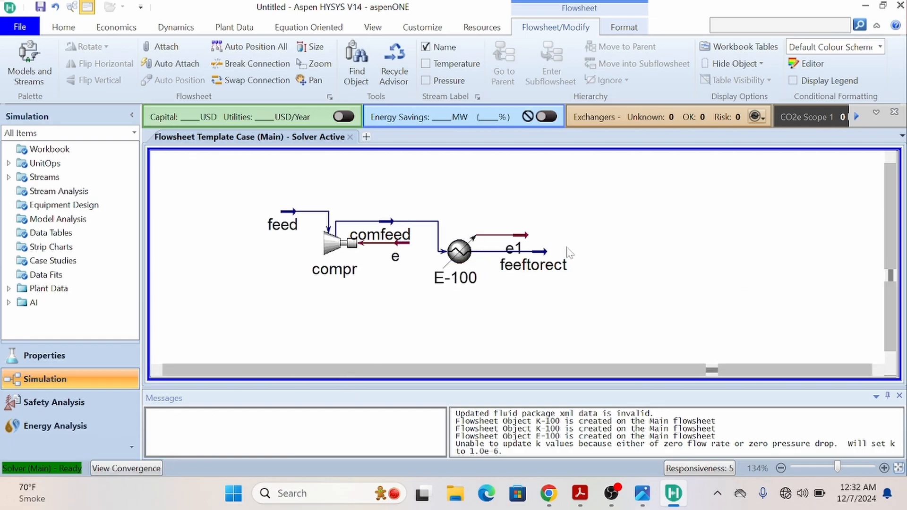
{"action": "double_click", "coordinate": [539, 252]}
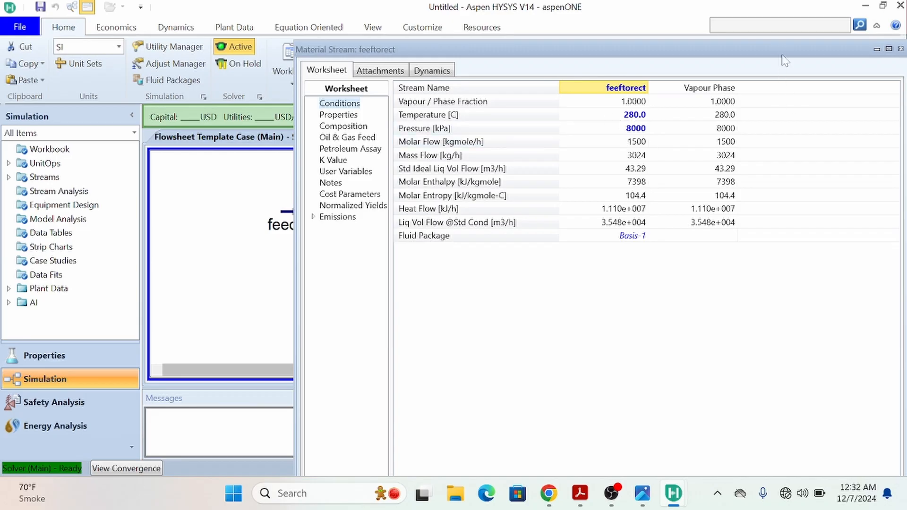
{"action": "left_click_drag", "start_coordinate": [785, 60], "coordinate": [552, 103]}
{"action": "left_click", "coordinate": [666, 92]}
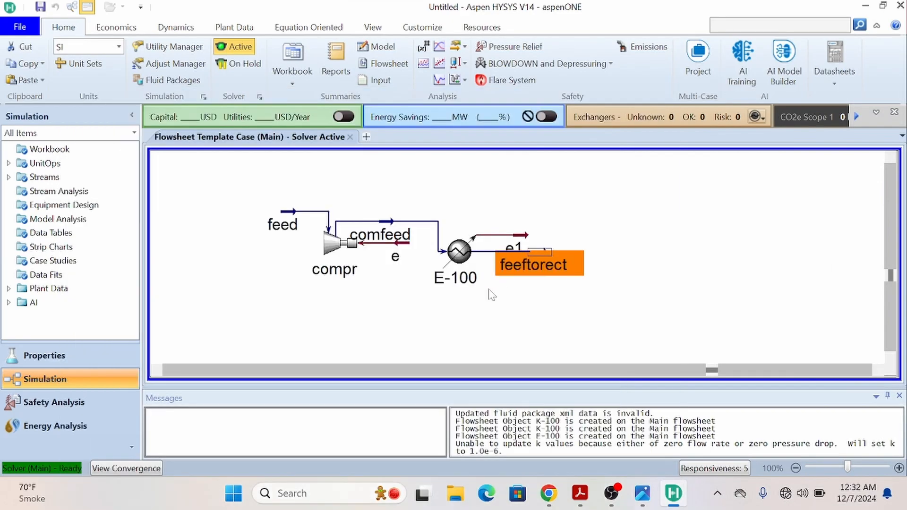
{"action": "left_click", "coordinate": [626, 311]}
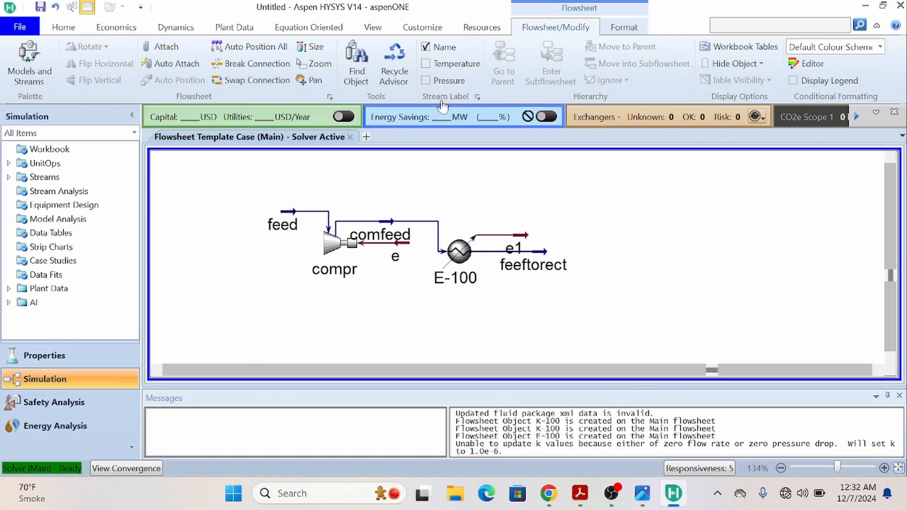
Step: Place a continuous stirred tank reactor beside the feeftorect stream and close the model palette
{"action": "left_click", "coordinate": [27, 62]}
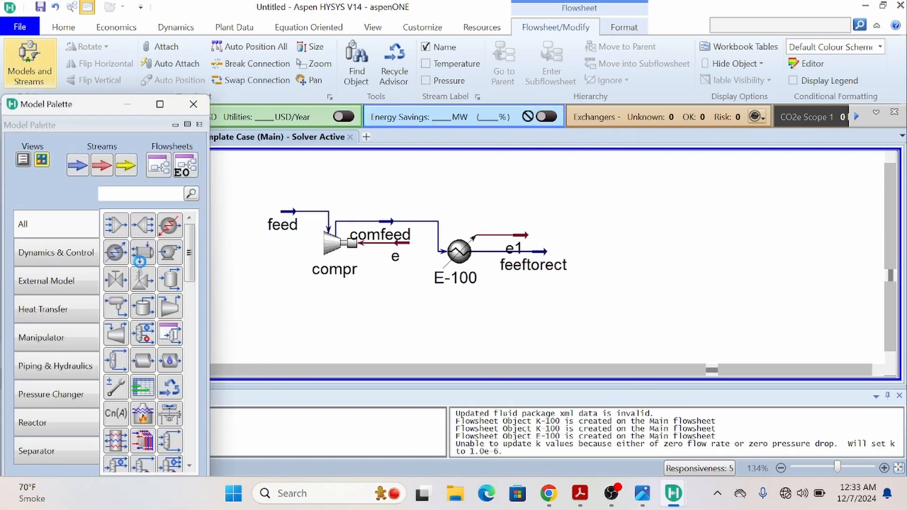
{"action": "left_click_drag", "start_coordinate": [89, 103], "coordinate": [127, 59]}
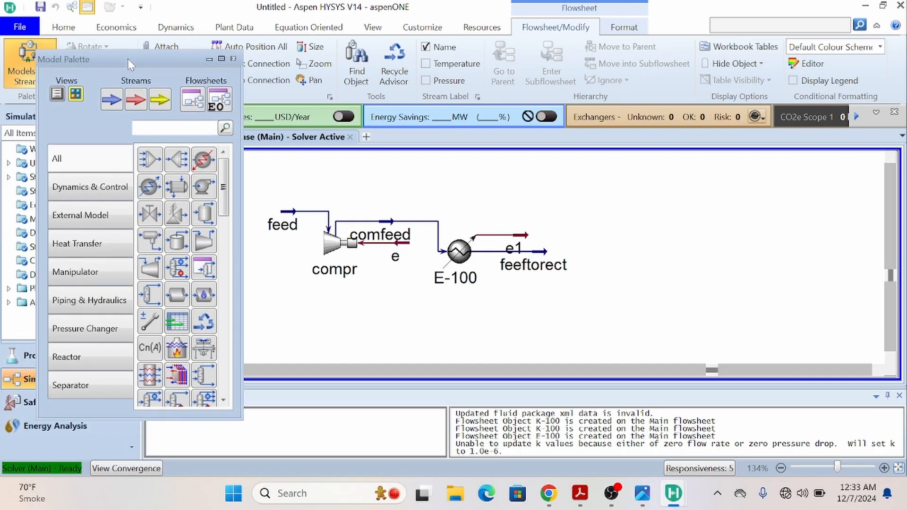
{"action": "left_click", "coordinate": [75, 358]}
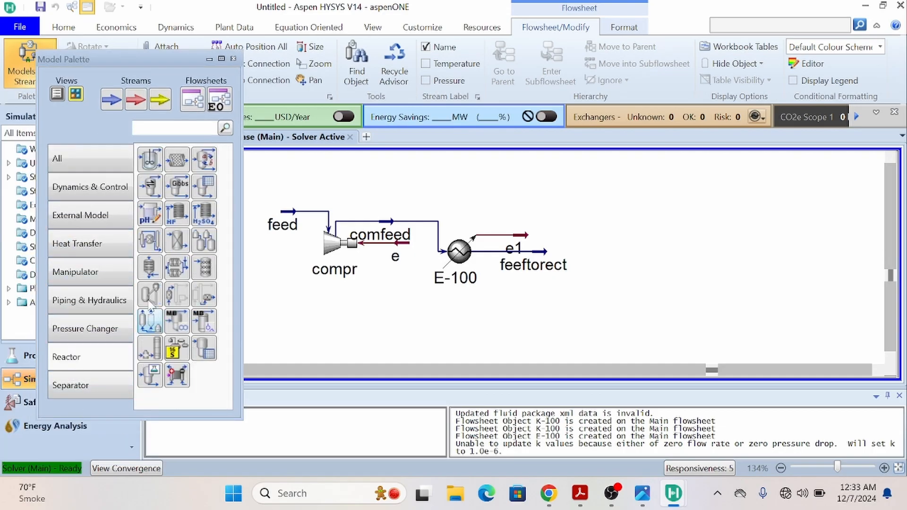
{"action": "left_click", "coordinate": [151, 163]}
{"action": "left_click", "coordinate": [572, 269]}
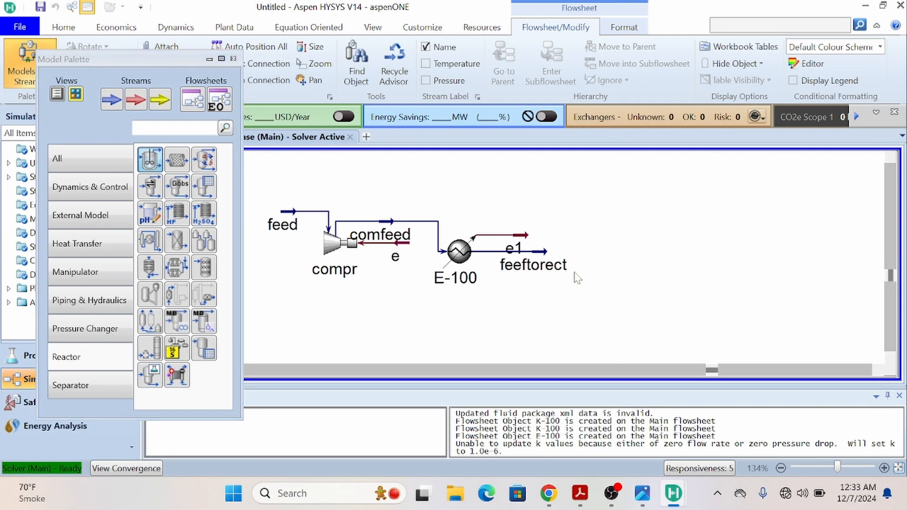
{"action": "left_click", "coordinate": [234, 59]}
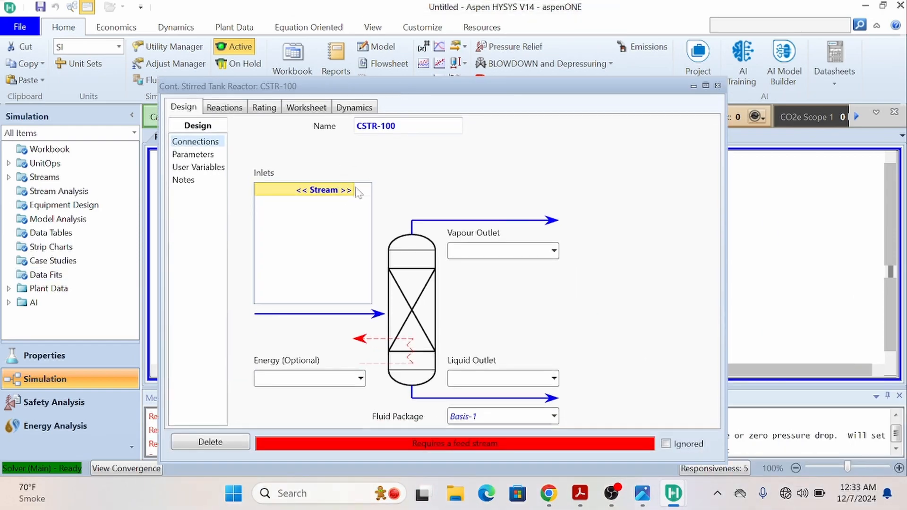
Step: Connect feeftorect as the reactor's inlet and define its vapour outlet as reactout and its liquid outlet as l
{"action": "left_click", "coordinate": [349, 193]}
{"action": "left_click", "coordinate": [350, 189]}
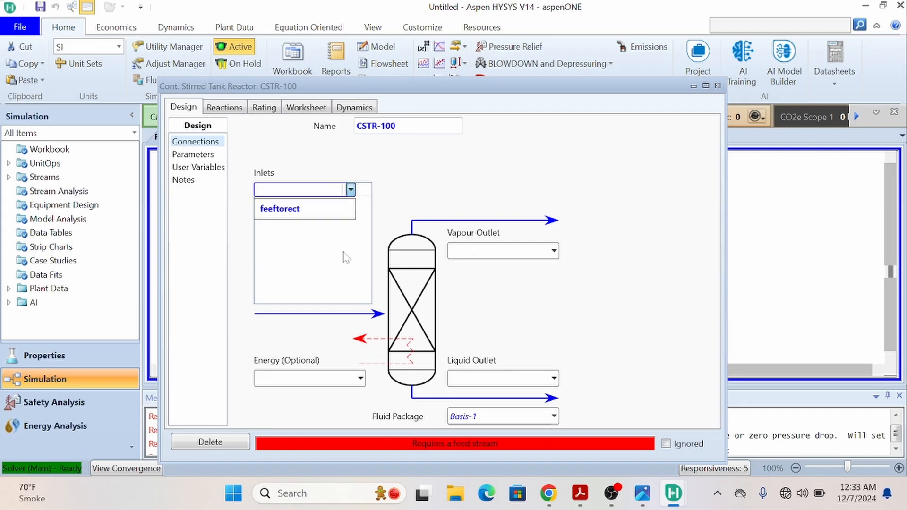
{"action": "left_click", "coordinate": [296, 208]}
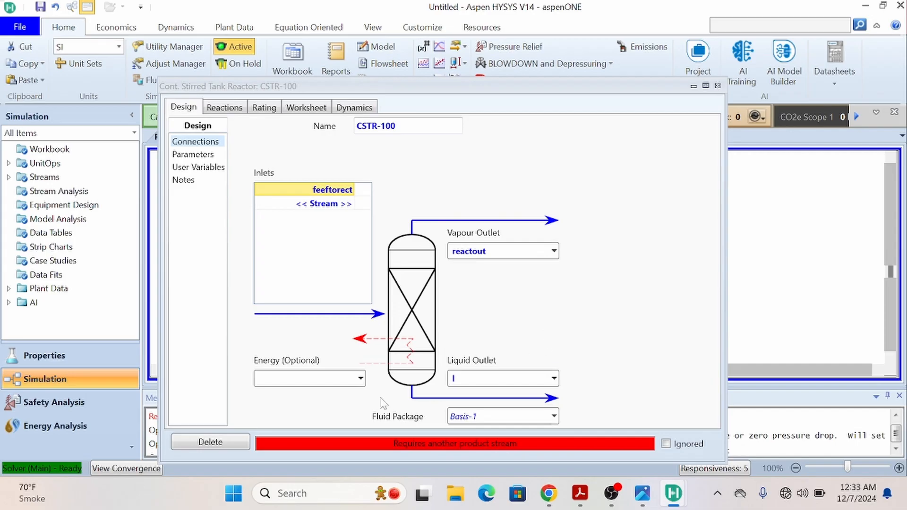
{"action": "key", "text": "Return"}
Step: Add an energy stream named e2 to the reactor
{"action": "left_click", "coordinate": [308, 378]}
{"action": "left_click", "coordinate": [308, 378]}
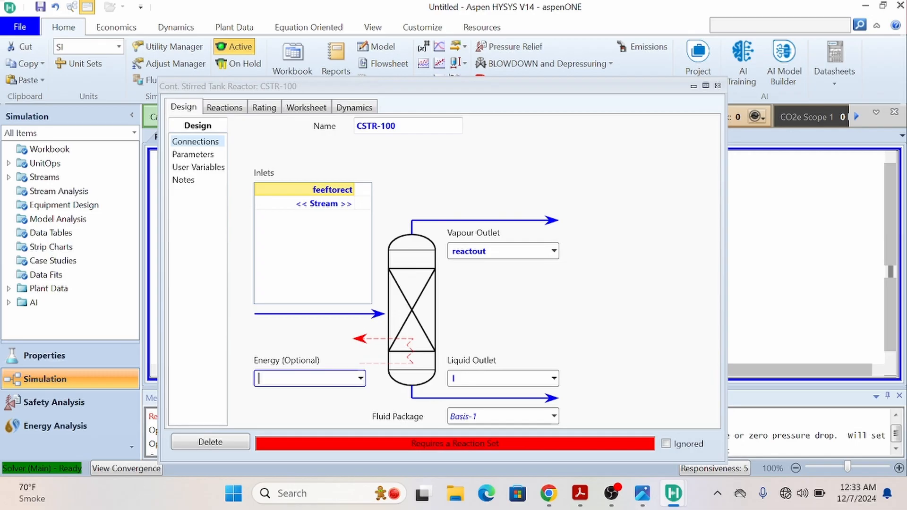
{"action": "left_click", "coordinate": [321, 406]}
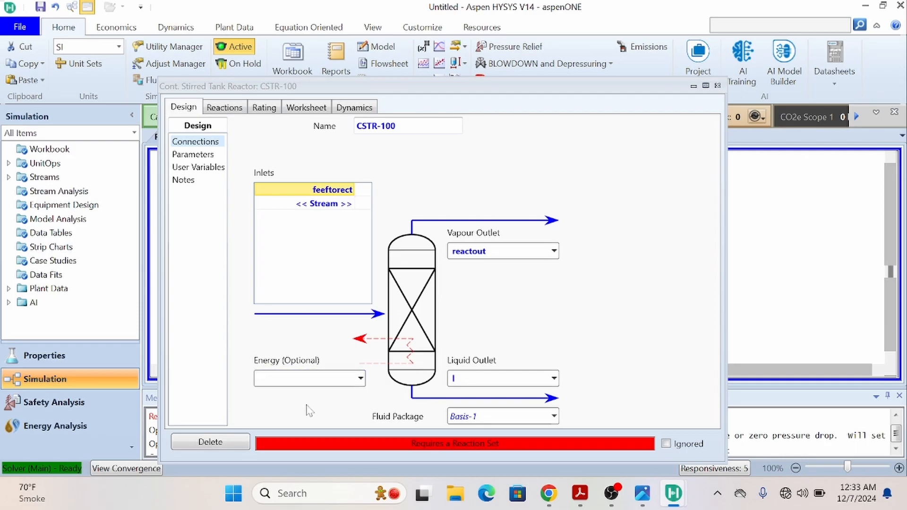
{"action": "left_click", "coordinate": [307, 378]}
{"action": "type", "text": "e"}
{"action": "key", "text": "BackSpace"}
{"action": "key", "text": "Return"}
Step: Assign reaction set Set-1 to the reactor
{"action": "left_click", "coordinate": [225, 108]}
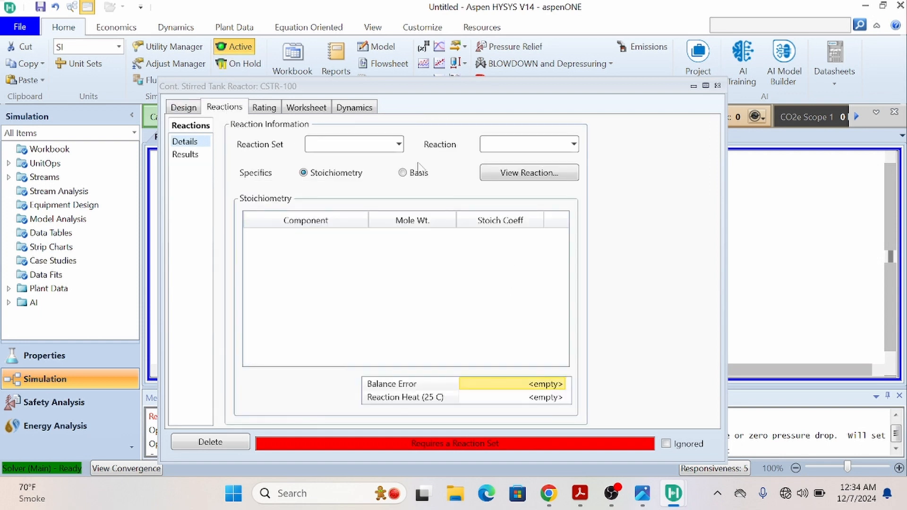
{"action": "left_click", "coordinate": [401, 145]}
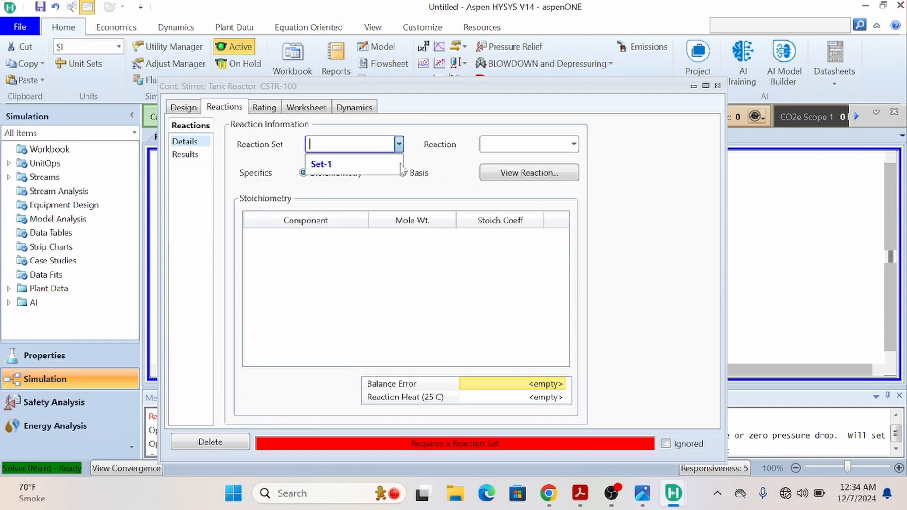
{"action": "left_click", "coordinate": [348, 164]}
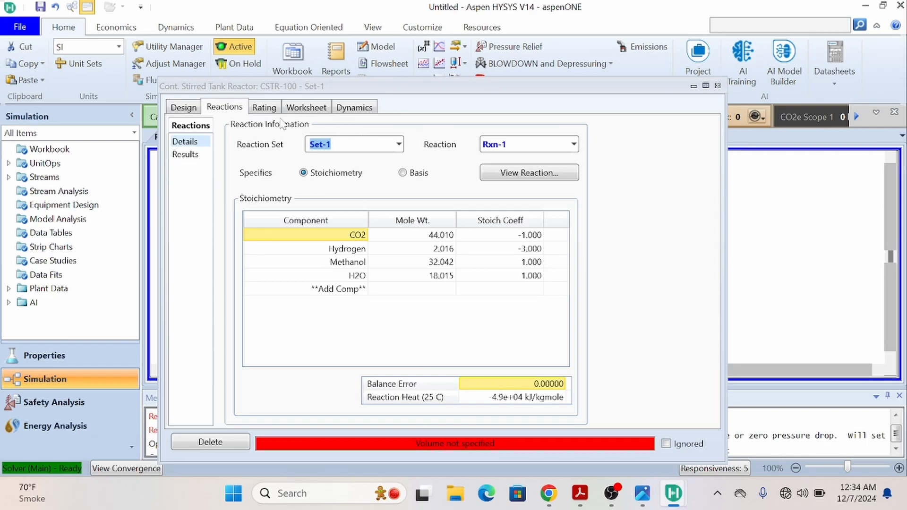
Step: Check the specified reactor volume in the methanol problem PDF and set the reactor's volume to 7.5 m3 back in HYSYS
{"action": "left_click", "coordinate": [267, 110]}
{"action": "key", "text": "alt+Tab"}
{"action": "key", "text": "alt+Tab"}
{"action": "key", "text": "alt+Tab"}
{"action": "key", "text": "alt+Tab"}
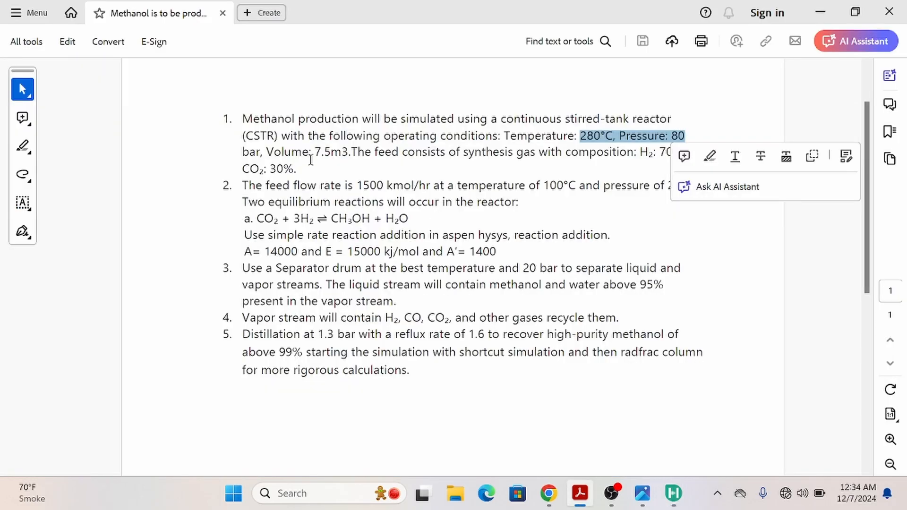
{"action": "left_click_drag", "start_coordinate": [311, 160], "coordinate": [352, 157]}
{"action": "key", "text": "alt+Tab"}
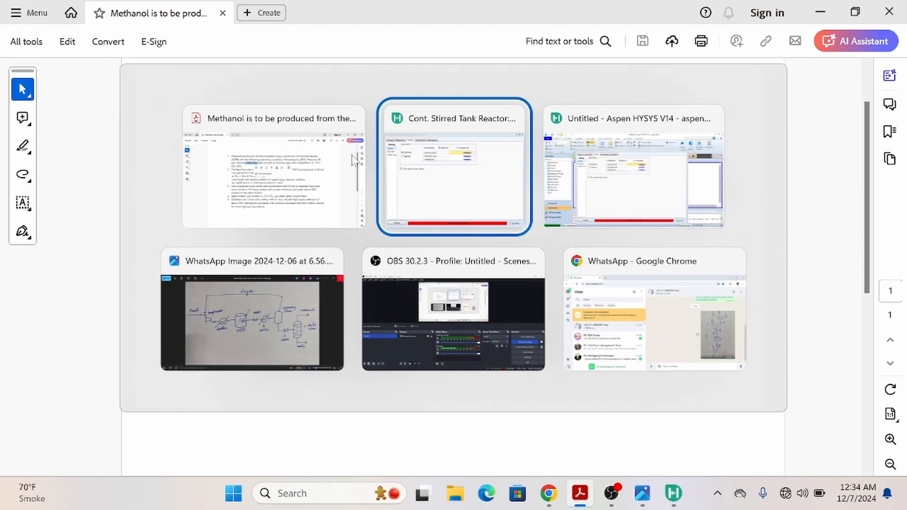
{"action": "left_click", "coordinate": [495, 158]}
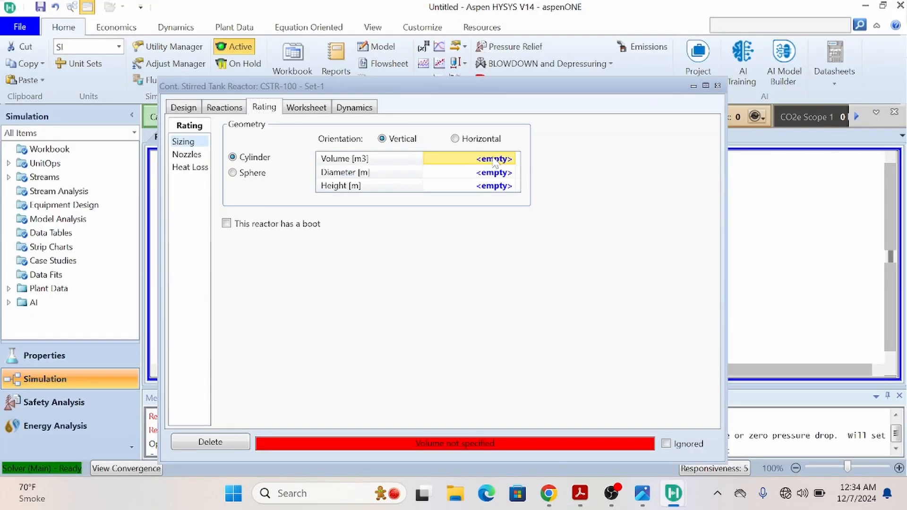
{"action": "key", "text": "BackSpace"}
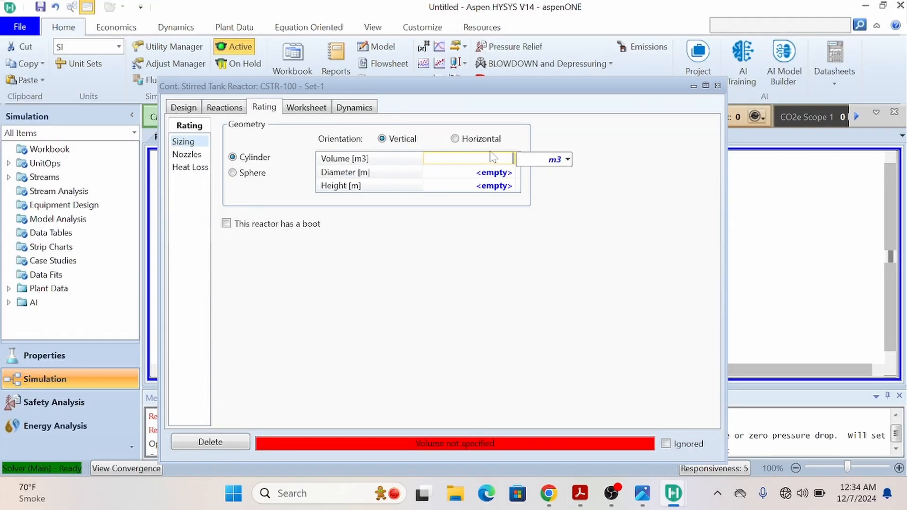
{"action": "type", "text": "7.5"}
{"action": "key", "text": "Return"}
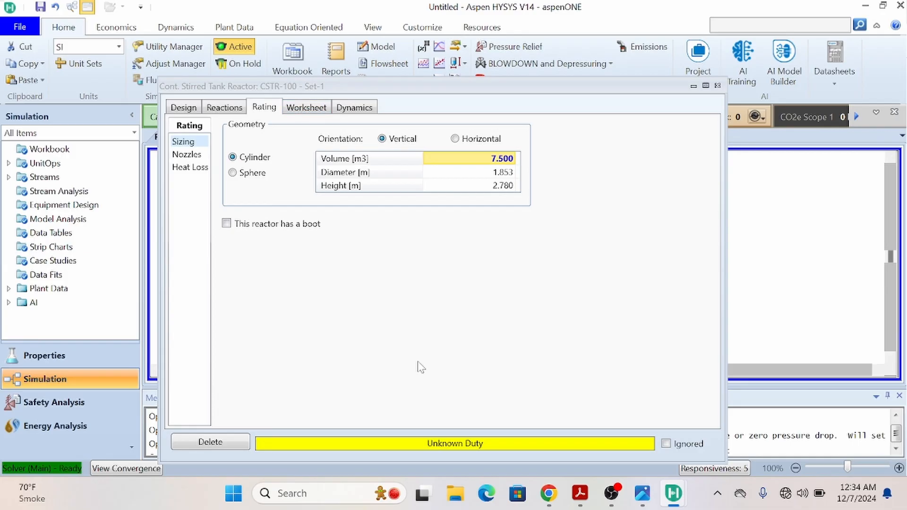
Step: Set the temperature of the reactor's vapour outlet reactout to 280 °C in the worksheet
{"action": "left_click", "coordinate": [315, 108]}
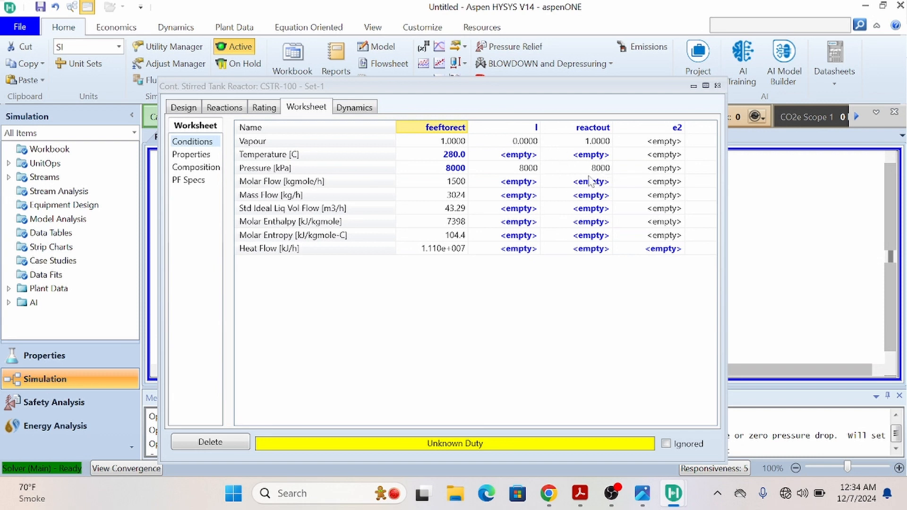
{"action": "left_click", "coordinate": [596, 153]}
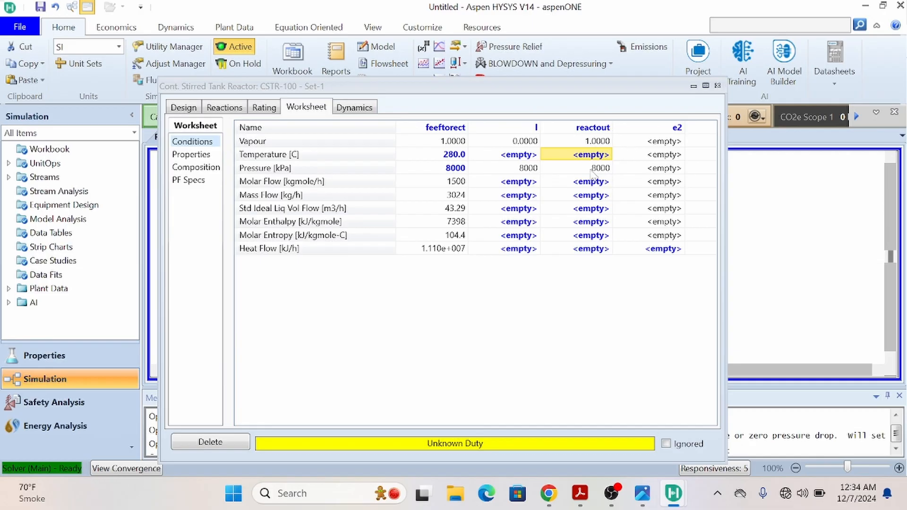
{"action": "type", "text": "280"}
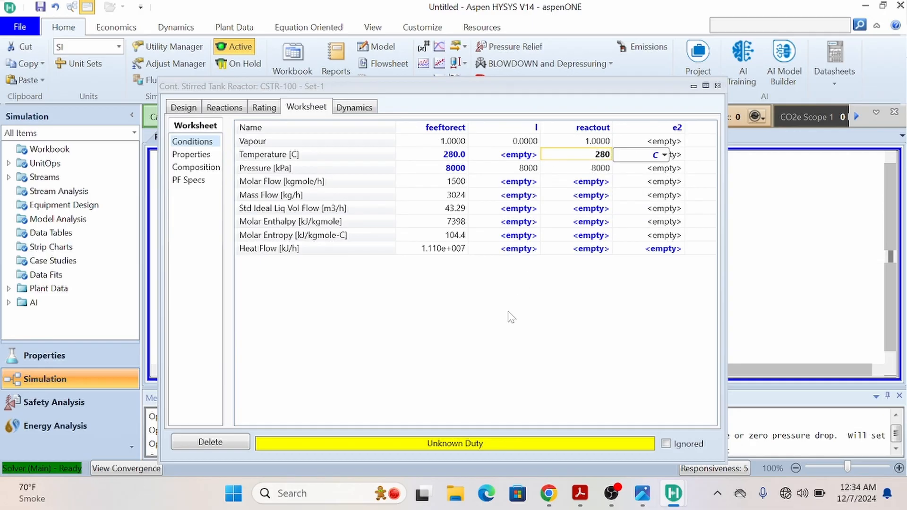
{"action": "key", "text": "Return"}
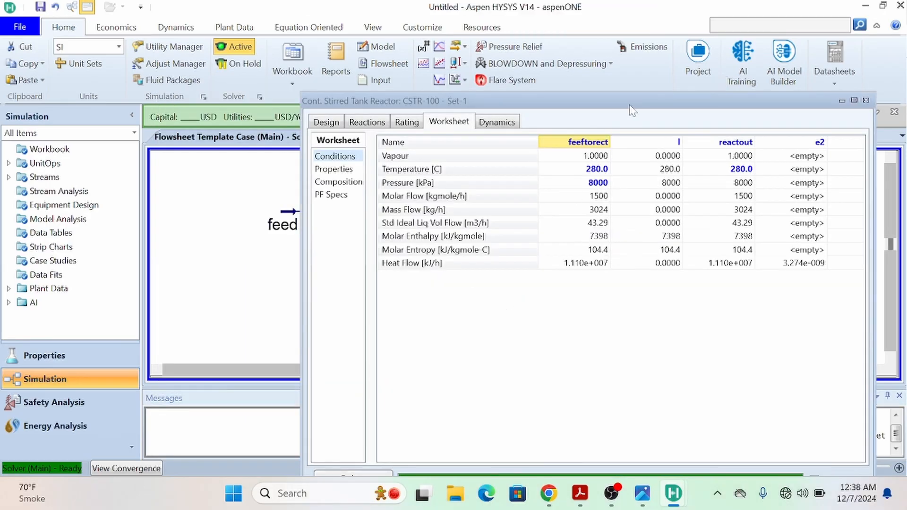
Step: Examine the composition of reactout from the reactor's worksheet, closing the composition and reactor windows
{"action": "left_click_drag", "start_coordinate": [631, 106], "coordinate": [532, 43]}
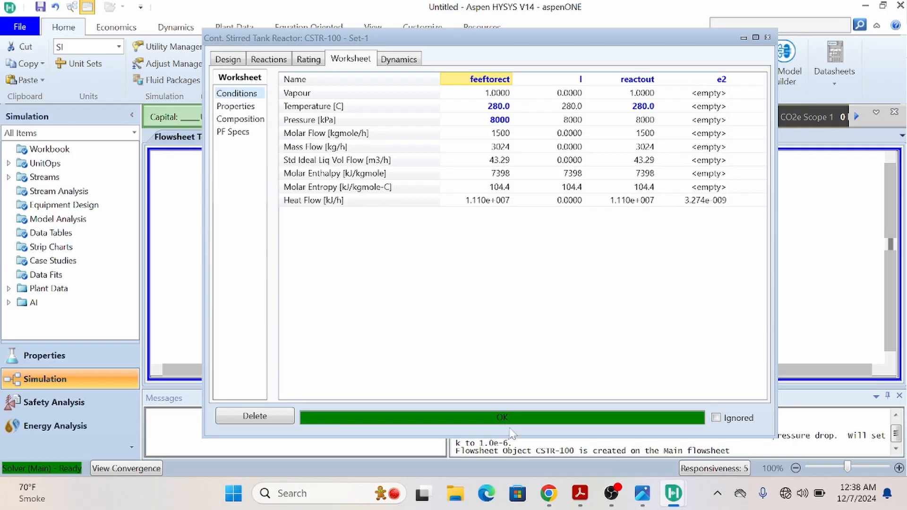
{"action": "double_click", "coordinate": [645, 133]}
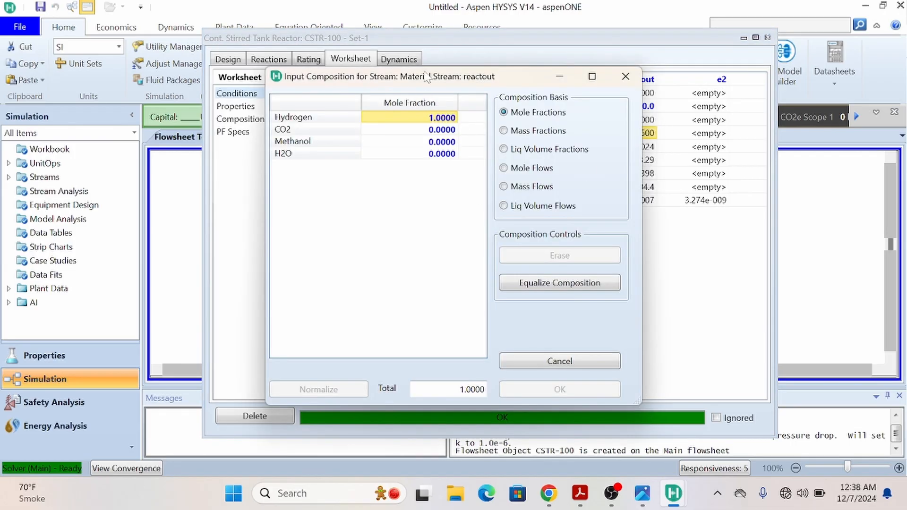
{"action": "left_click_drag", "start_coordinate": [426, 77], "coordinate": [511, 206]}
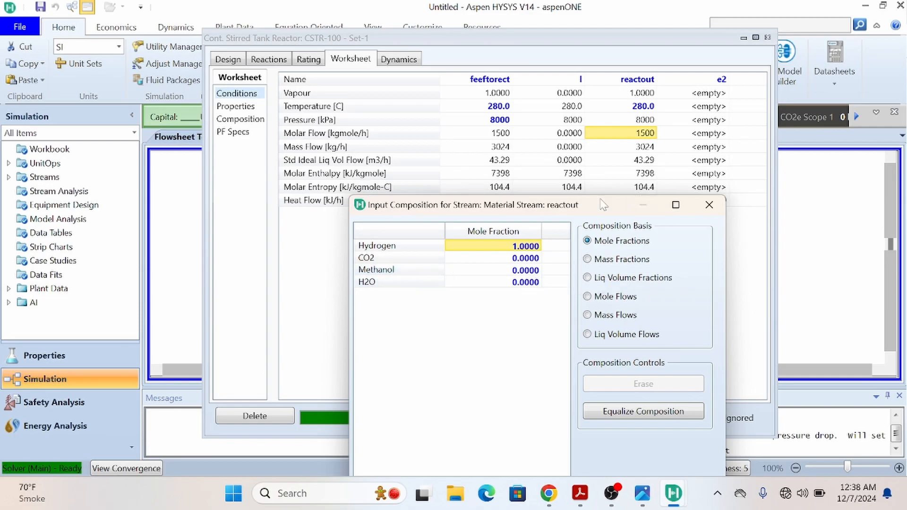
{"action": "left_click_drag", "start_coordinate": [561, 210], "coordinate": [526, 124]}
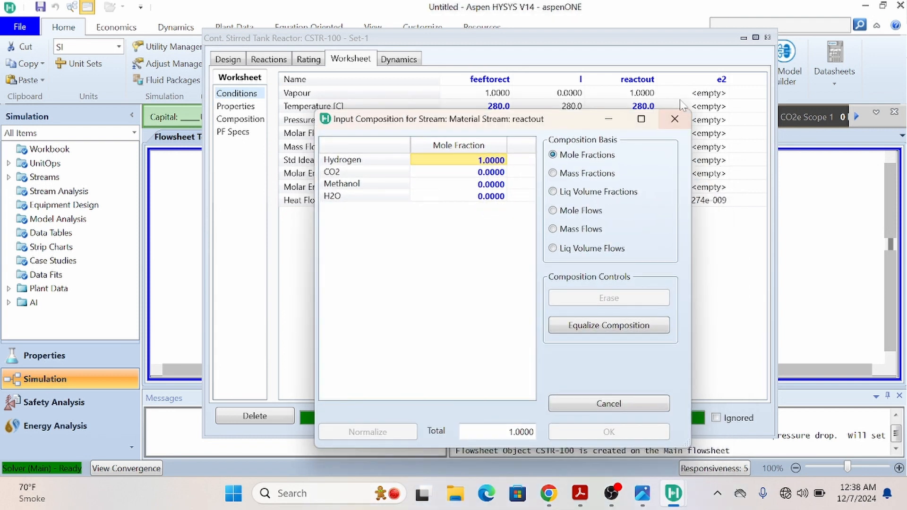
{"action": "left_click", "coordinate": [675, 119]}
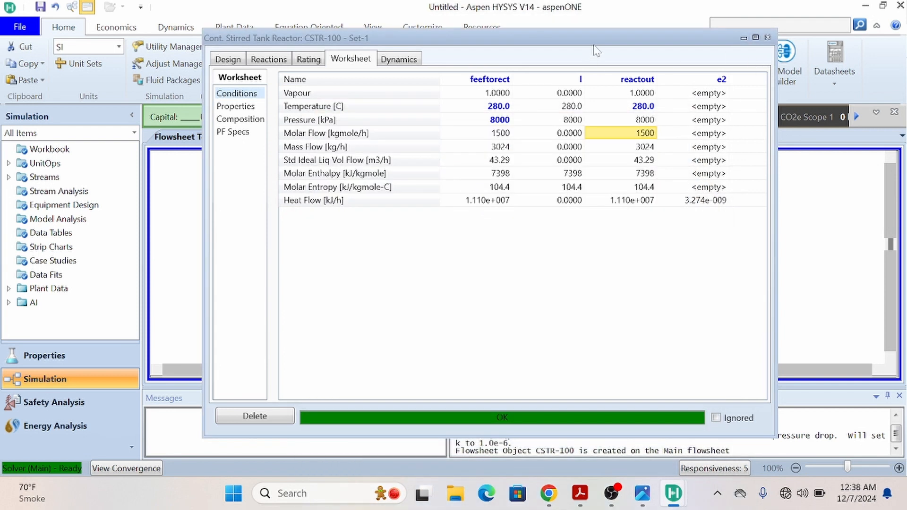
{"action": "left_click_drag", "start_coordinate": [594, 41], "coordinate": [581, 111]}
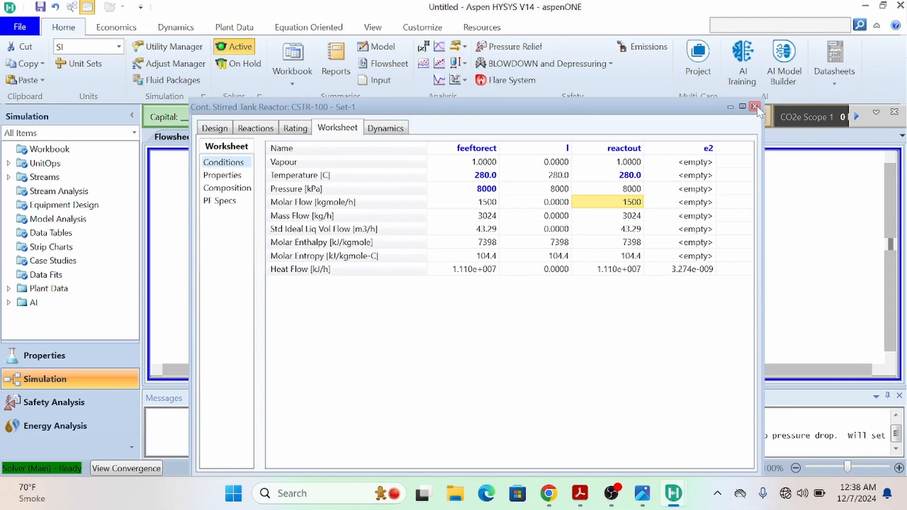
{"action": "left_click", "coordinate": [756, 107]}
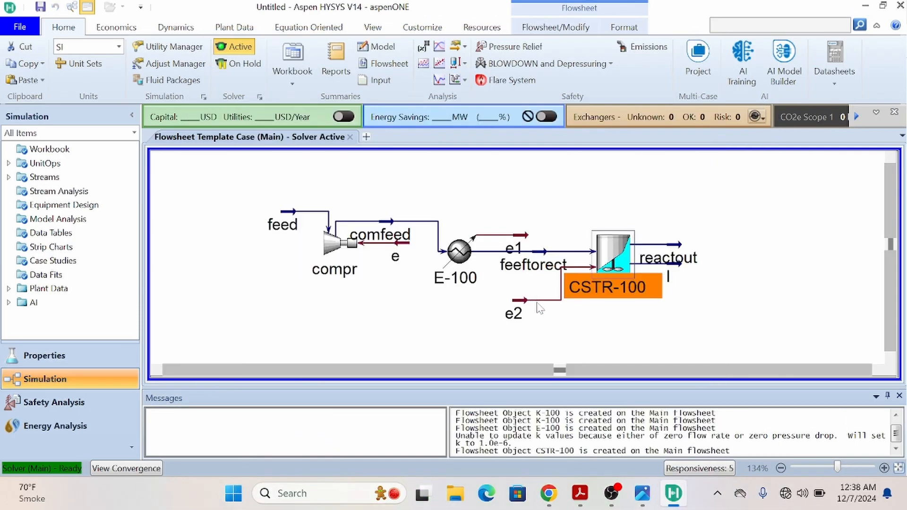
Step: Set the feed stream's composition to mole fractions of 0.70 hydrogen and 0.30 CO2, and close its window
{"action": "left_click", "coordinate": [293, 219]}
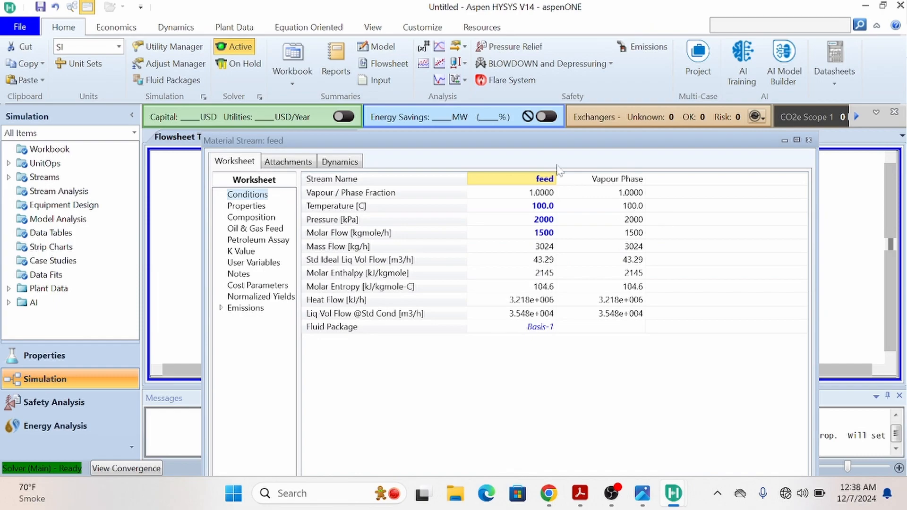
{"action": "left_click_drag", "start_coordinate": [554, 143], "coordinate": [524, 33]}
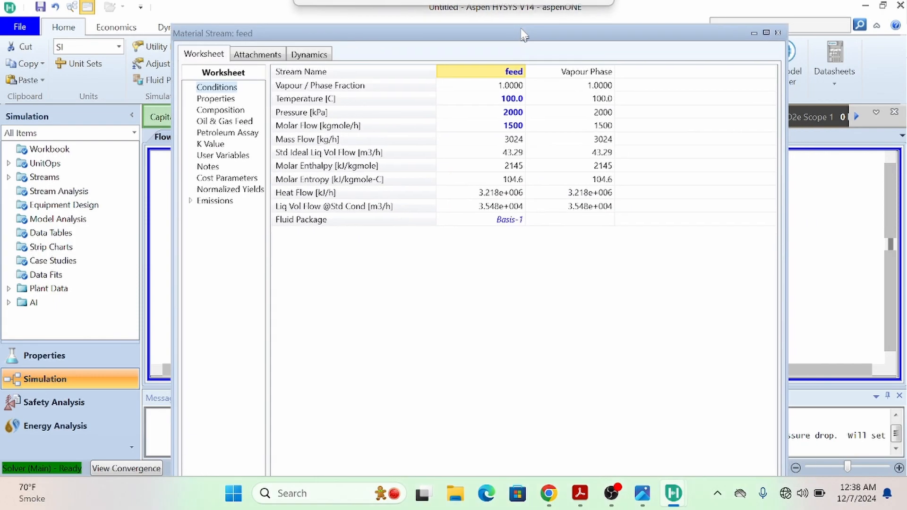
{"action": "double_click", "coordinate": [519, 124]}
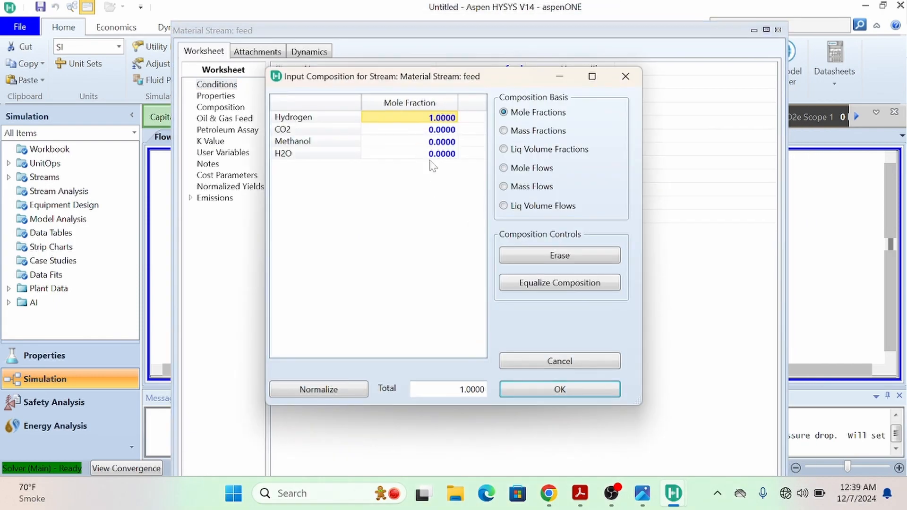
{"action": "left_click", "coordinate": [439, 117]}
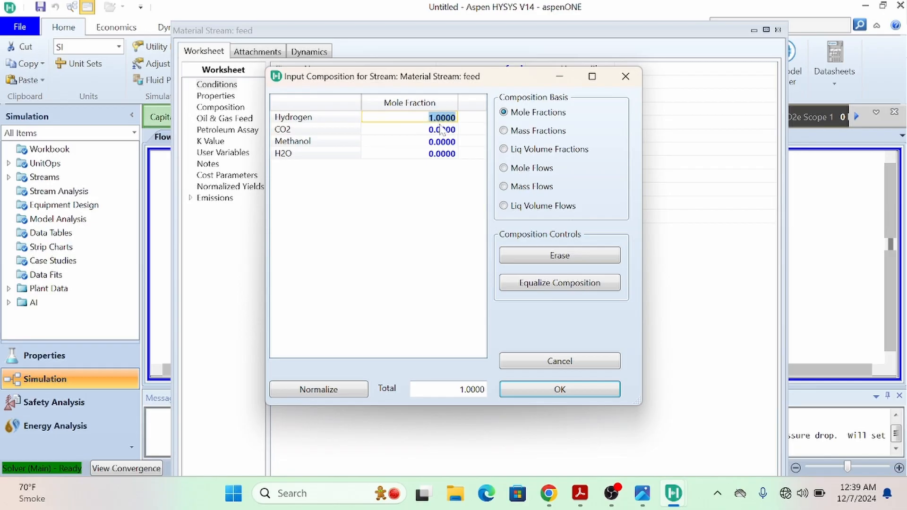
{"action": "type", "text": "0.70"}
{"action": "left_click", "coordinate": [440, 128]}
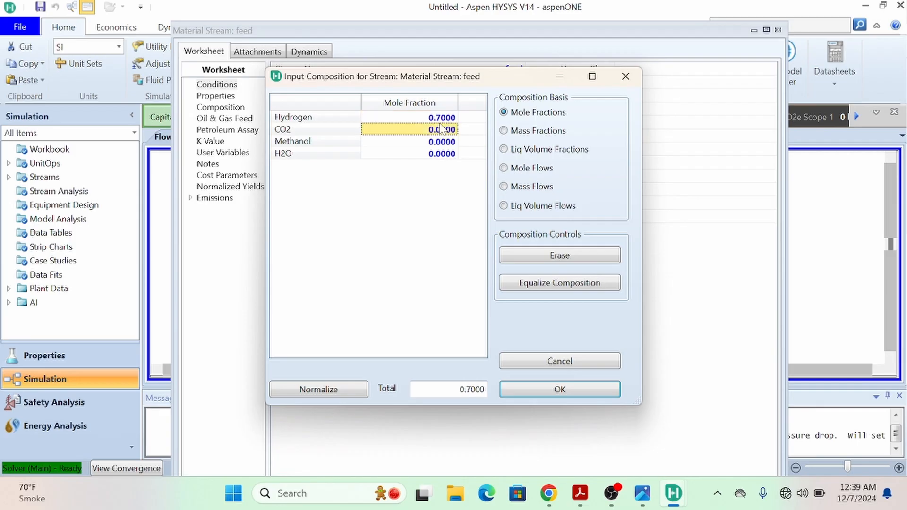
{"action": "type", "text": "0"}
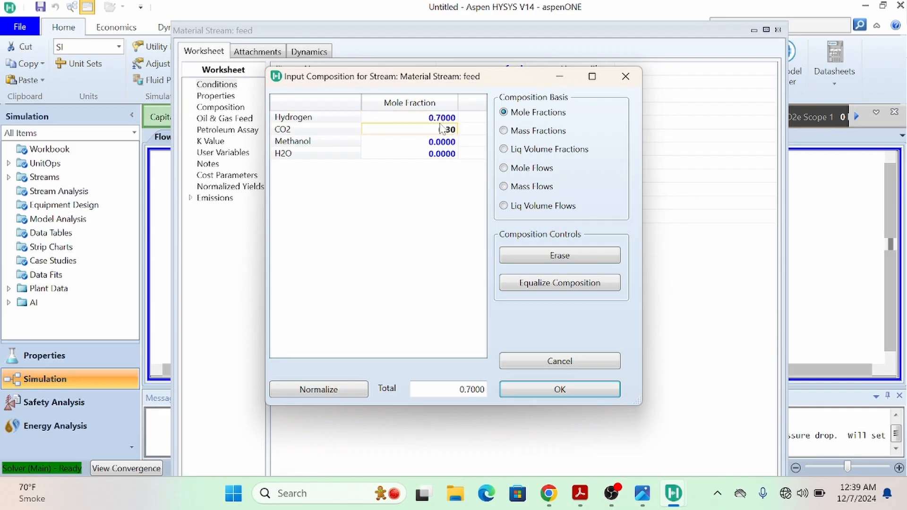
{"action": "key", "text": "Return"}
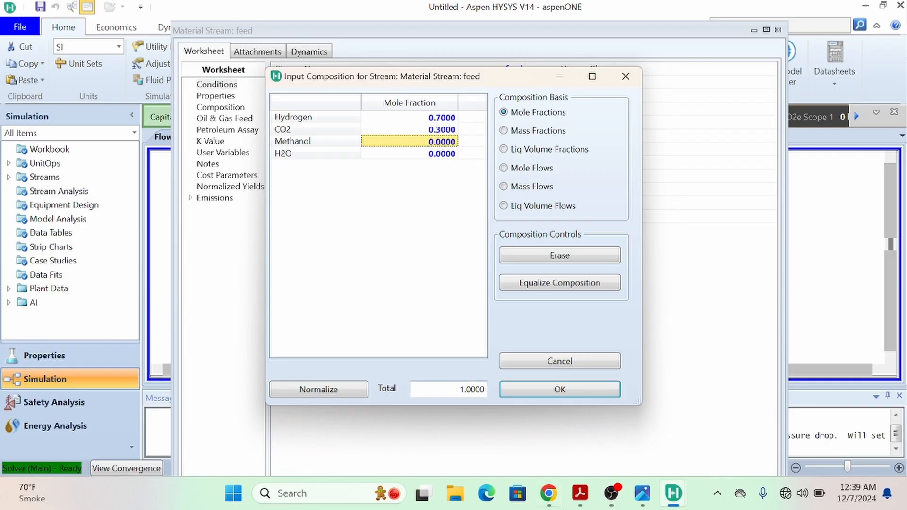
{"action": "left_click", "coordinate": [600, 390]}
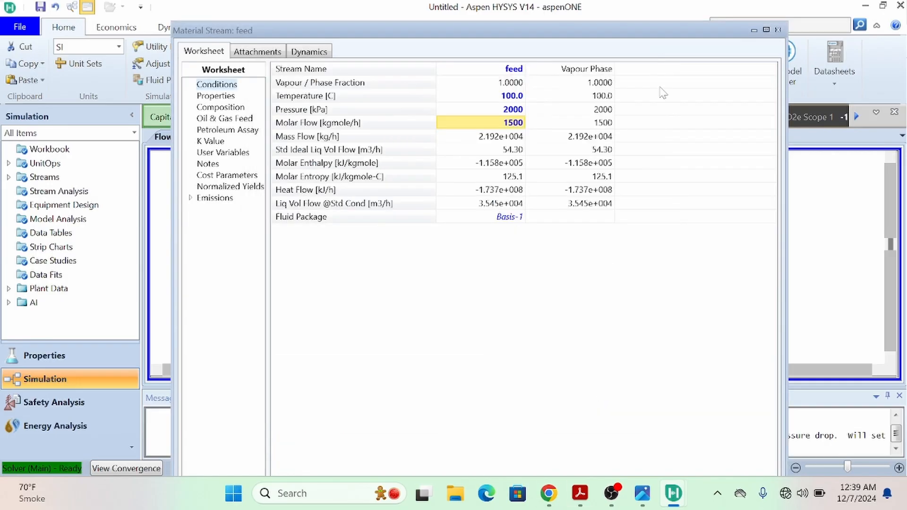
{"action": "left_click", "coordinate": [778, 29]}
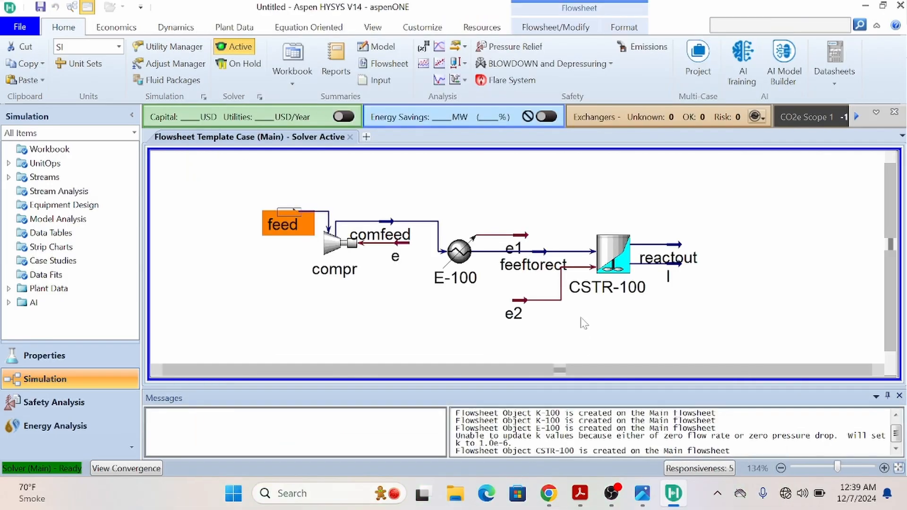
Step: Reopen the CSTR's worksheet and examine the mole-fraction composition of reactout with the corrected feed
{"action": "double_click", "coordinate": [614, 255]}
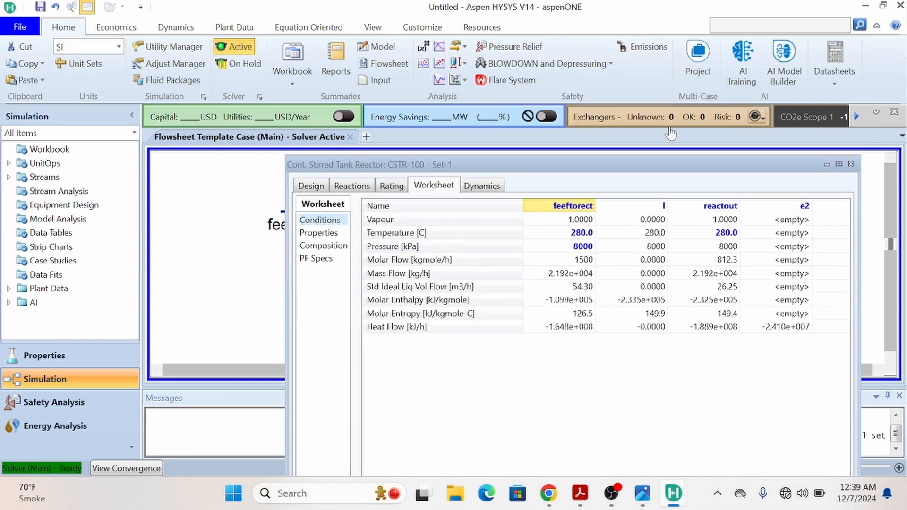
{"action": "left_click_drag", "start_coordinate": [670, 170], "coordinate": [510, 63]}
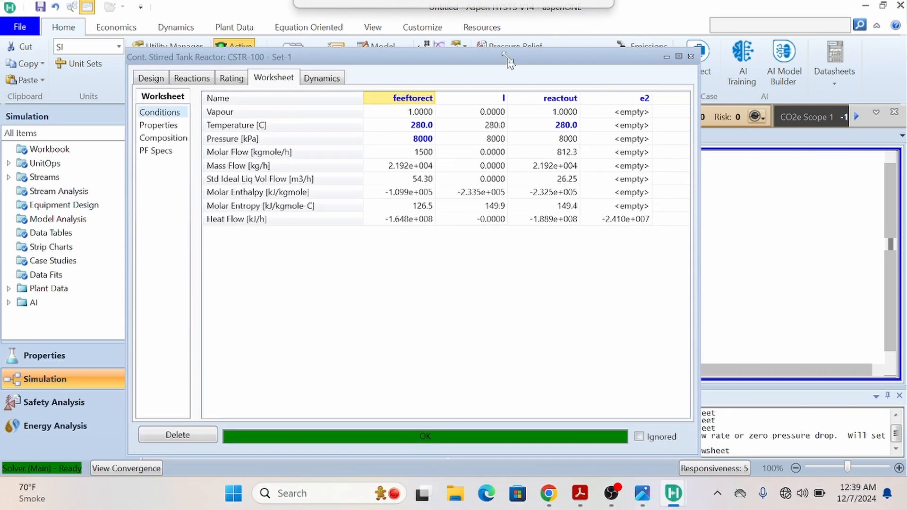
{"action": "double_click", "coordinate": [574, 155]}
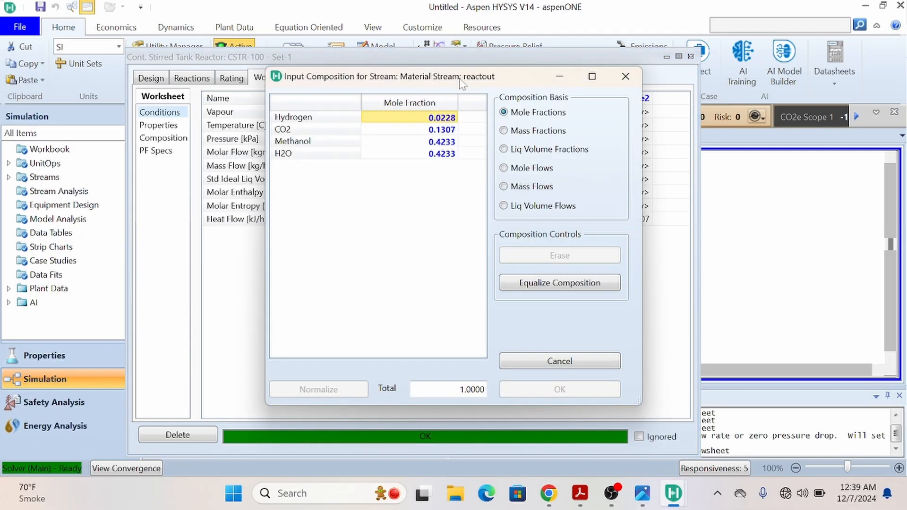
Step: Examine the component mole flows of reactout and the reactor feed feeftorect, closing the composition and reactor windows
{"action": "left_click_drag", "start_coordinate": [460, 80], "coordinate": [421, 76]}
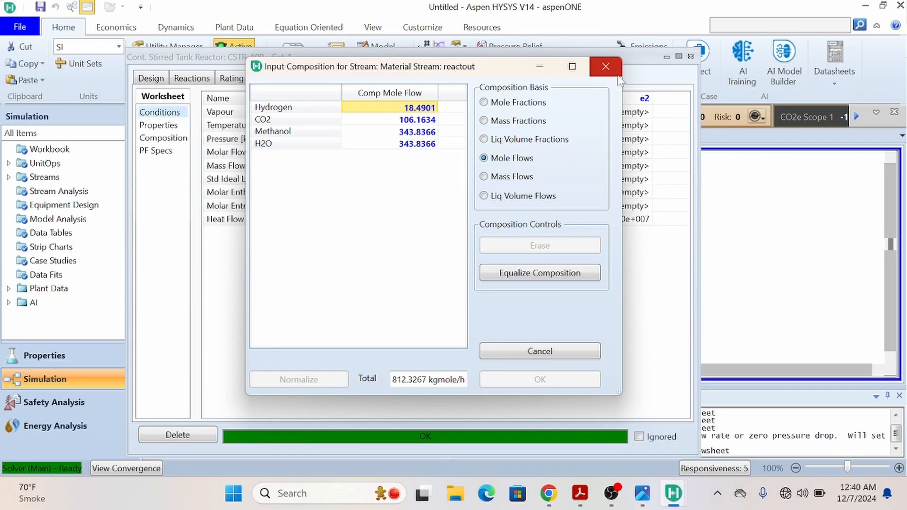
{"action": "left_click", "coordinate": [605, 67]}
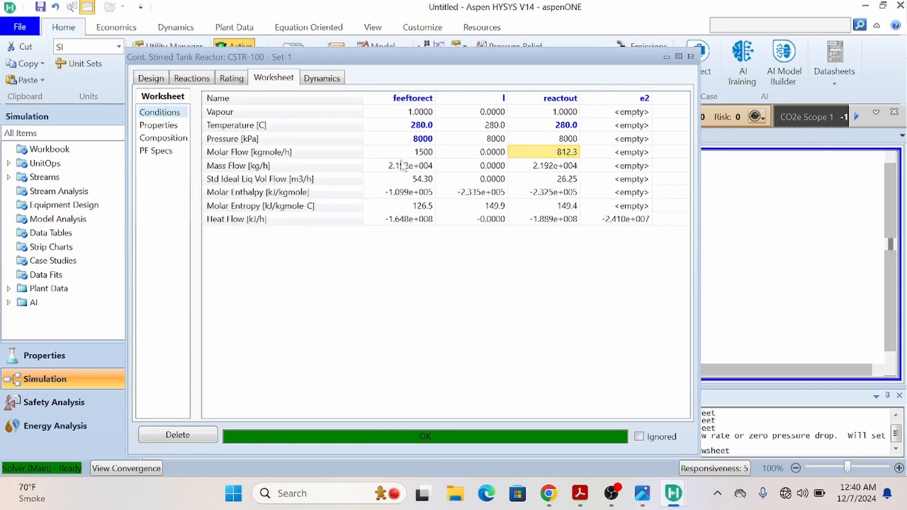
{"action": "double_click", "coordinate": [418, 156]}
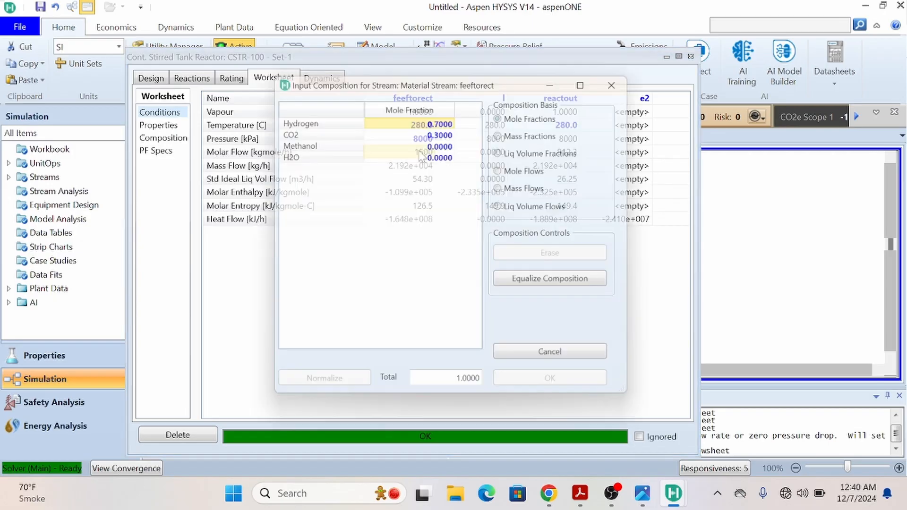
{"action": "left_click", "coordinate": [503, 167]}
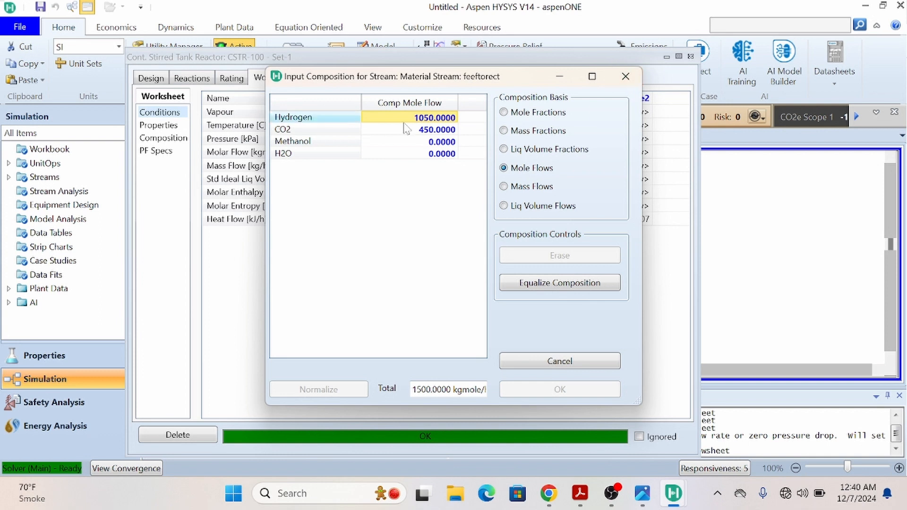
{"action": "left_click", "coordinate": [625, 76]}
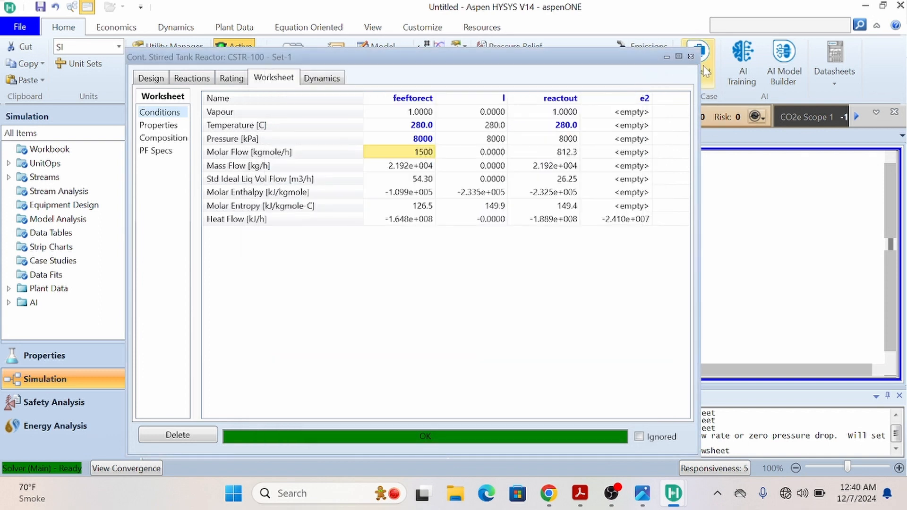
{"action": "left_click", "coordinate": [691, 57]}
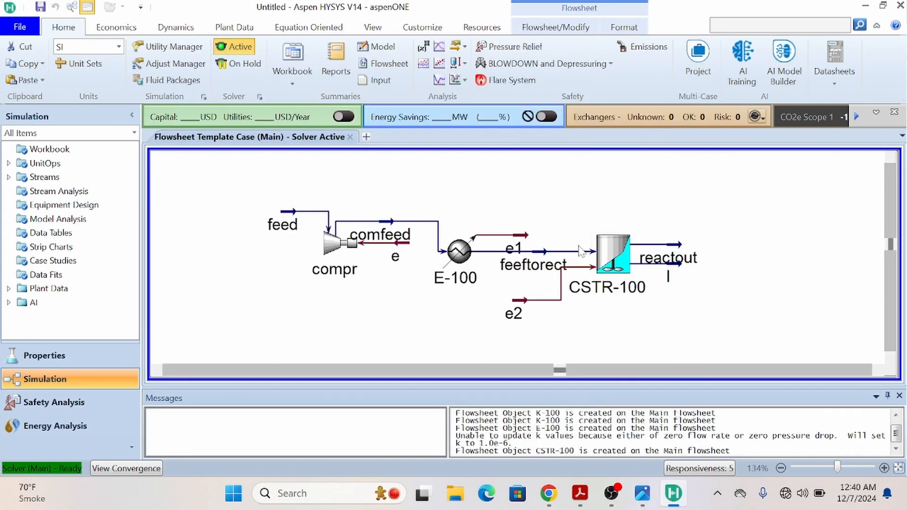
Step: Shift the CSTR slightly on the flowsheet and deselect it
{"action": "left_click", "coordinate": [612, 244]}
{"action": "left_click_drag", "start_coordinate": [614, 242], "coordinate": [614, 258]}
{"action": "left_click", "coordinate": [711, 336]}
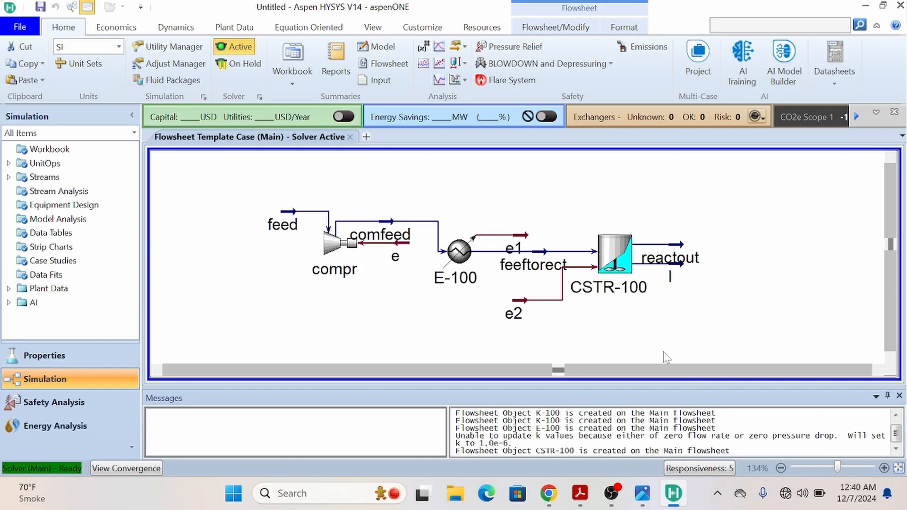
Step: Switch to the Acrobat problem statement, read the separator drum's temperature and pressure requirements, and return to Aspen HYSYS
{"action": "key", "text": "alt+Tab"}
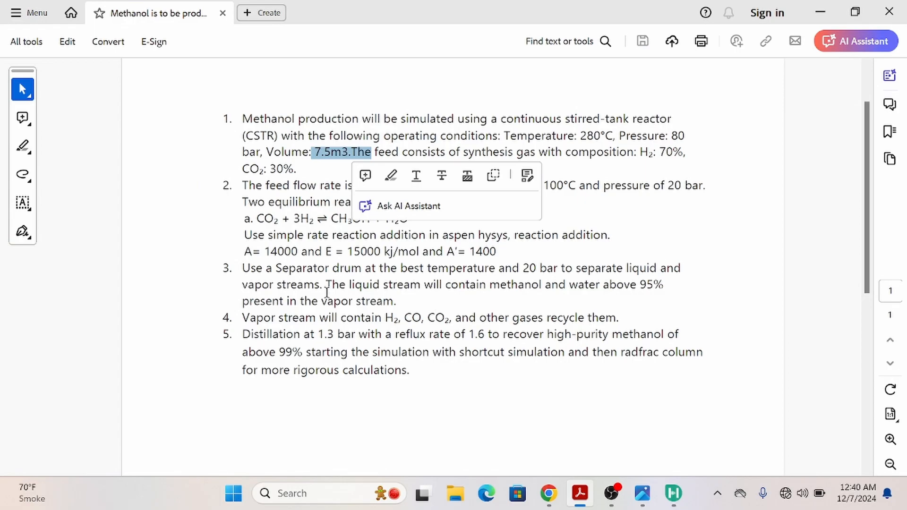
{"action": "left_click", "coordinate": [296, 302]}
{"action": "left_click_drag", "start_coordinate": [250, 267], "coordinate": [486, 285]}
{"action": "left_click", "coordinate": [529, 264]}
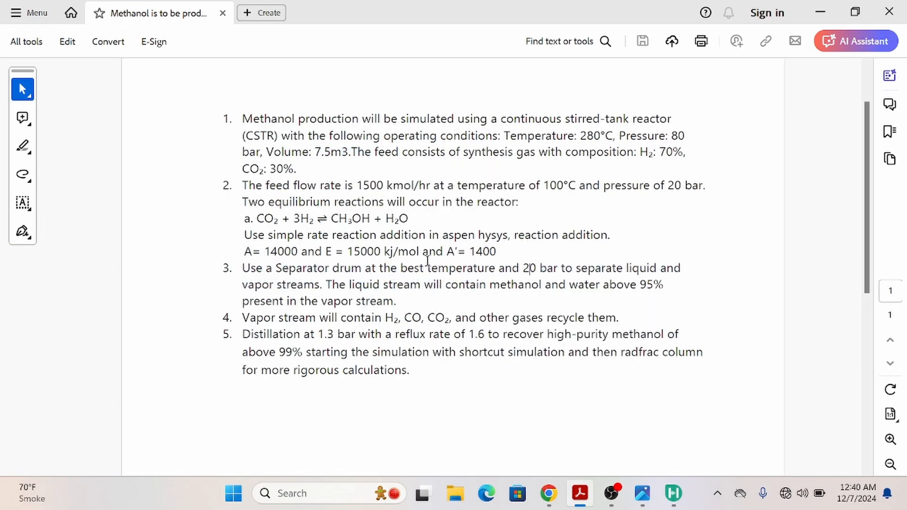
{"action": "left_click_drag", "start_coordinate": [385, 272], "coordinate": [546, 270]}
{"action": "key", "text": "alt+Tab"}
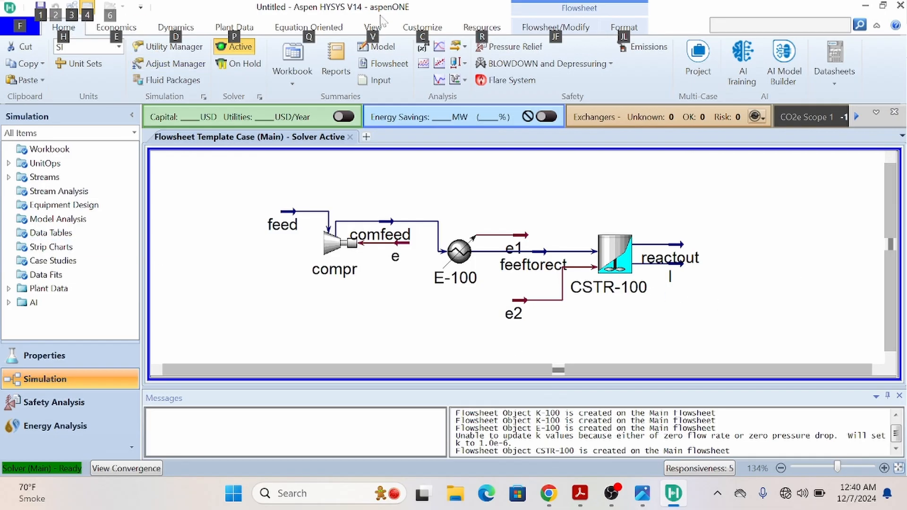
Step: Place a valve from the pressure changer models on the flowsheet beside the CSTR's outlet streams
{"action": "left_click", "coordinate": [529, 29]}
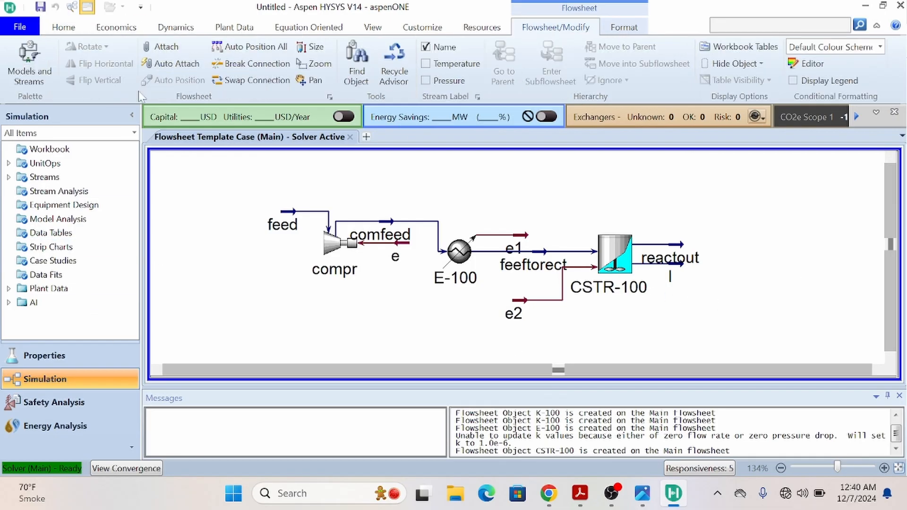
{"action": "left_click", "coordinate": [28, 68]}
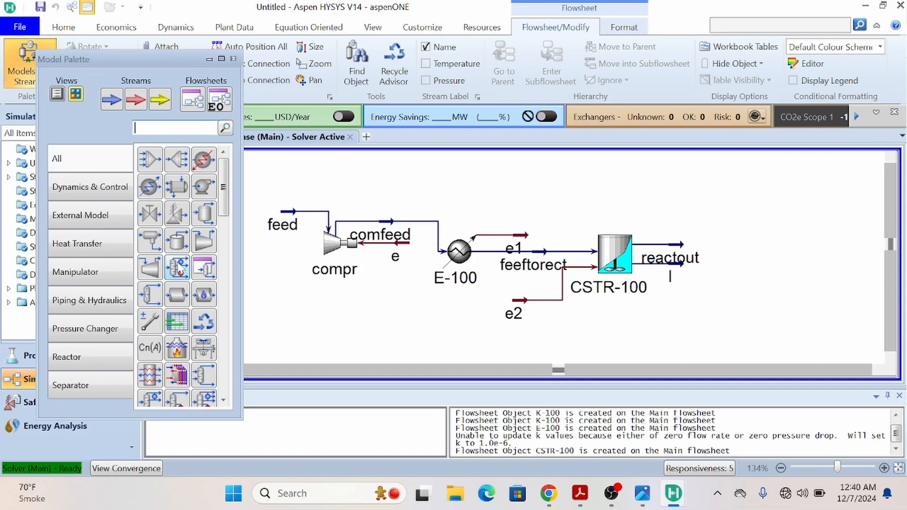
{"action": "scroll", "coordinate": [222, 194], "scroll_direction": "down", "scroll_amount": 3}
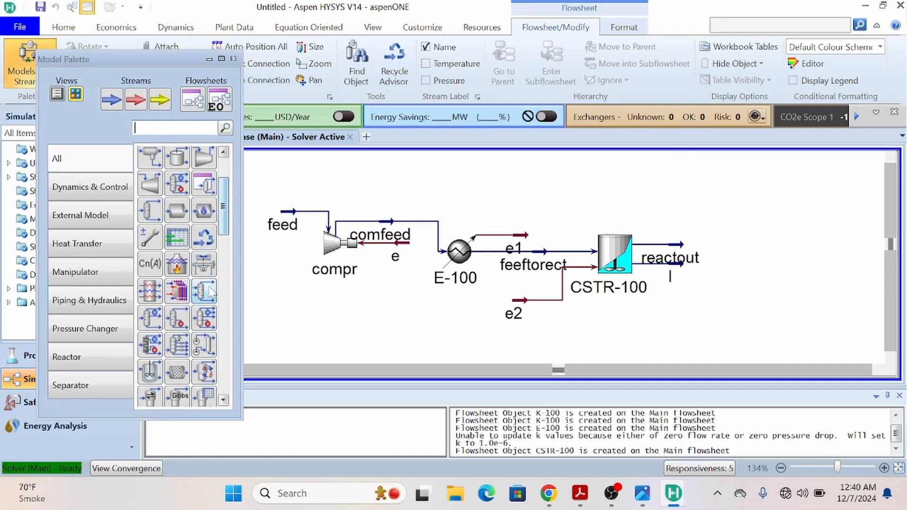
{"action": "scroll", "coordinate": [204, 239], "scroll_direction": "down", "scroll_amount": 5}
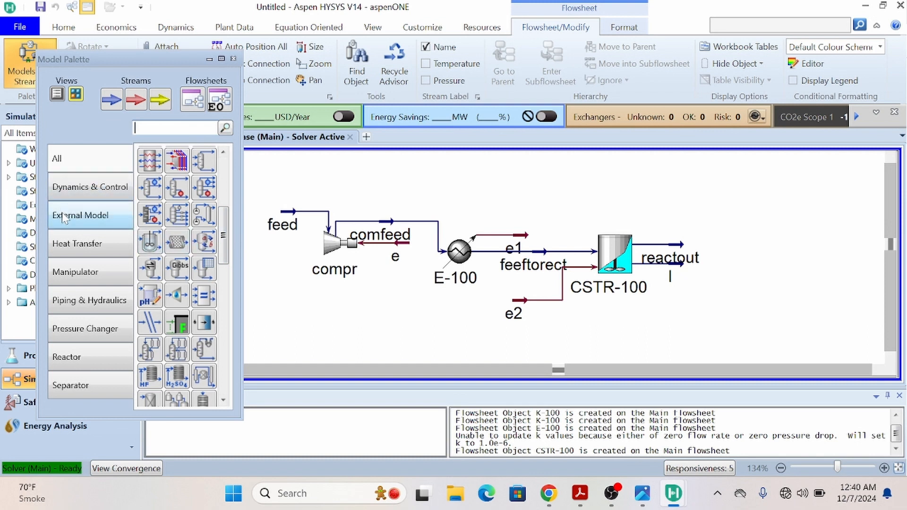
{"action": "left_click", "coordinate": [91, 333]}
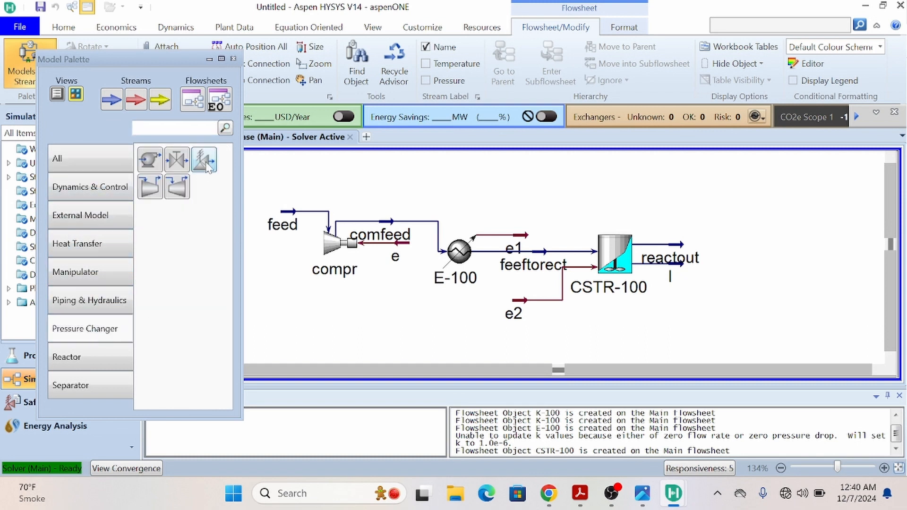
{"action": "left_click", "coordinate": [177, 160]}
{"action": "left_click", "coordinate": [709, 287]}
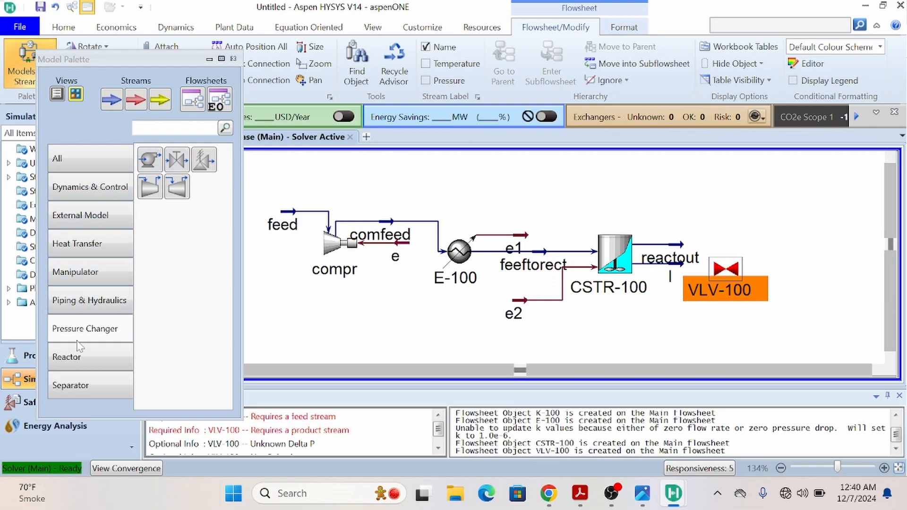
Step: Place a separator vessel downstream of the valve and close the model palette
{"action": "left_click", "coordinate": [85, 386]}
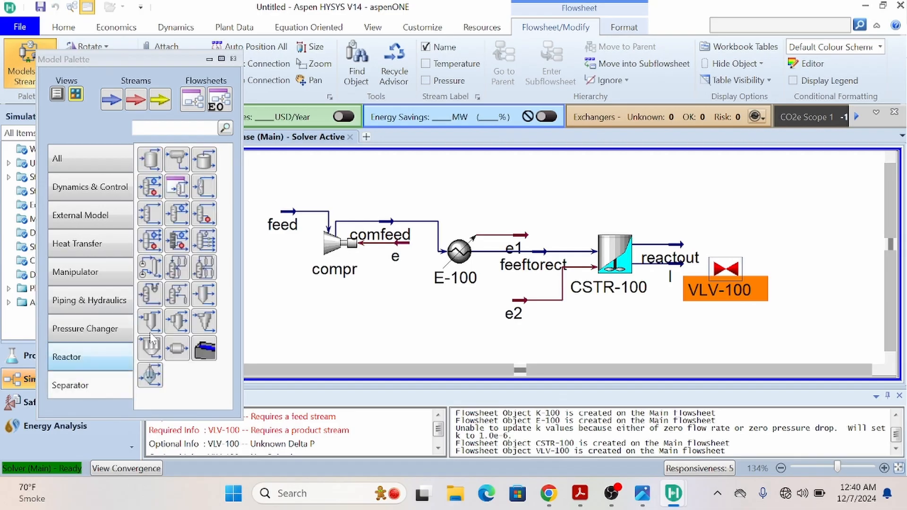
{"action": "left_click", "coordinate": [152, 163]}
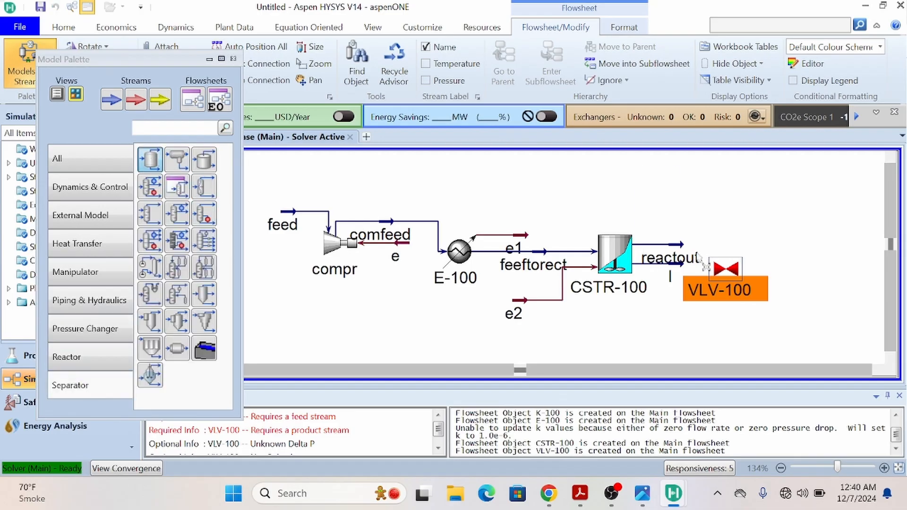
{"action": "left_click", "coordinate": [801, 320]}
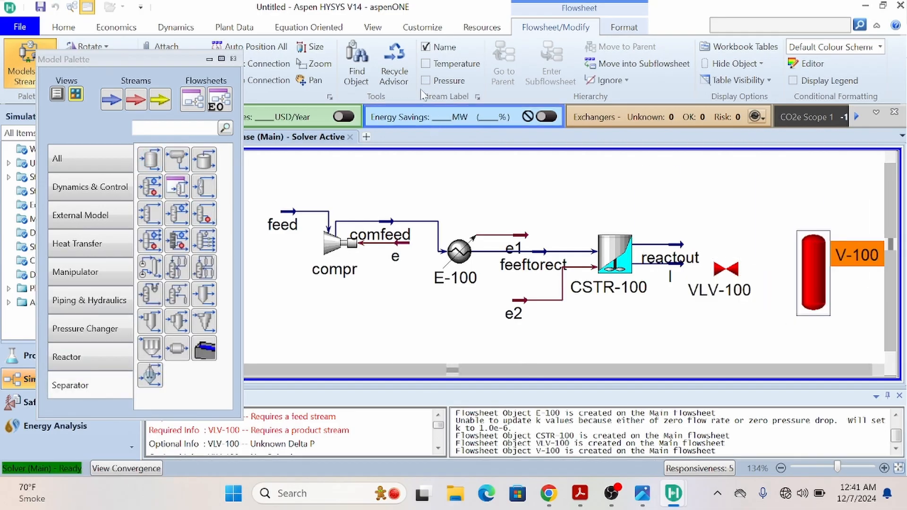
{"action": "left_click", "coordinate": [233, 59]}
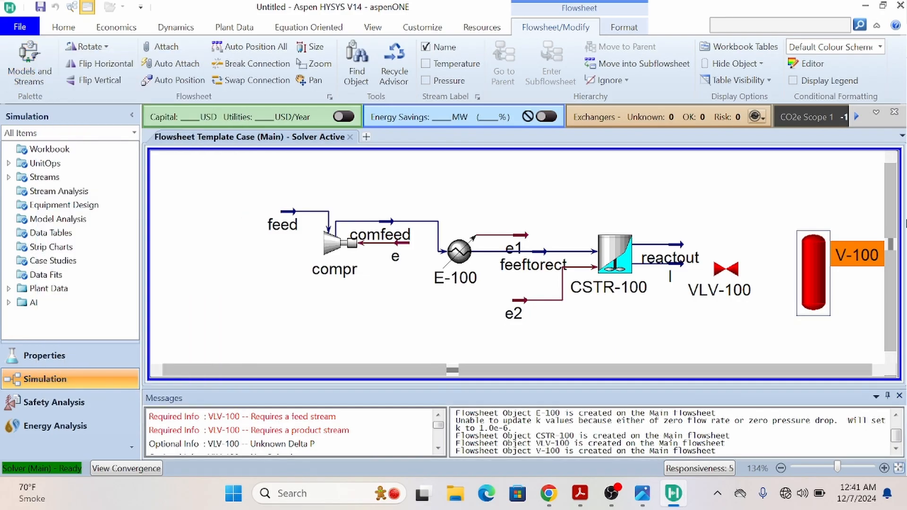
Step: Reposition the valve on the flowsheet so it sits between the CSTR outlets and the separator
{"action": "left_click", "coordinate": [751, 275]}
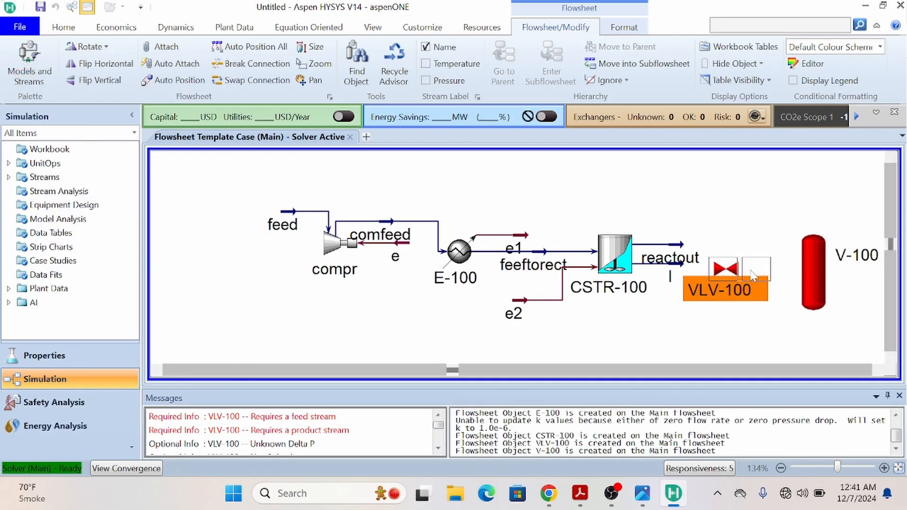
{"action": "left_click", "coordinate": [877, 370]}
{"action": "left_click", "coordinate": [877, 370]}
{"action": "left_click", "coordinate": [877, 370]}
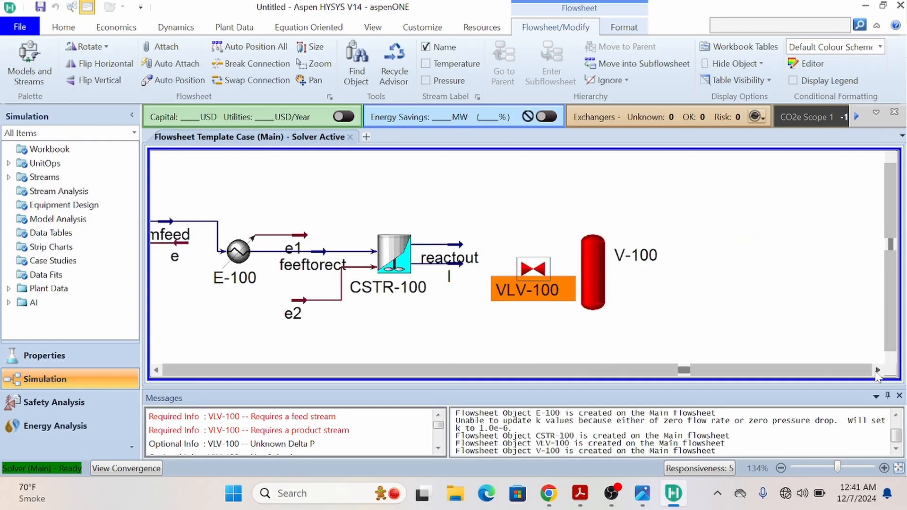
{"action": "left_click", "coordinate": [781, 468]}
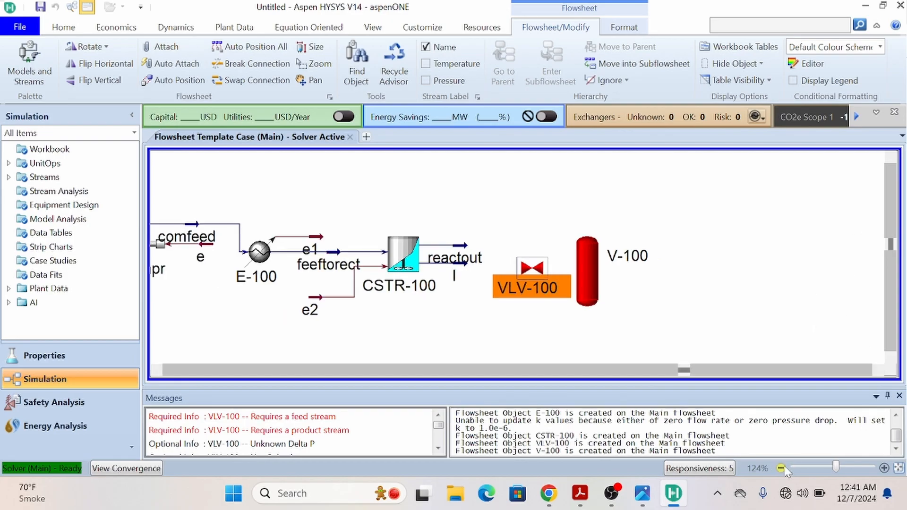
{"action": "left_click", "coordinate": [781, 468]}
{"action": "left_click", "coordinate": [639, 295]}
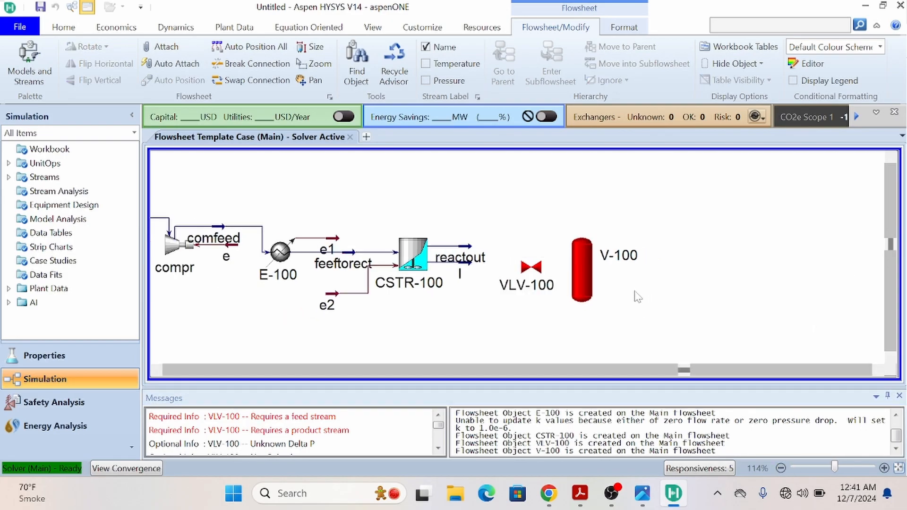
{"action": "left_click", "coordinate": [532, 272]}
{"action": "left_click_drag", "start_coordinate": [532, 271], "coordinate": [525, 271]}
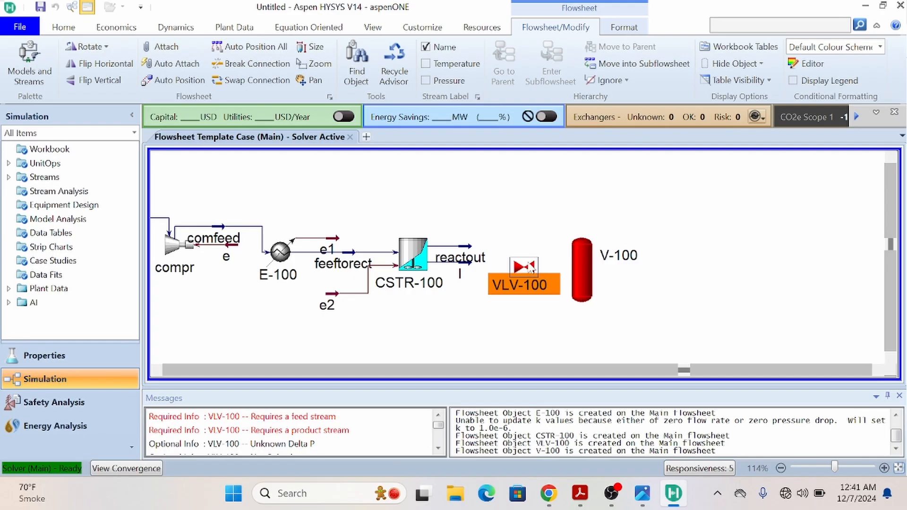
Step: Connect reactout as the valve's inlet and create an outlet stream named sepinlet
{"action": "double_click", "coordinate": [532, 268]}
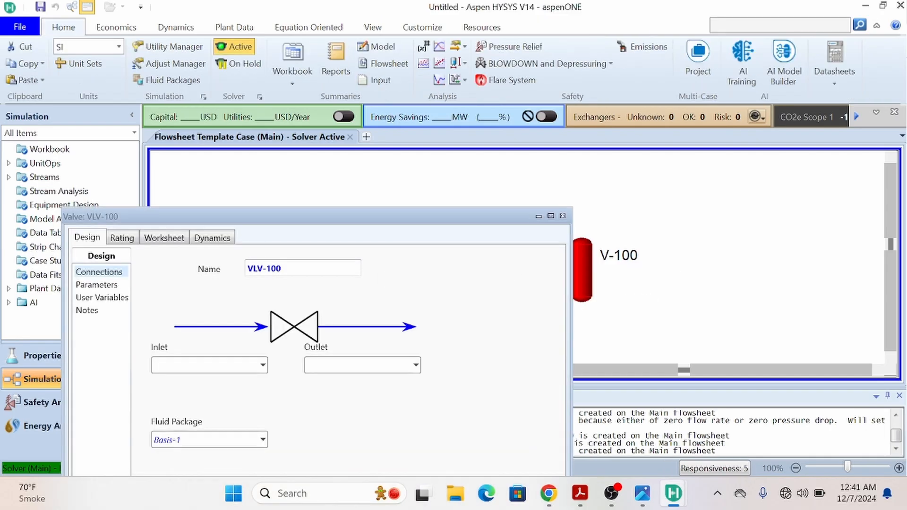
{"action": "left_click", "coordinate": [262, 365]}
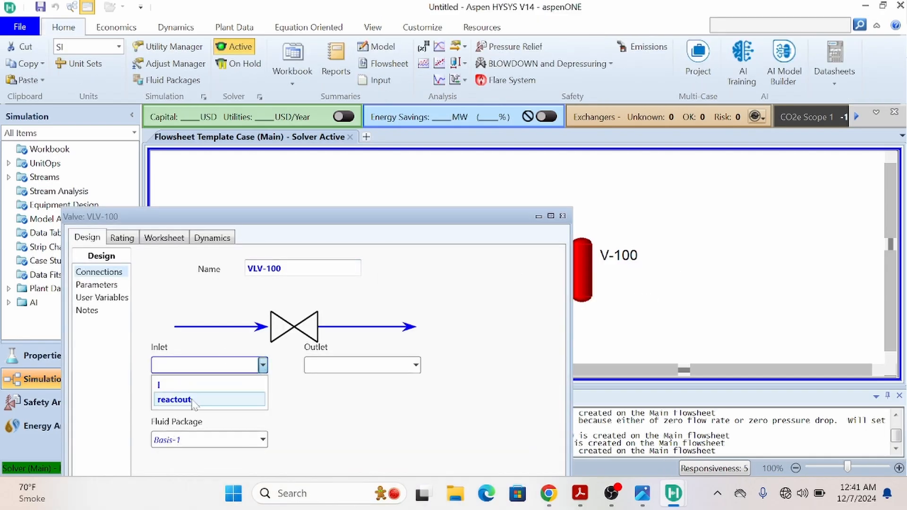
{"action": "left_click", "coordinate": [193, 400]}
{"action": "left_click", "coordinate": [350, 365]}
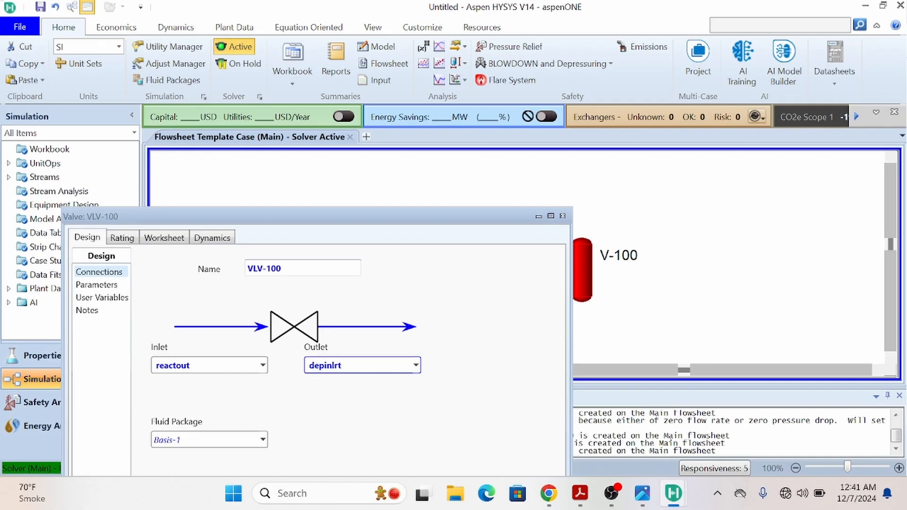
{"action": "key", "text": "BackSpace"}
{"action": "type", "text": "s"}
{"action": "key", "text": "Return"}
{"action": "key", "text": "Return"}
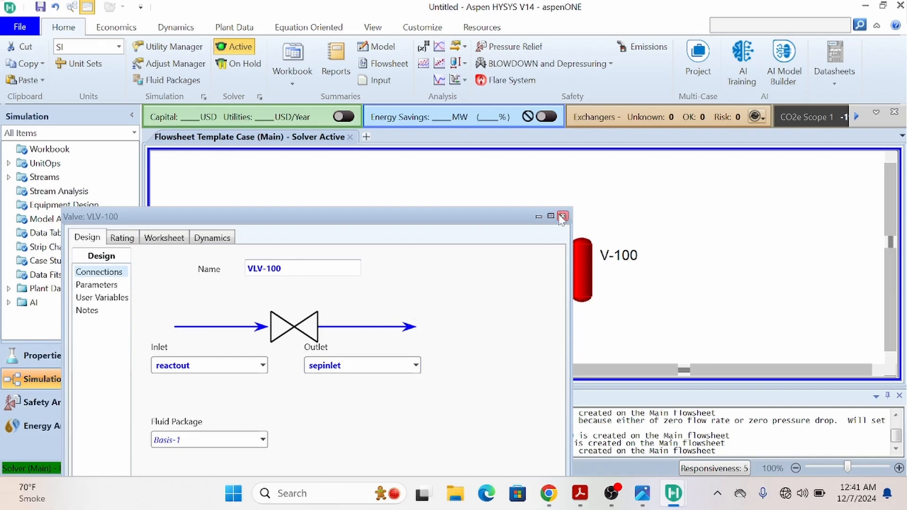
Step: Set the pressure of sepinlet to 20 bar in the valve's worksheet and close the valve window
{"action": "left_click_drag", "start_coordinate": [335, 216], "coordinate": [519, 55]}
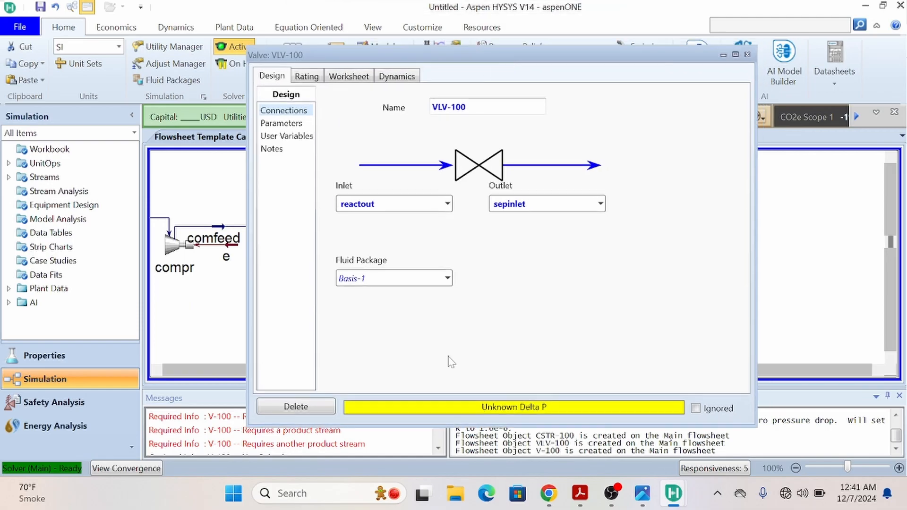
{"action": "left_click", "coordinate": [354, 76]}
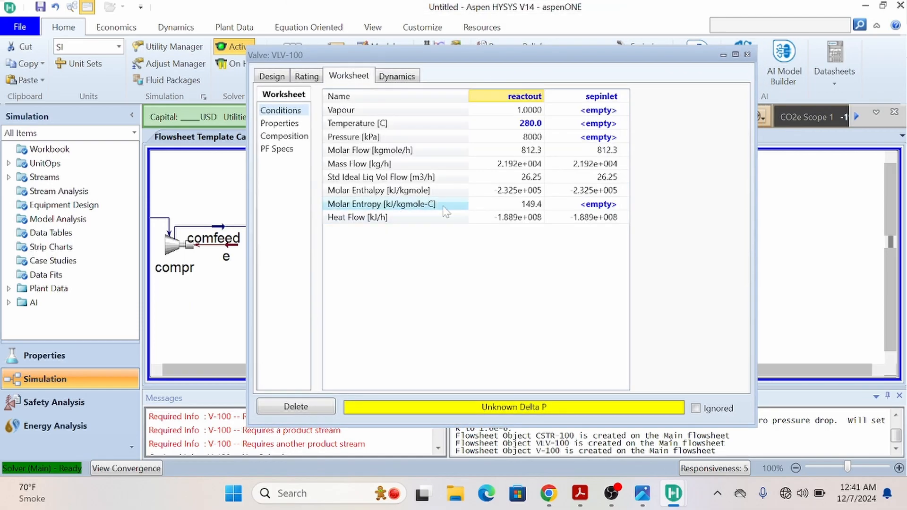
{"action": "left_click", "coordinate": [607, 139]}
{"action": "type", "text": "20"}
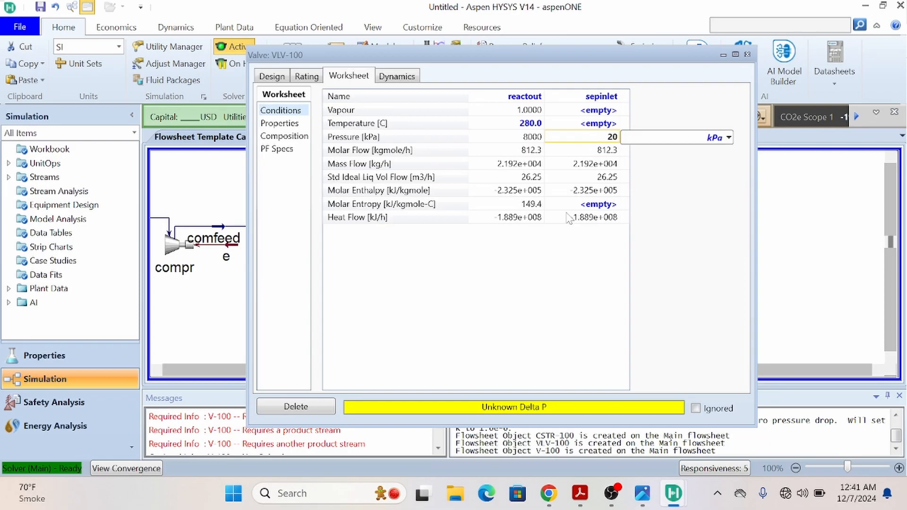
{"action": "left_click", "coordinate": [730, 138]}
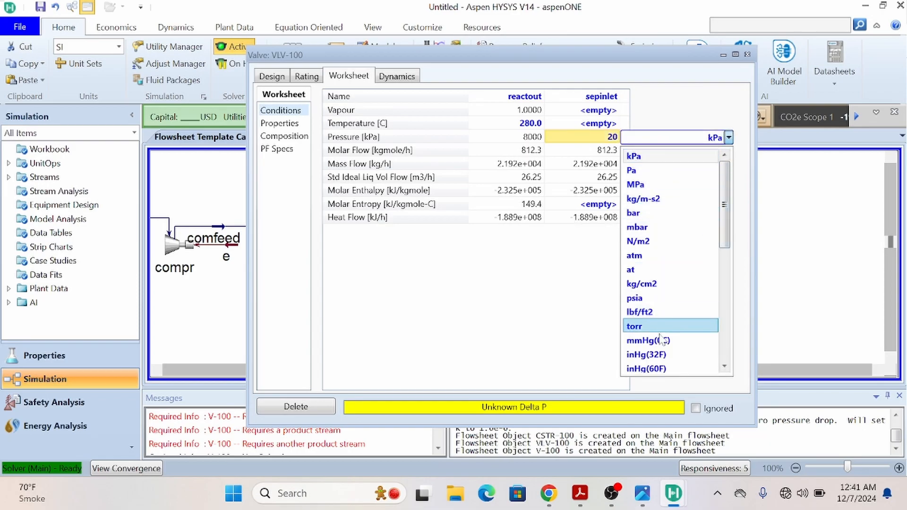
{"action": "left_click", "coordinate": [654, 213]}
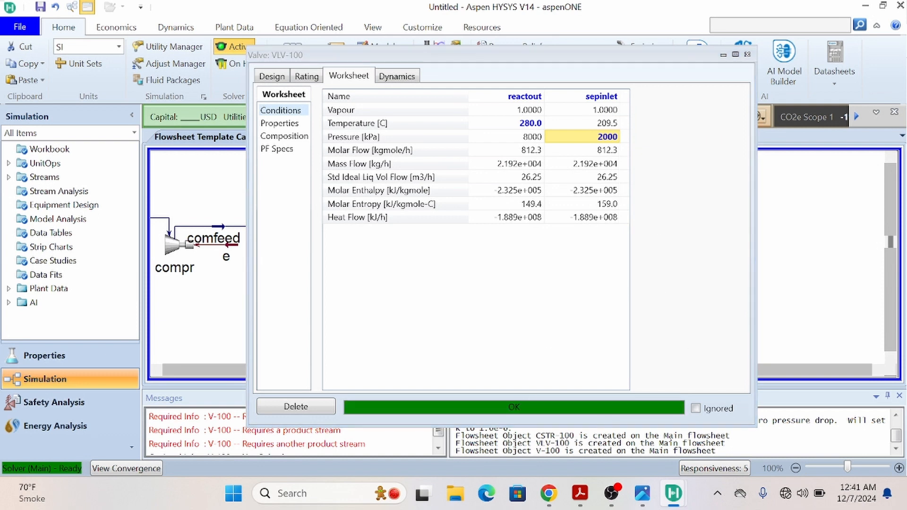
{"action": "left_click", "coordinate": [747, 54]}
Step: Move the separator farther downstream to leave more space after the valve
{"action": "left_click", "coordinate": [717, 300]}
{"action": "left_click_drag", "start_coordinate": [581, 268], "coordinate": [619, 273]}
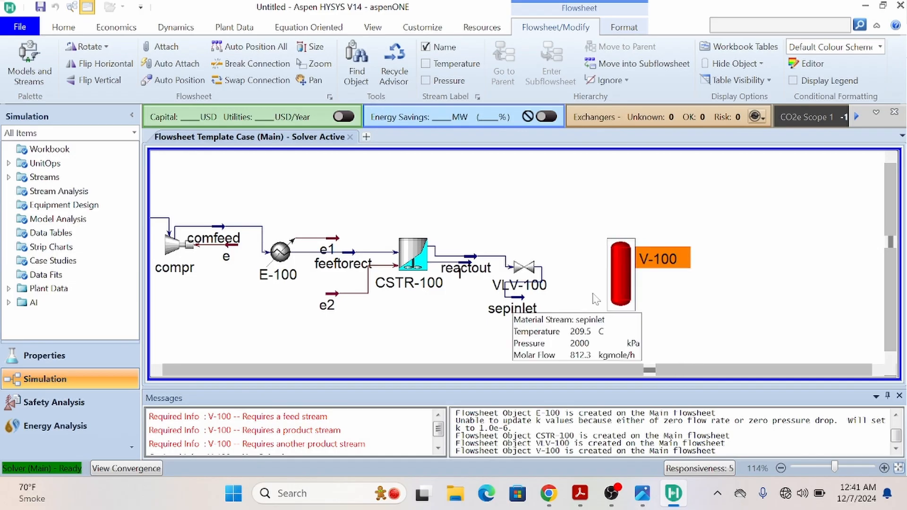
Step: Connect sepinlet as the separator's inlet and create a vapour outlet stream named gases and a liquid outlet stream named liquid
{"action": "double_click", "coordinate": [624, 282]}
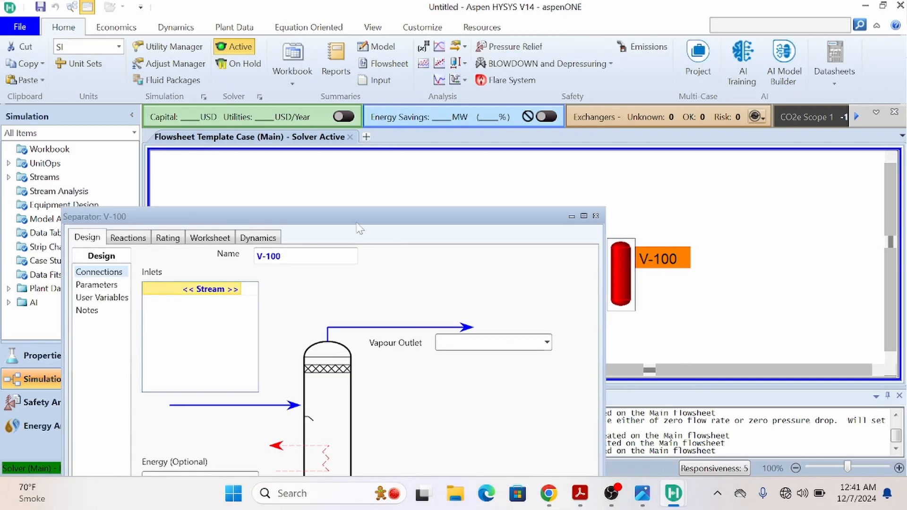
{"action": "left_click_drag", "start_coordinate": [463, 192], "coordinate": [553, 121]}
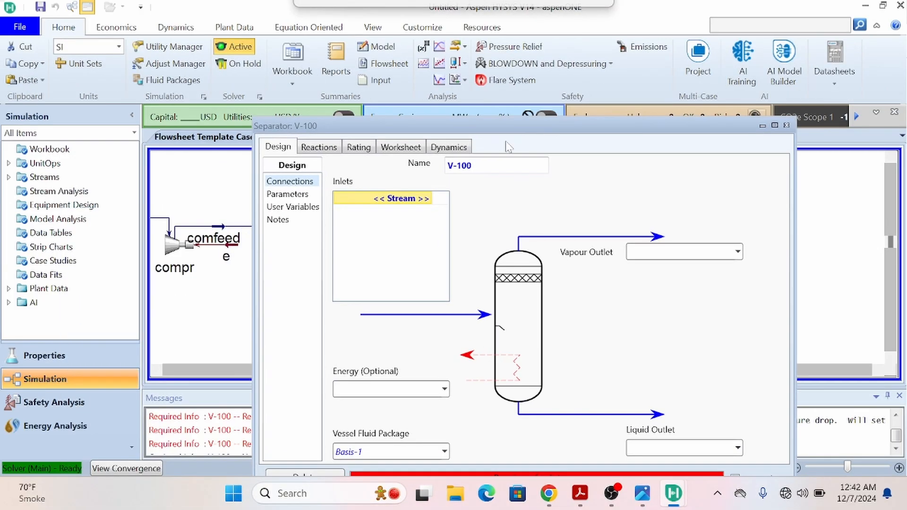
{"action": "left_click", "coordinate": [429, 198]}
{"action": "left_click", "coordinate": [355, 231]}
{"action": "left_click", "coordinate": [631, 252]}
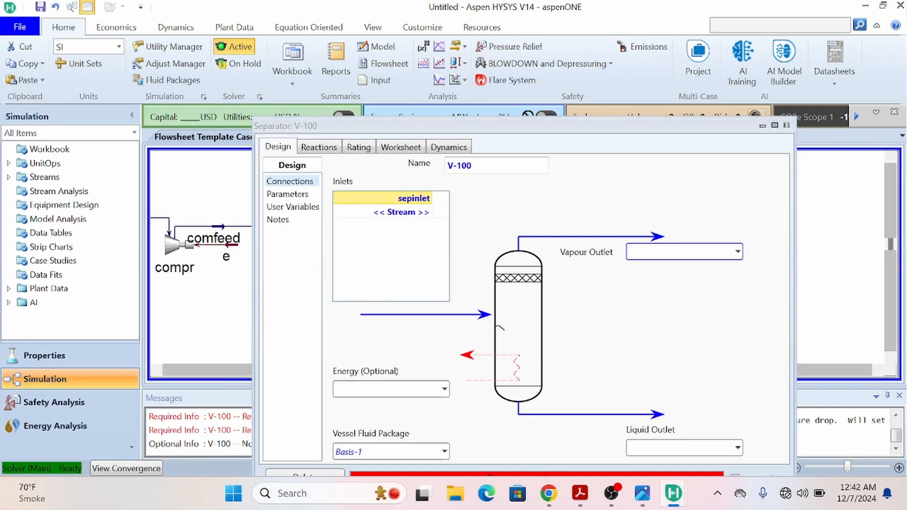
{"action": "left_click", "coordinate": [656, 449]}
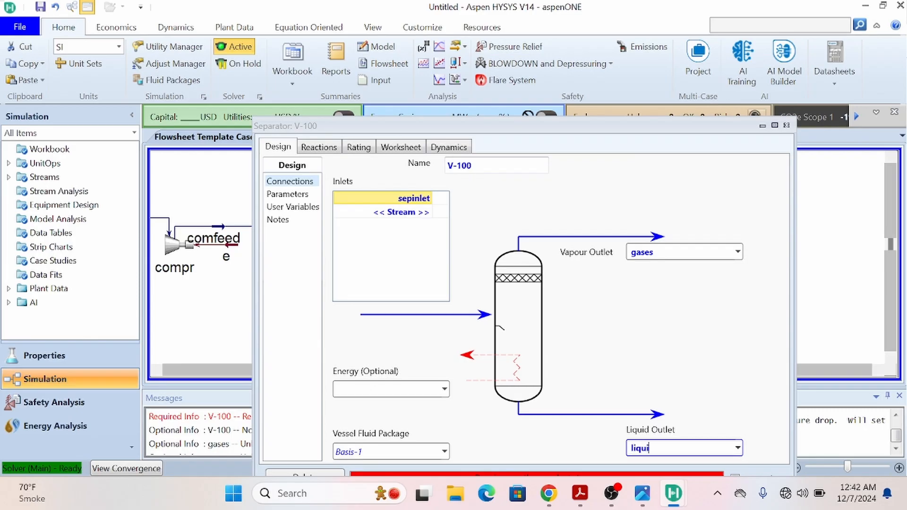
{"action": "key", "text": "Return"}
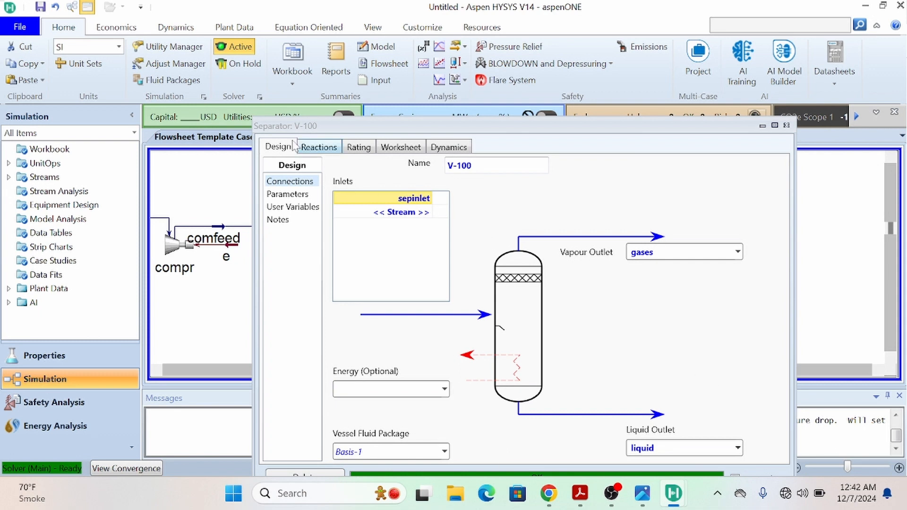
Step: Review the separator's reaction, sizing and worksheet data for sepinlet, liquid and gases, and close its window
{"action": "left_click", "coordinate": [313, 149]}
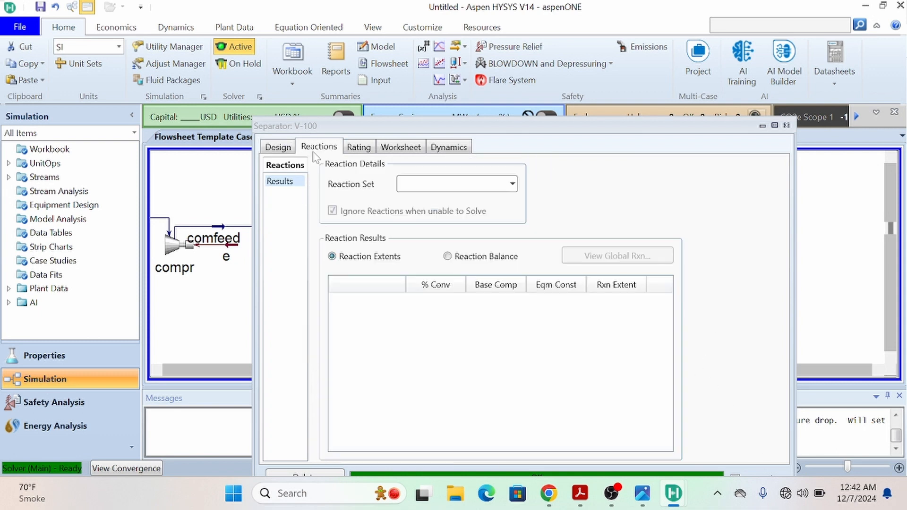
{"action": "left_click", "coordinate": [362, 148]}
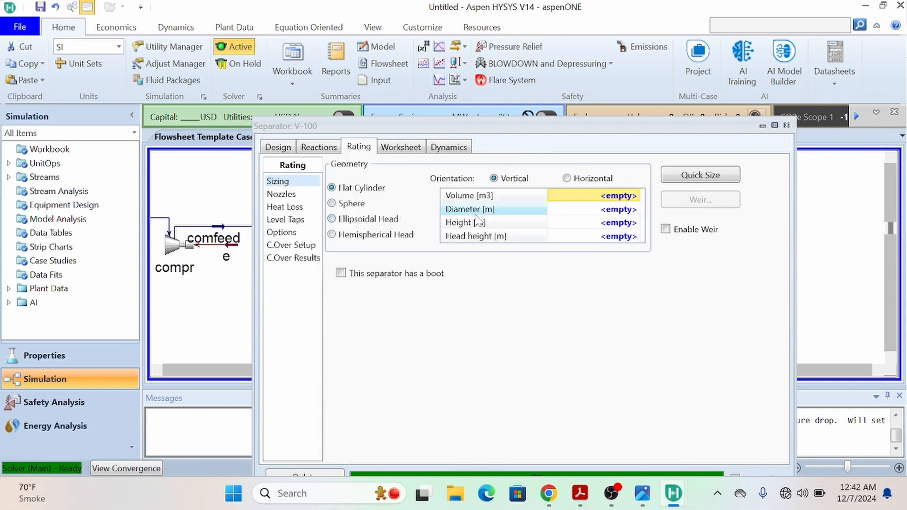
{"action": "left_click", "coordinate": [400, 147]}
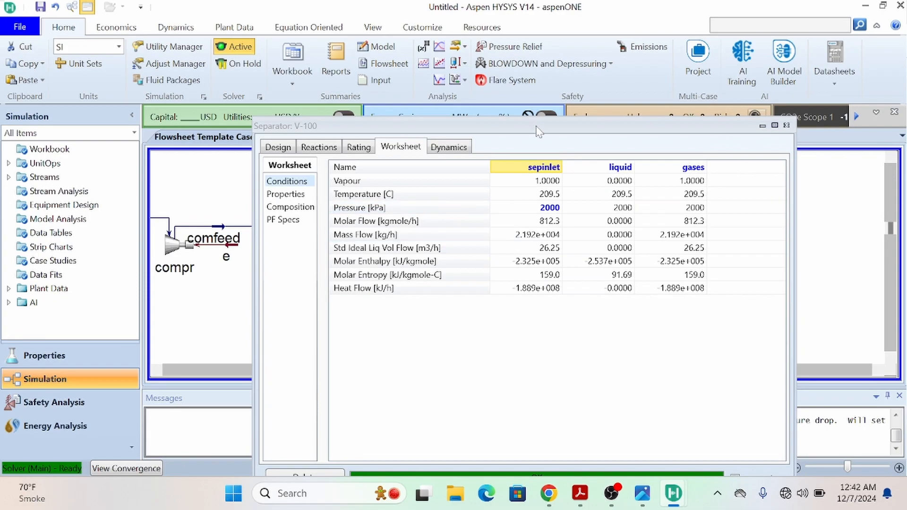
{"action": "left_click_drag", "start_coordinate": [539, 132], "coordinate": [563, 57]}
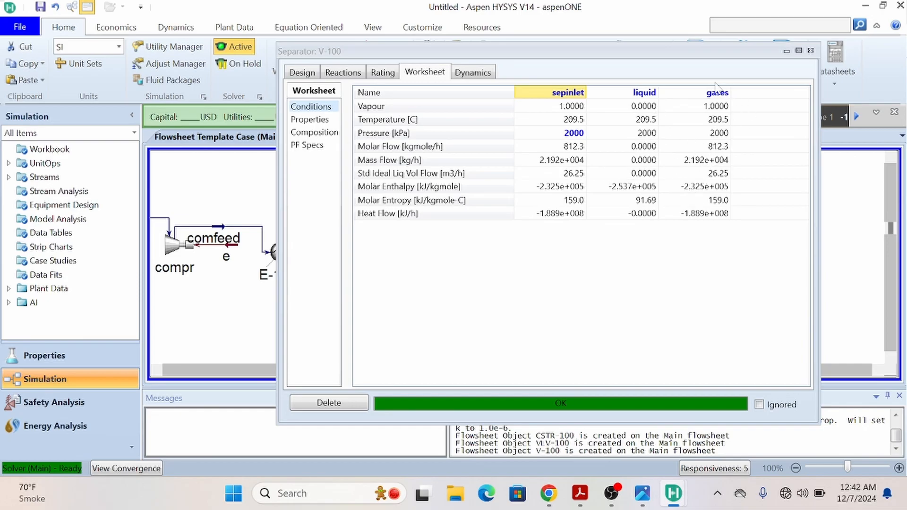
{"action": "left_click_drag", "start_coordinate": [642, 52], "coordinate": [509, 71]}
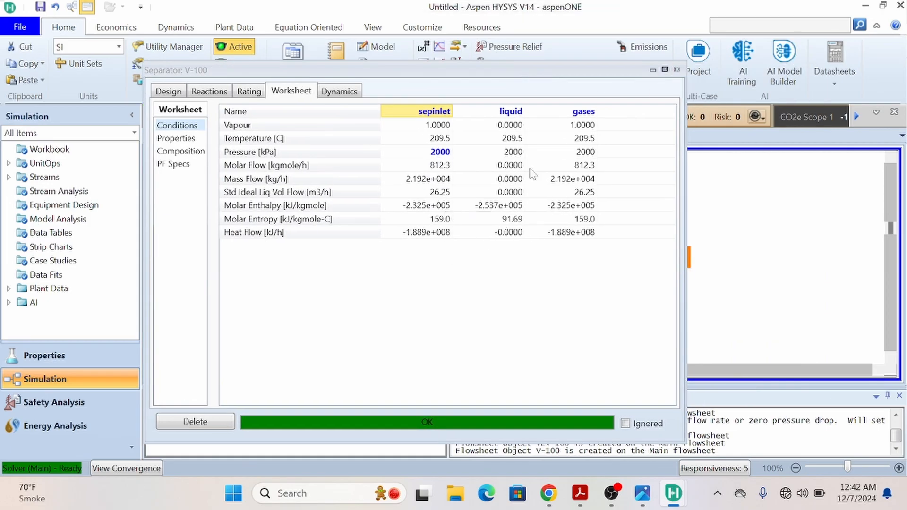
{"action": "left_click", "coordinate": [677, 69]}
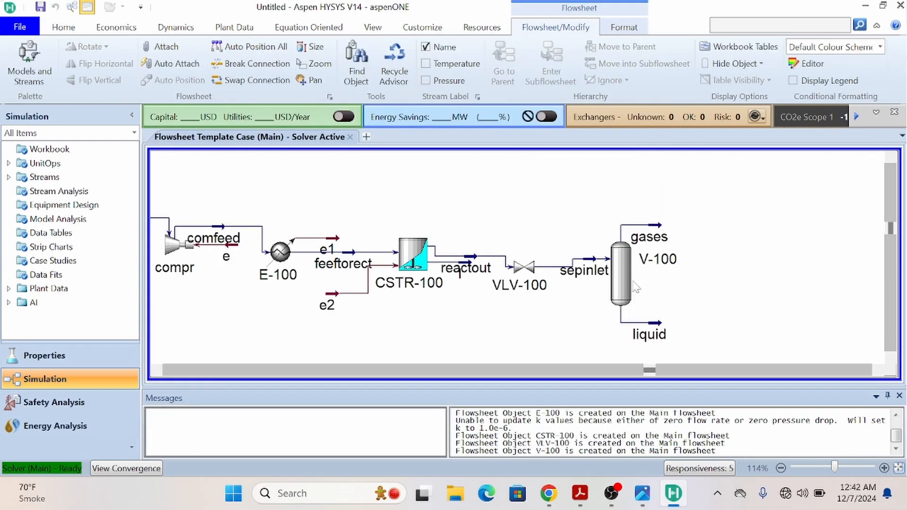
Step: Move the separator farther downstream of the valve and check the hand-drawn process sketch in the image viewer before returning to HYSYS
{"action": "left_click_drag", "start_coordinate": [630, 281], "coordinate": [715, 278]}
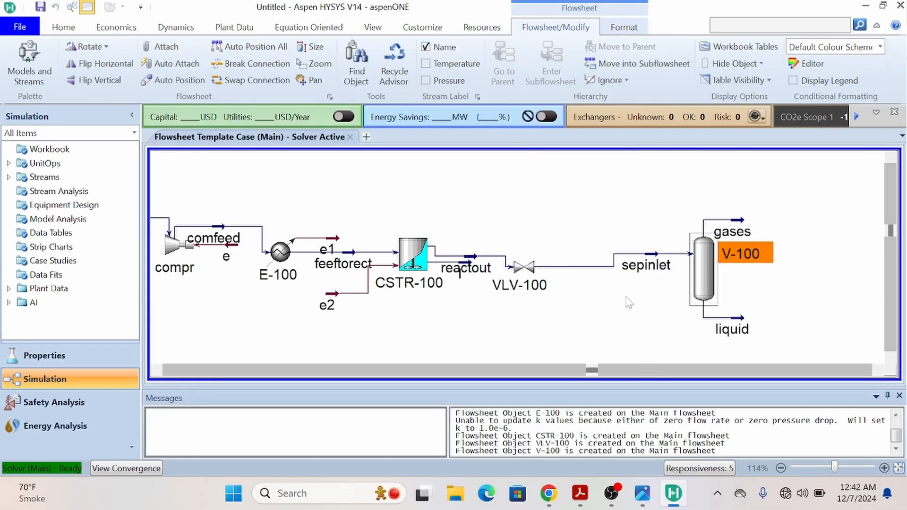
{"action": "left_click", "coordinate": [334, 357]}
{"action": "key", "text": "alt+Tab"}
{"action": "key", "text": "alt+Tab"}
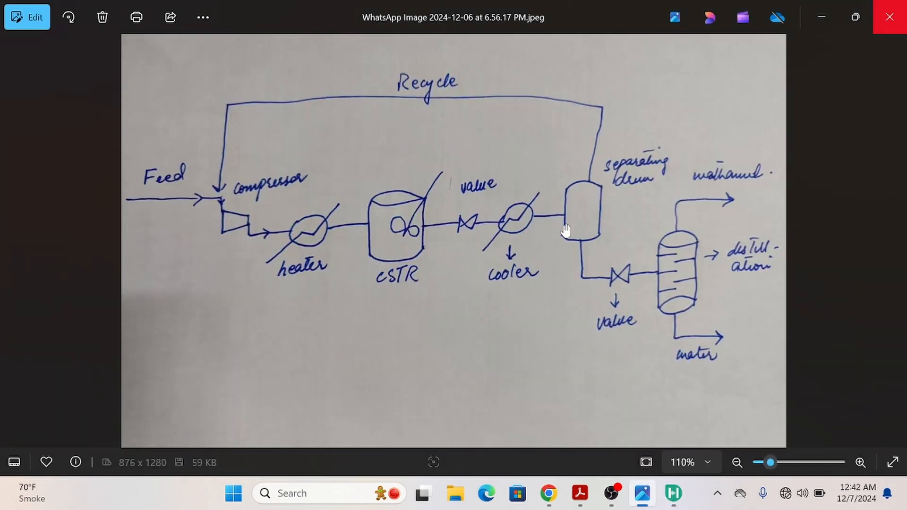
{"action": "key", "text": "alt+Tab"}
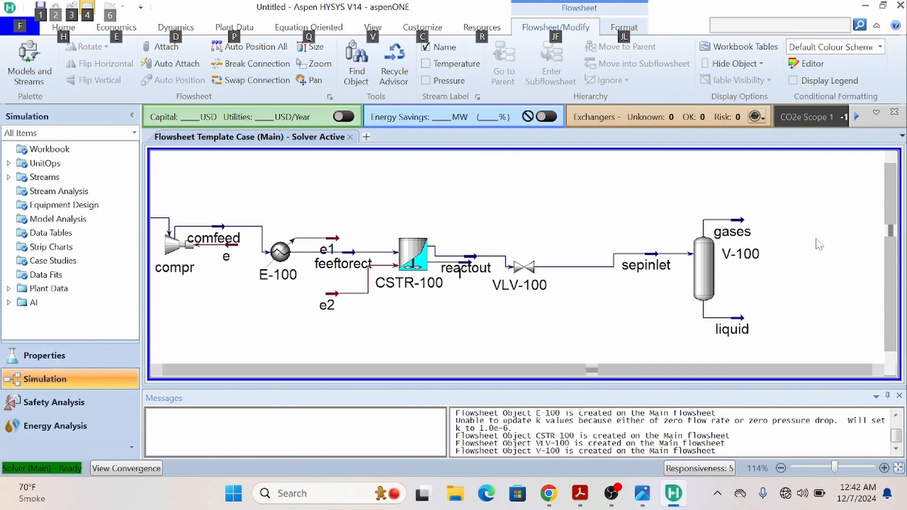
Step: Break the connection between the sepinlet stream and the separator's inlet
{"action": "left_click", "coordinate": [653, 255]}
{"action": "left_click", "coordinate": [676, 279]}
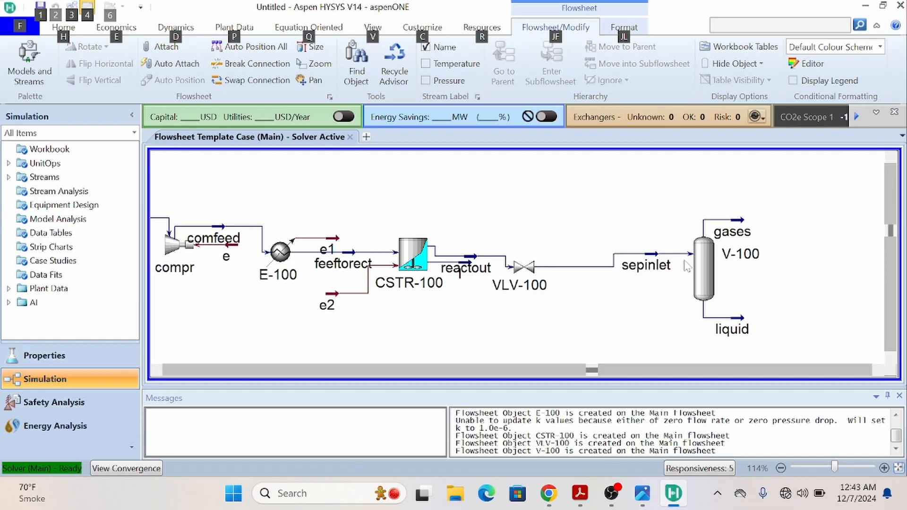
{"action": "left_click", "coordinate": [686, 267]}
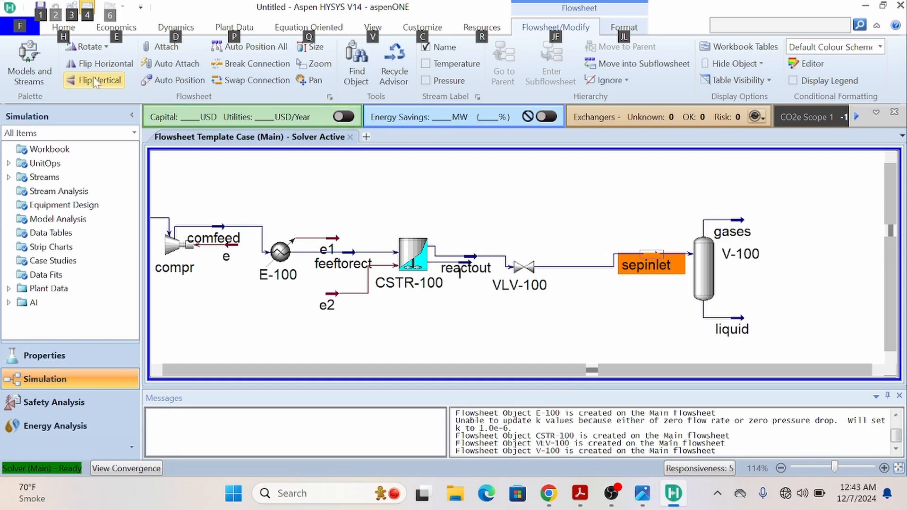
{"action": "left_click", "coordinate": [251, 66]}
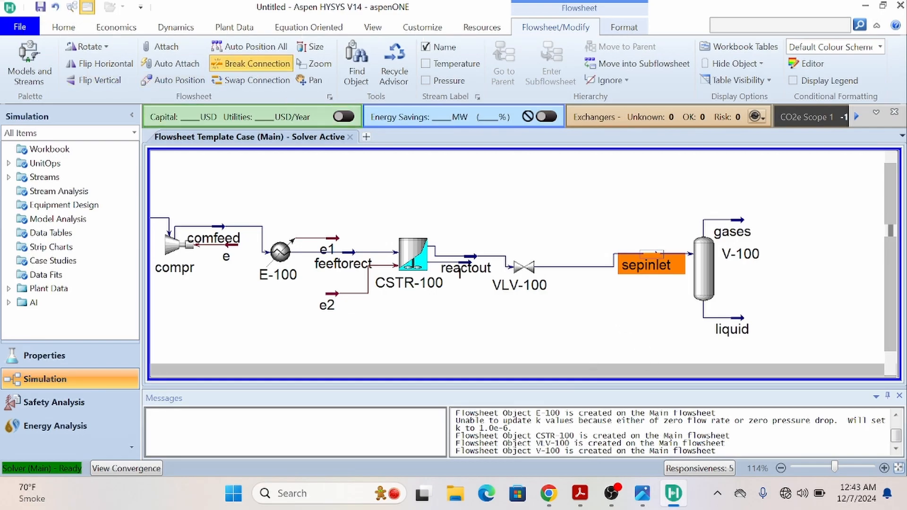
{"action": "left_click", "coordinate": [676, 258]}
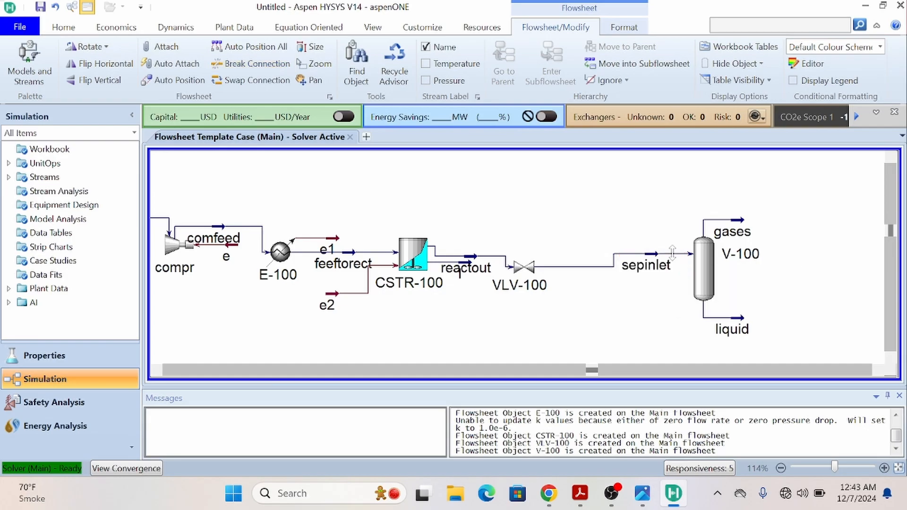
{"action": "left_click_drag", "start_coordinate": [574, 267], "coordinate": [588, 266]}
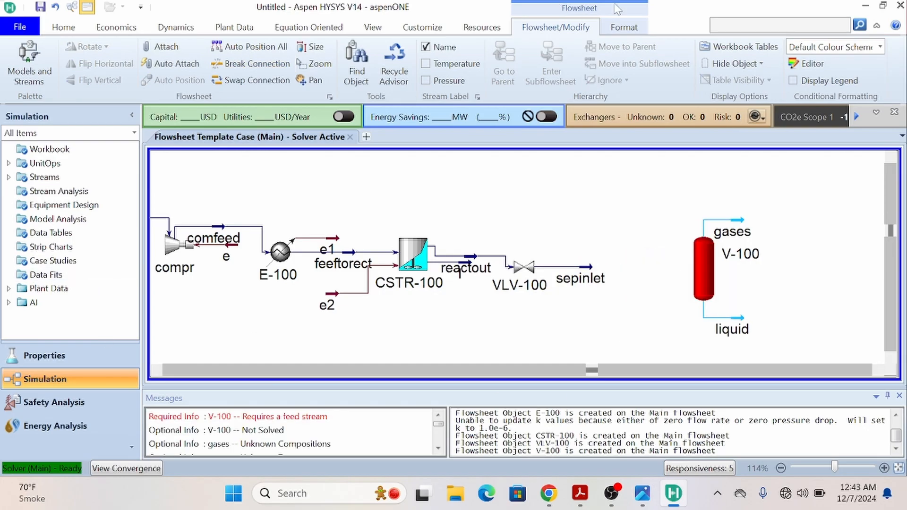
Step: Place a cooler on the flowsheet between sepinlet and the separator
{"action": "left_click", "coordinate": [25, 52]}
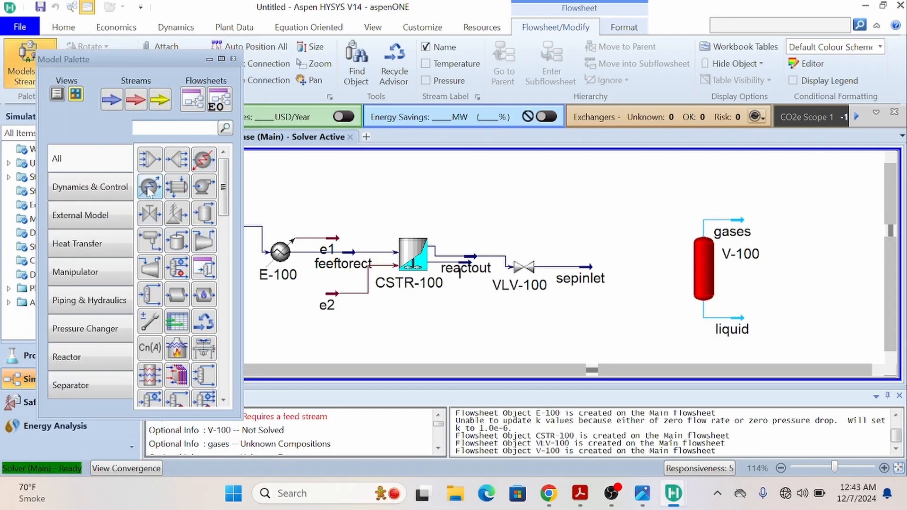
{"action": "left_click", "coordinate": [149, 189]}
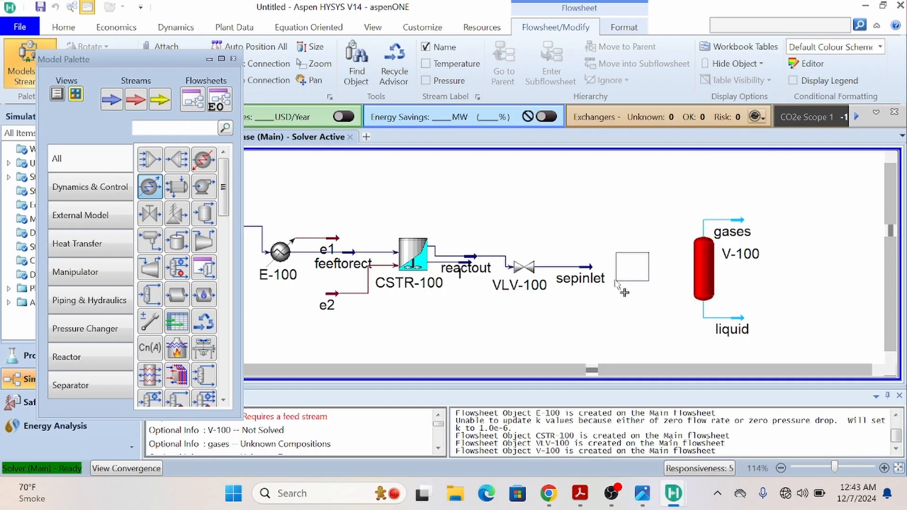
{"action": "left_click", "coordinate": [616, 282]}
{"action": "key", "text": "F4"}
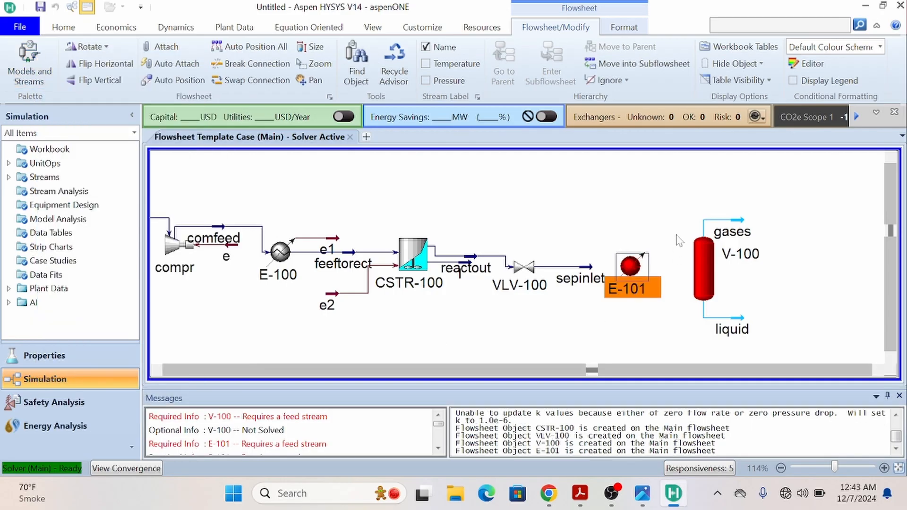
Step: Connect sepinlet as the cooler's inlet and create an energy stream named e3 and an outlet stream named sepinlet2
{"action": "double_click", "coordinate": [631, 273]}
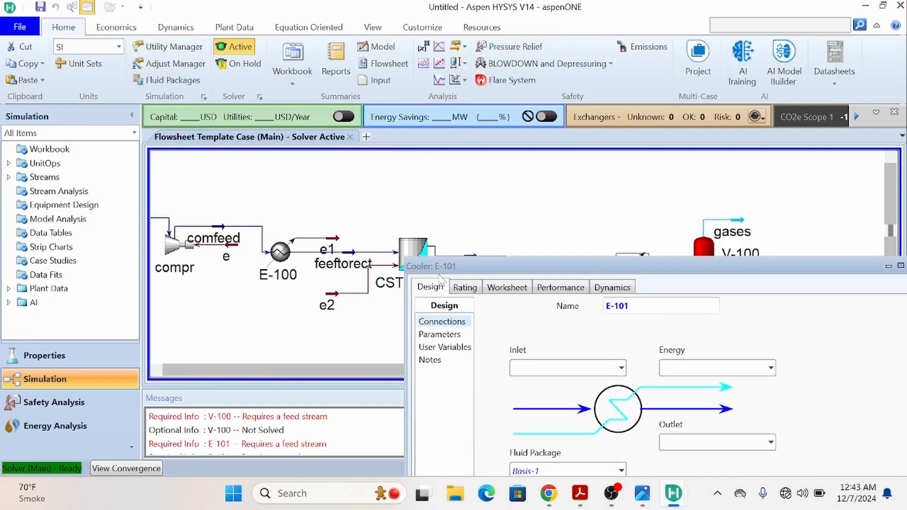
{"action": "left_click_drag", "start_coordinate": [545, 264], "coordinate": [392, 137]}
{"action": "left_click", "coordinate": [467, 241]}
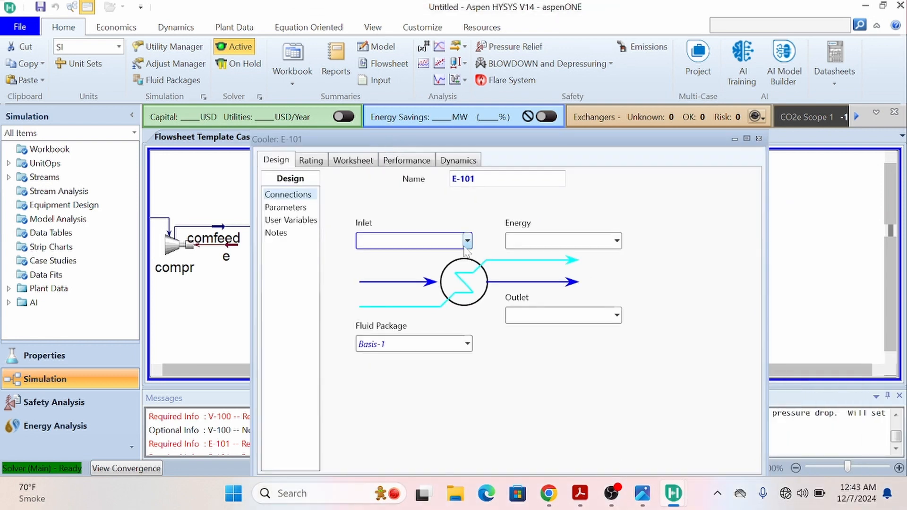
{"action": "left_click", "coordinate": [396, 307]}
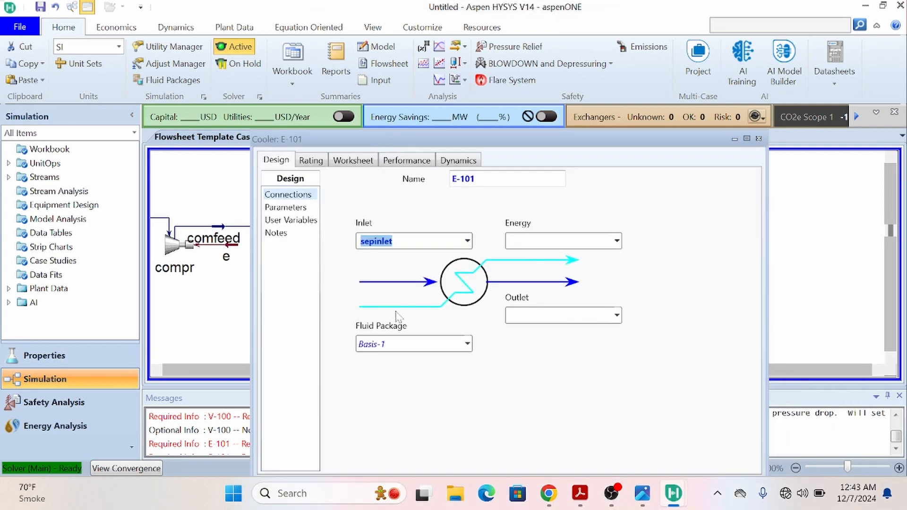
{"action": "left_click", "coordinate": [550, 240]}
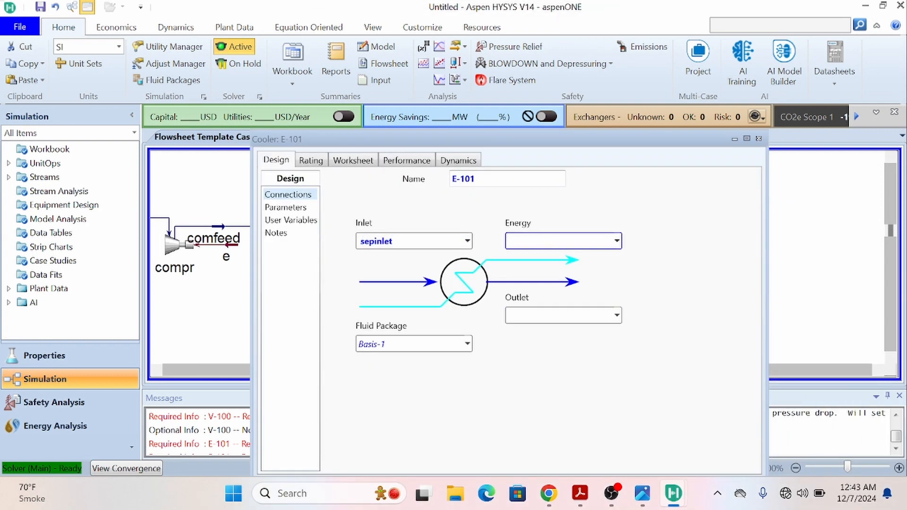
{"action": "type", "text": "e3"}
{"action": "left_click", "coordinate": [550, 315]}
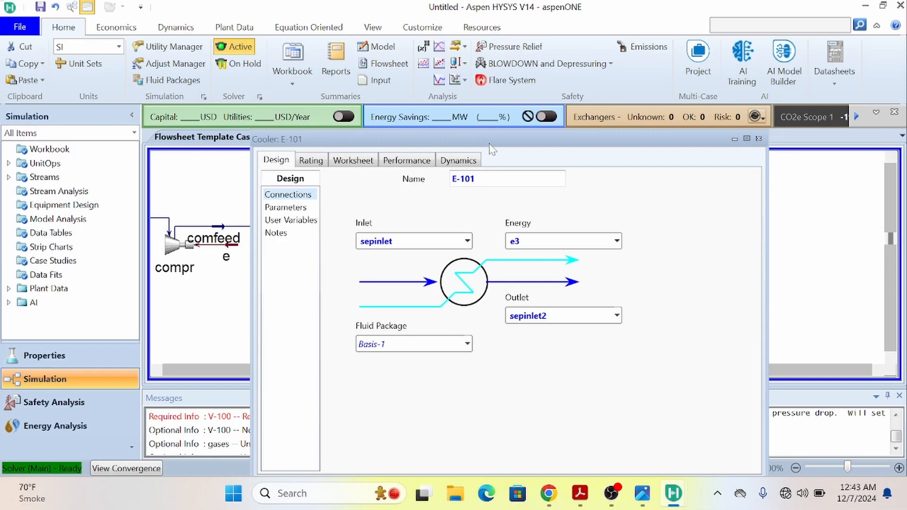
Step: Set the pressure of the cooler's outlet stream sepinlet2 to 2000 kPa in the cooler's worksheet
{"action": "left_click_drag", "start_coordinate": [489, 144], "coordinate": [487, 64]}
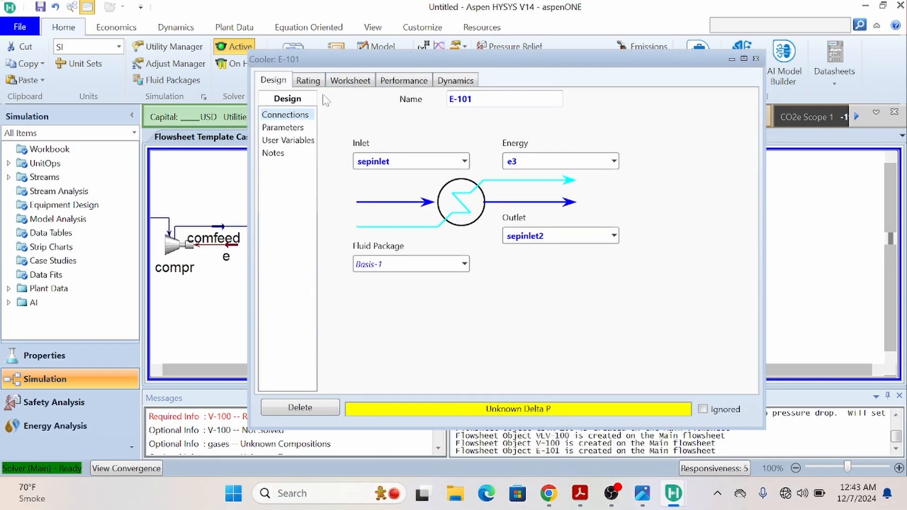
{"action": "left_click", "coordinate": [282, 128]}
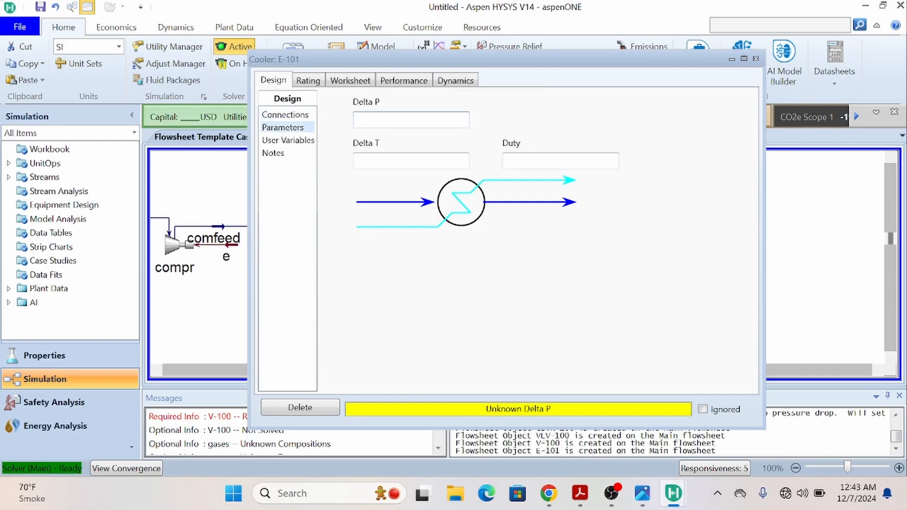
{"action": "left_click", "coordinate": [361, 81]}
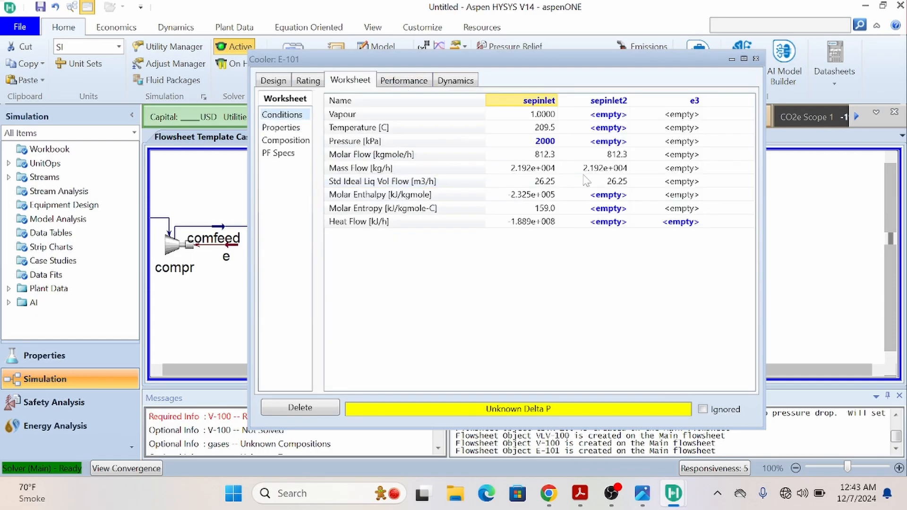
{"action": "left_click", "coordinate": [610, 141]}
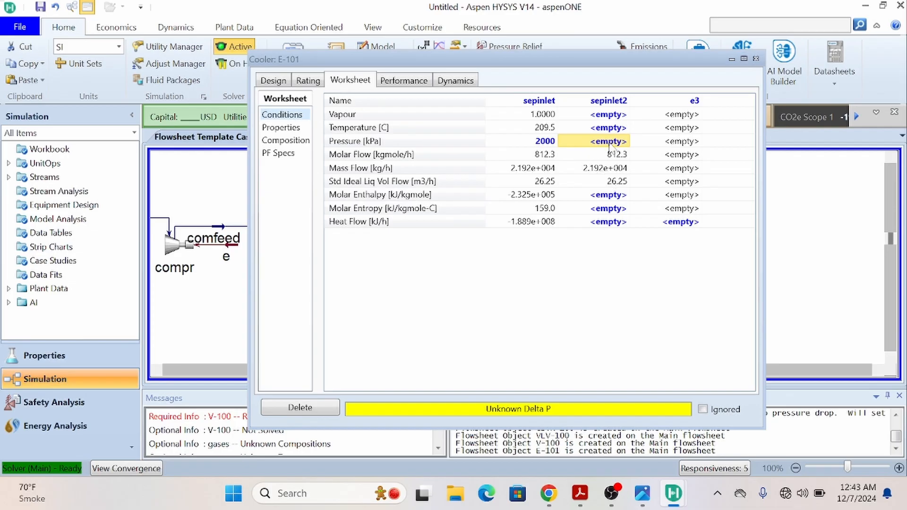
{"action": "type", "text": "20"}
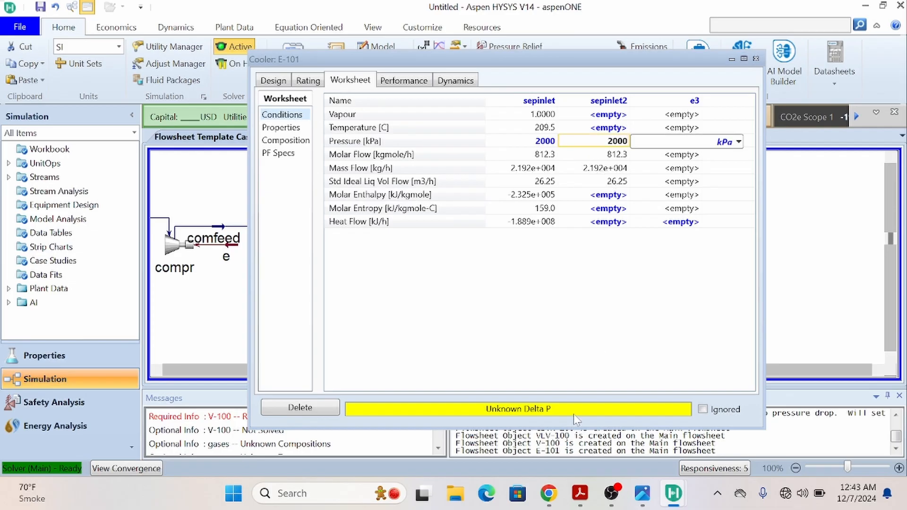
{"action": "type", "text": "00"}
{"action": "key", "text": "Return"}
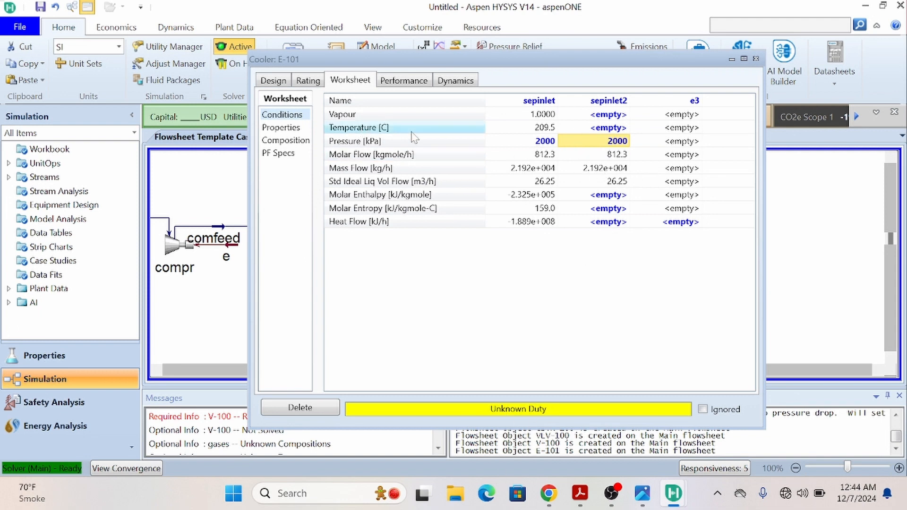
Step: Set the temperature of sepinlet2 to 40 °C and close the cooler's window
{"action": "left_click", "coordinate": [610, 128]}
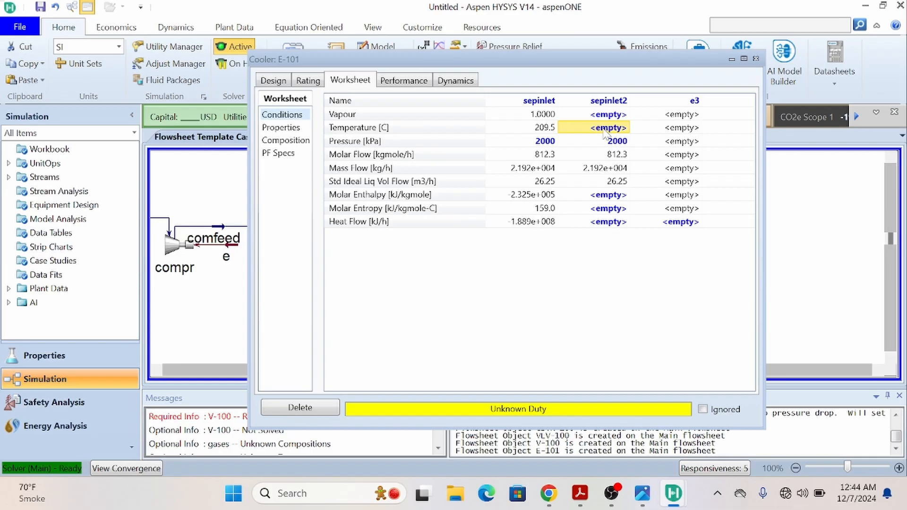
{"action": "type", "text": "5"}
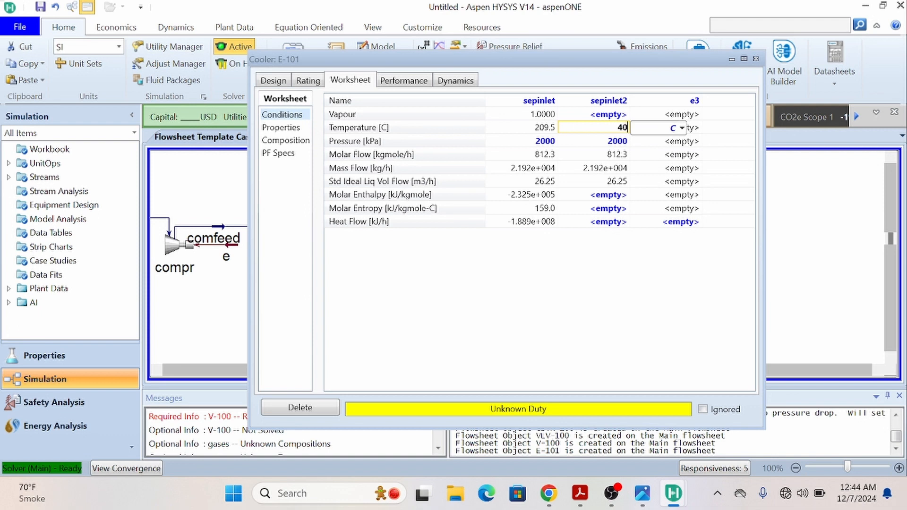
{"action": "left_click", "coordinate": [685, 168]}
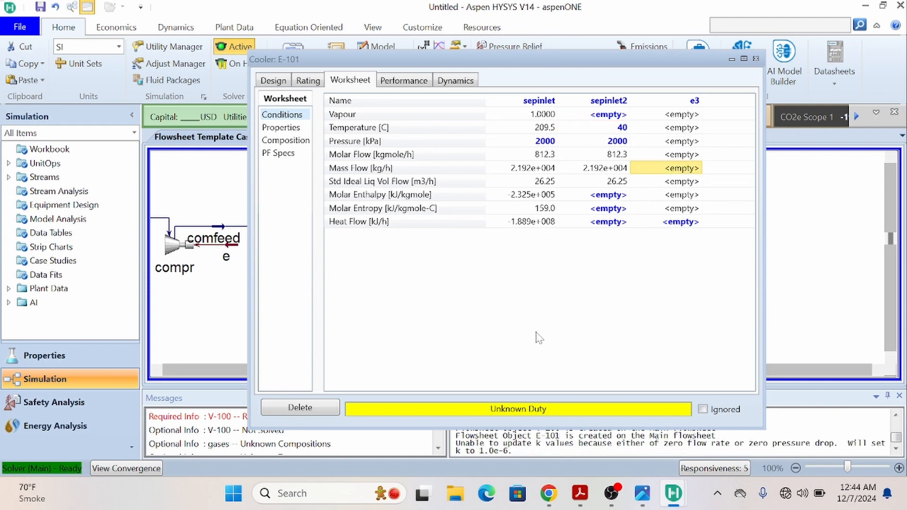
{"action": "left_click_drag", "start_coordinate": [577, 63], "coordinate": [457, 87]}
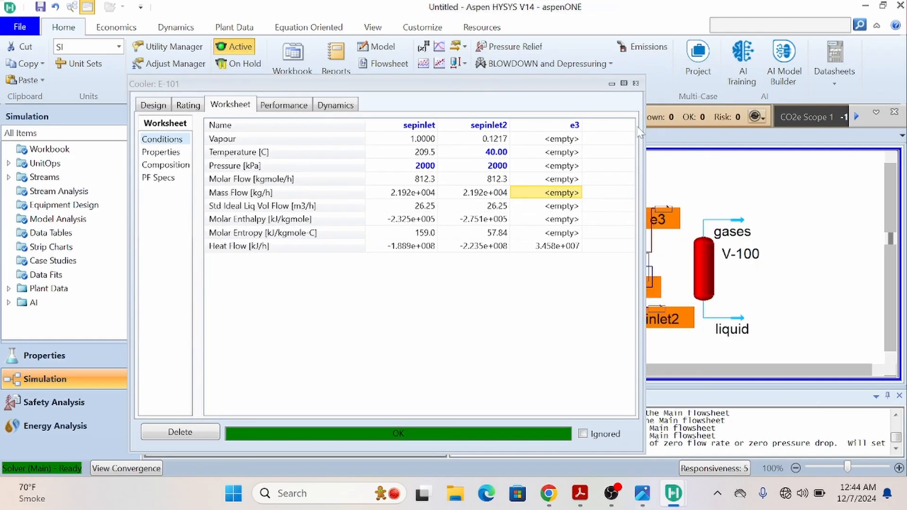
{"action": "left_click", "coordinate": [636, 84]}
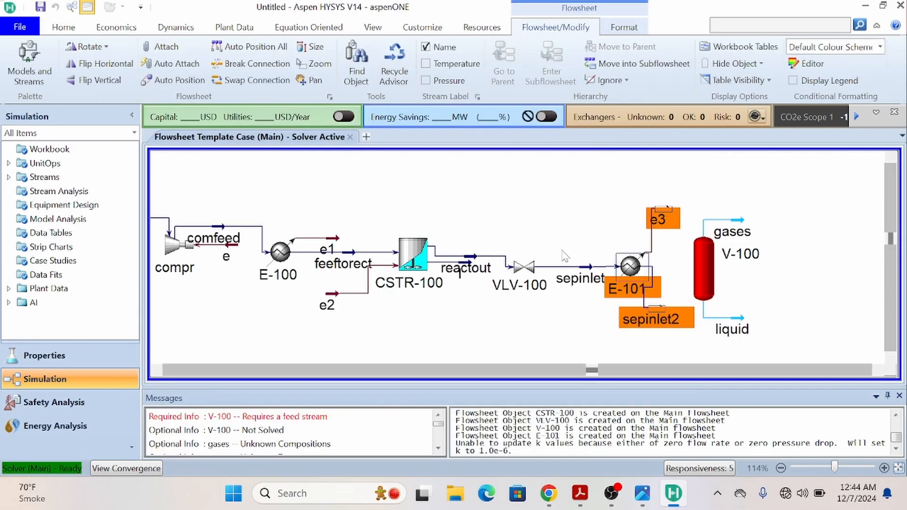
Step: Shift the sepinlet2 stream on the flowsheet slightly toward the separator
{"action": "left_click", "coordinate": [657, 308]}
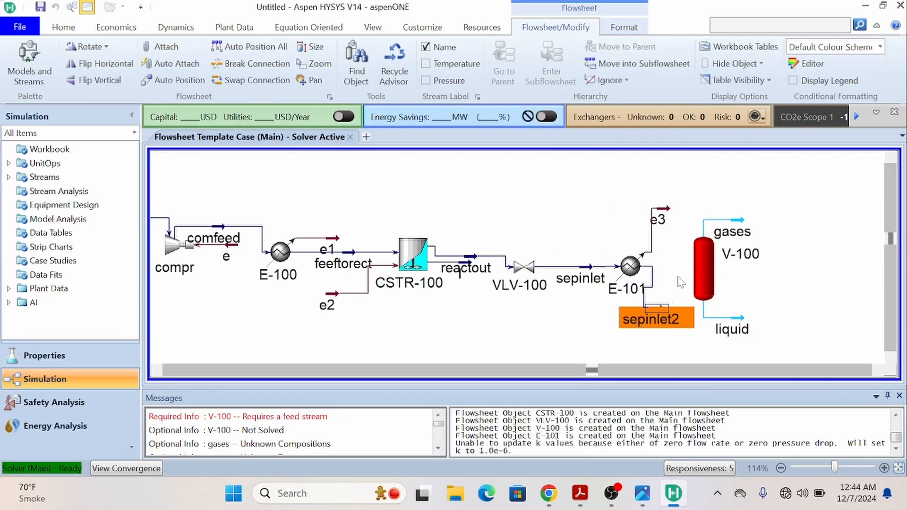
{"action": "left_click_drag", "start_coordinate": [677, 269], "coordinate": [673, 312]}
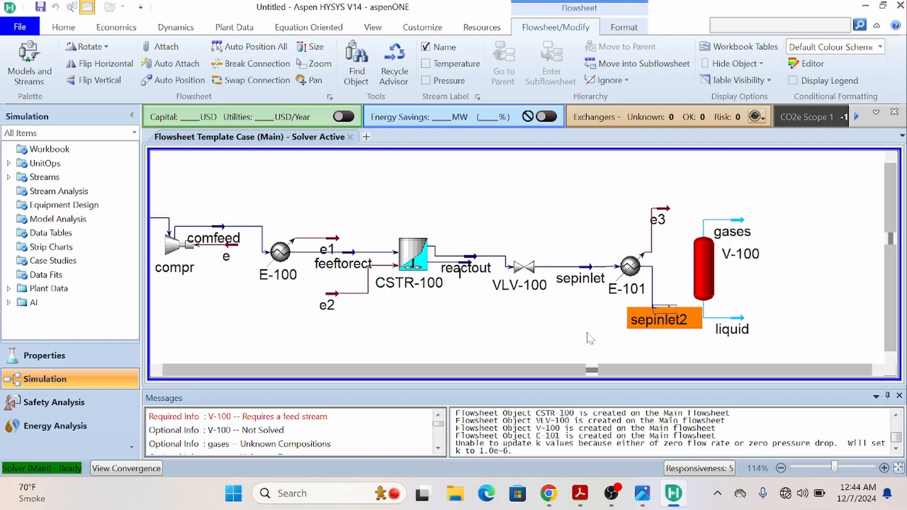
{"action": "left_click", "coordinate": [586, 333]}
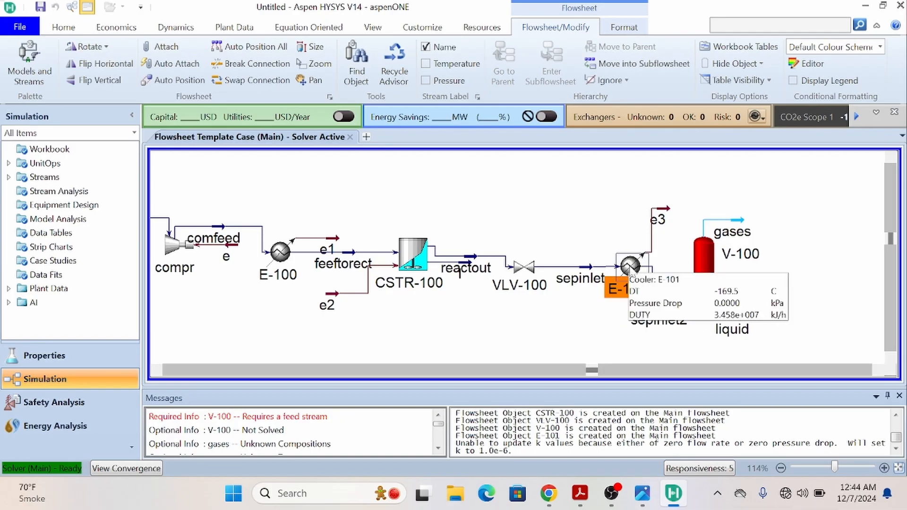
Step: Review the inlet and outlet stream conditions in the worksheet of cooler E-101, then return to the flowsheet
{"action": "double_click", "coordinate": [631, 266]}
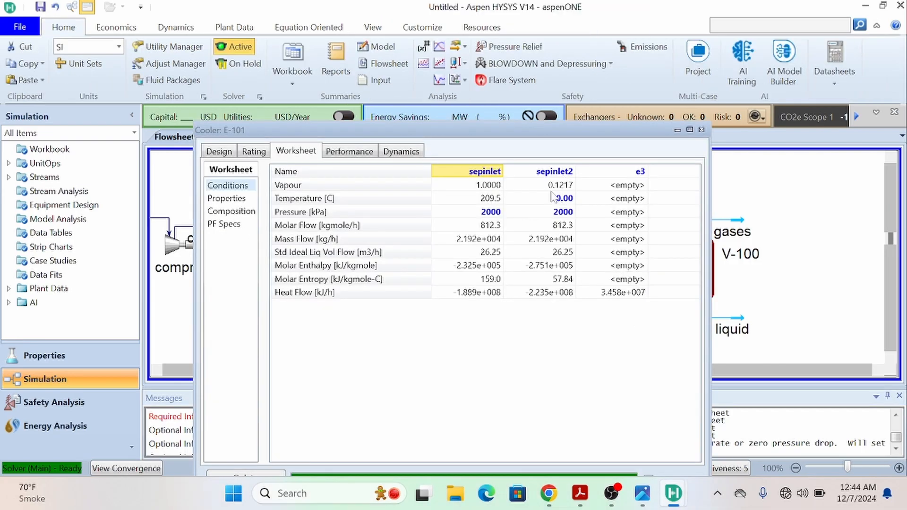
{"action": "left_click_drag", "start_coordinate": [610, 134], "coordinate": [542, 112]}
{"action": "left_click", "coordinate": [633, 108]}
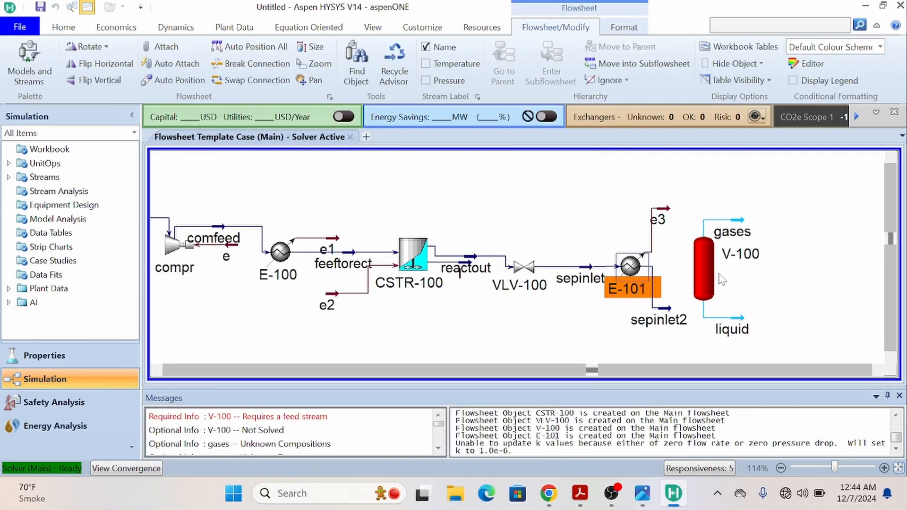
Step: Move separator V-100 farther downstream and place the sepinlet2 stream in line with the cooler's outlet
{"action": "left_click_drag", "start_coordinate": [800, 274], "coordinate": [800, 275]}
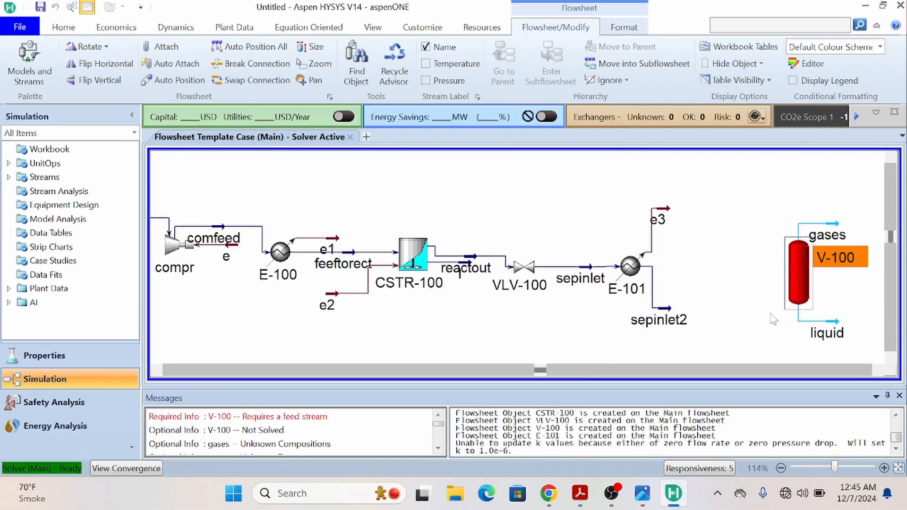
{"action": "left_click", "coordinate": [729, 269]}
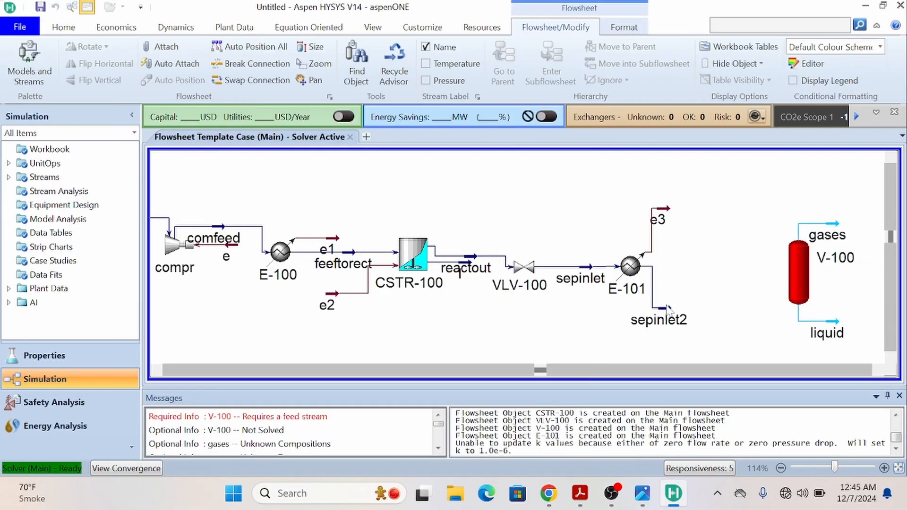
{"action": "left_click_drag", "start_coordinate": [668, 310], "coordinate": [707, 279]}
{"action": "left_click", "coordinate": [734, 225]}
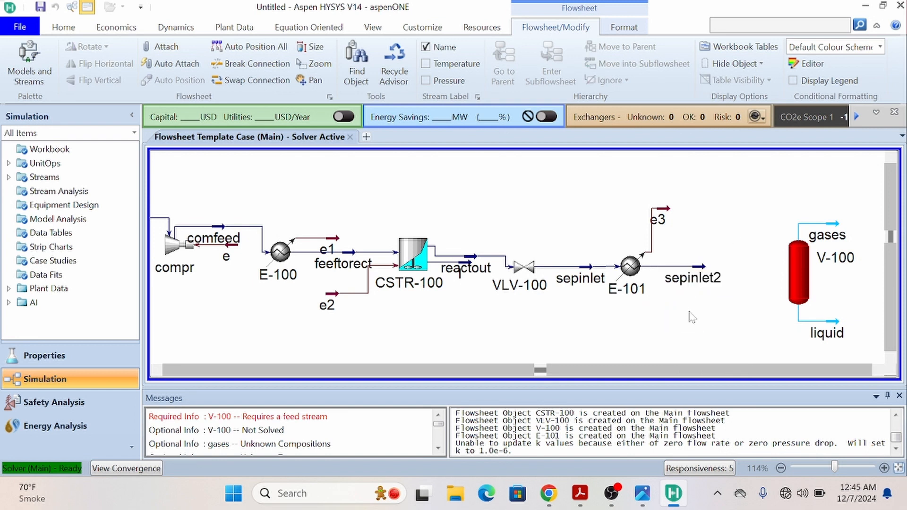
Step: Connect sepinlet2 as the inlet stream of separator V-100
{"action": "double_click", "coordinate": [807, 280]}
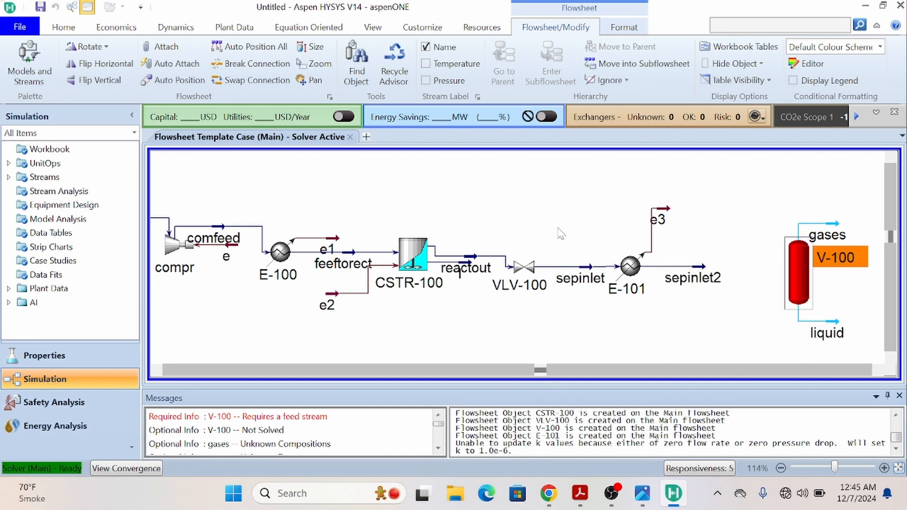
{"action": "left_click", "coordinate": [241, 130]}
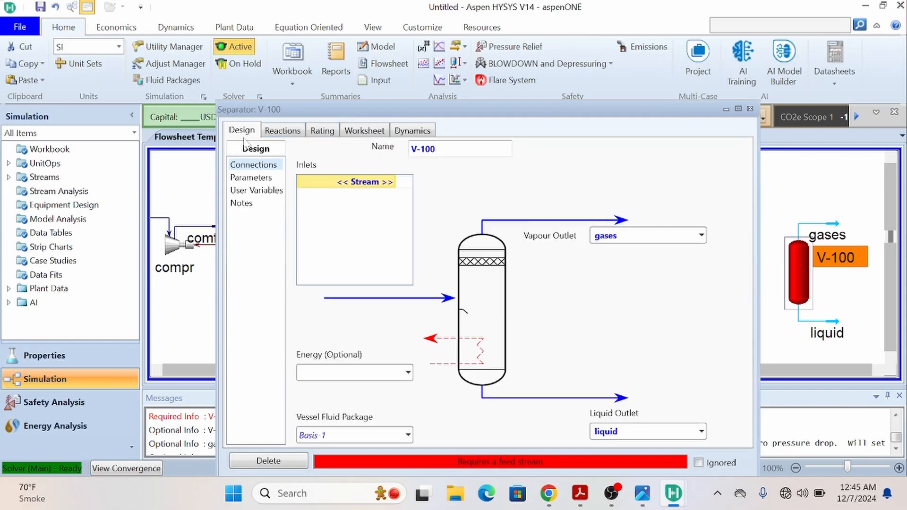
{"action": "left_click", "coordinate": [390, 186]}
{"action": "left_click", "coordinate": [391, 185]}
{"action": "left_click", "coordinate": [341, 215]}
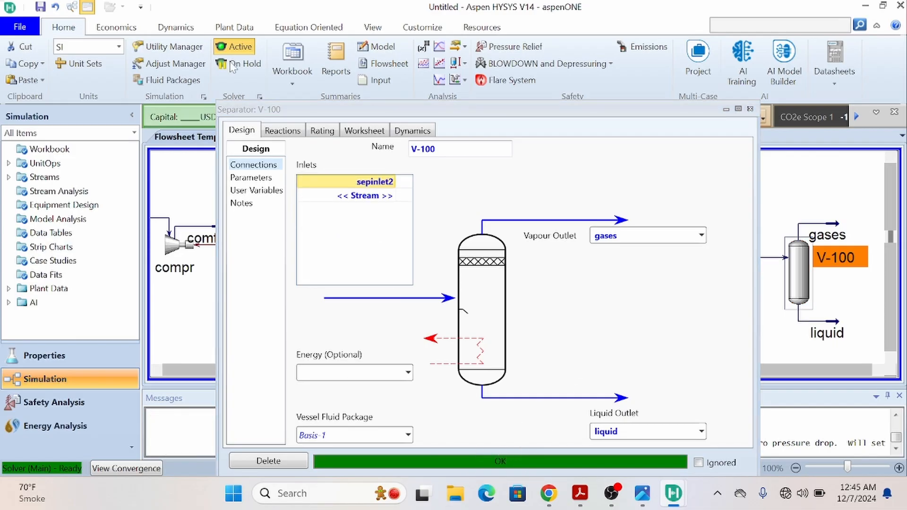
Step: Examine the separator's stream conditions and the liquid stream's composition on a mole flow basis
{"action": "left_click", "coordinate": [352, 130]}
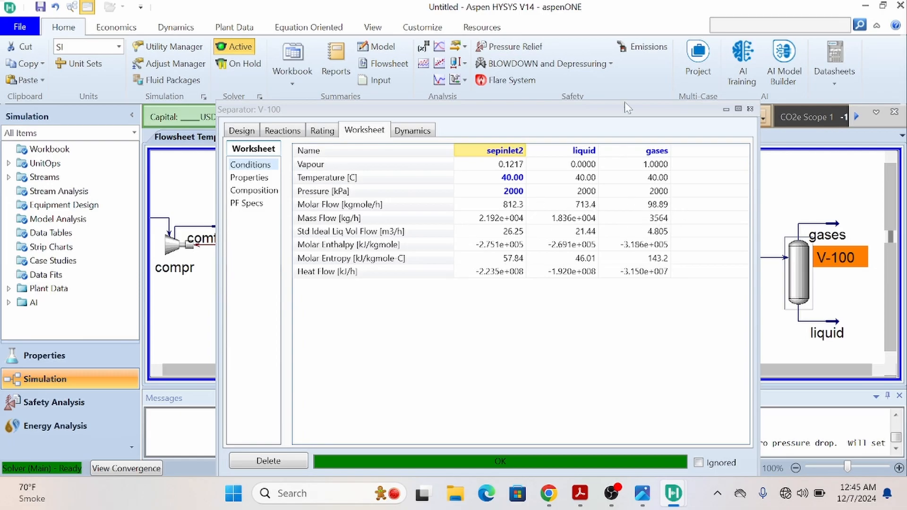
{"action": "double_click", "coordinate": [585, 205]}
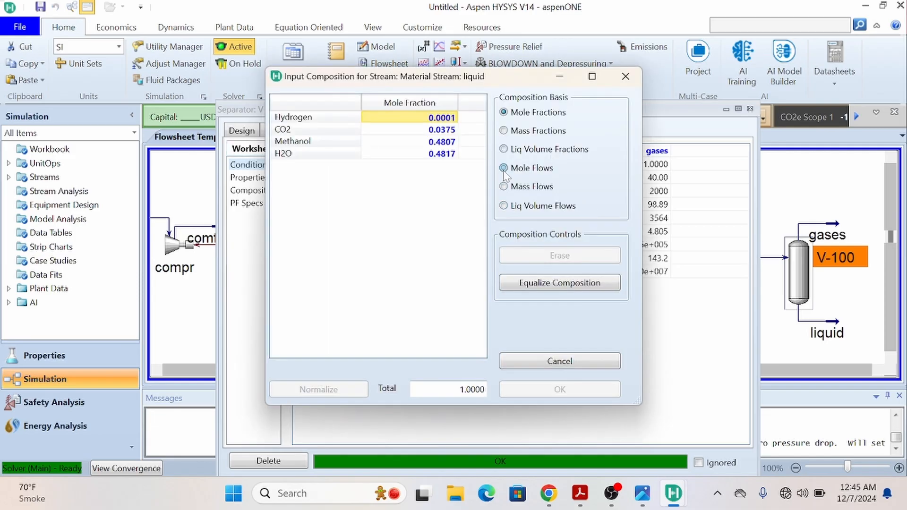
{"action": "left_click", "coordinate": [504, 171]}
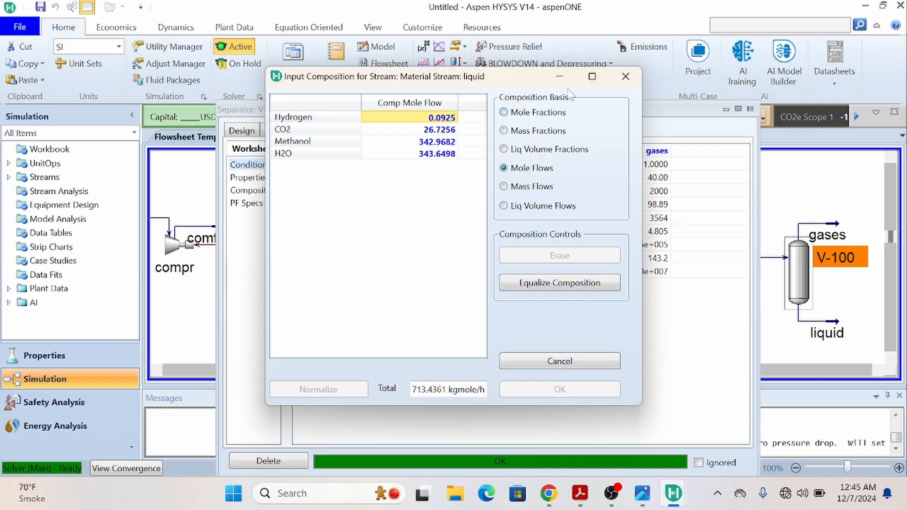
{"action": "left_click", "coordinate": [624, 77]}
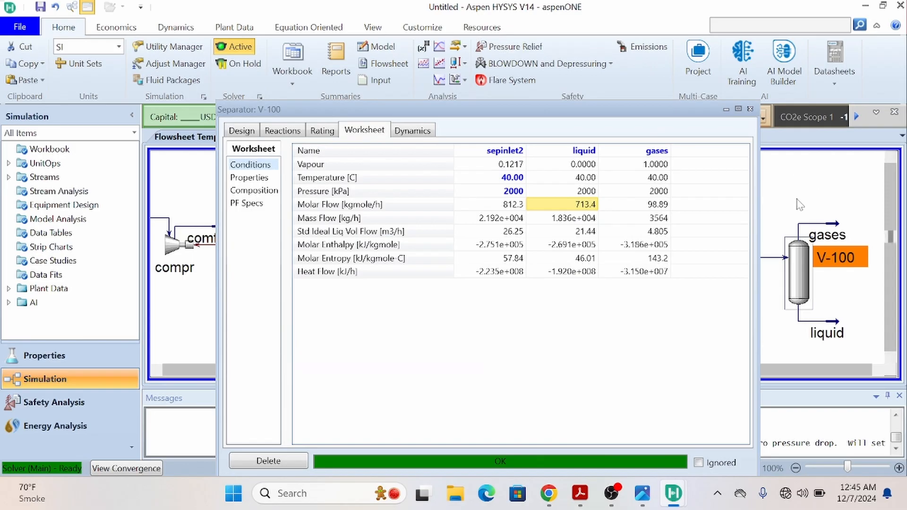
Step: Move the gases stream a little higher above separator V-100 and review its composition on a mole flow basis
{"action": "left_click_drag", "start_coordinate": [838, 232], "coordinate": [839, 203]}
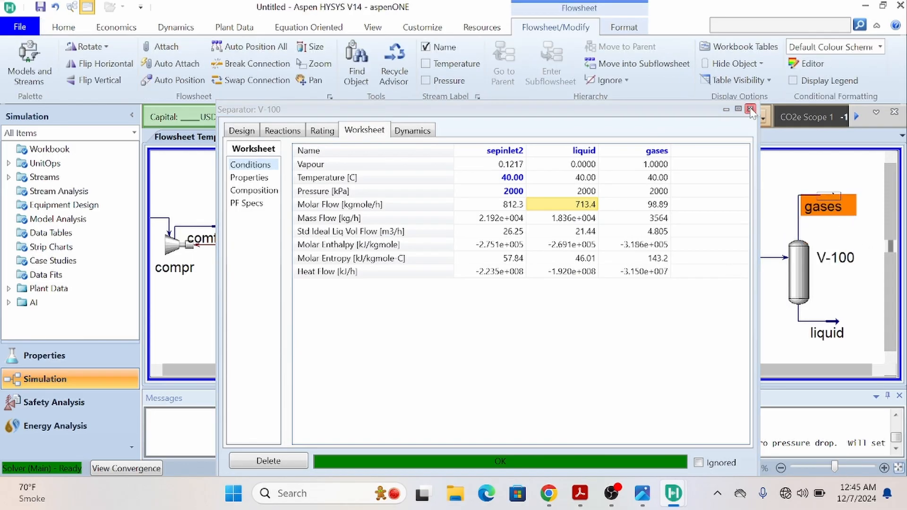
{"action": "double_click", "coordinate": [666, 204]}
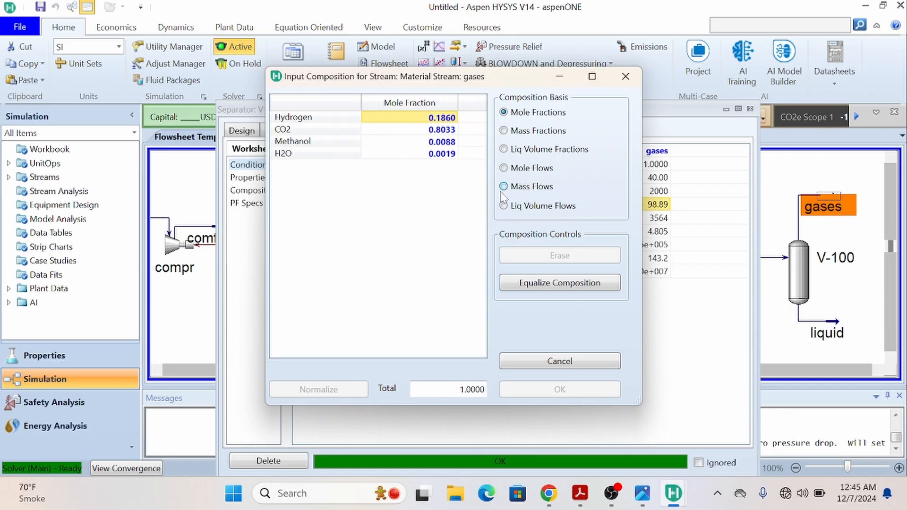
{"action": "left_click", "coordinate": [504, 168]}
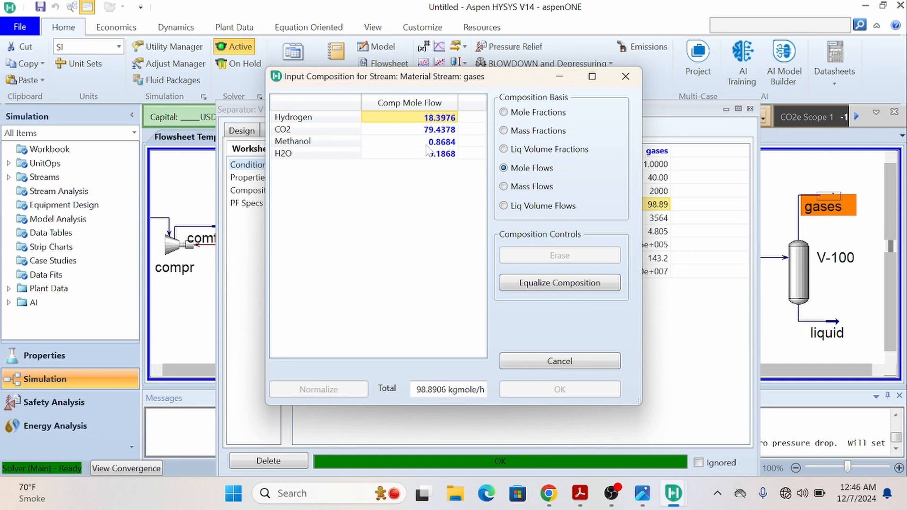
{"action": "left_click", "coordinate": [627, 77]}
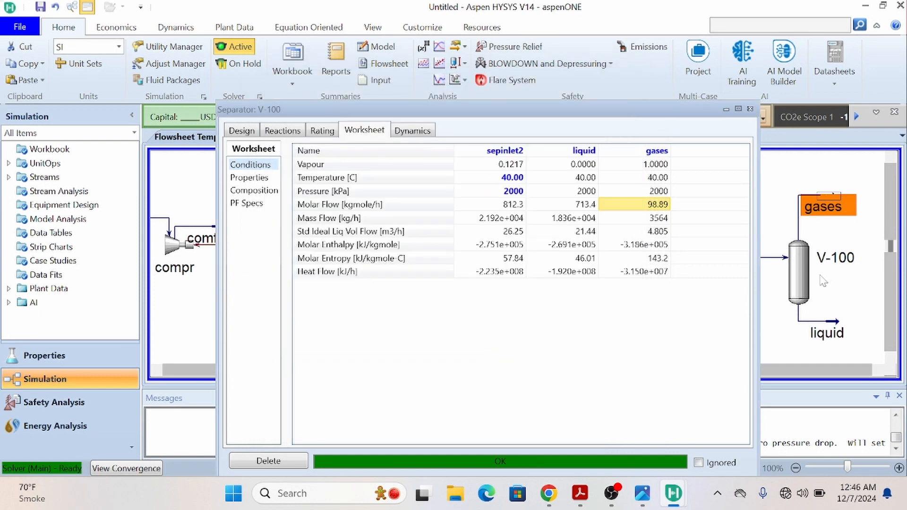
Step: Examine the separator's liquid stream composition on a mole flow basis, check the sepinlet2 temperature, and close the V-100 view
{"action": "double_click", "coordinate": [588, 207]}
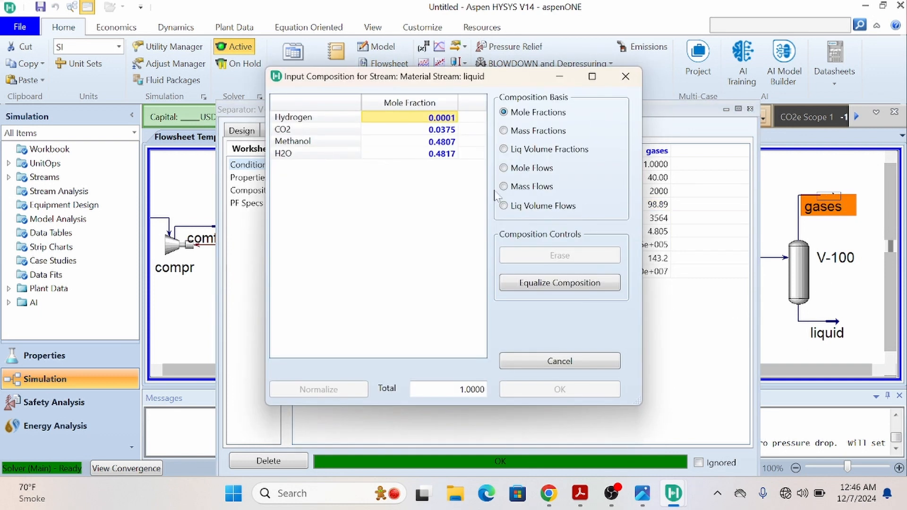
{"action": "left_click", "coordinate": [503, 168]}
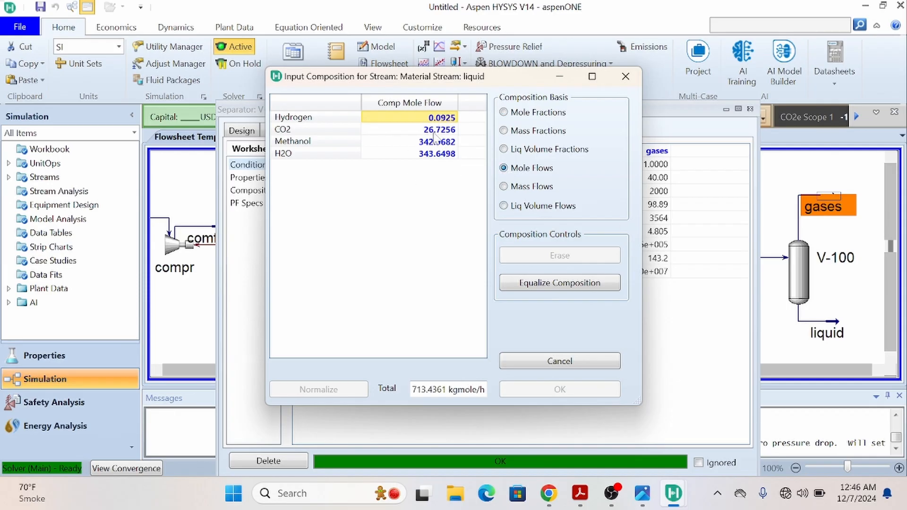
{"action": "mouse_move", "coordinate": [435, 128]}
{"action": "left_click", "coordinate": [625, 76]}
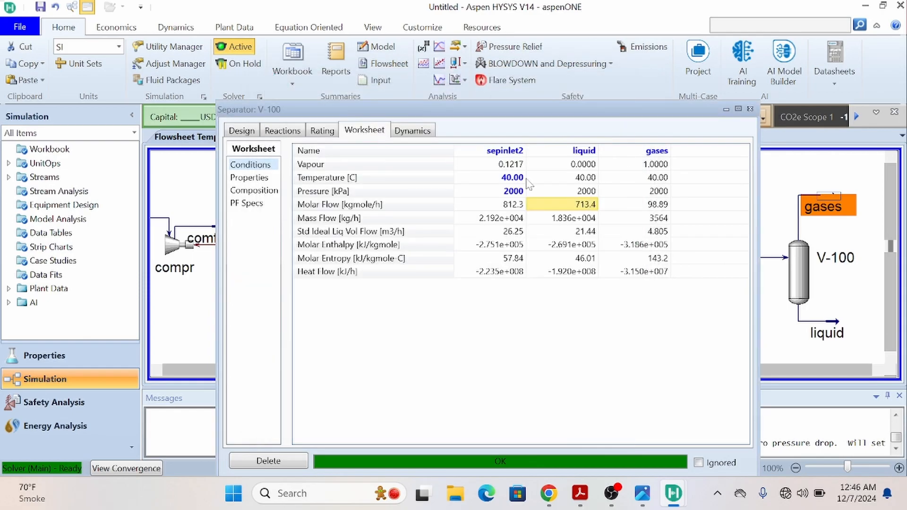
{"action": "mouse_move", "coordinate": [508, 183]}
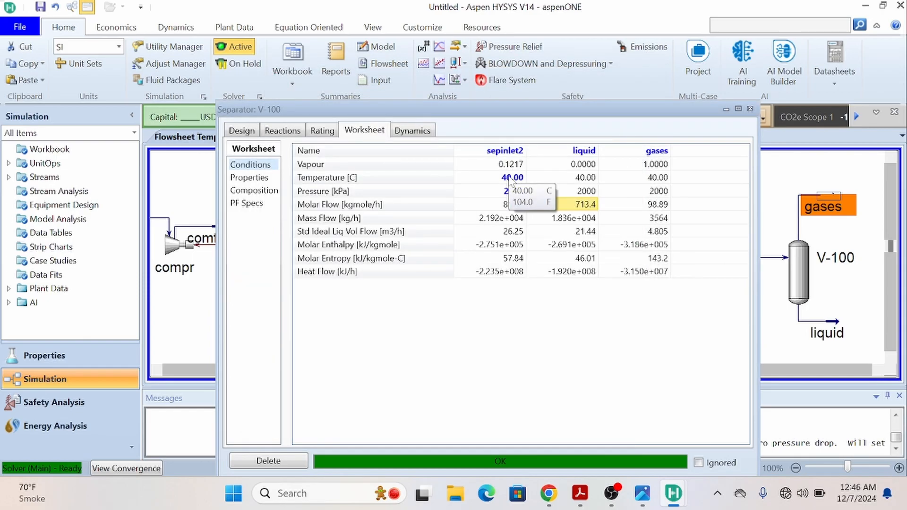
{"action": "left_click", "coordinate": [750, 109]}
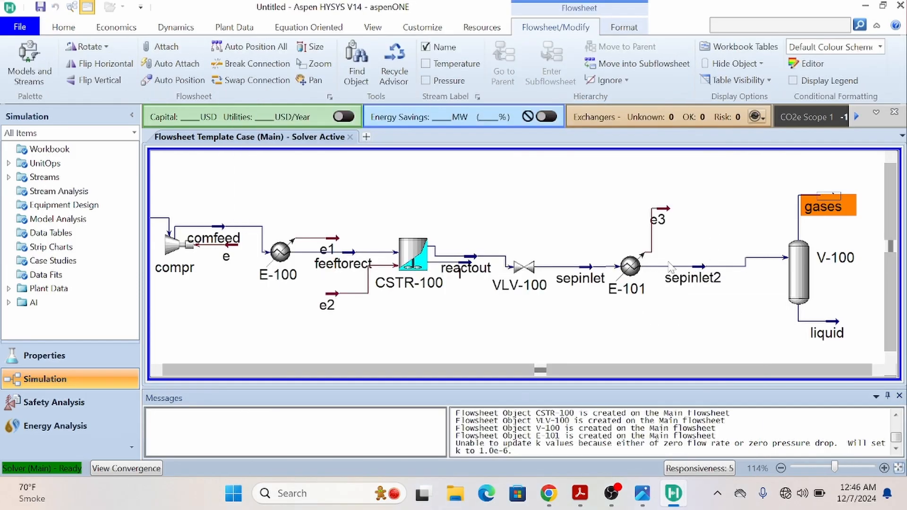
Step: Set the temperature of cooler E-101's outlet stream sepinlet2 to 30 °C
{"action": "double_click", "coordinate": [630, 266]}
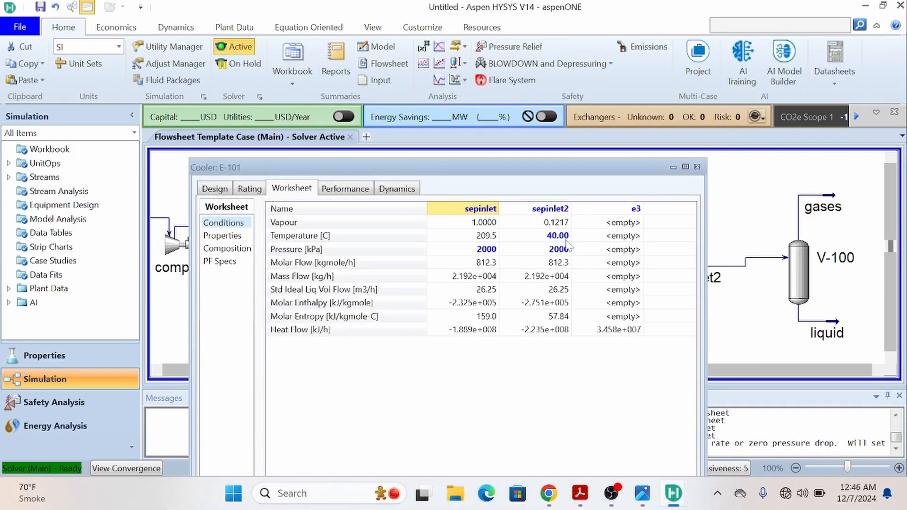
{"action": "left_click", "coordinate": [561, 235]}
{"action": "type", "text": "30"}
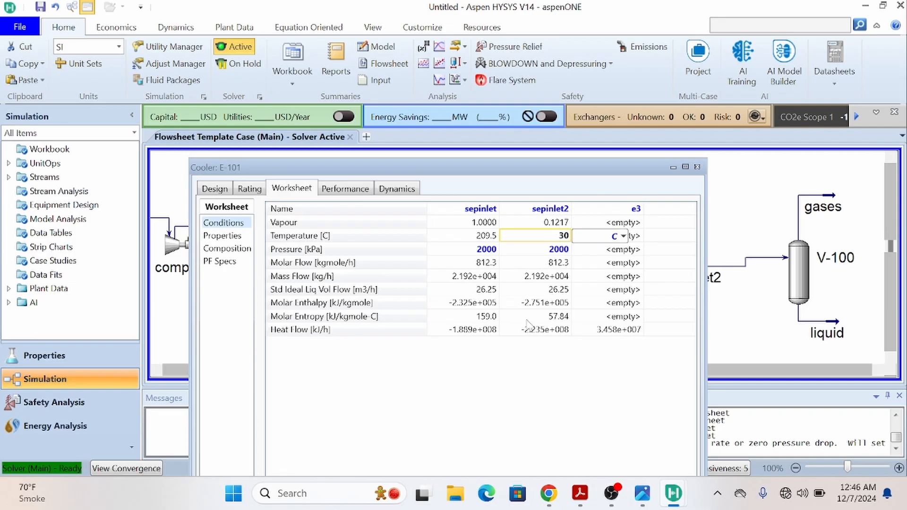
{"action": "key", "text": "Return"}
{"action": "left_click", "coordinate": [697, 166]}
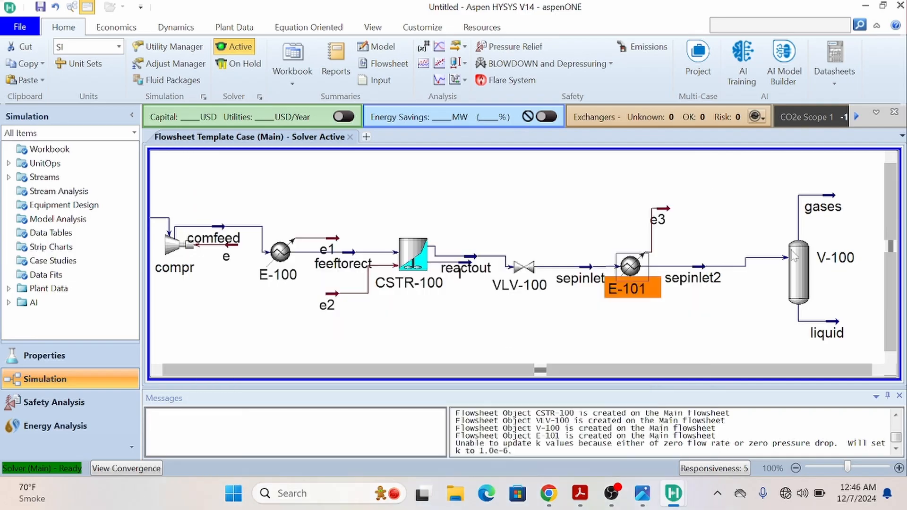
Step: Review separator V-100's liquid composition as mole flows with the 30 °C inlet and consult the hand-drawn process sketch
{"action": "double_click", "coordinate": [799, 269]}
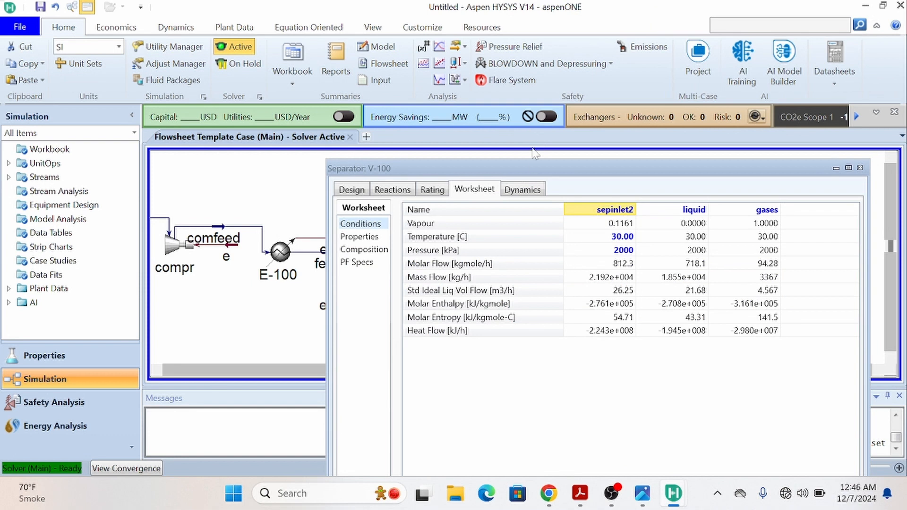
{"action": "left_click_drag", "start_coordinate": [531, 167], "coordinate": [356, 96]}
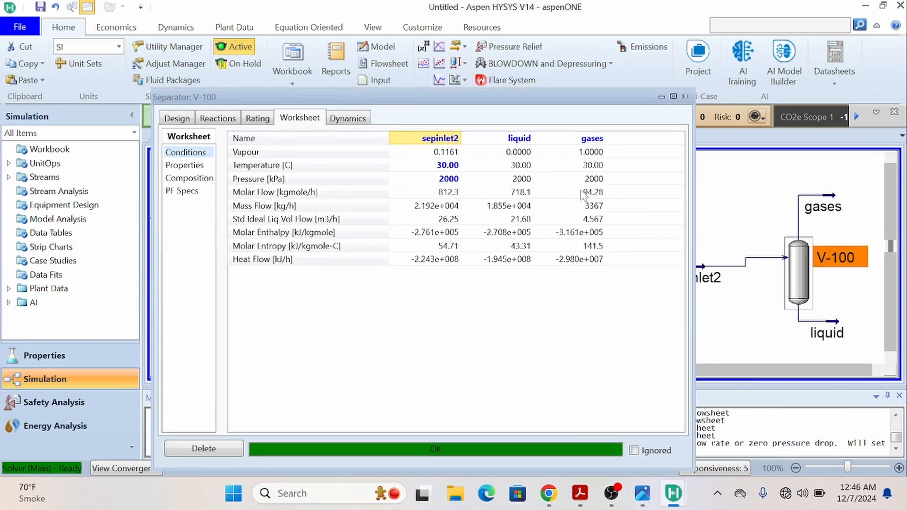
{"action": "double_click", "coordinate": [522, 195]}
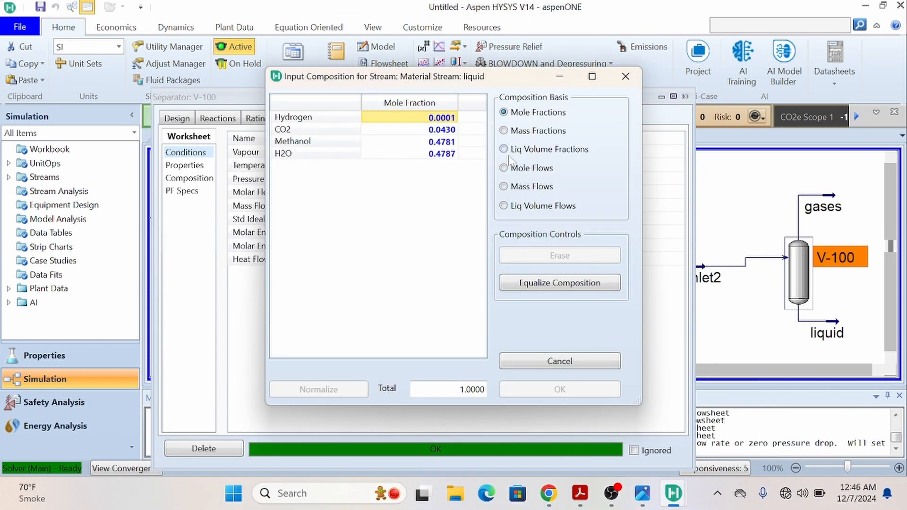
{"action": "left_click", "coordinate": [504, 168]}
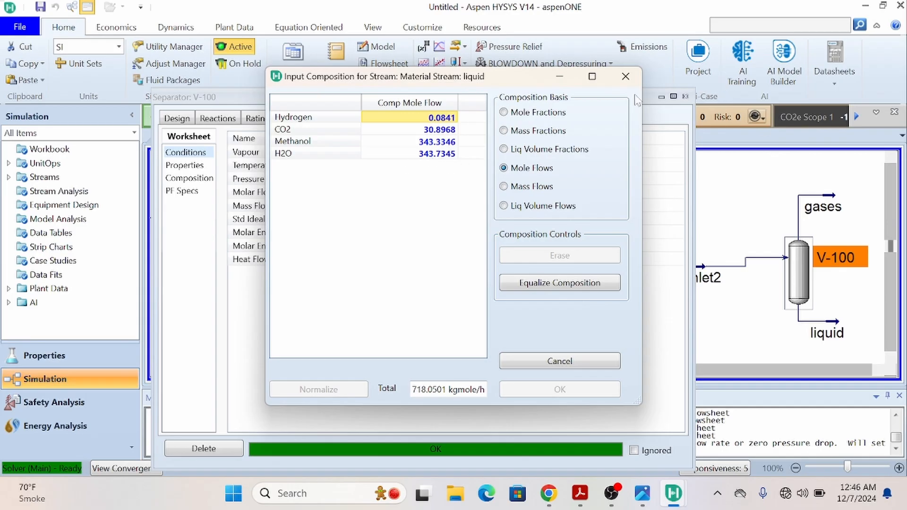
{"action": "left_click", "coordinate": [559, 77]}
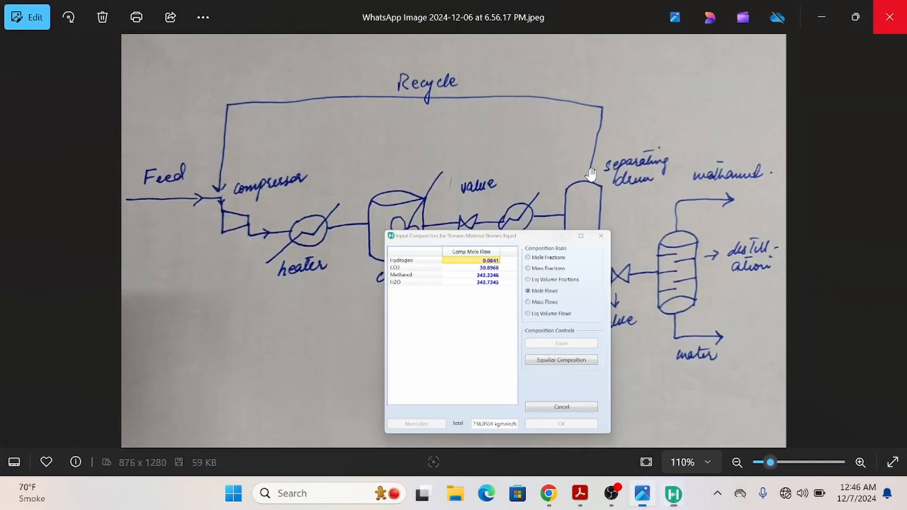
{"action": "key", "text": "alt+Tab"}
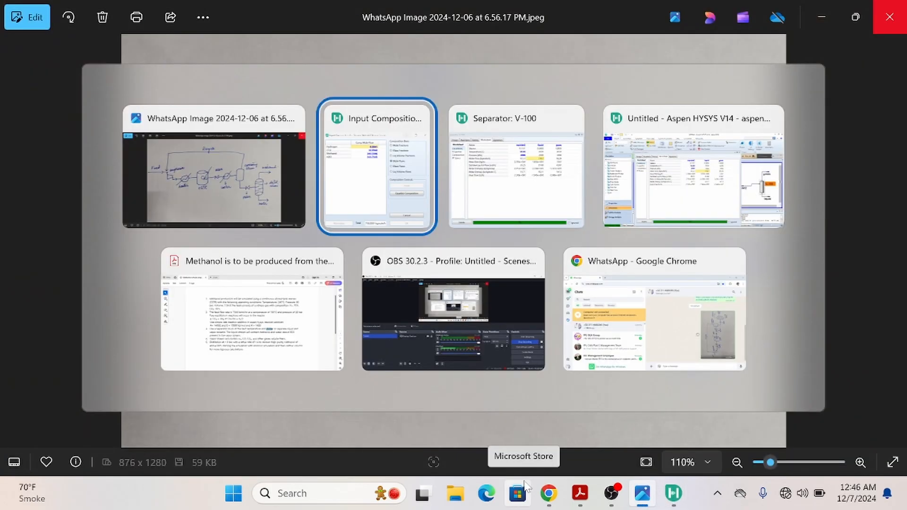
{"action": "key", "text": "alt+Tab"}
{"action": "key", "text": "alt+Tab"}
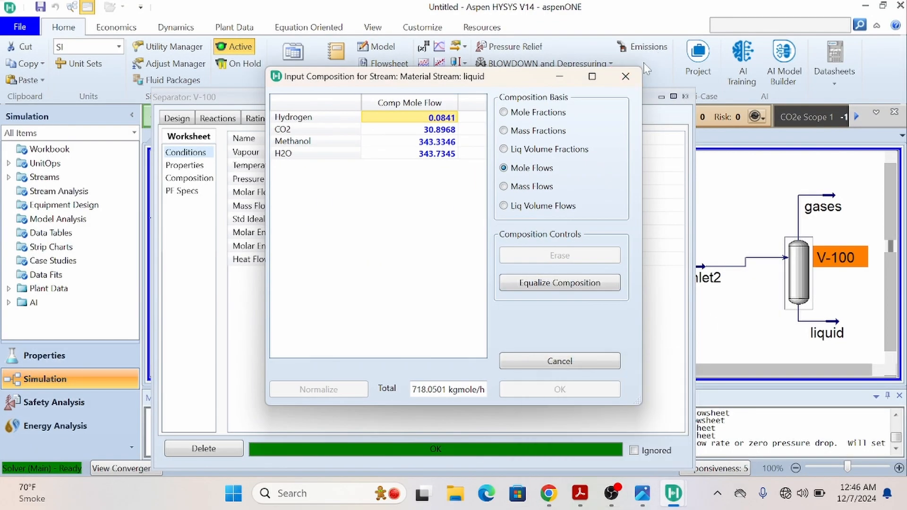
{"action": "left_click", "coordinate": [625, 76]}
Step: Set the sepinlet2 temperature to 45 °C in the separator V-100 worksheet and close it
{"action": "left_click", "coordinate": [437, 168]}
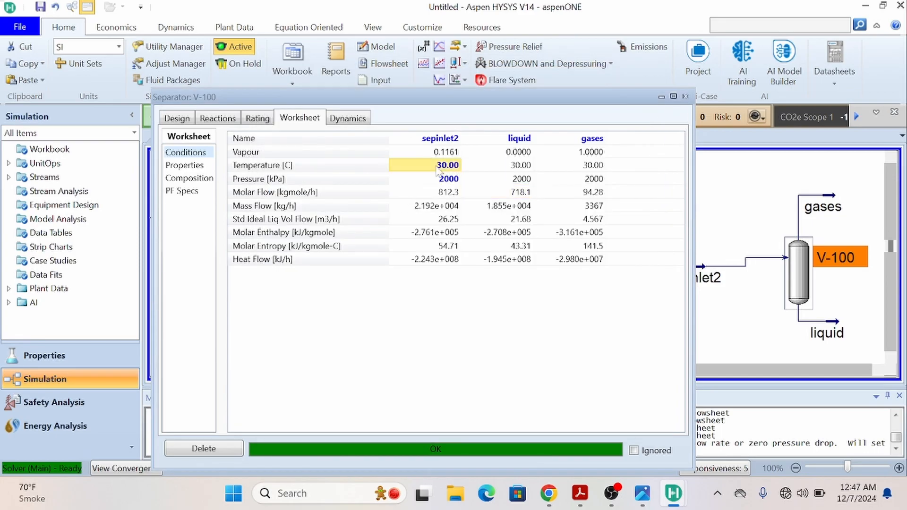
{"action": "type", "text": "45"}
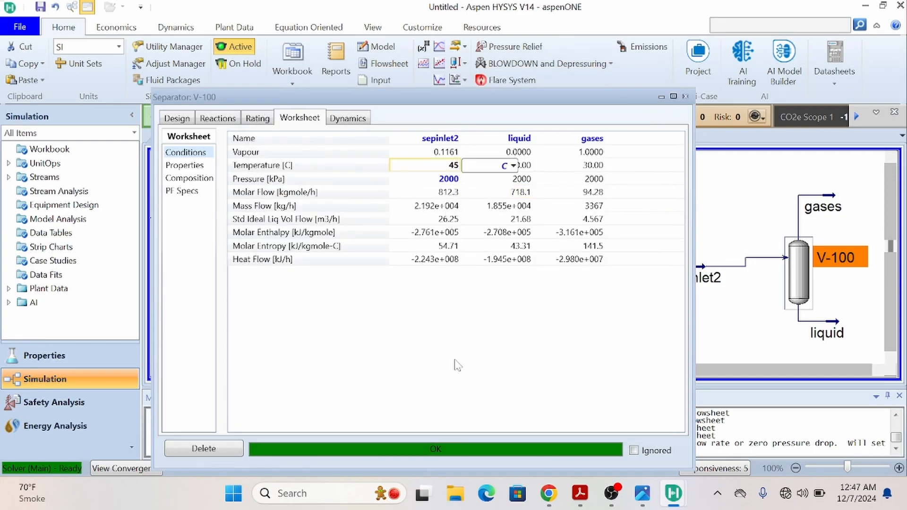
{"action": "key", "text": "Return"}
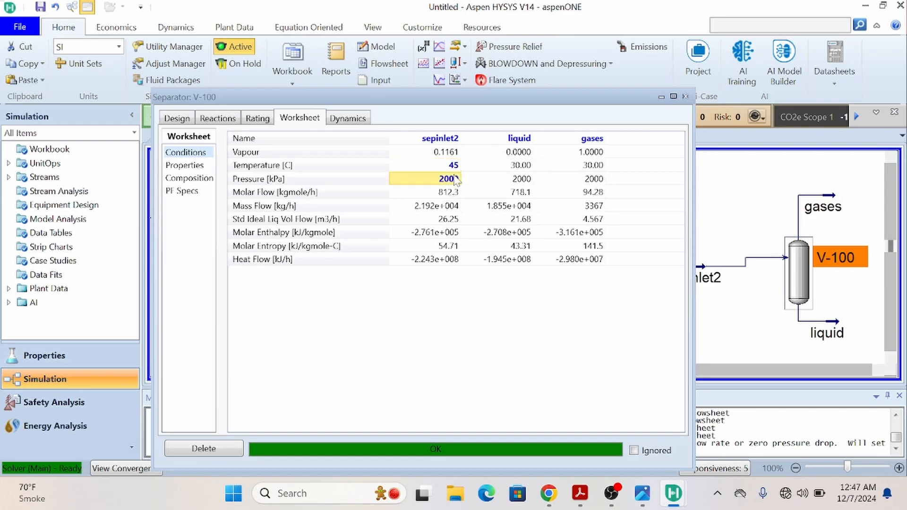
{"action": "left_click", "coordinate": [685, 97]}
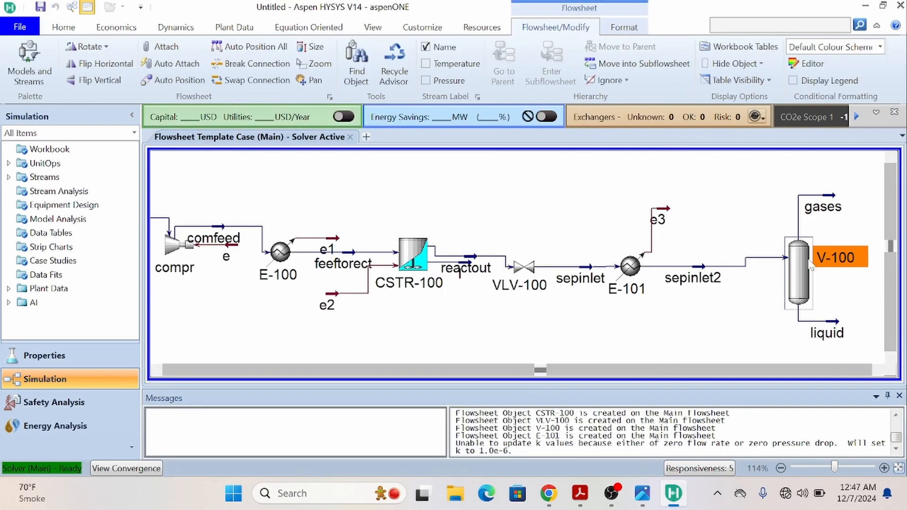
Step: Reopen separator V-100 and examine the liquid stream's component mole flows with the 45 °C inlet
{"action": "double_click", "coordinate": [794, 262]}
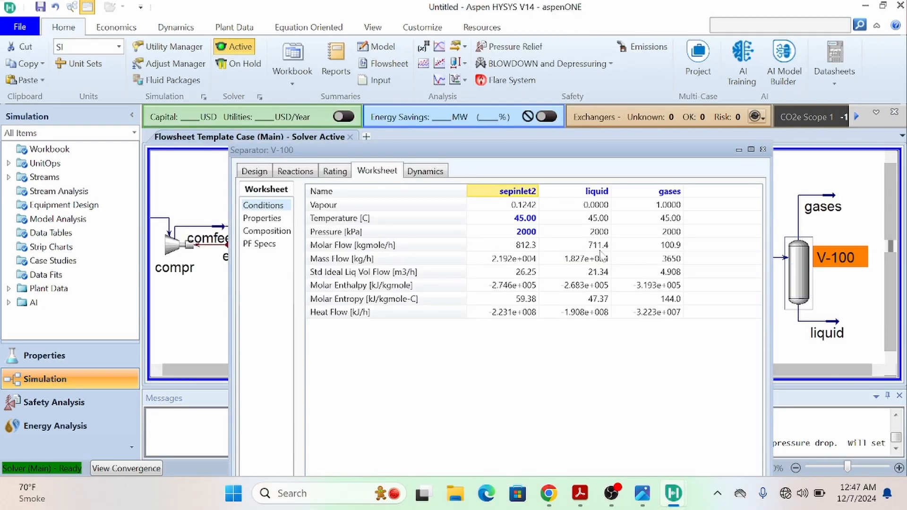
{"action": "double_click", "coordinate": [598, 245]}
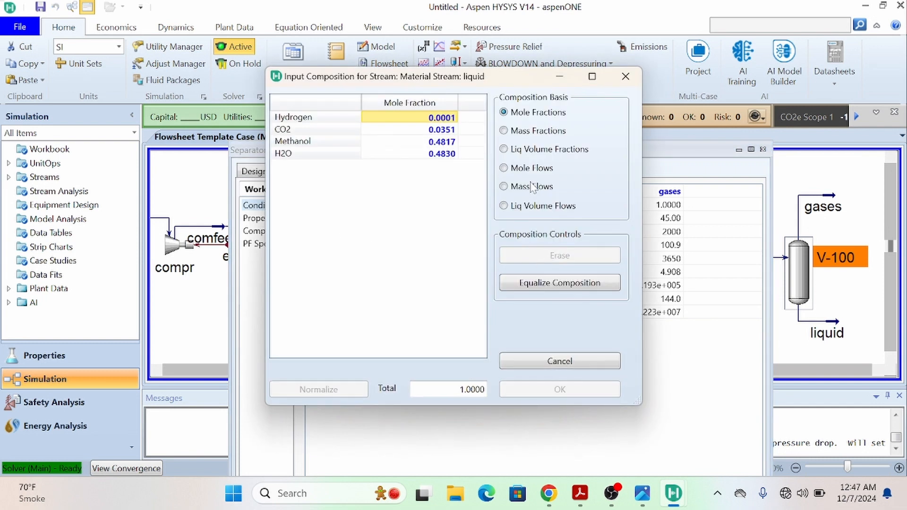
{"action": "left_click", "coordinate": [503, 169]}
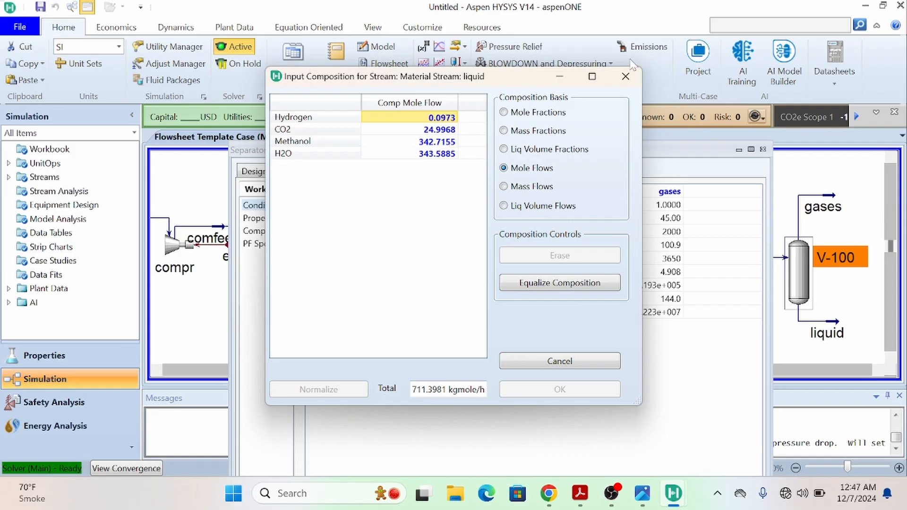
{"action": "left_click", "coordinate": [625, 76]}
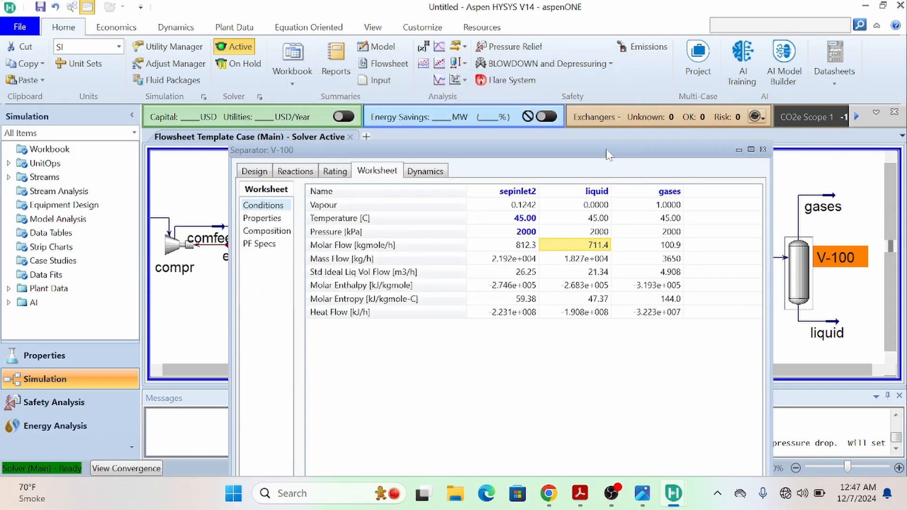
{"action": "left_click_drag", "start_coordinate": [609, 155], "coordinate": [509, 78]}
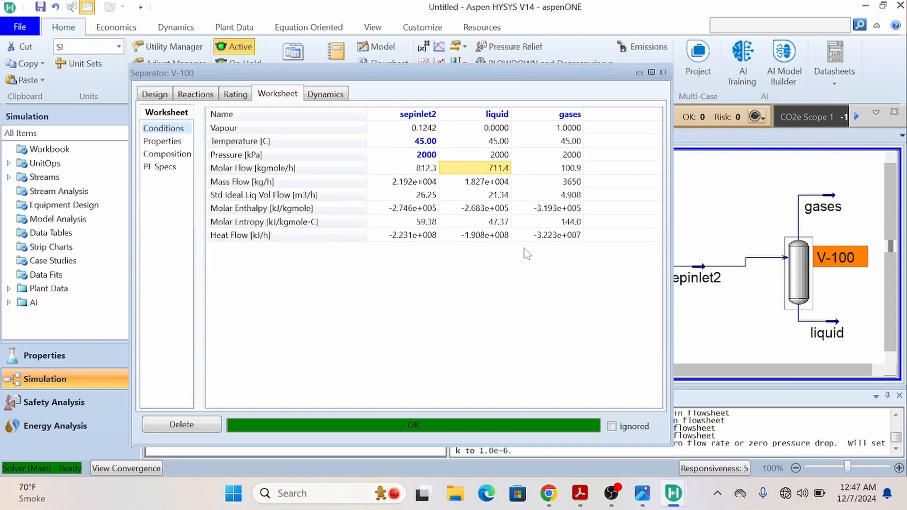
{"action": "left_click", "coordinate": [663, 72]}
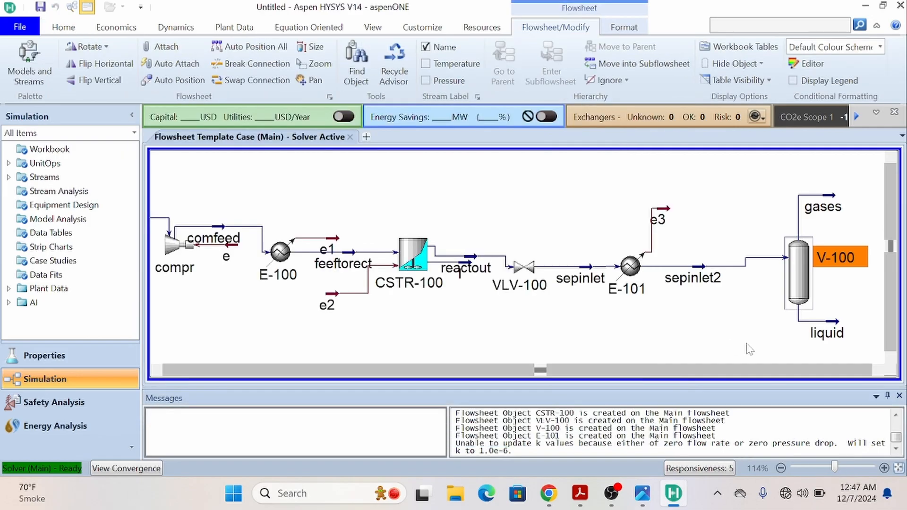
Step: Move the gases stream farther up above separator V-100 on the flowsheet
{"action": "left_click", "coordinate": [878, 370]}
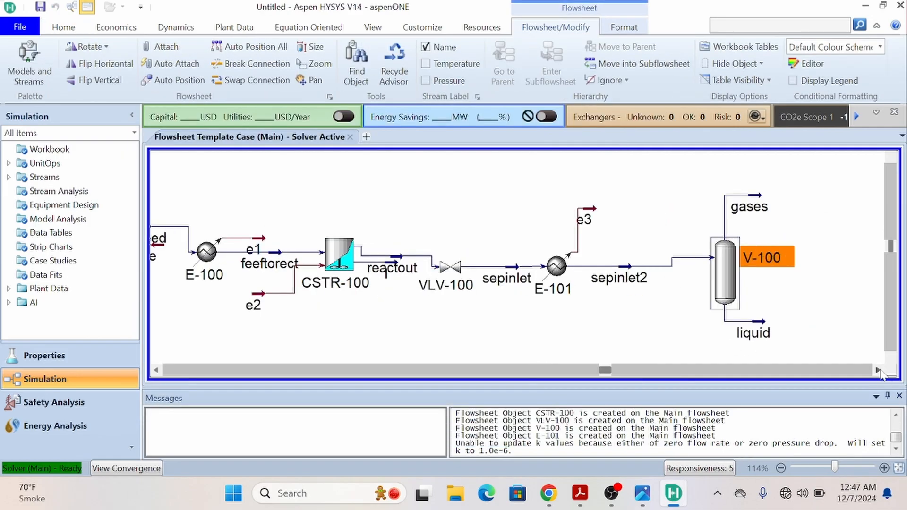
{"action": "left_click", "coordinate": [878, 370]}
{"action": "left_click", "coordinate": [878, 370]}
{"action": "left_click", "coordinate": [878, 370]}
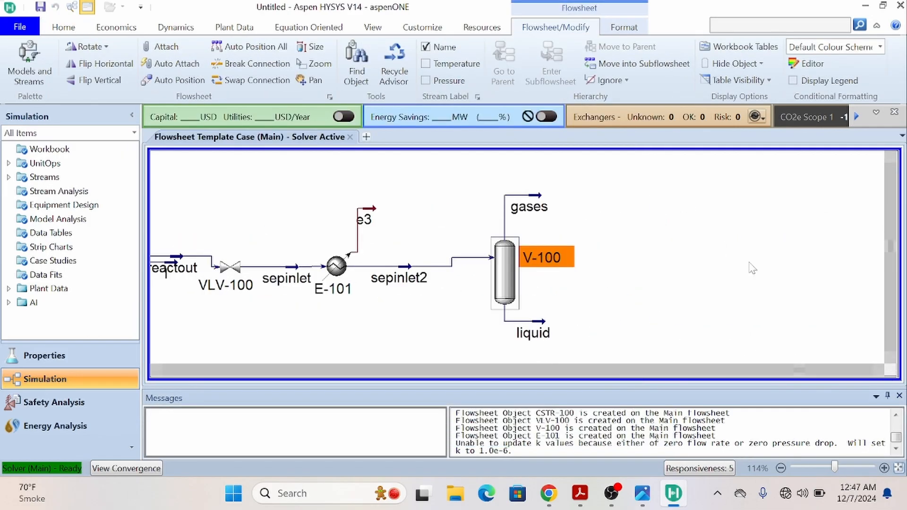
{"action": "left_click", "coordinate": [890, 159]}
{"action": "left_click", "coordinate": [889, 158]}
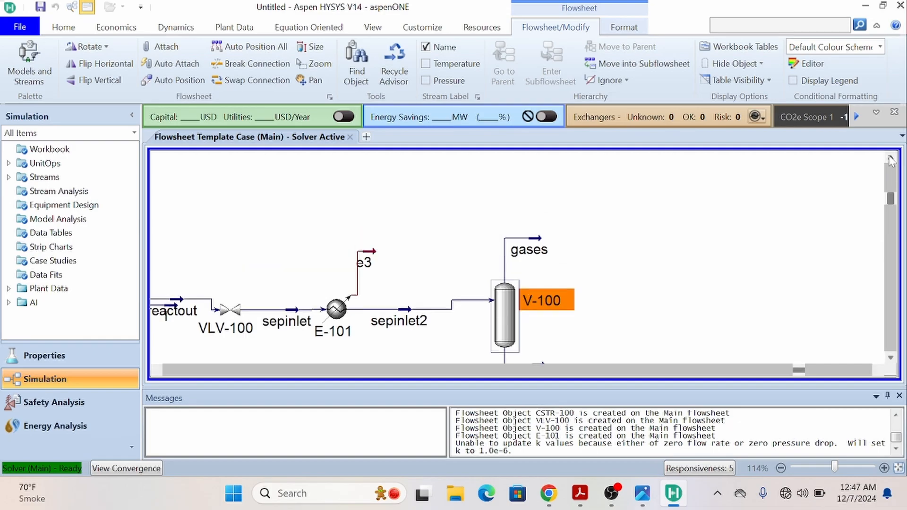
{"action": "mouse_move", "coordinate": [543, 248]}
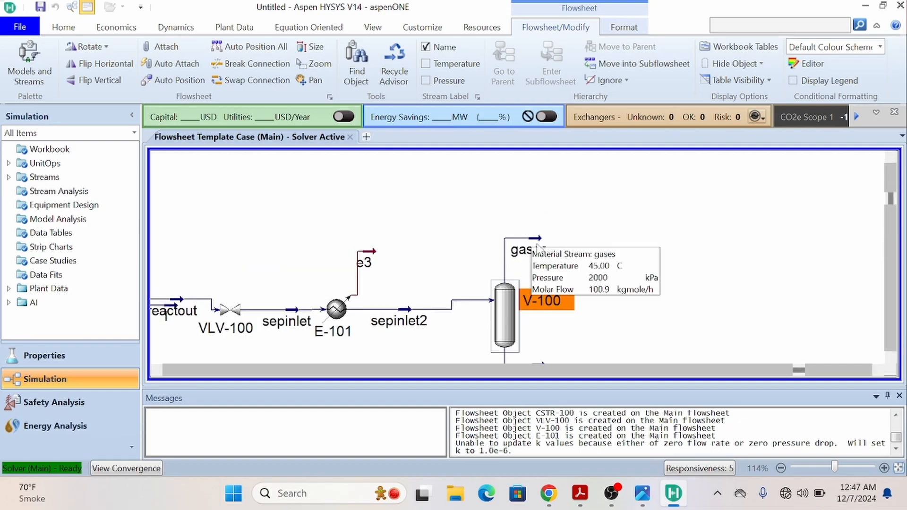
{"action": "left_click_drag", "start_coordinate": [537, 249], "coordinate": [537, 216]}
{"action": "left_click", "coordinate": [640, 277]}
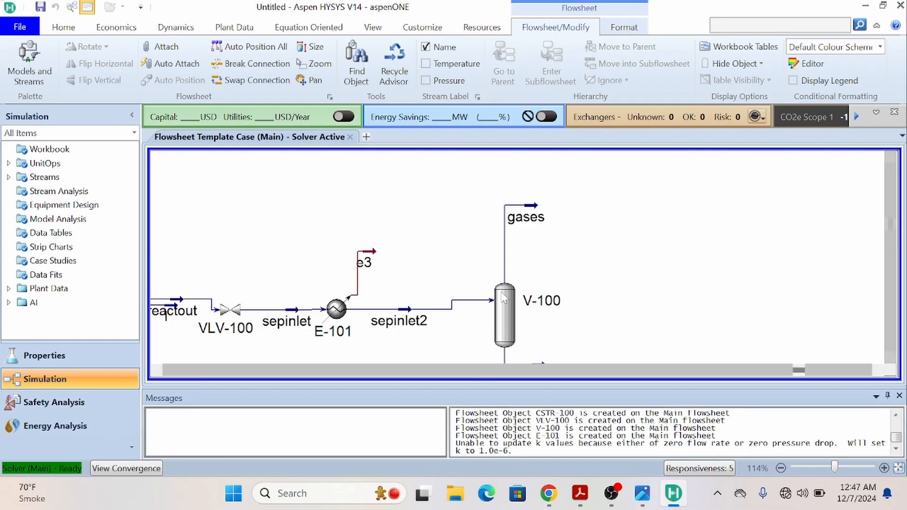
Step: Flip the gases stream horizontally so its arrow points back toward the start of the process
{"action": "left_click", "coordinate": [532, 212]}
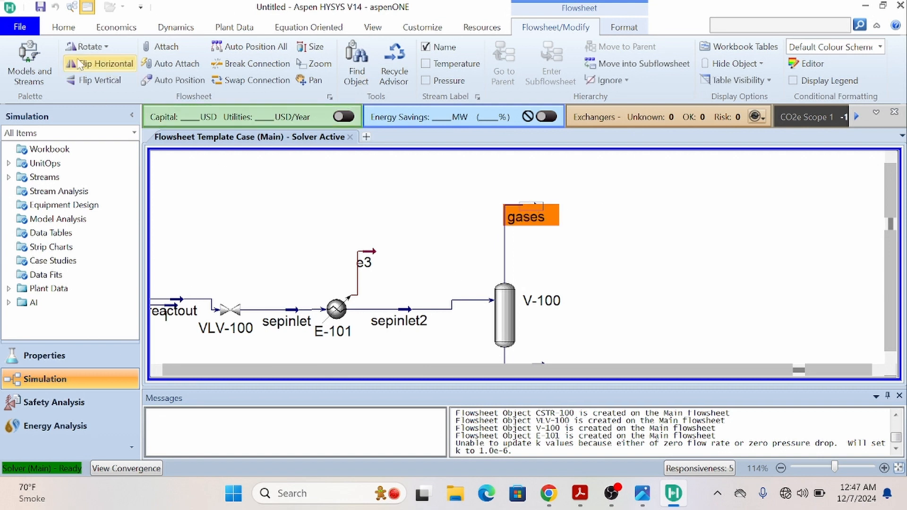
{"action": "left_click", "coordinate": [110, 67]}
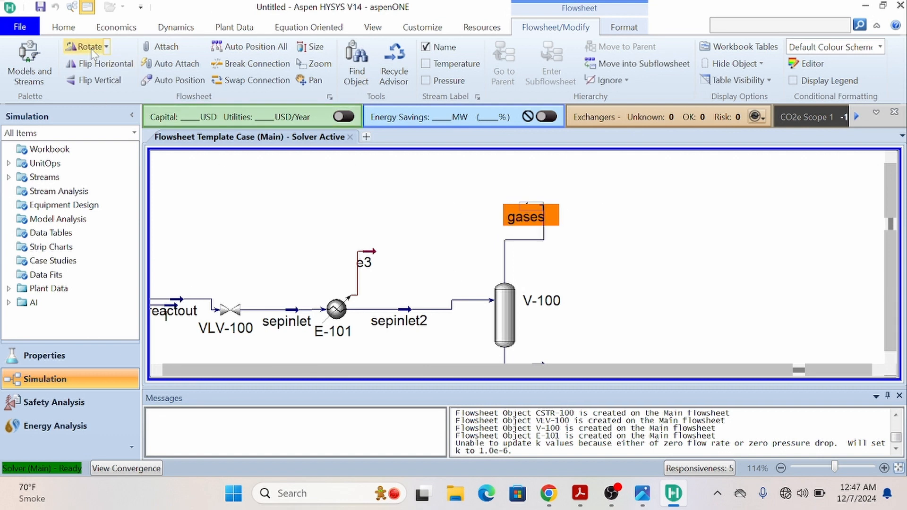
{"action": "left_click", "coordinate": [716, 235]}
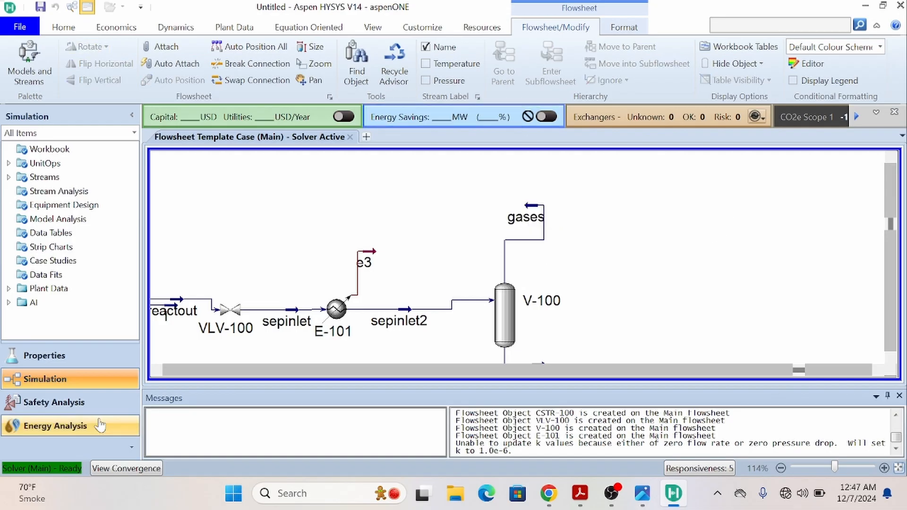
Step: Add a Recycle block to the flowsheet above reactor CSTR-100
{"action": "left_click", "coordinate": [156, 370]}
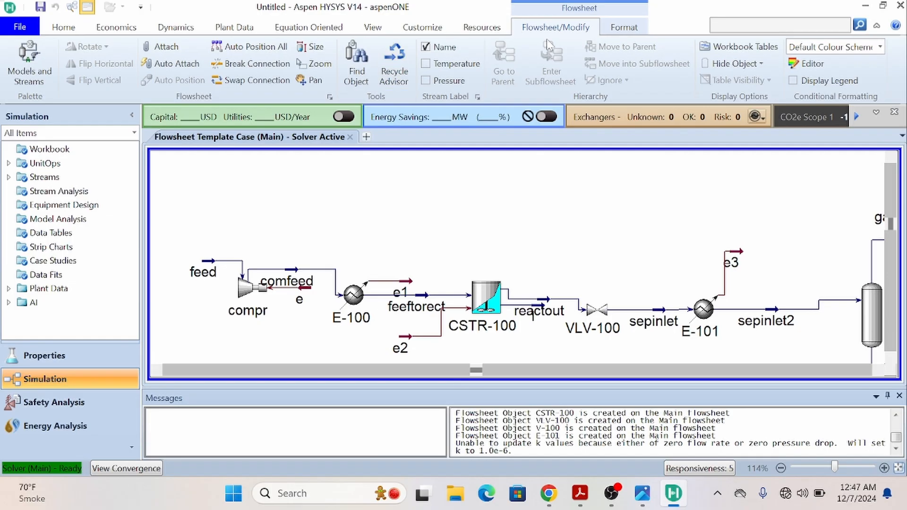
{"action": "left_click", "coordinate": [29, 60]}
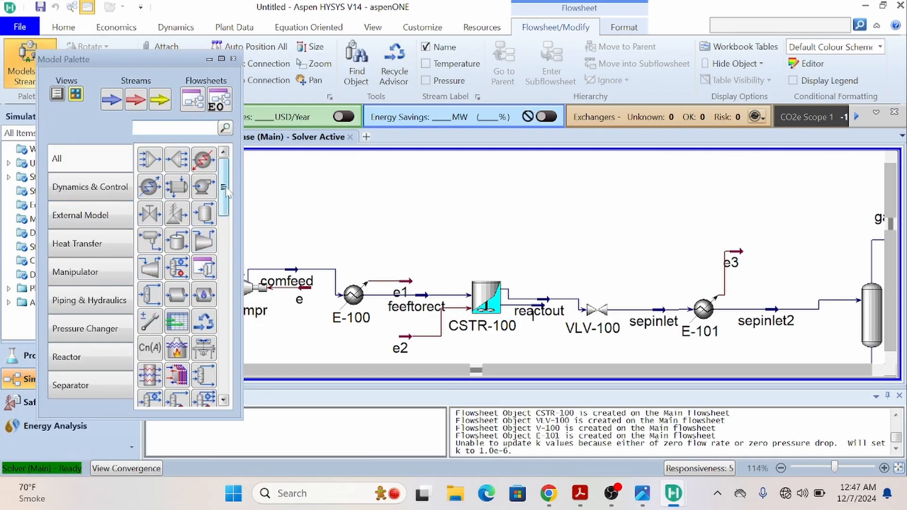
{"action": "left_click_drag", "start_coordinate": [223, 188], "coordinate": [222, 215]}
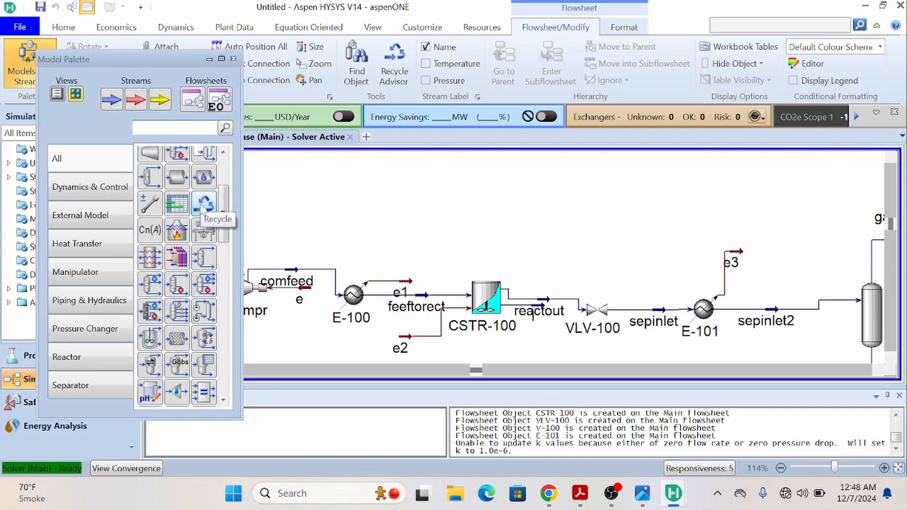
{"action": "left_click", "coordinate": [203, 205]}
{"action": "left_click", "coordinate": [479, 198]}
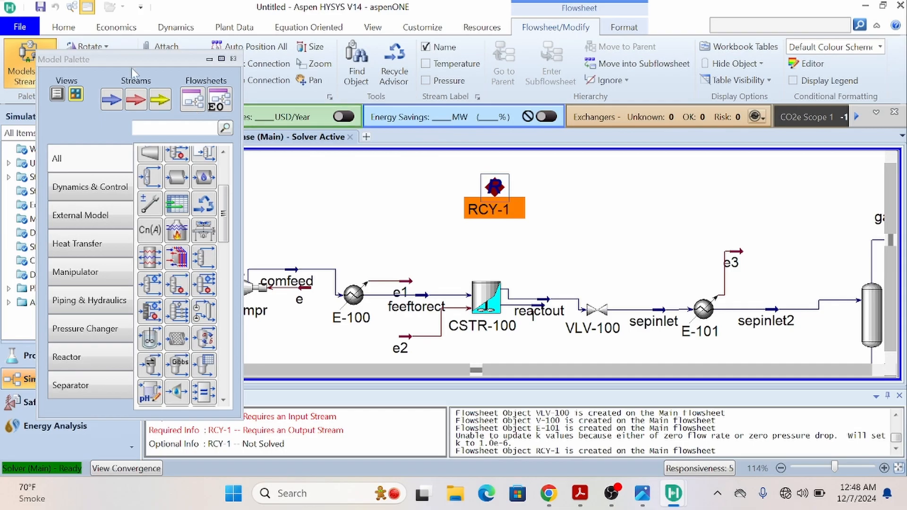
{"action": "left_click_drag", "start_coordinate": [130, 62], "coordinate": [91, 70]}
{"action": "left_click", "coordinate": [193, 69]}
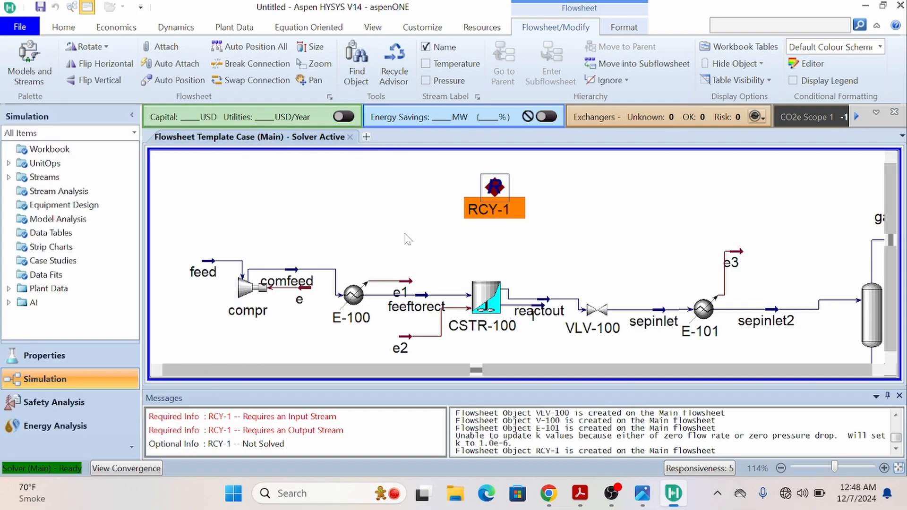
Step: Connect the recycle block RCY-1 with gases as inlet and a new outlet stream named recyc
{"action": "double_click", "coordinate": [494, 189]}
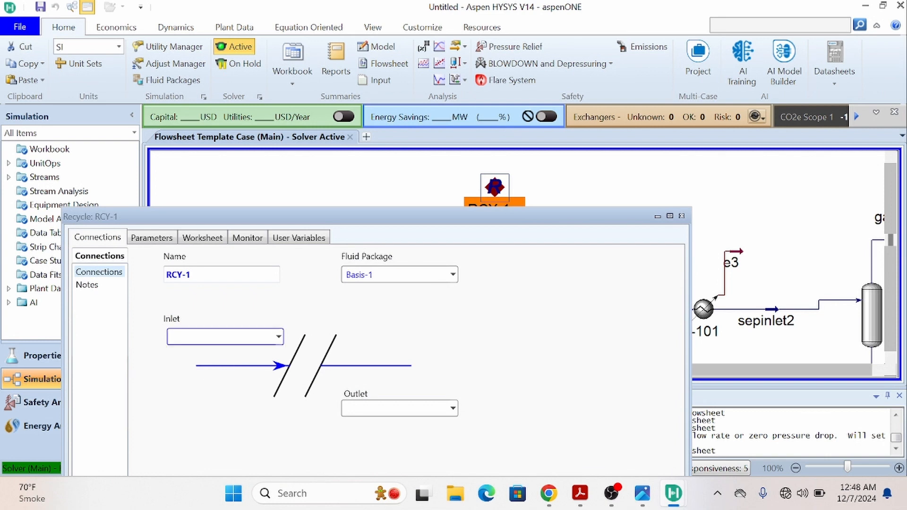
{"action": "left_click", "coordinate": [279, 336]}
{"action": "left_click", "coordinate": [219, 384]}
{"action": "key", "text": "Tab"}
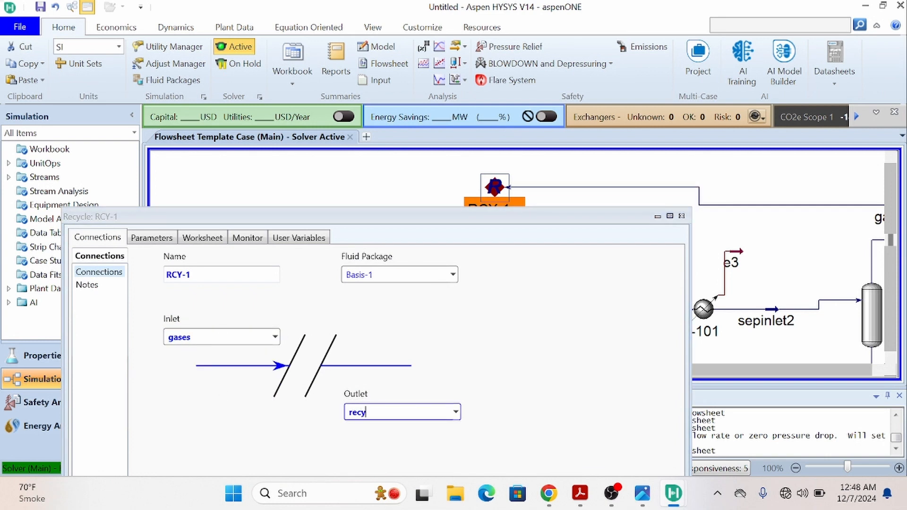
{"action": "type", "text": "recyc"}
{"action": "key", "text": "Return"}
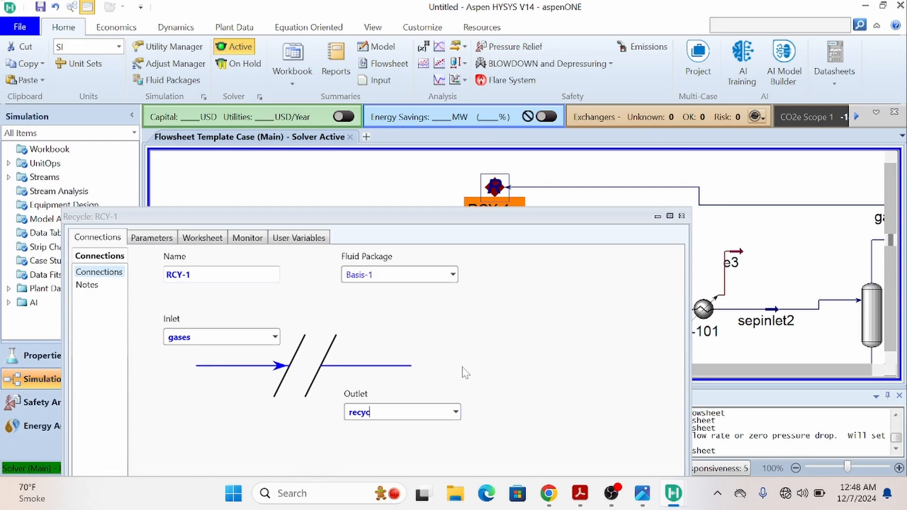
{"action": "left_click", "coordinate": [681, 216]}
Step: Move the feed stream farther away from the compressor compr and break the connection between them
{"action": "left_click", "coordinate": [157, 370]}
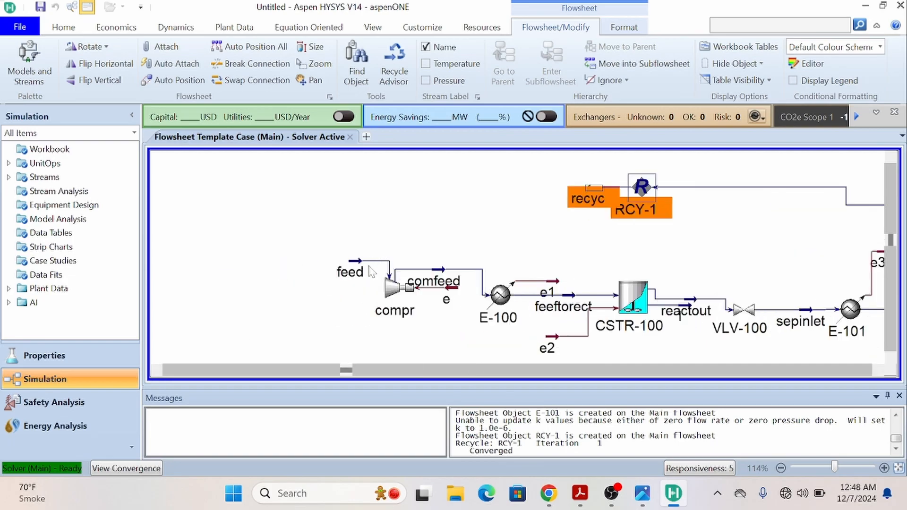
{"action": "left_click", "coordinate": [378, 272]}
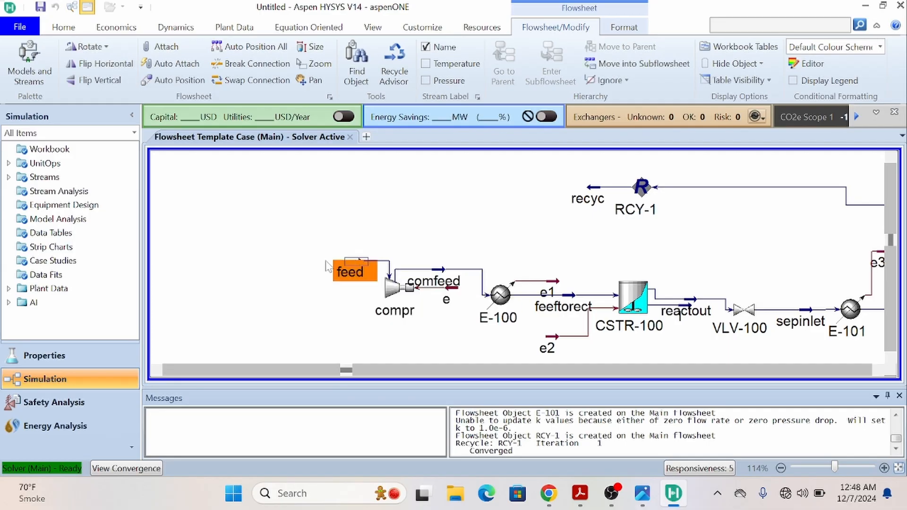
{"action": "left_click_drag", "start_coordinate": [370, 270], "coordinate": [322, 271]}
{"action": "left_click", "coordinate": [313, 307]}
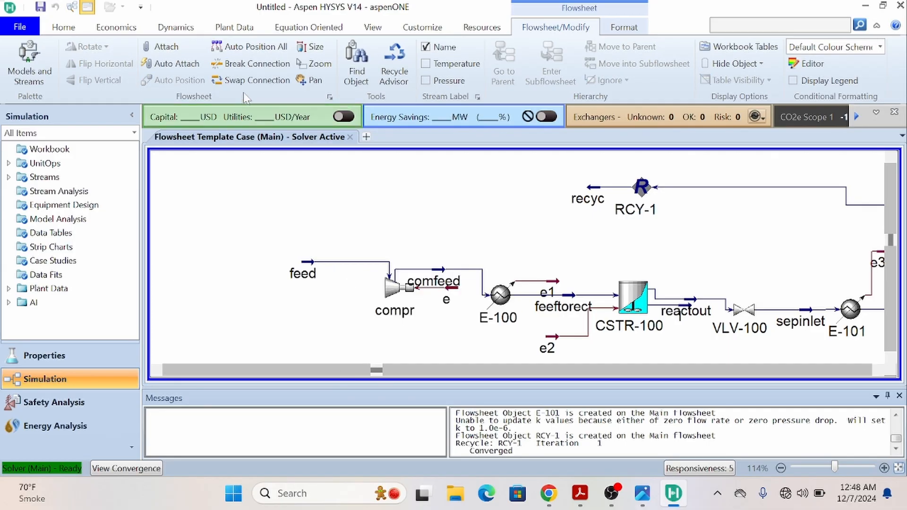
{"action": "left_click", "coordinate": [252, 64]}
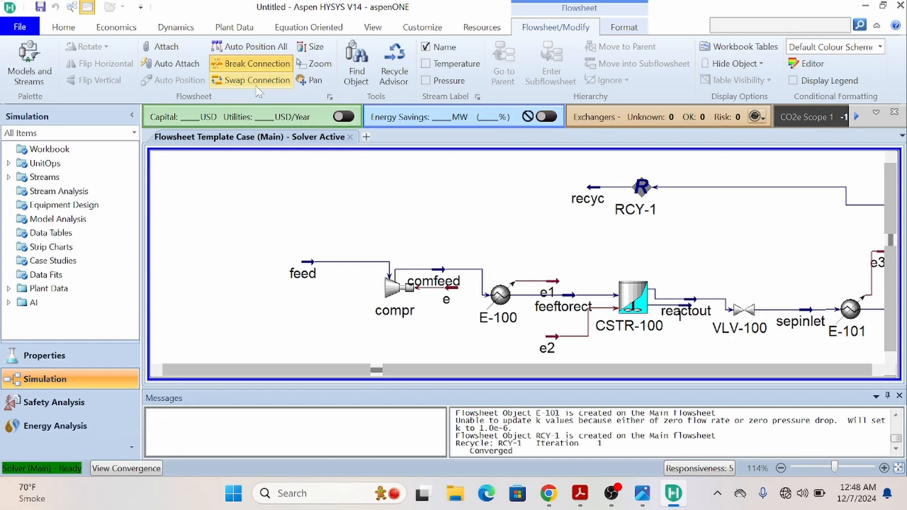
{"action": "left_click", "coordinate": [371, 262]}
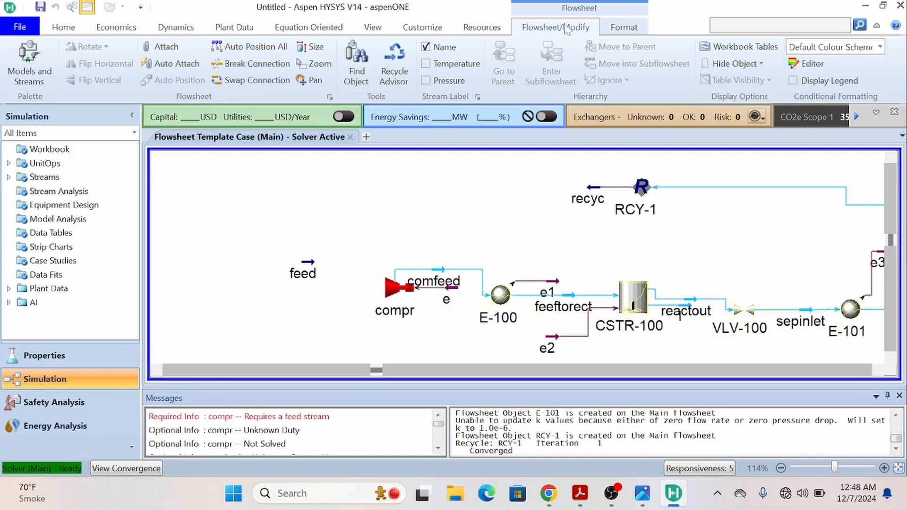
Step: Add a Mixer to the flowsheet between the feed stream and the compressor compr
{"action": "left_click", "coordinate": [28, 62]}
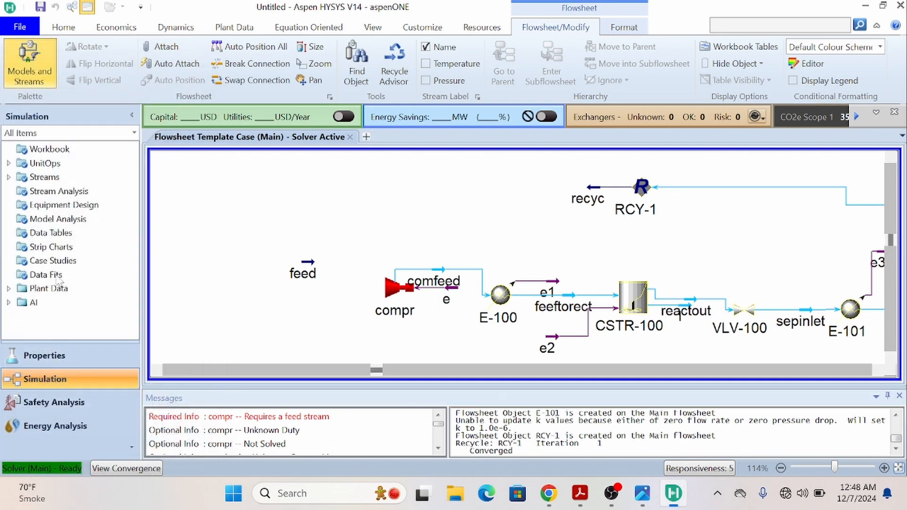
{"action": "left_click", "coordinate": [110, 168]}
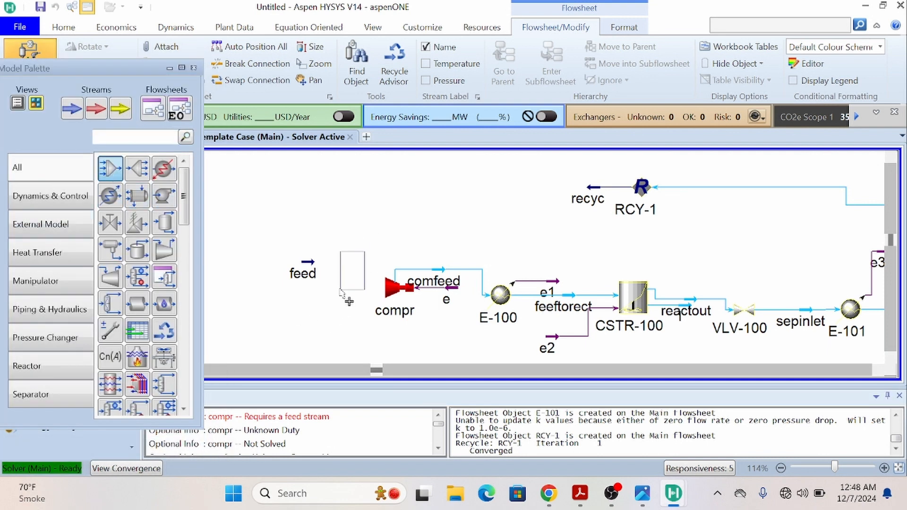
{"action": "left_click", "coordinate": [348, 301]}
{"action": "left_click", "coordinate": [193, 67]}
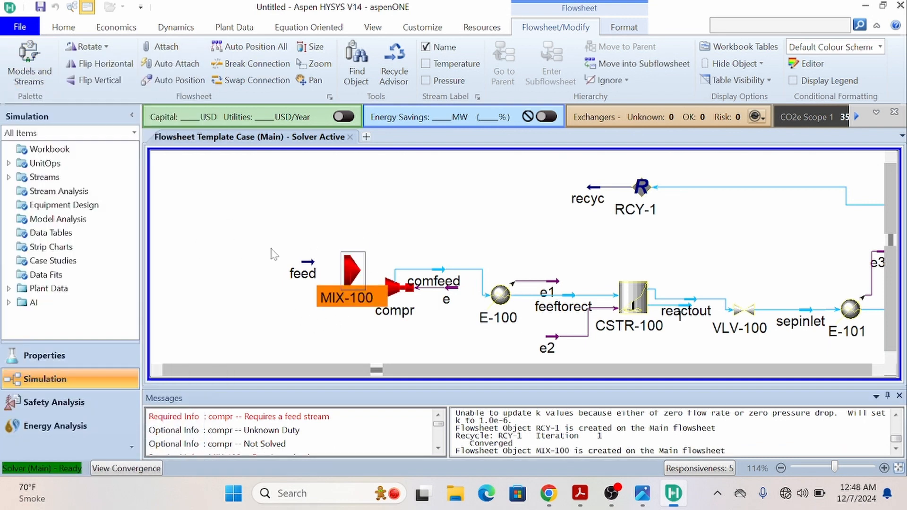
Step: Connect the mixer MIX-100 with feed and recyc as inlets and a new outlet stream named feed2
{"action": "left_click", "coordinate": [307, 264]}
{"action": "double_click", "coordinate": [352, 274]}
{"action": "left_click_drag", "start_coordinate": [378, 333], "coordinate": [717, 258]}
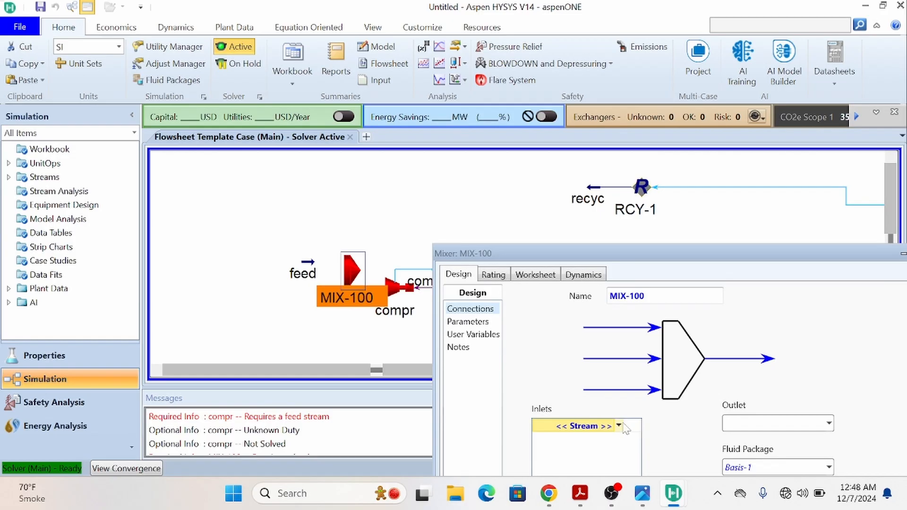
{"action": "left_click", "coordinate": [619, 425]}
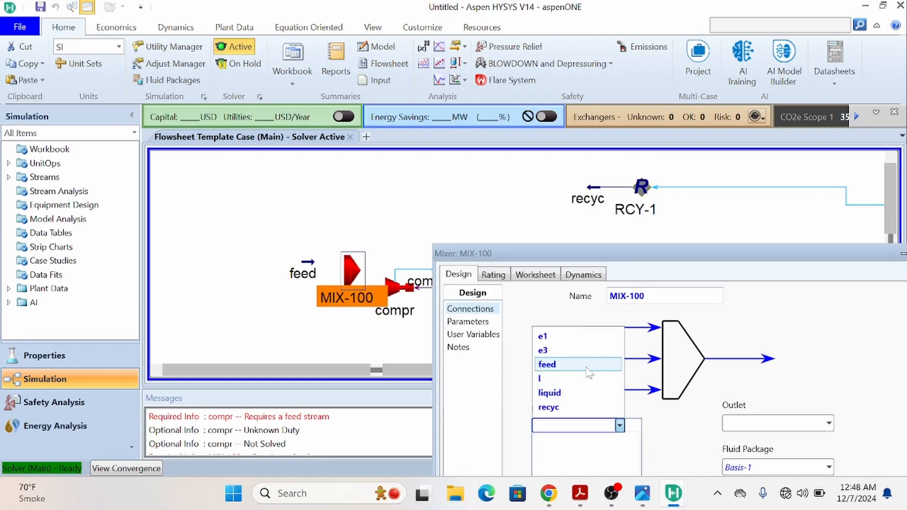
{"action": "left_click", "coordinate": [548, 365]}
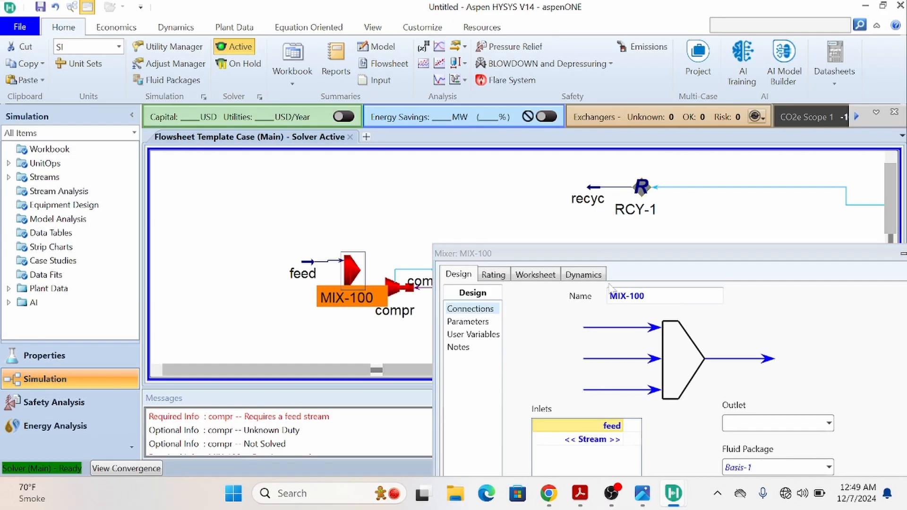
{"action": "left_click", "coordinate": [613, 440]}
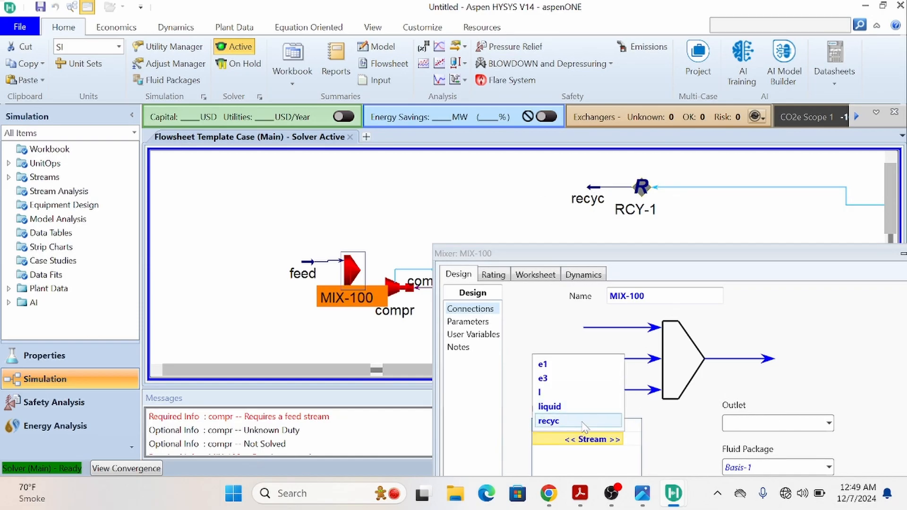
{"action": "left_click", "coordinate": [584, 422]}
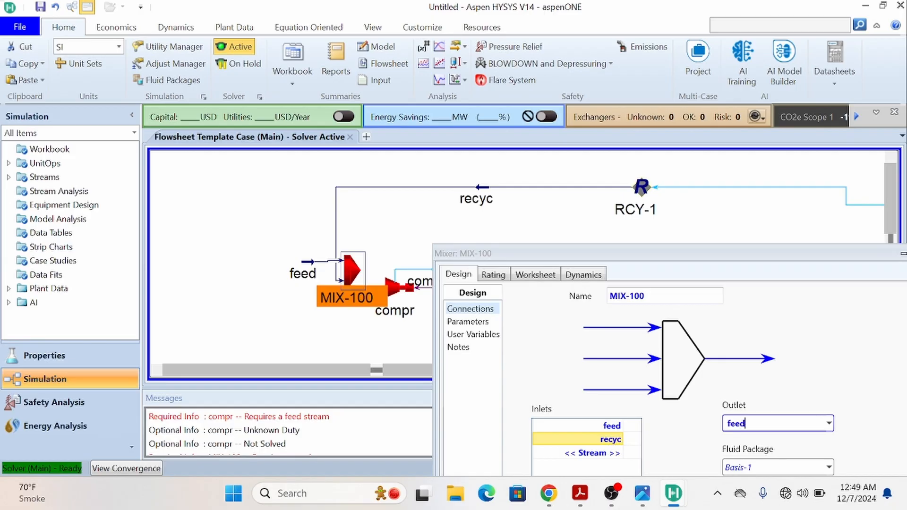
{"action": "key", "text": "Return"}
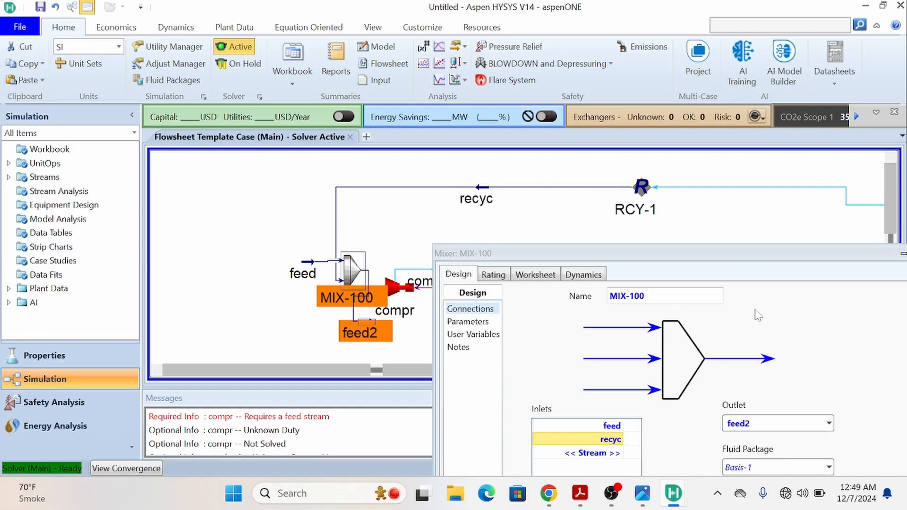
{"action": "left_click_drag", "start_coordinate": [722, 252], "coordinate": [517, 250]}
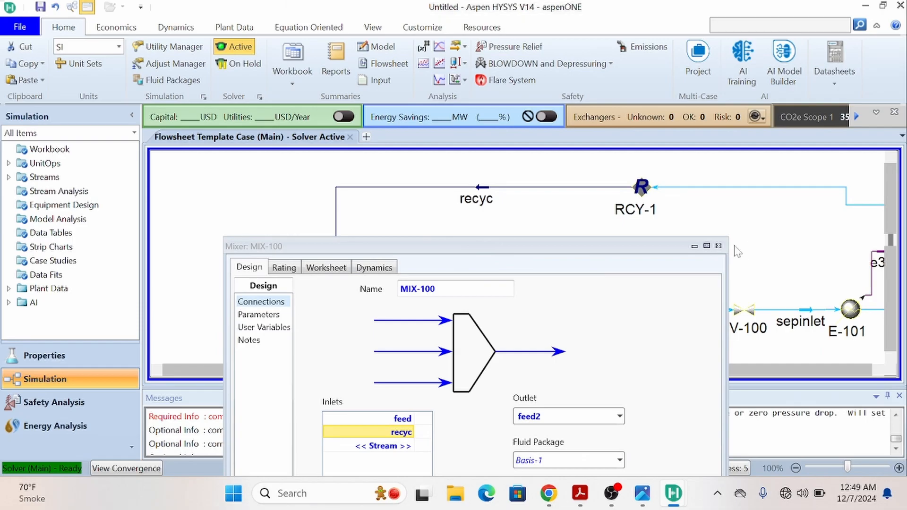
{"action": "left_click", "coordinate": [718, 245]}
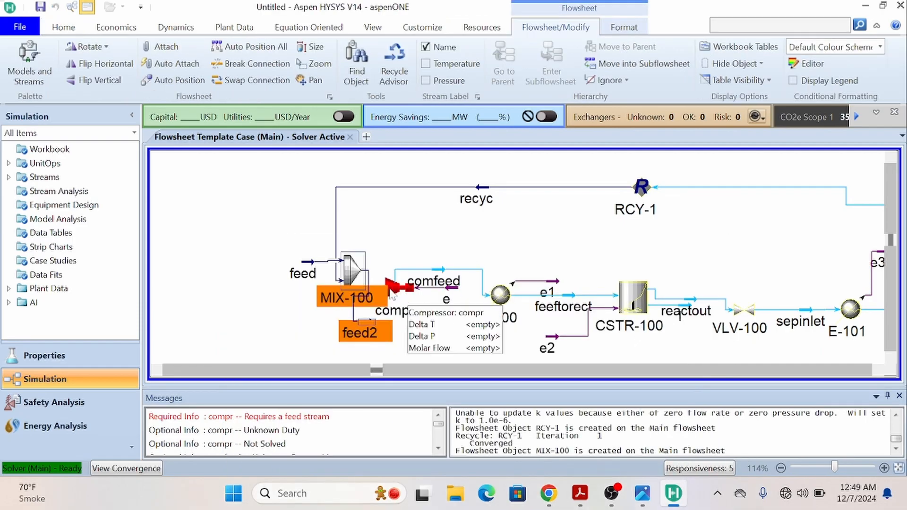
Step: Shift the compressor compr slightly away from the mixer and set its inlet stream to feed2
{"action": "left_click", "coordinate": [403, 292]}
{"action": "left_click_drag", "start_coordinate": [403, 292], "coordinate": [414, 291]}
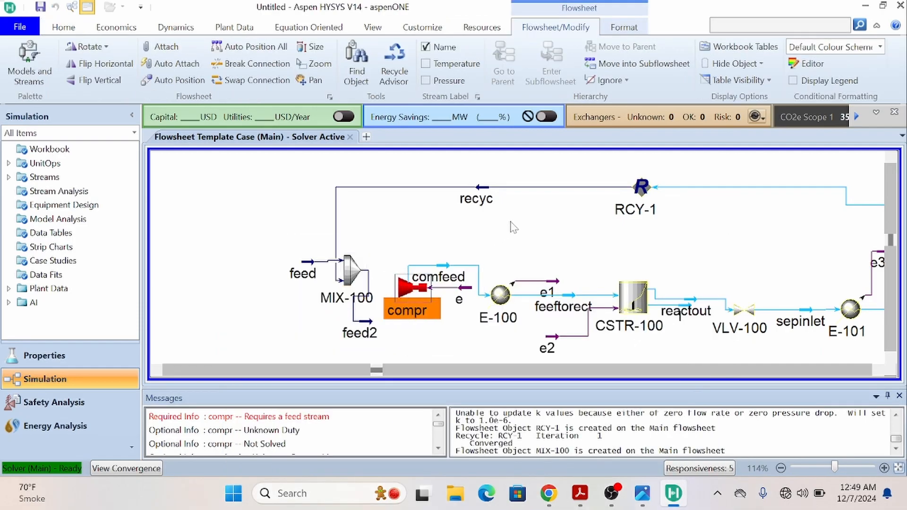
{"action": "double_click", "coordinate": [402, 291]}
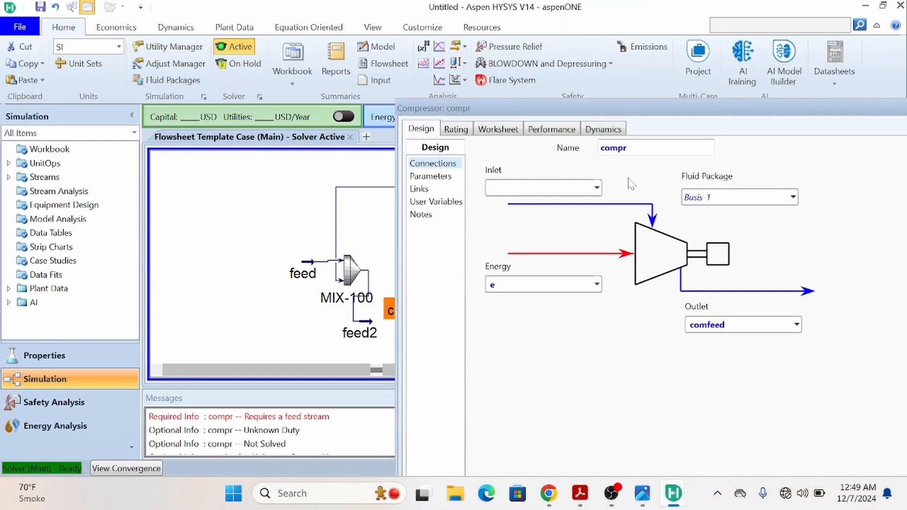
{"action": "left_click", "coordinate": [596, 188]}
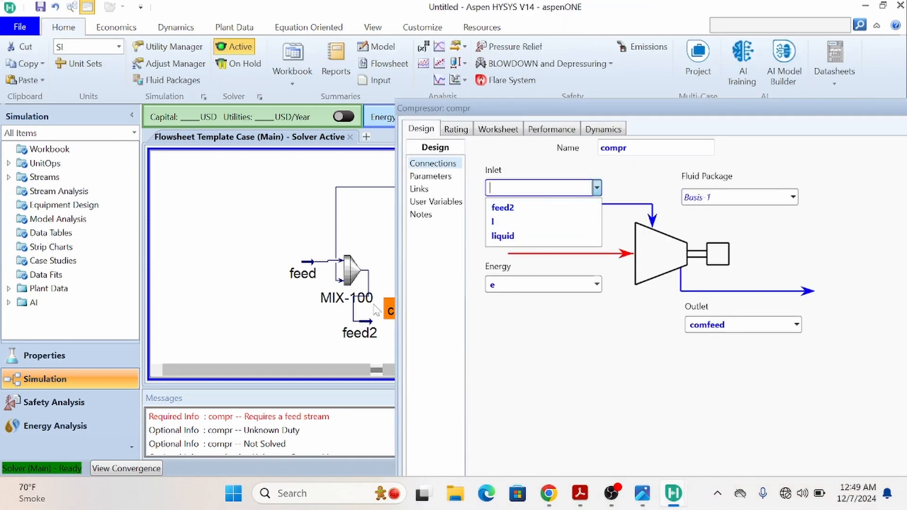
{"action": "left_click", "coordinate": [510, 208]}
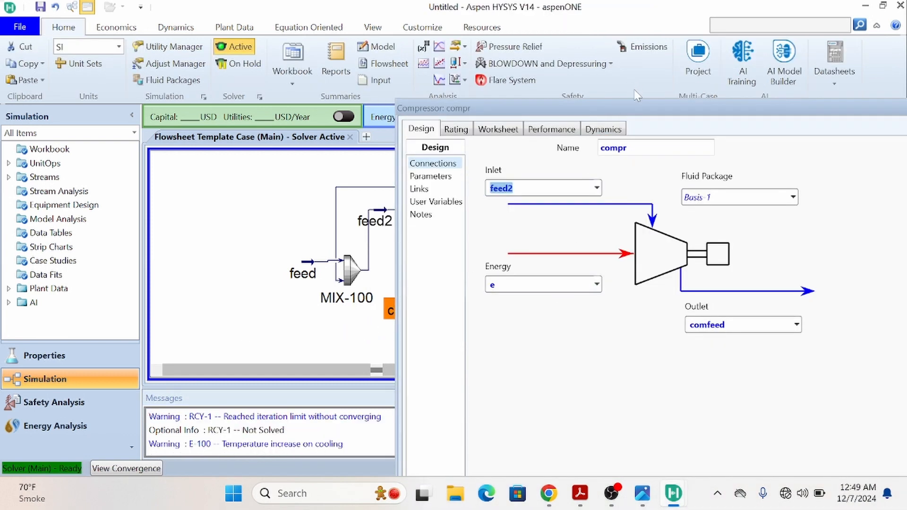
{"action": "left_click_drag", "start_coordinate": [640, 112], "coordinate": [403, 2]}
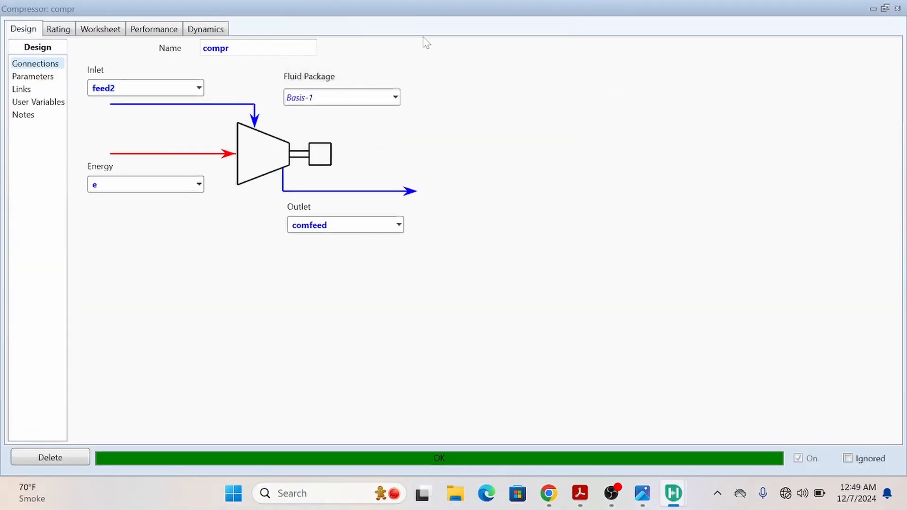
{"action": "left_click", "coordinate": [898, 8]}
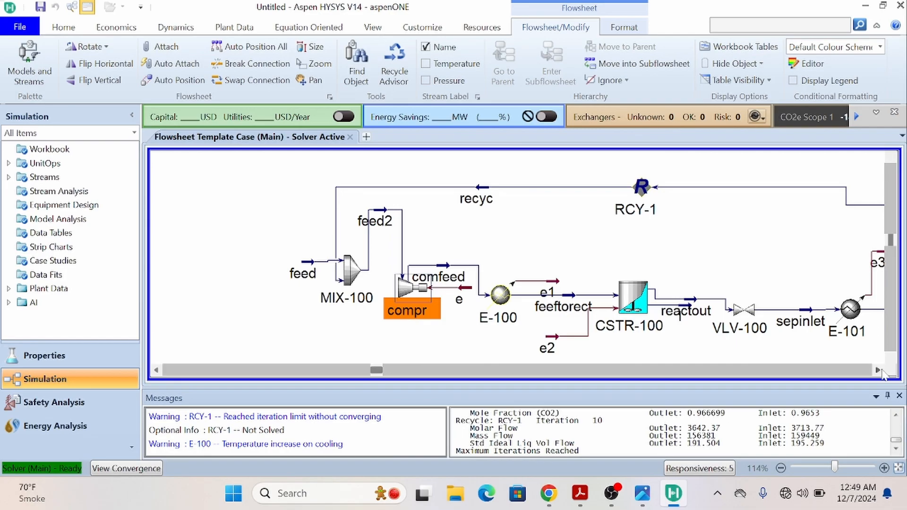
Step: Examine the composition of separator V-100's liquid stream on a mole flow basis, without changing it
{"action": "left_click", "coordinate": [878, 371]}
{"action": "left_click", "coordinate": [891, 357]}
{"action": "left_click", "coordinate": [890, 357]}
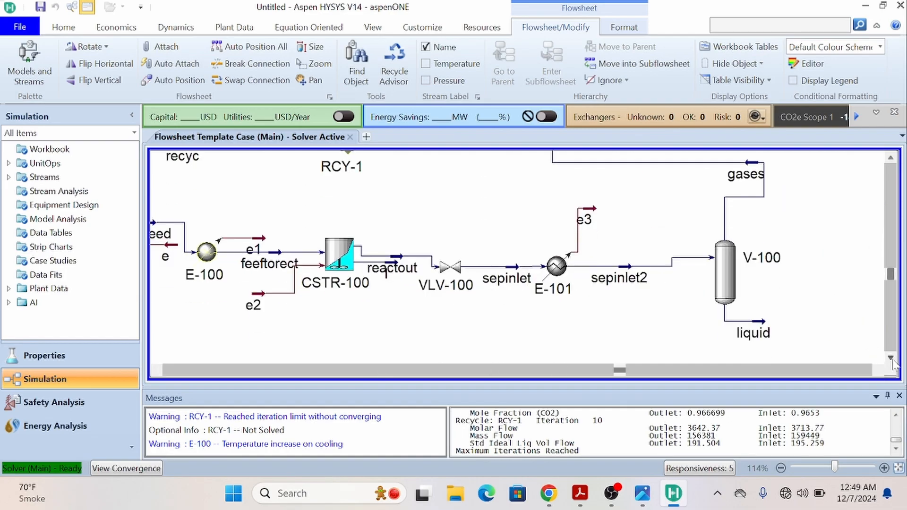
{"action": "left_click", "coordinate": [890, 357]}
{"action": "left_click", "coordinate": [828, 307]}
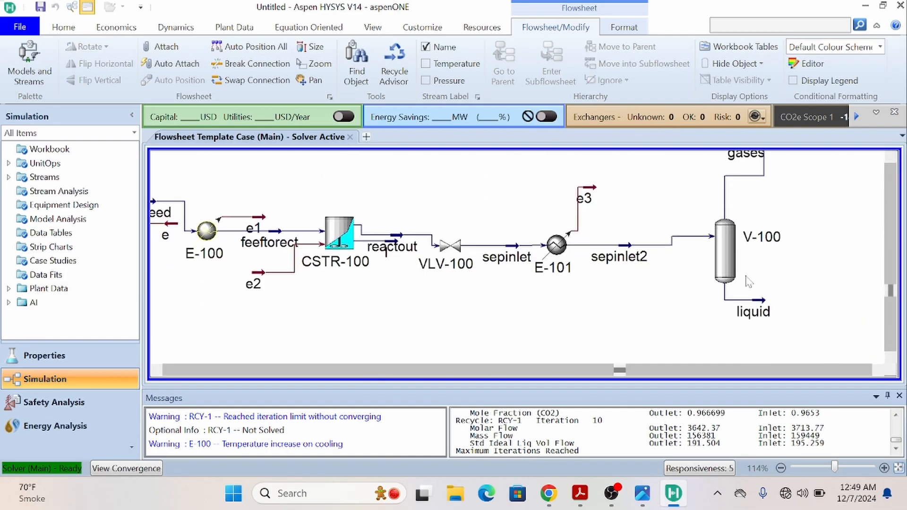
{"action": "double_click", "coordinate": [729, 253]}
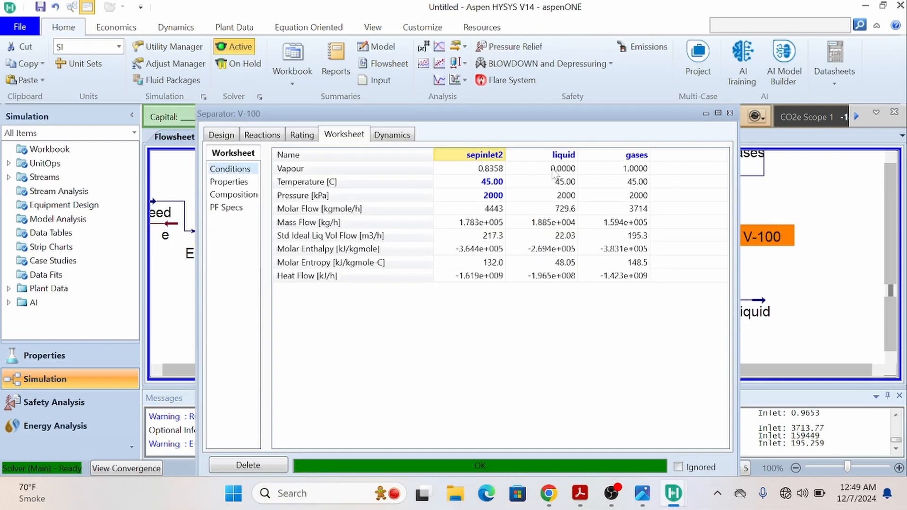
{"action": "left_click", "coordinate": [565, 209]}
{"action": "double_click", "coordinate": [565, 209]}
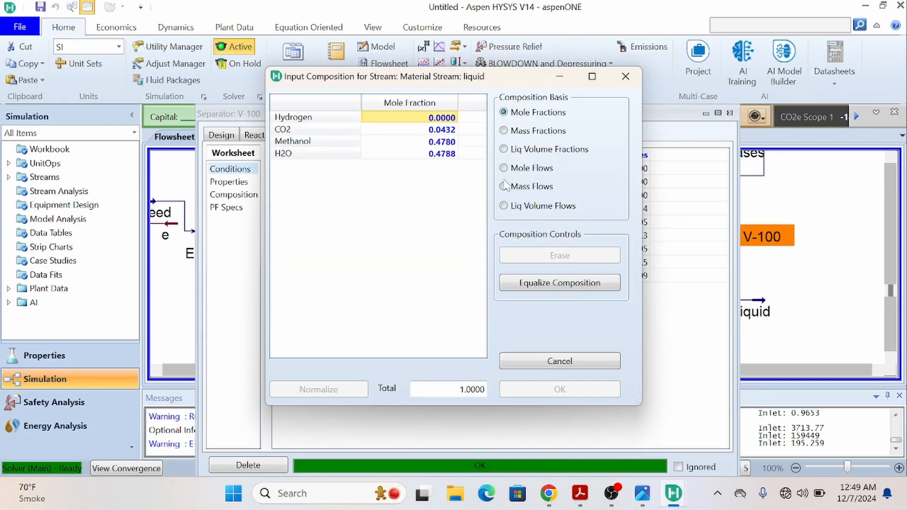
{"action": "left_click", "coordinate": [504, 167]}
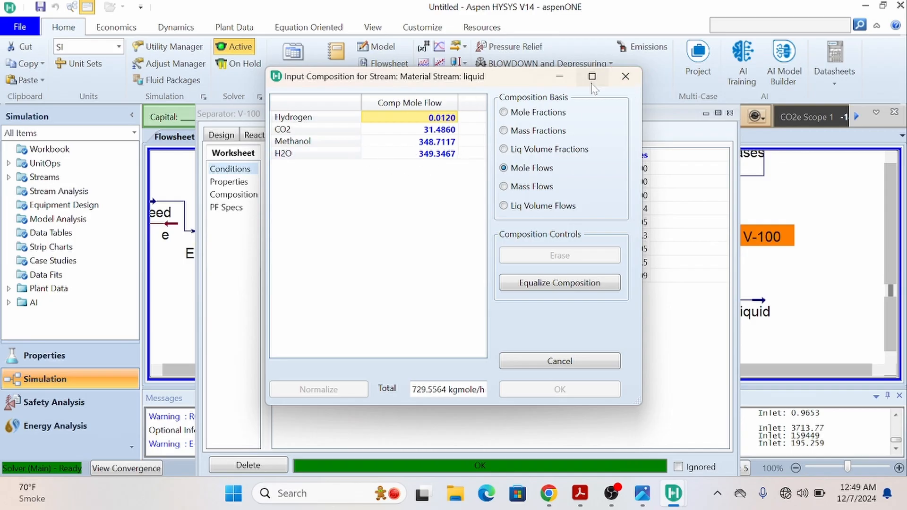
{"action": "left_click", "coordinate": [626, 77]}
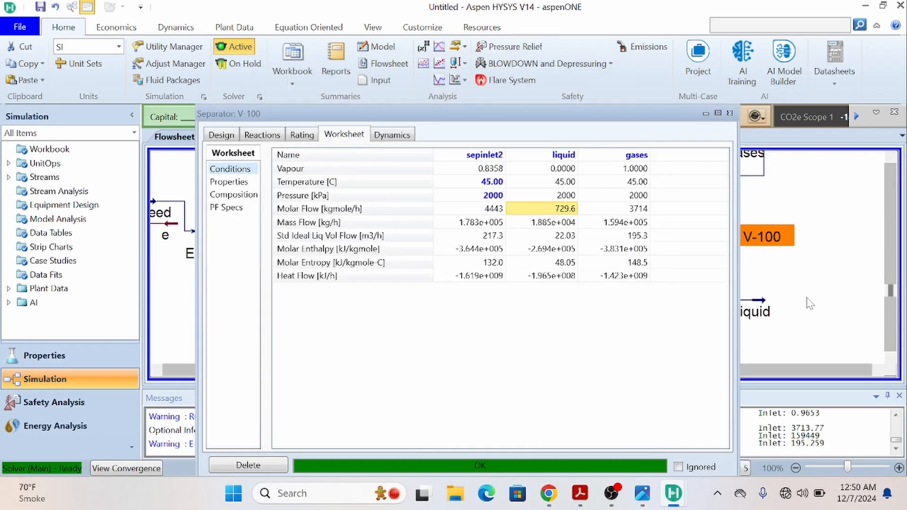
{"action": "left_click", "coordinate": [731, 114]}
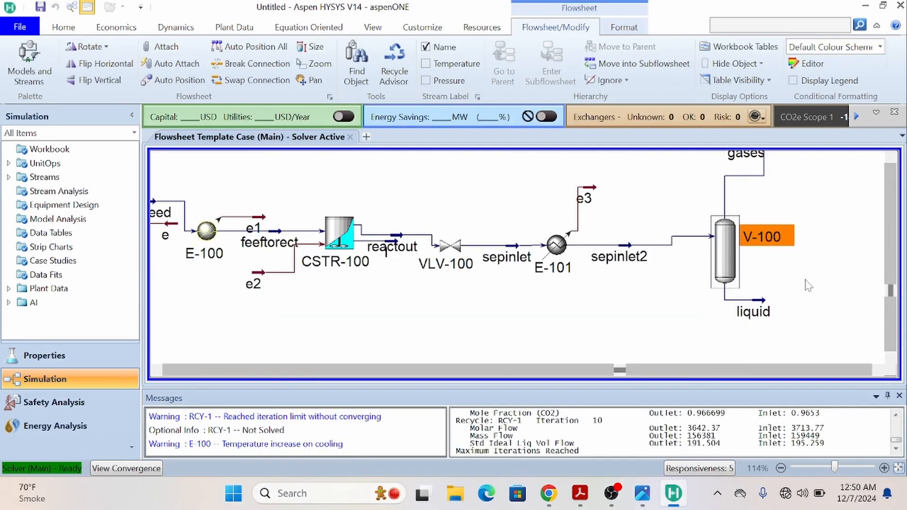
Step: Move the liquid stream slightly farther away from separator V-100
{"action": "left_click", "coordinate": [761, 301]}
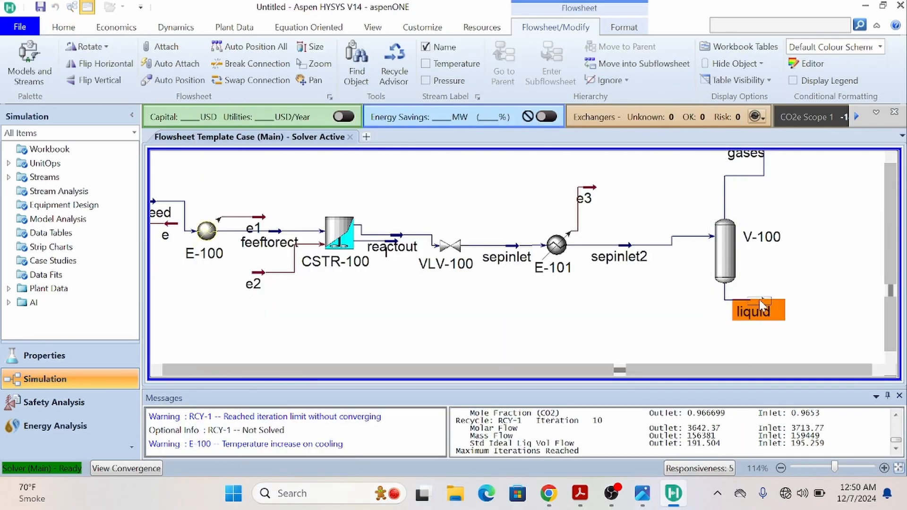
{"action": "left_click_drag", "start_coordinate": [760, 302], "coordinate": [786, 310]}
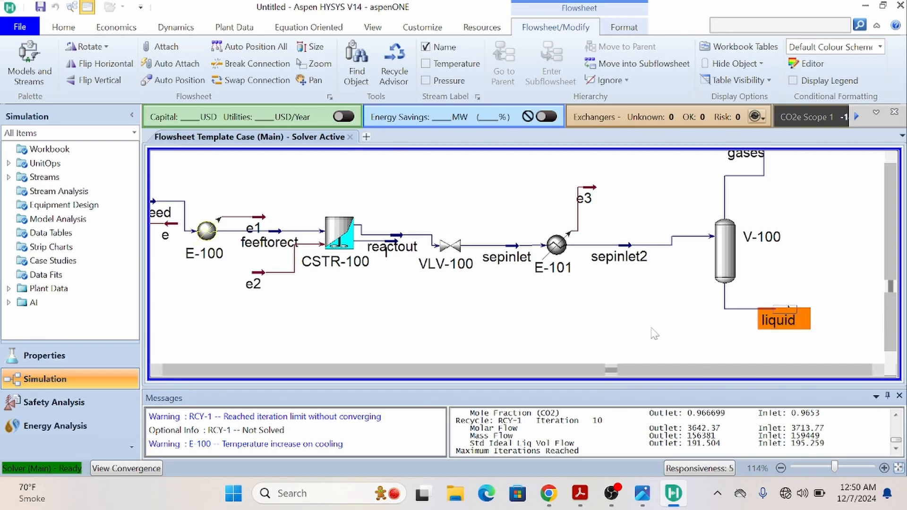
{"action": "left_click", "coordinate": [634, 325]}
Step: Switch to the process sketch and the Acrobat problem statement to review the equipment after the separator and the vapor recycle requirement
{"action": "key", "text": "alt+Tab"}
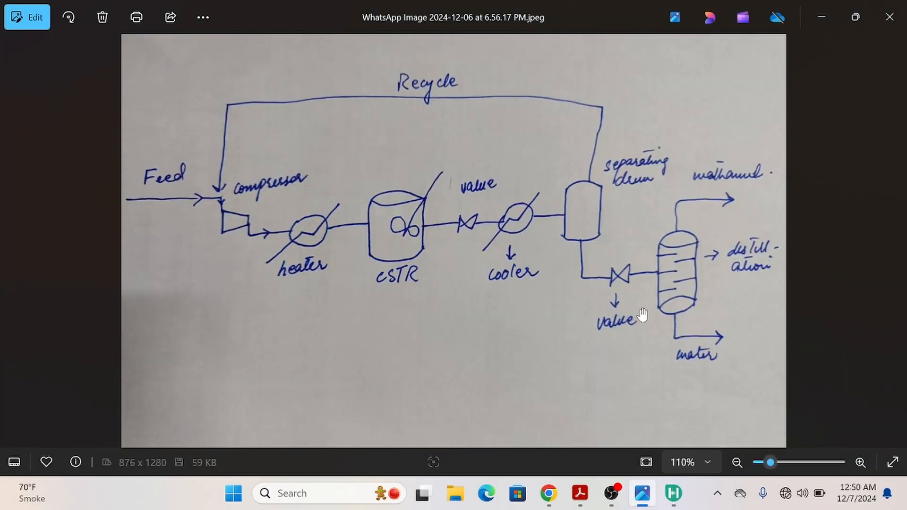
{"action": "key", "text": "alt+Tab"}
{"action": "key", "text": "alt+Tab"}
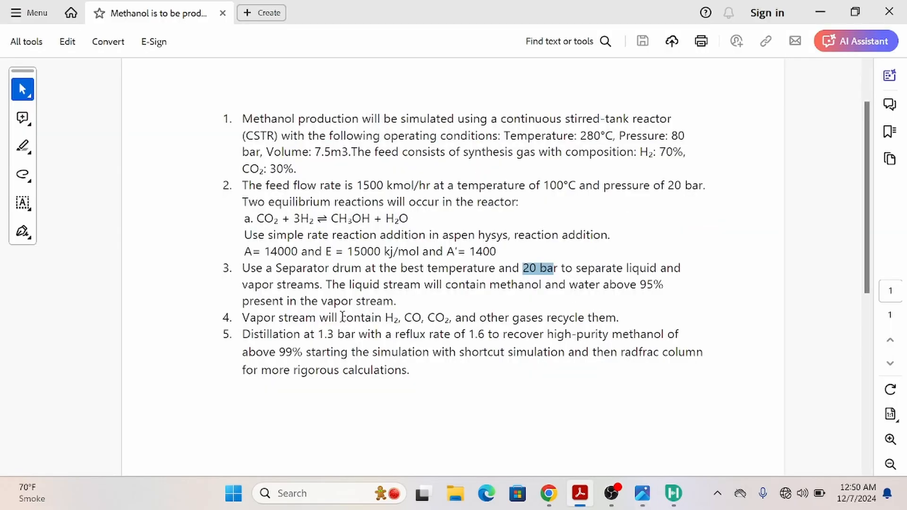
{"action": "left_click", "coordinate": [505, 324]}
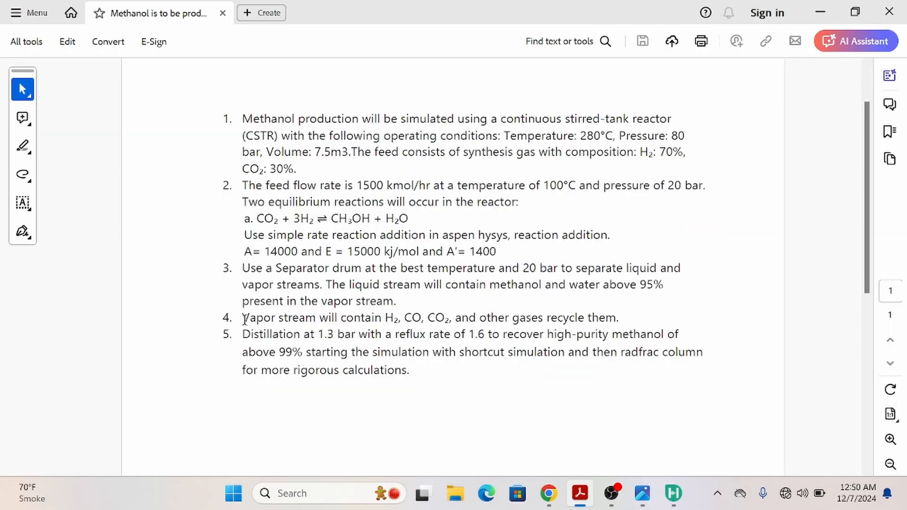
{"action": "left_click_drag", "start_coordinate": [243, 317], "coordinate": [492, 315]}
{"action": "left_click", "coordinate": [390, 319]}
{"action": "left_click_drag", "start_coordinate": [385, 317], "coordinate": [424, 318]}
{"action": "left_click", "coordinate": [440, 320]}
{"action": "left_click_drag", "start_coordinate": [431, 317], "coordinate": [445, 318]}
{"action": "left_click_drag", "start_coordinate": [385, 317], "coordinate": [431, 317]}
{"action": "left_click", "coordinate": [401, 320]}
Step: Read the distillation pressure and reflux specifications in the problem statement, and return to Aspen HYSYS
{"action": "left_click_drag", "start_coordinate": [319, 332], "coordinate": [355, 332]}
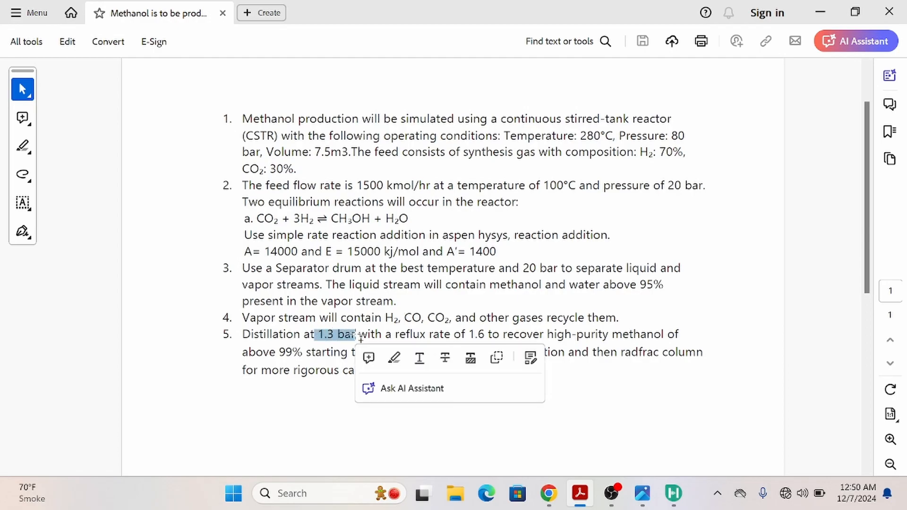
{"action": "left_click", "coordinate": [470, 334]}
{"action": "left_click_drag", "start_coordinate": [471, 334], "coordinate": [497, 334]}
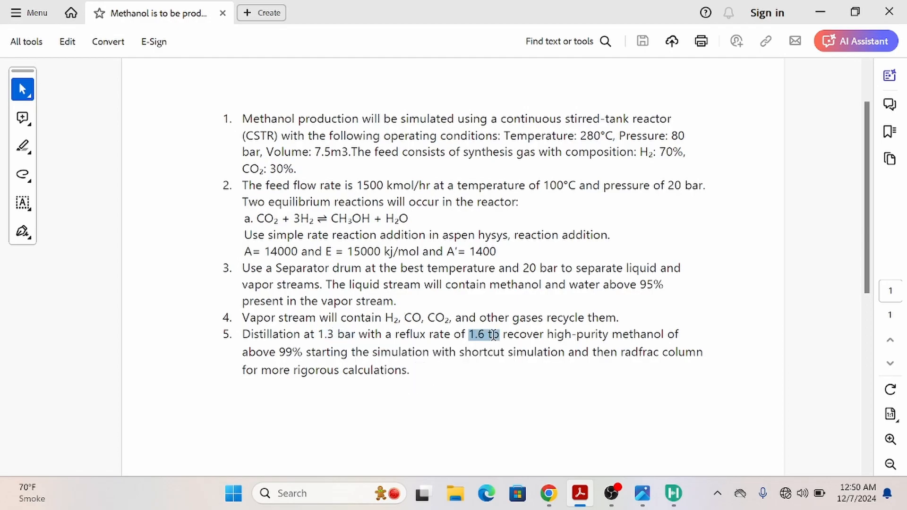
{"action": "left_click", "coordinate": [464, 405]}
{"action": "key", "text": "alt+Tab"}
{"action": "key", "text": "alt+Tab"}
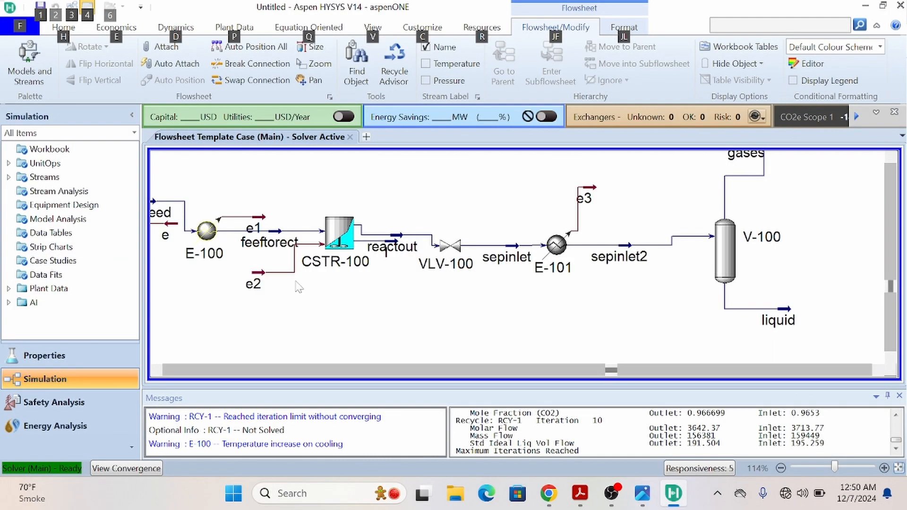
Step: Add a control valve to the flowsheet just after the liquid stream and align it with that stream
{"action": "left_click", "coordinate": [530, 26]}
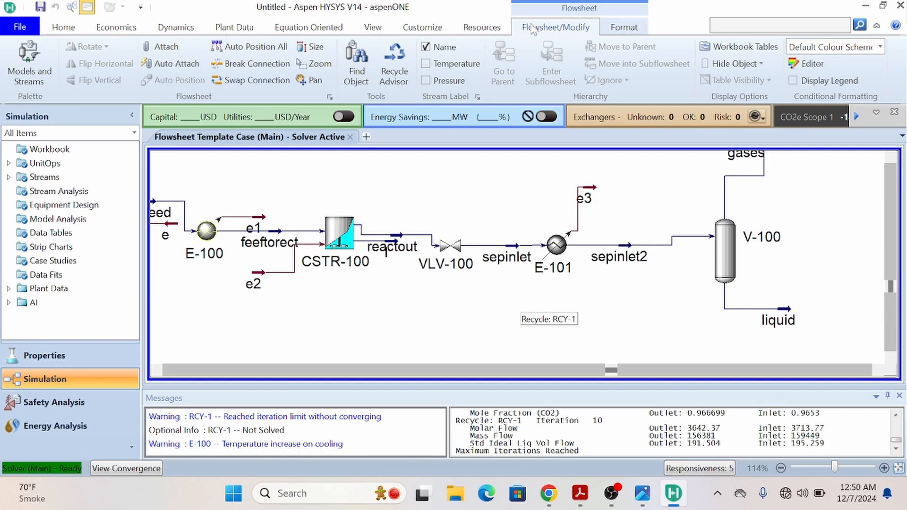
{"action": "left_click", "coordinate": [27, 61]}
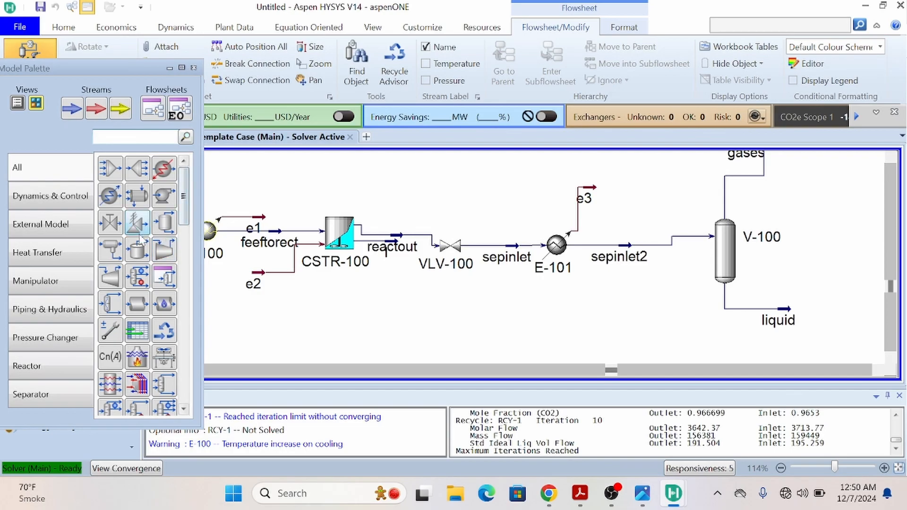
{"action": "left_click_drag", "start_coordinate": [110, 226], "coordinate": [825, 304]}
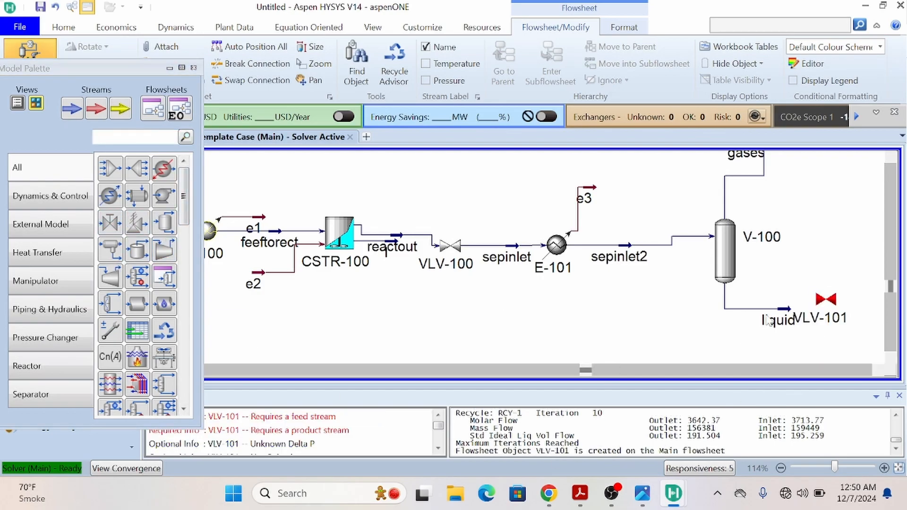
{"action": "left_click_drag", "start_coordinate": [826, 313], "coordinate": [825, 314]}
{"action": "left_click", "coordinate": [676, 354]}
Step: Connect the valve VLV-101 with liquid as inlet and a new outlet stream named liquid2
{"action": "double_click", "coordinate": [827, 312]}
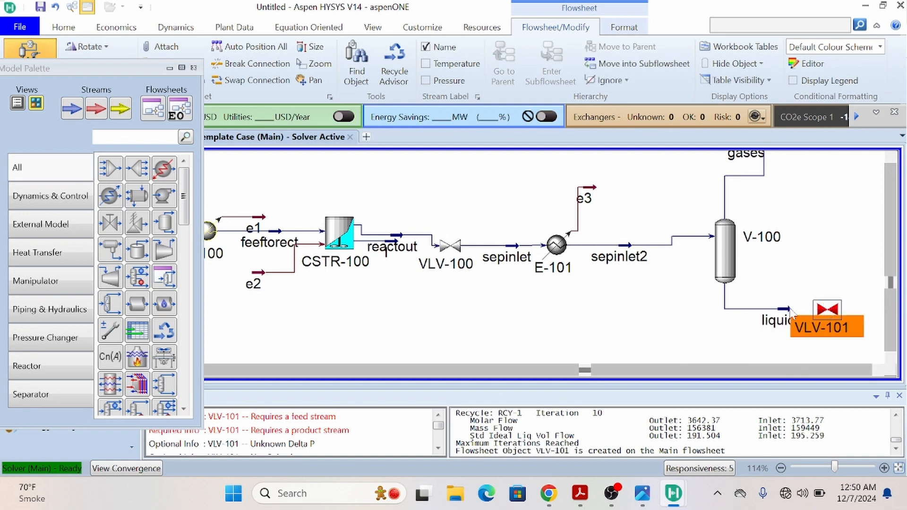
{"action": "left_click", "coordinate": [569, 237]}
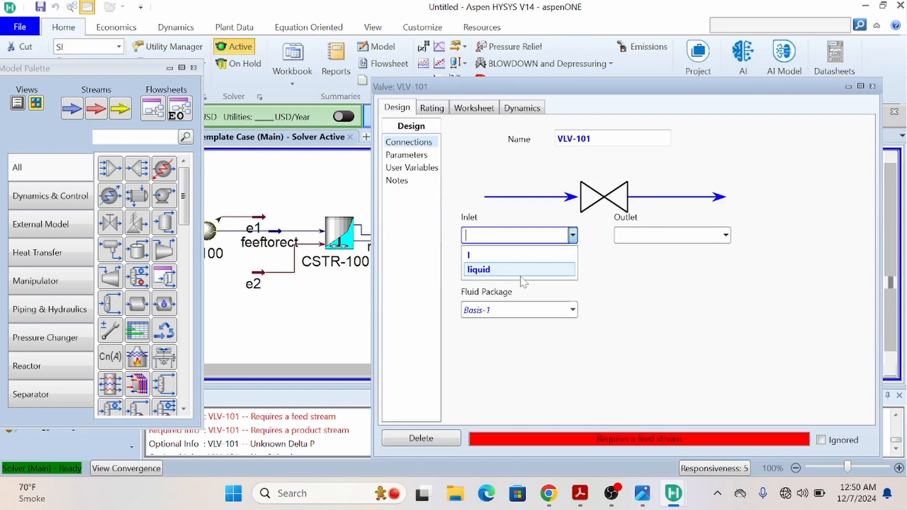
{"action": "left_click", "coordinate": [515, 269]}
{"action": "left_click", "coordinate": [675, 236]}
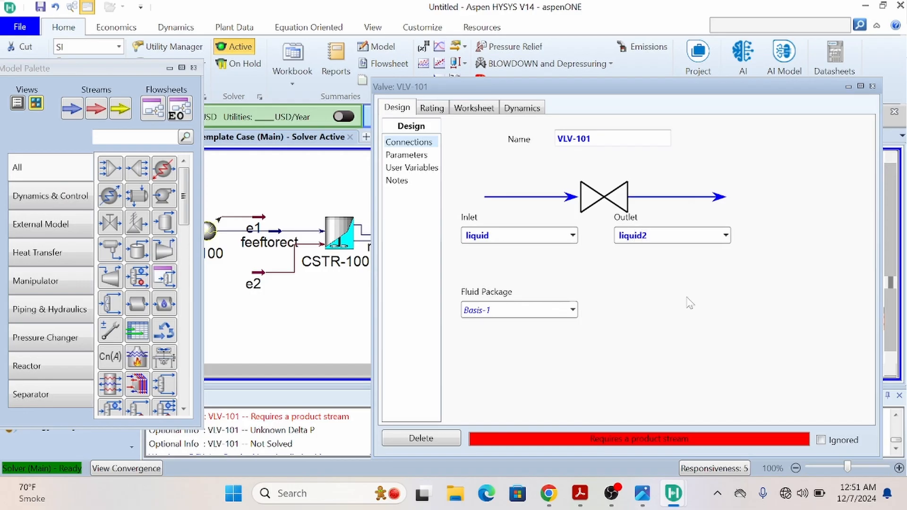
{"action": "key", "text": "Return"}
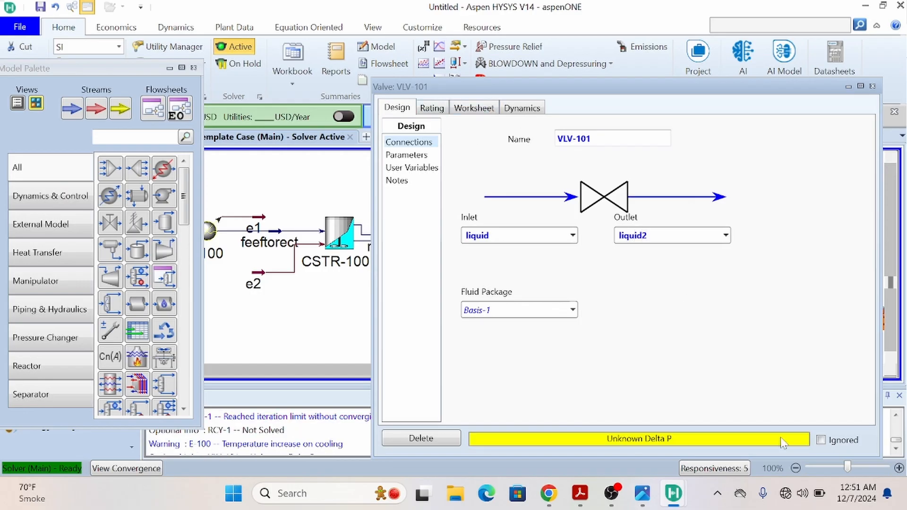
Step: Set the pressure of the valve's outlet stream liquid2 to 1.3 bar
{"action": "left_click", "coordinate": [473, 109]}
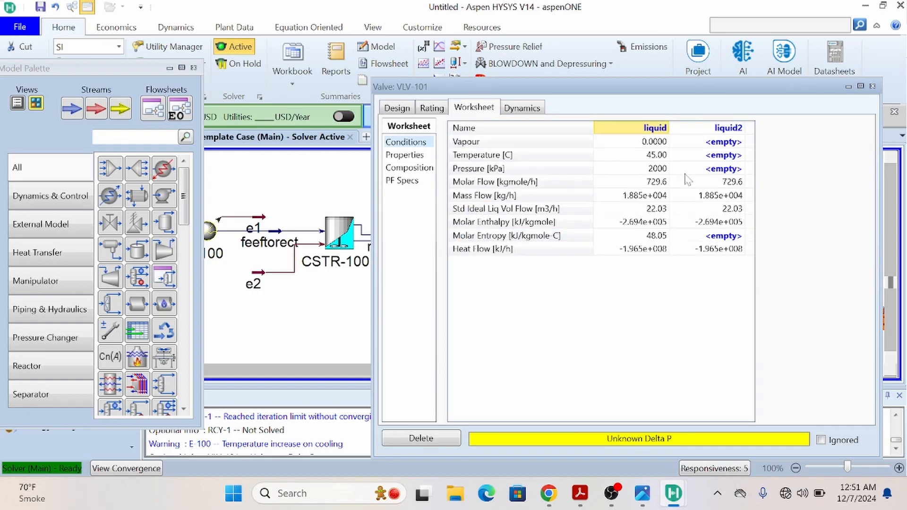
{"action": "left_click", "coordinate": [727, 169]}
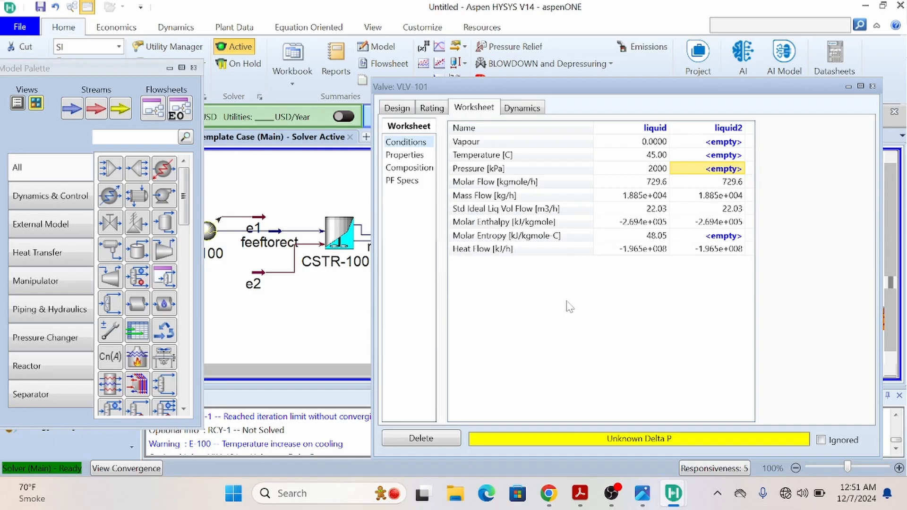
{"action": "type", "text": "1.3"}
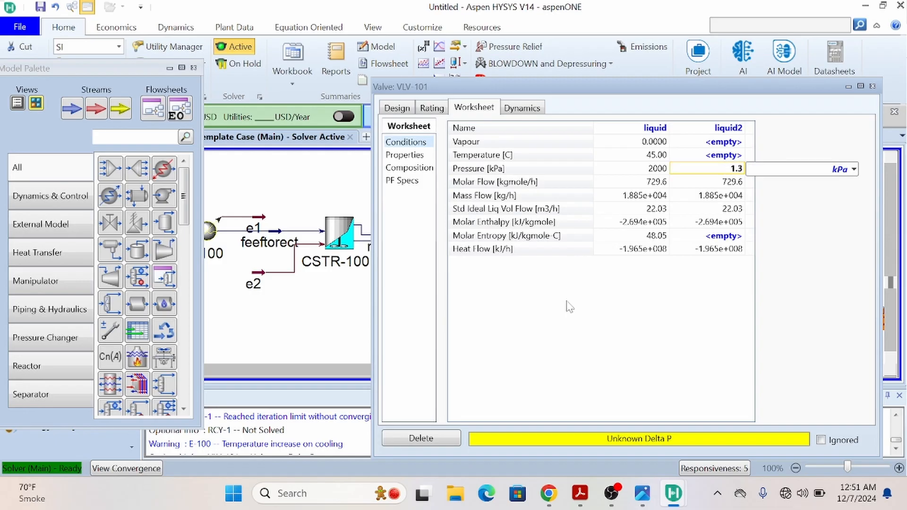
{"action": "left_click", "coordinate": [854, 169]}
{"action": "left_click", "coordinate": [781, 244]}
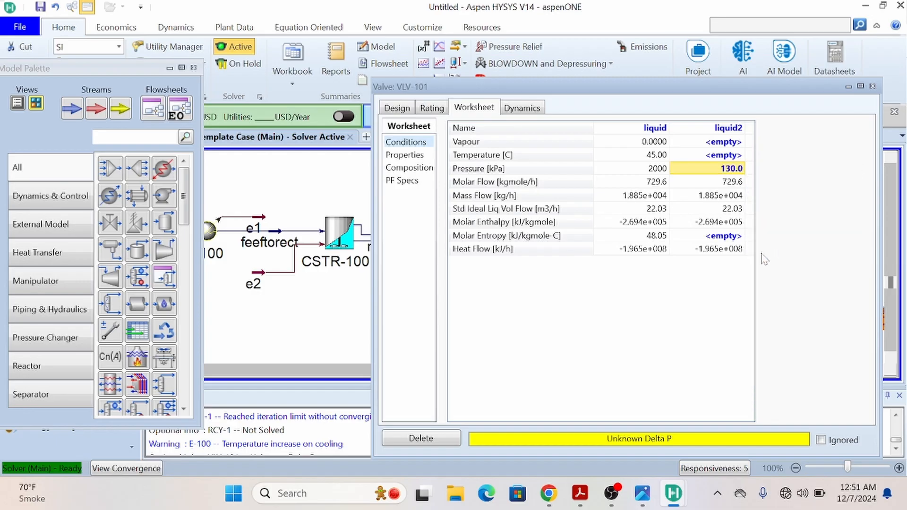
{"action": "left_click_drag", "start_coordinate": [716, 87], "coordinate": [571, 80]}
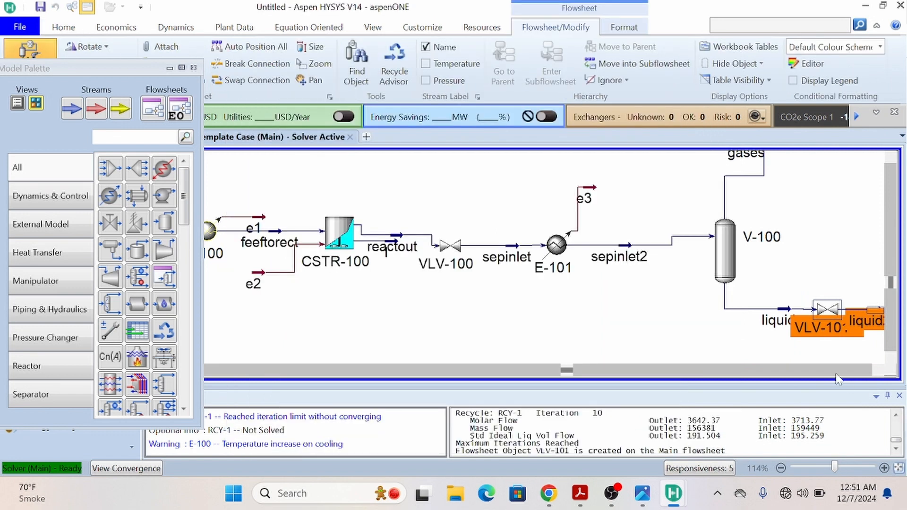
Step: Move the liquid2 stream slightly farther away from the valve VLV-101
{"action": "left_click", "coordinate": [876, 370]}
{"action": "left_click", "coordinate": [875, 370]}
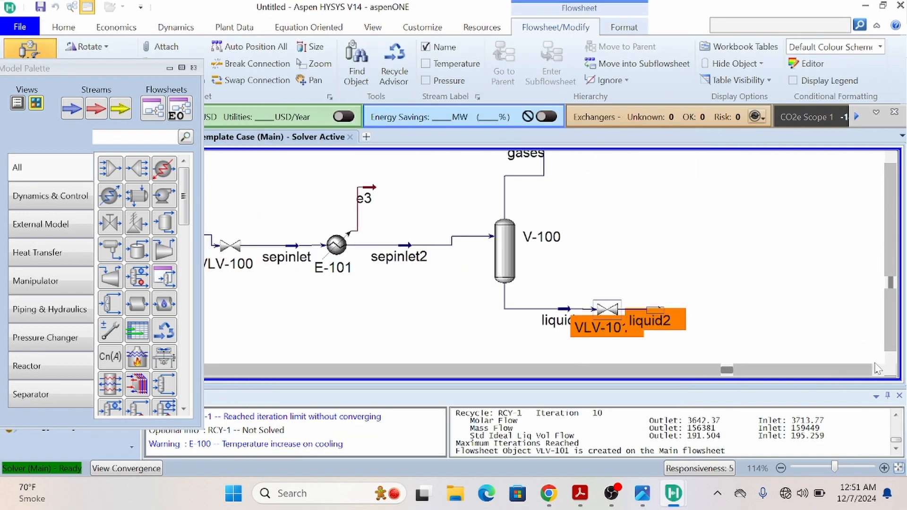
{"action": "left_click", "coordinate": [891, 359]}
{"action": "left_click", "coordinate": [891, 359]}
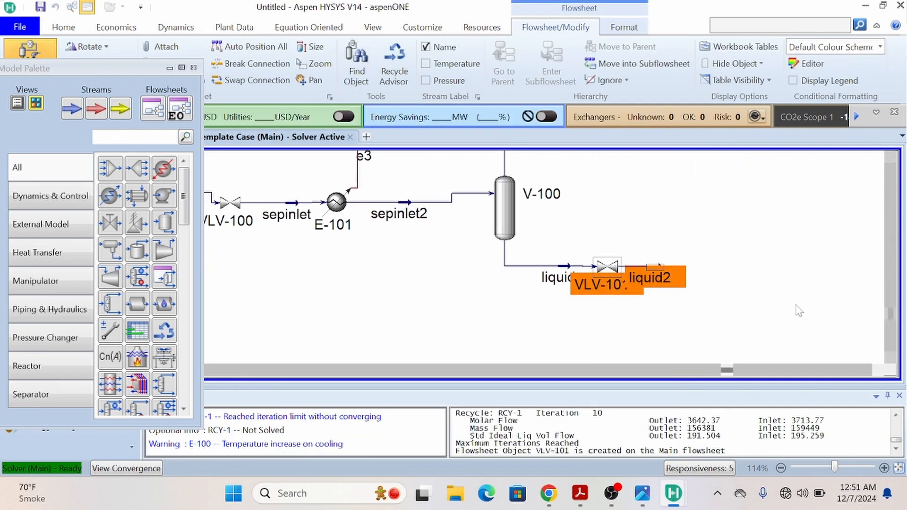
{"action": "left_click_drag", "start_coordinate": [662, 272], "coordinate": [684, 273]}
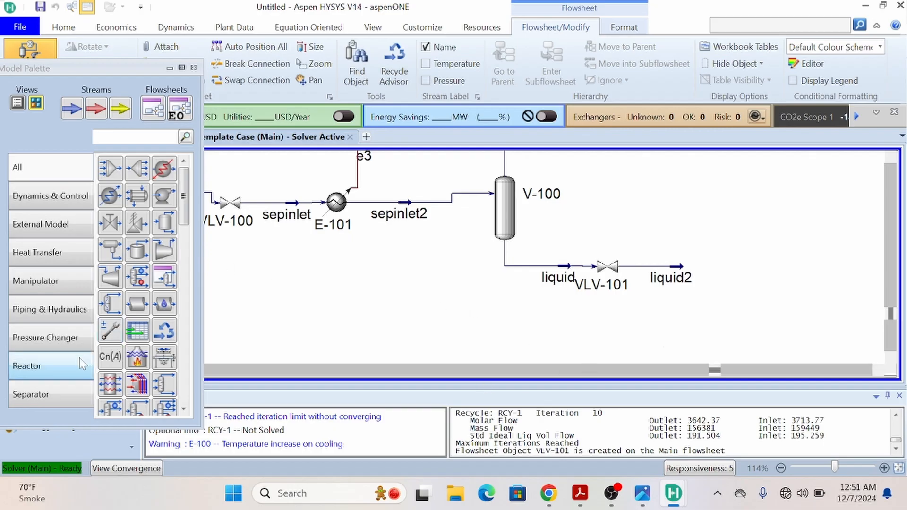
Step: Add a shortcut column to the flowsheet just after the liquid2 stream and connect liquid2 as its inlet
{"action": "left_click", "coordinate": [38, 395]}
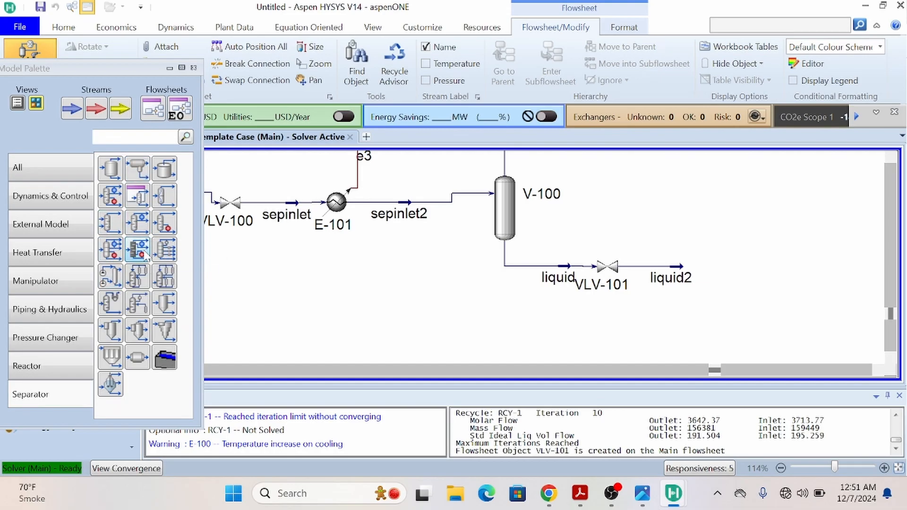
{"action": "left_click_drag", "start_coordinate": [144, 253], "coordinate": [749, 277]}
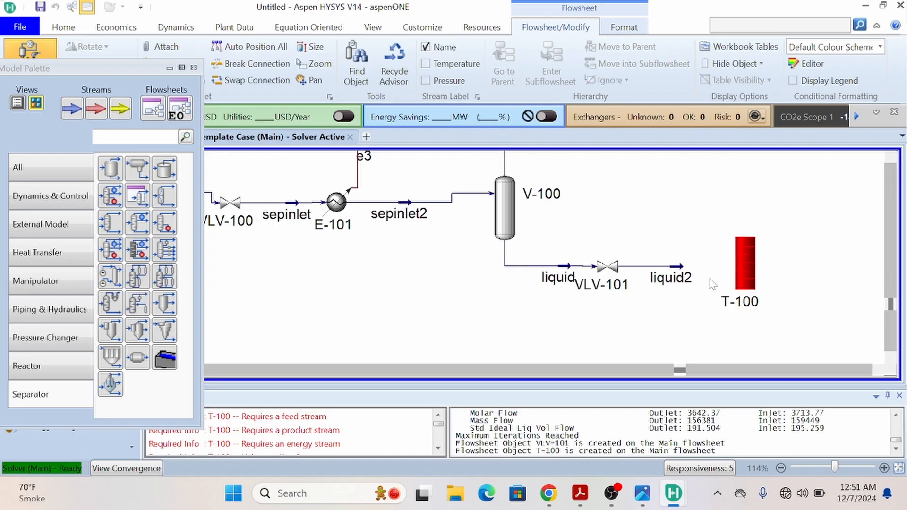
{"action": "double_click", "coordinate": [743, 255]}
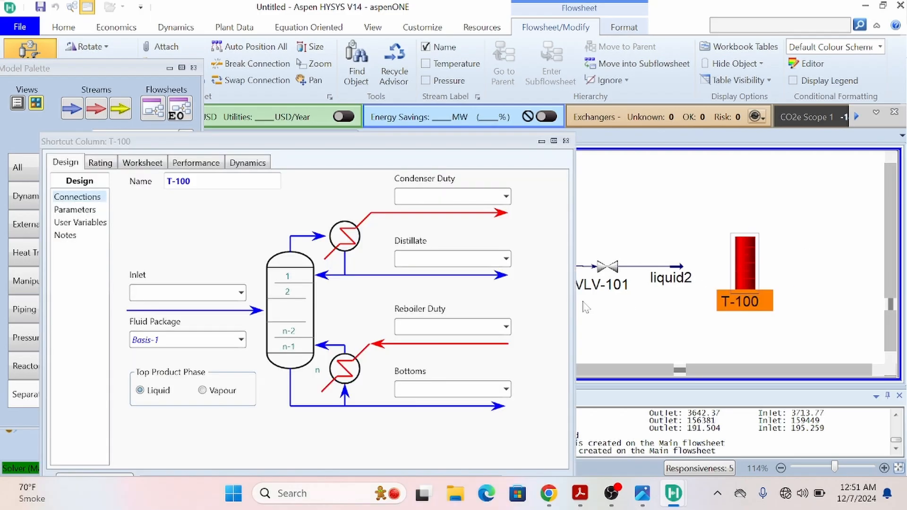
{"action": "left_click", "coordinate": [241, 293]}
{"action": "left_click", "coordinate": [188, 327]}
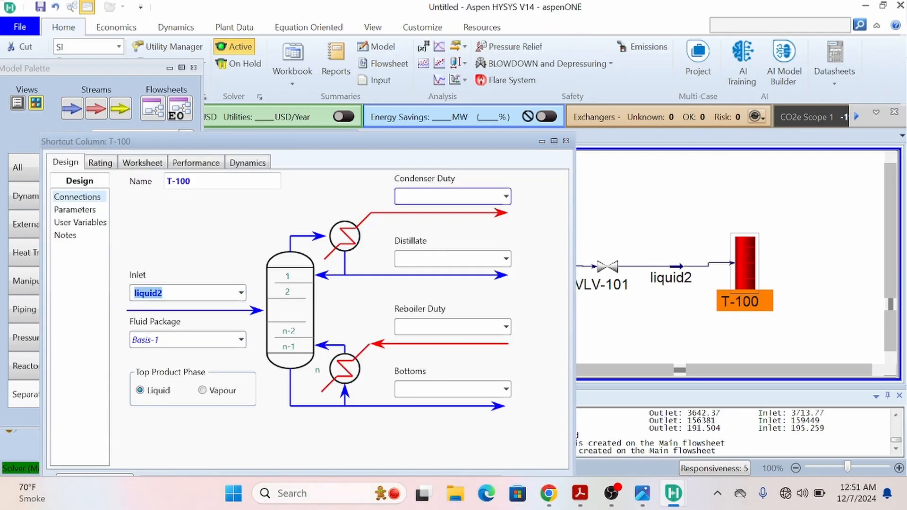
Step: Connect the column's condenser duty as e4, reboiler duty as e5, distillate as methanol and bottoms as water
{"action": "left_click", "coordinate": [421, 195]}
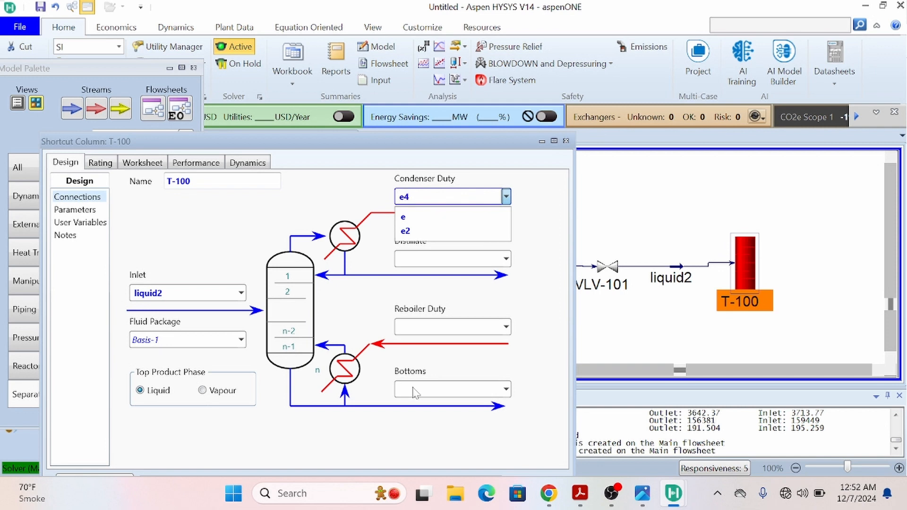
{"action": "left_click", "coordinate": [416, 326]}
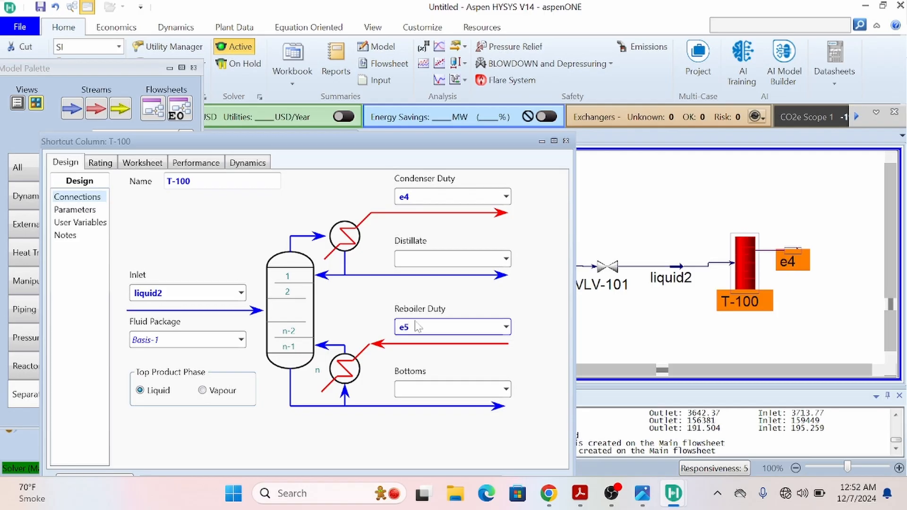
{"action": "left_click", "coordinate": [419, 259]}
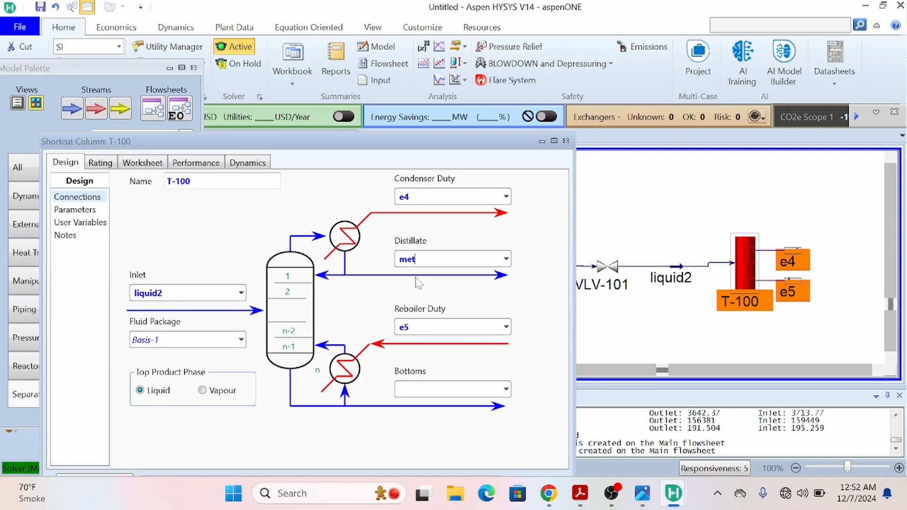
{"action": "type", "text": "methanol"}
{"action": "key", "text": "Tab"}
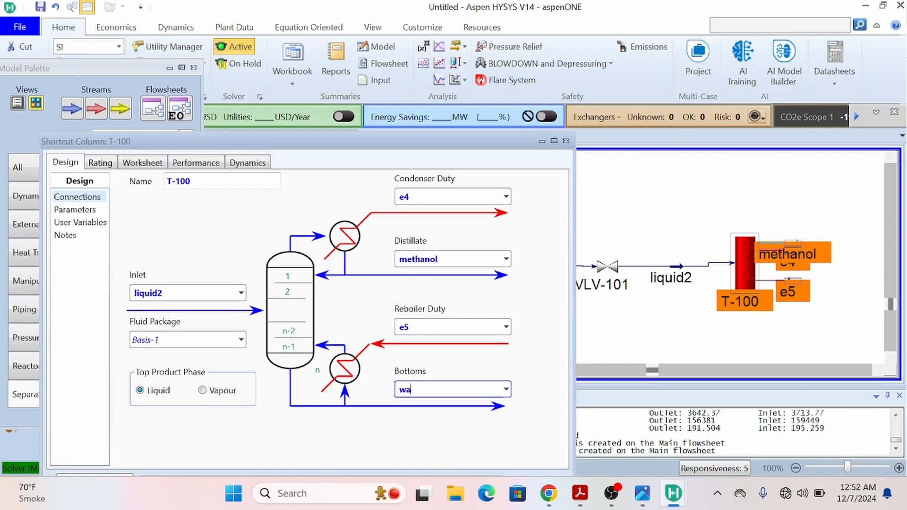
{"action": "type", "text": "water"}
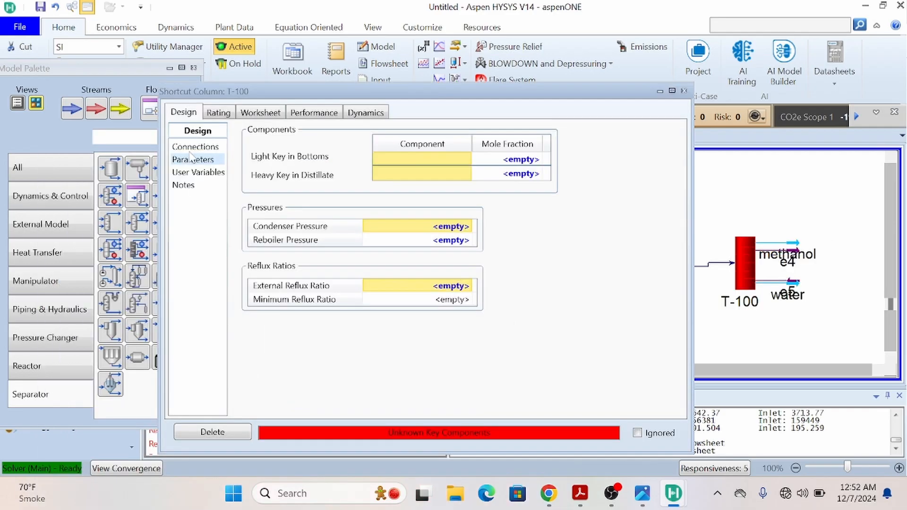
{"action": "left_click", "coordinate": [193, 148]}
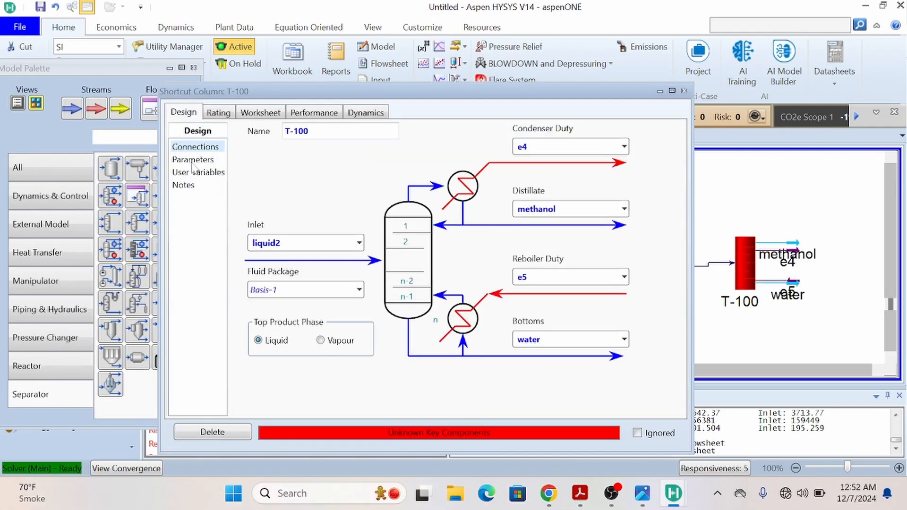
Step: Set the condenser pressure of the shortcut column T-100 to 1.2 bar
{"action": "left_click", "coordinate": [193, 159]}
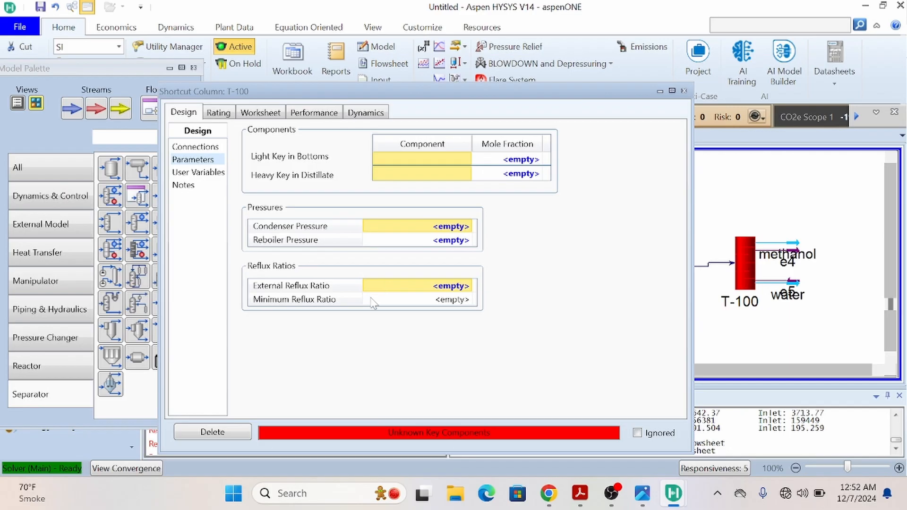
{"action": "left_click", "coordinate": [457, 227]}
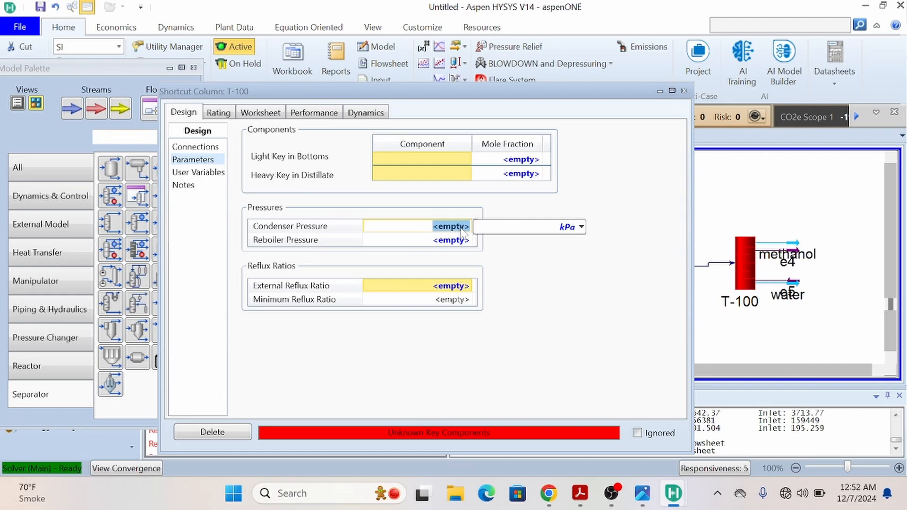
{"action": "type", "text": "1.2"}
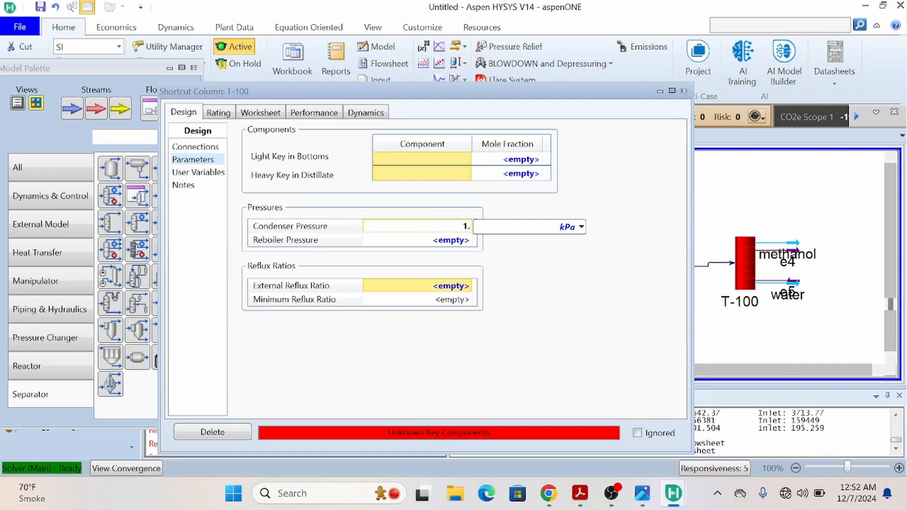
{"action": "left_click", "coordinate": [581, 226]}
{"action": "left_click", "coordinate": [486, 302]}
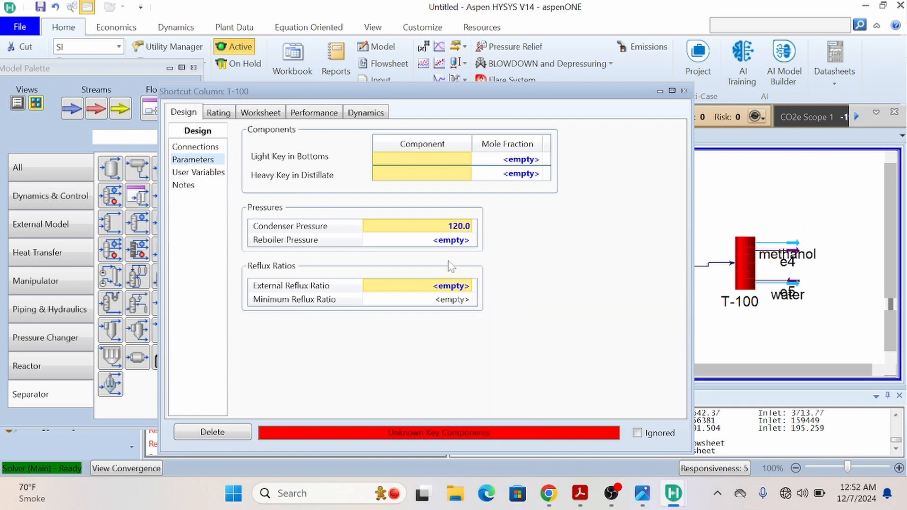
Step: Set the column's reboiler pressure to 1.4 bar and its external reflux ratio to 1.6
{"action": "left_click", "coordinate": [459, 241]}
{"action": "type", "text": "1.4"}
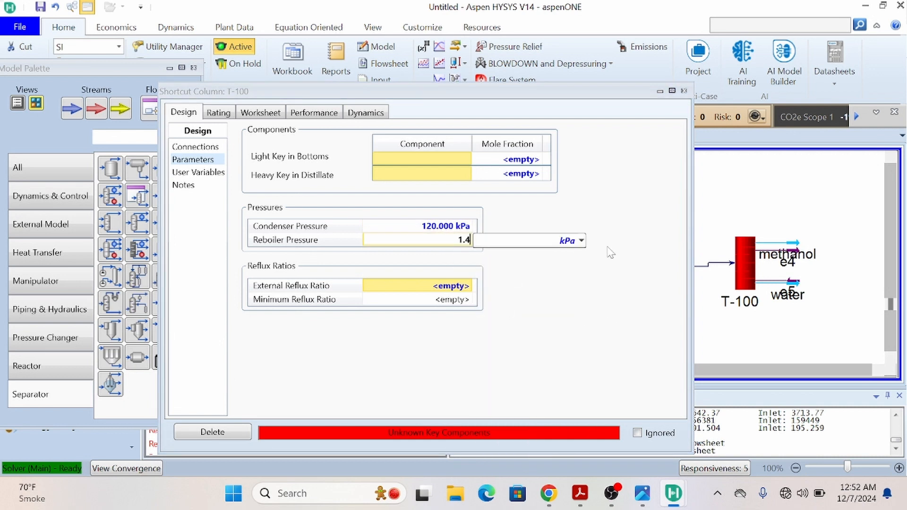
{"action": "left_click", "coordinate": [582, 241]}
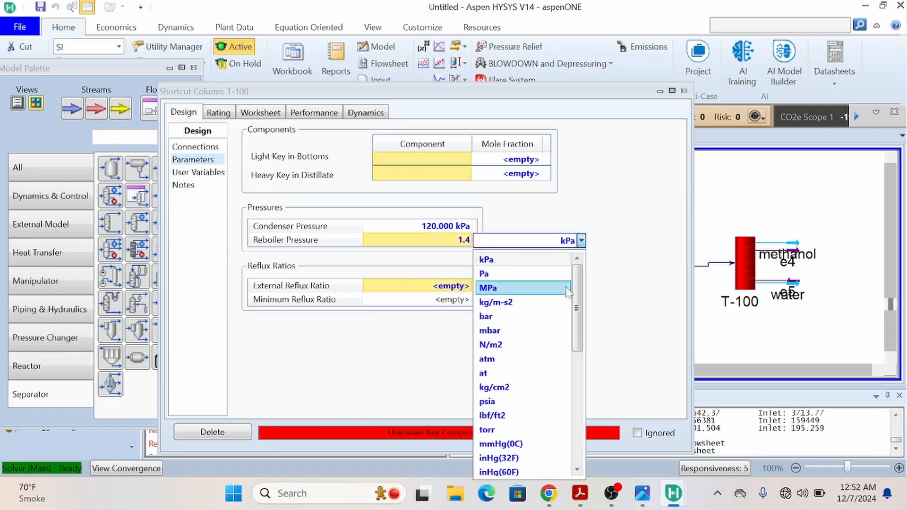
{"action": "left_click", "coordinate": [517, 316]}
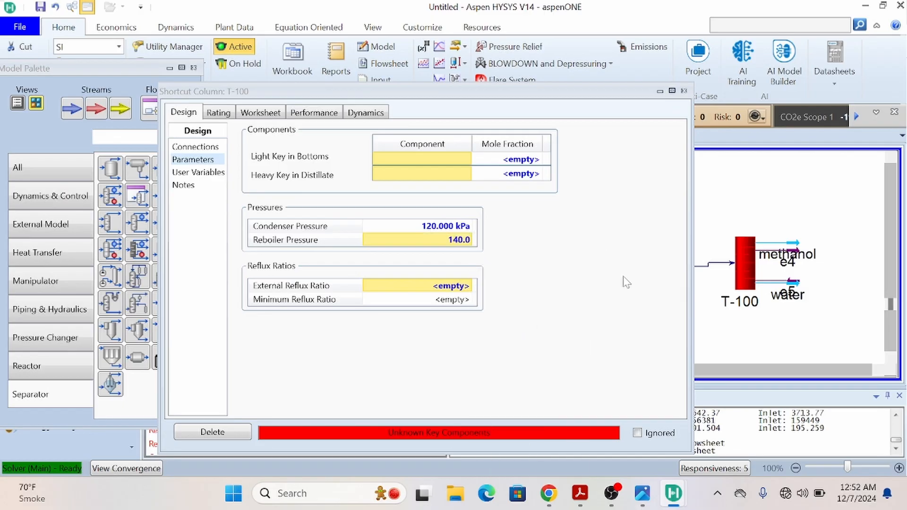
{"action": "left_click", "coordinate": [453, 286]}
{"action": "type", "text": "1.6"}
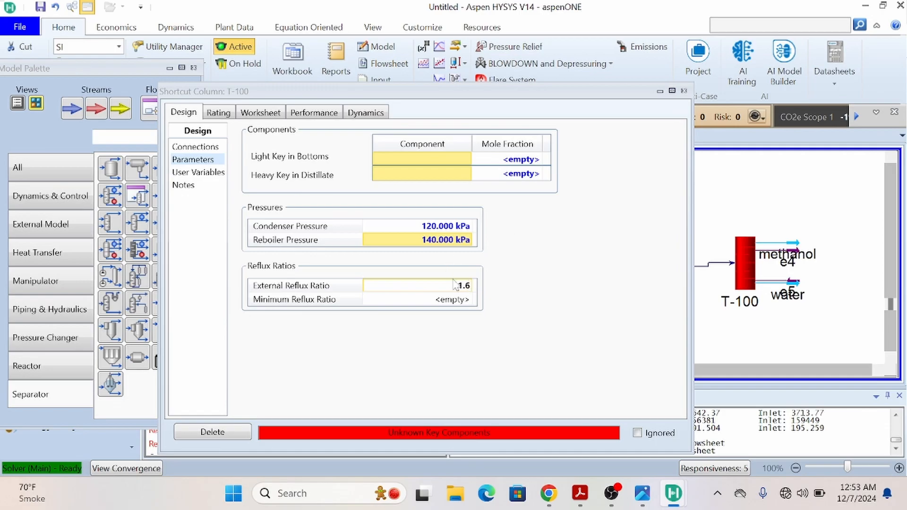
Step: Specify Methanol as the light key in the bottoms with a mole fraction of 0.01
{"action": "left_click", "coordinate": [528, 161]}
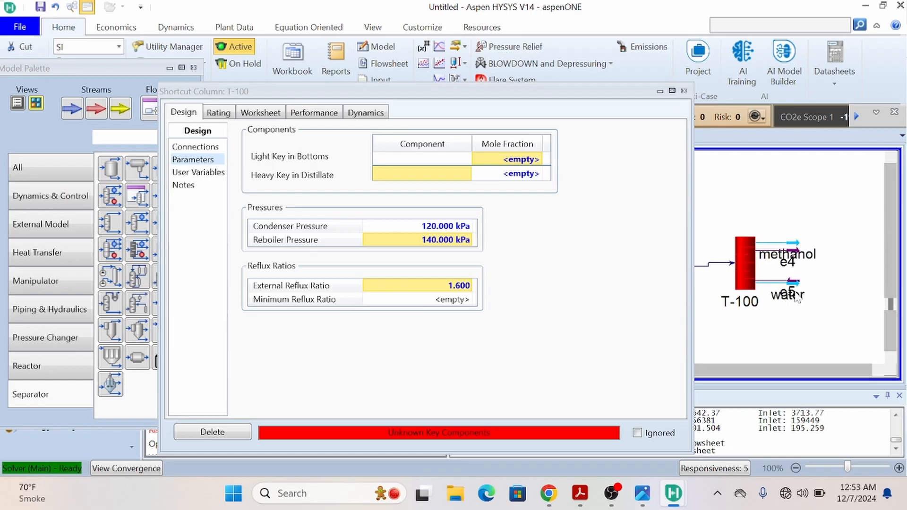
{"action": "left_click", "coordinate": [535, 160]}
{"action": "type", "text": "0.0"}
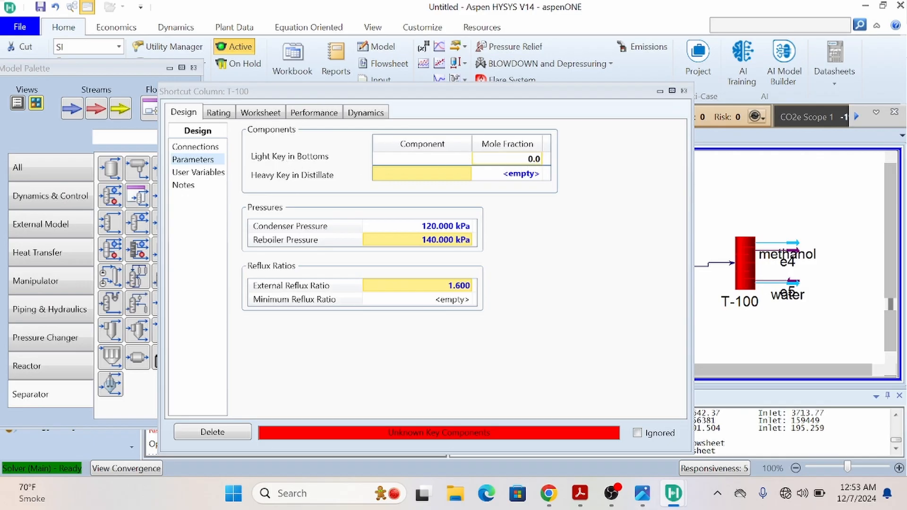
{"action": "type", "text": "1"}
{"action": "key", "text": "Return"}
{"action": "left_click", "coordinate": [466, 157]}
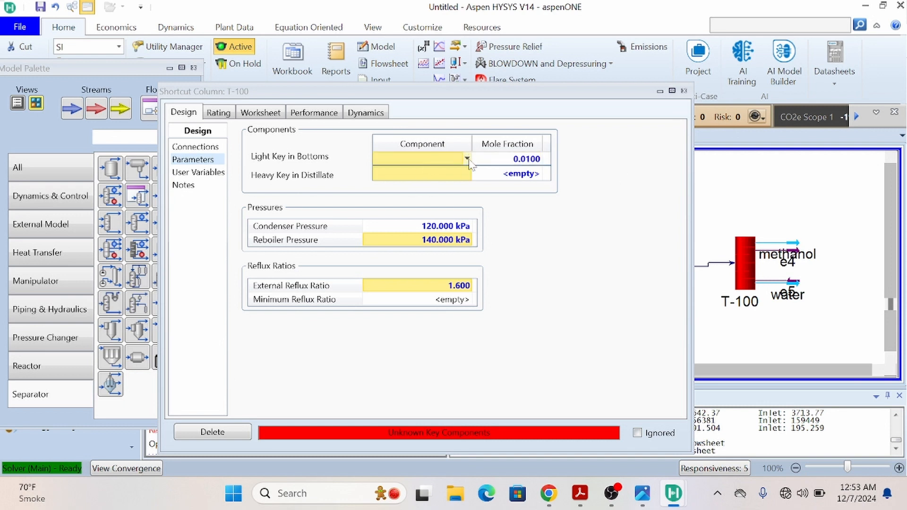
{"action": "left_click", "coordinate": [467, 158]}
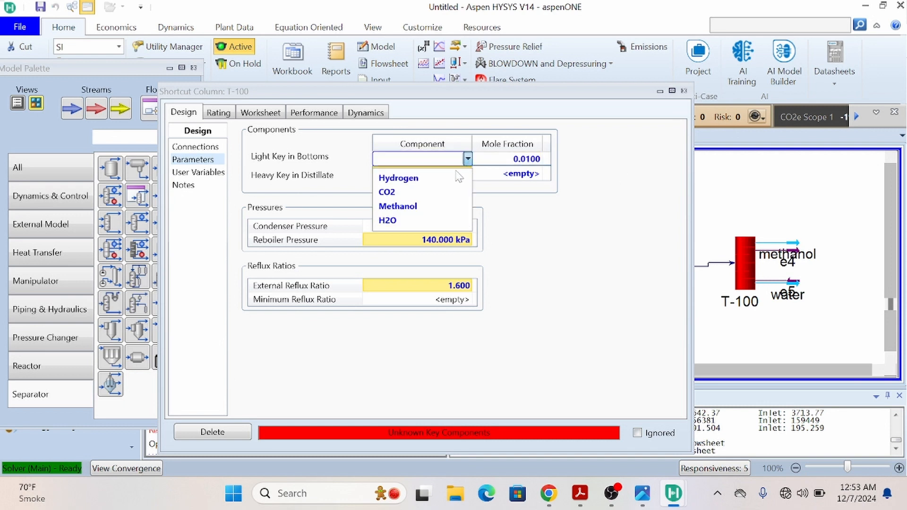
{"action": "left_click", "coordinate": [428, 207]}
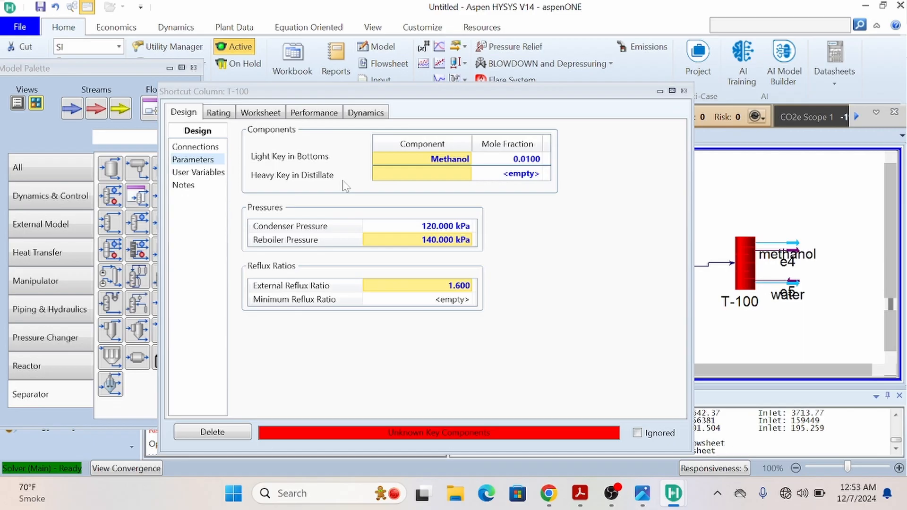
Step: Specify H2O as the heavy key in the distillate with a mole fraction of 0.01
{"action": "left_click", "coordinate": [797, 255]}
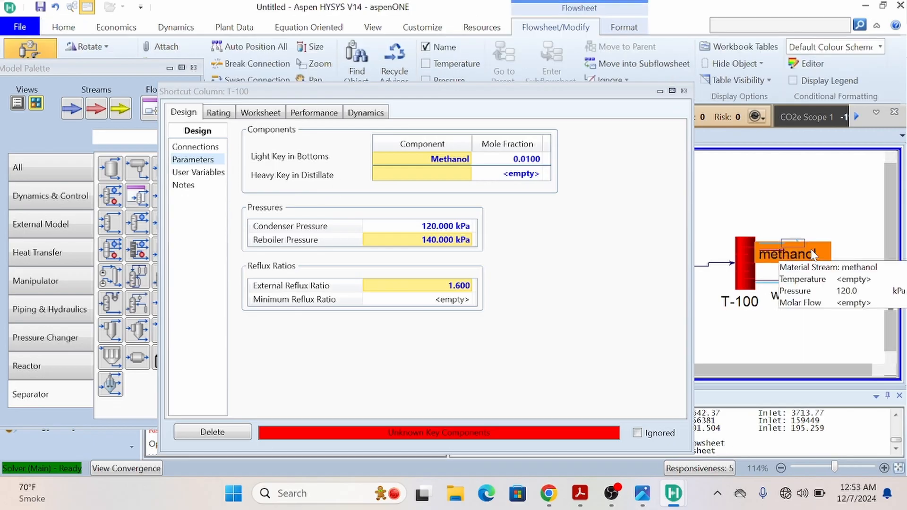
{"action": "left_click", "coordinate": [873, 188]}
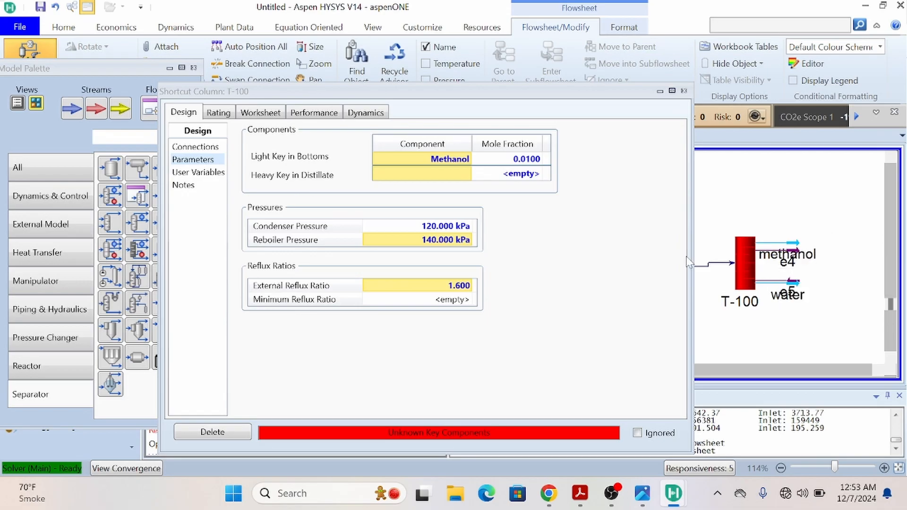
{"action": "left_click", "coordinate": [466, 175]}
{"action": "left_click", "coordinate": [466, 175]}
{"action": "left_click", "coordinate": [412, 239]}
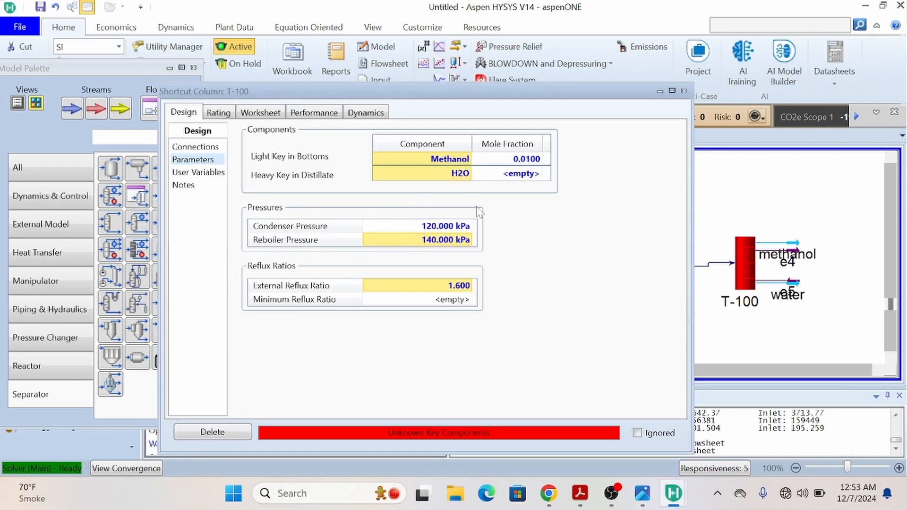
{"action": "left_click", "coordinate": [519, 174]}
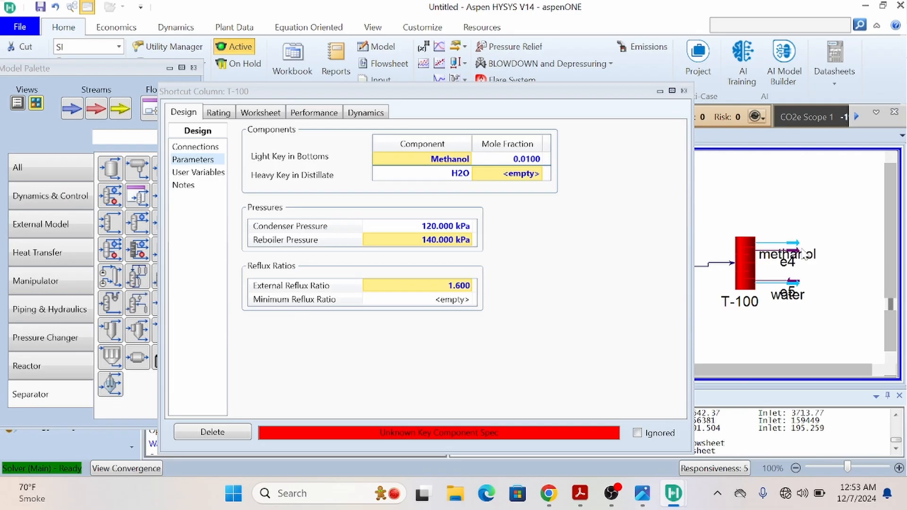
{"action": "left_click", "coordinate": [534, 174]}
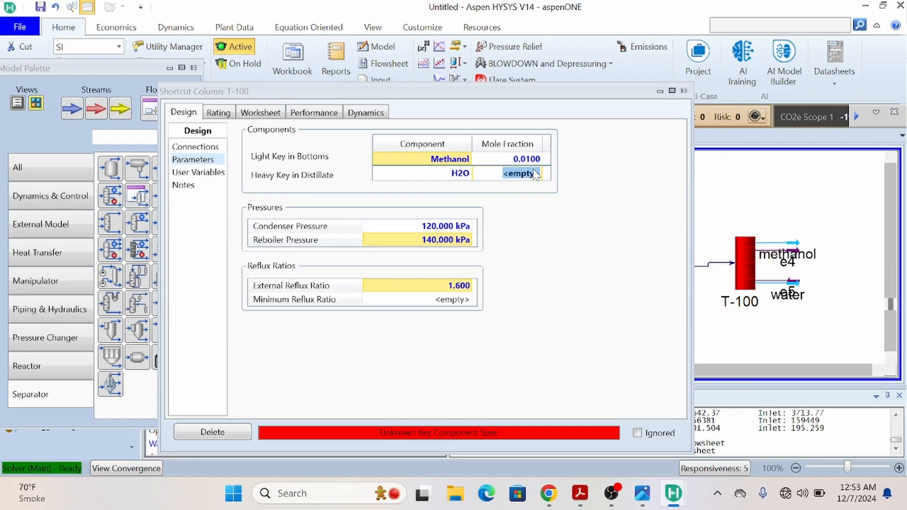
{"action": "type", "text": "0.01"}
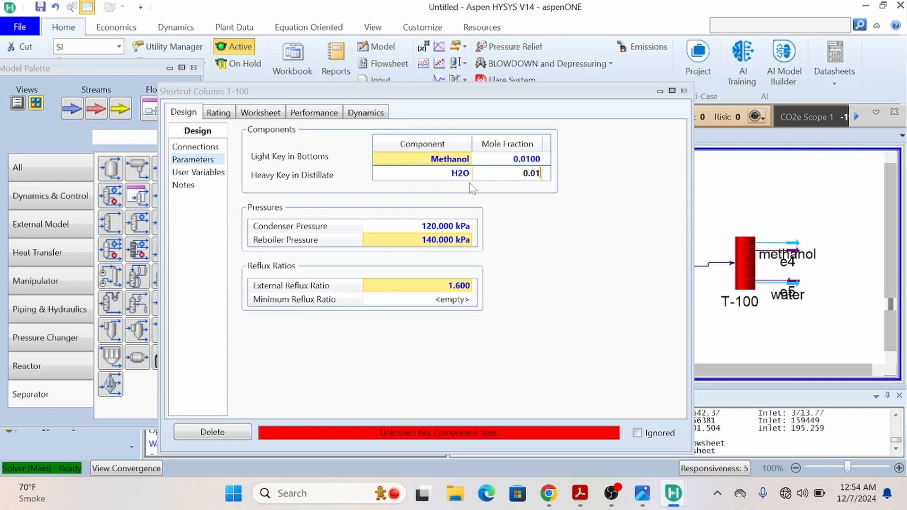
{"action": "key", "text": "Return"}
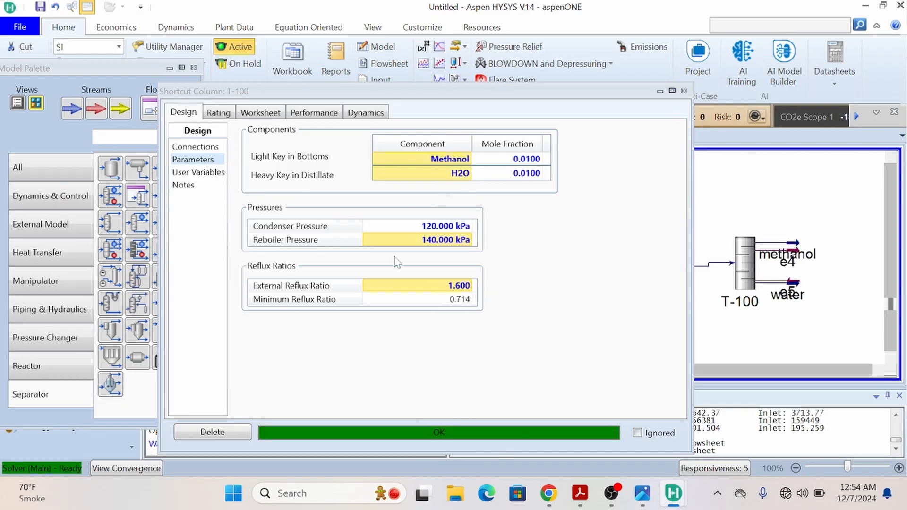
Step: Examine the column's stream conditions and its performance results, and open the composition of the methanol distillate stream
{"action": "left_click", "coordinate": [219, 113]}
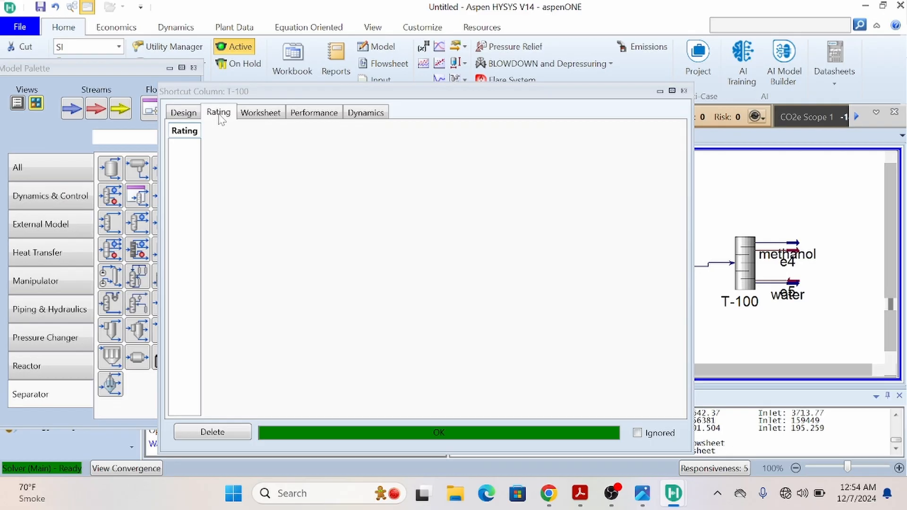
{"action": "left_click", "coordinate": [263, 113]}
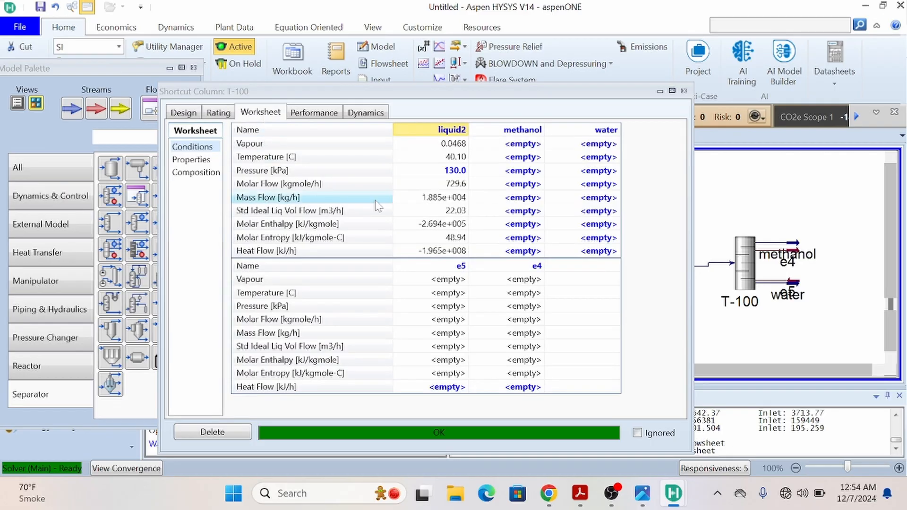
{"action": "left_click", "coordinate": [307, 115]}
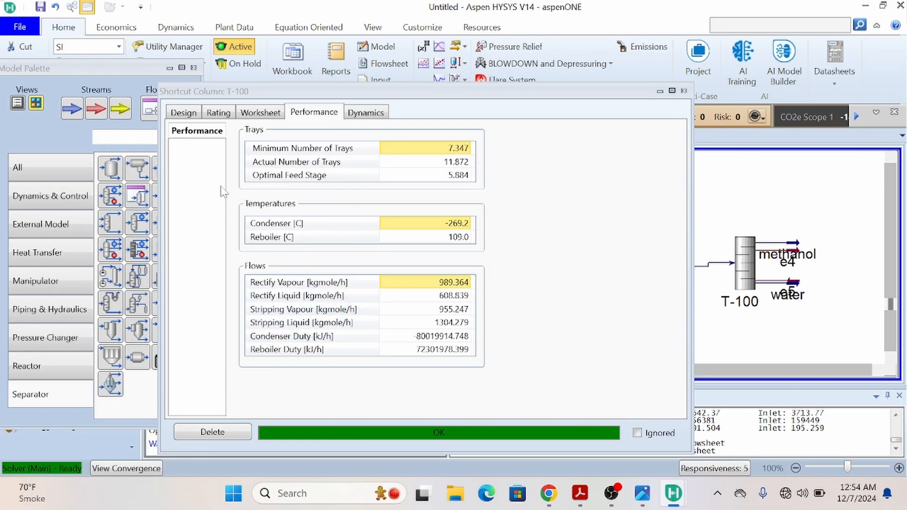
{"action": "left_click", "coordinate": [261, 118]}
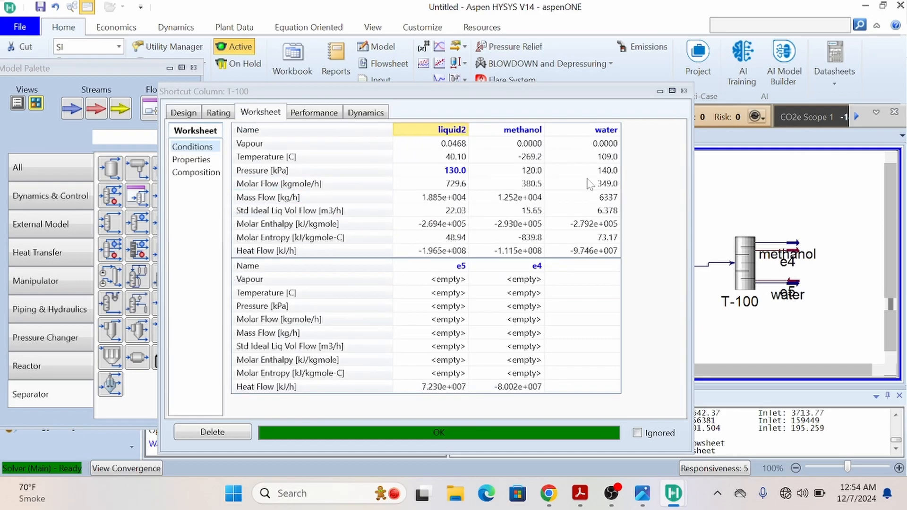
{"action": "double_click", "coordinate": [533, 184]}
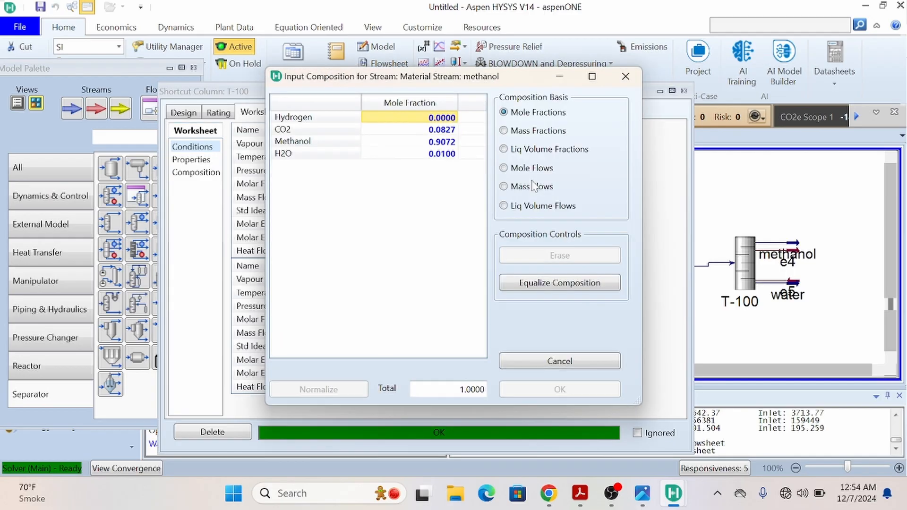
Step: Examine the methanol stream's composition as mole flows, mass flows and mole fractions, then close the composition and column windows
{"action": "left_click", "coordinate": [503, 168]}
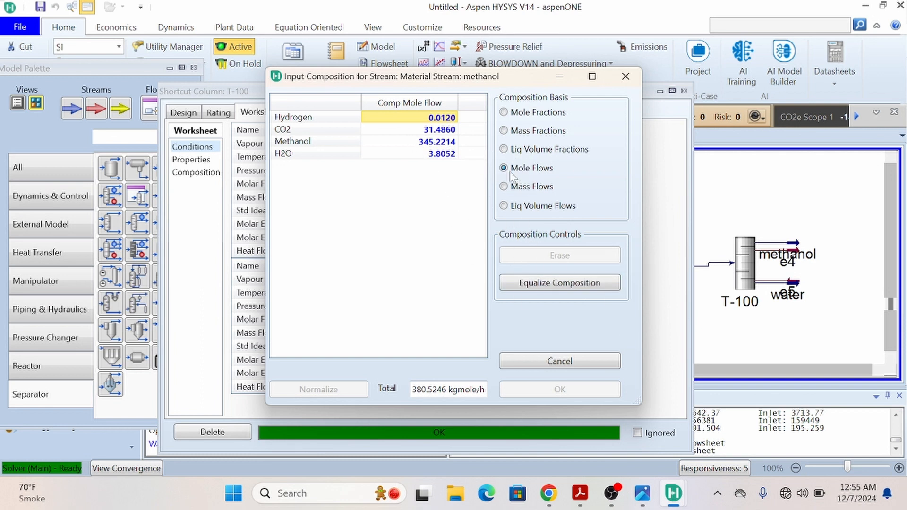
{"action": "left_click", "coordinate": [503, 187]}
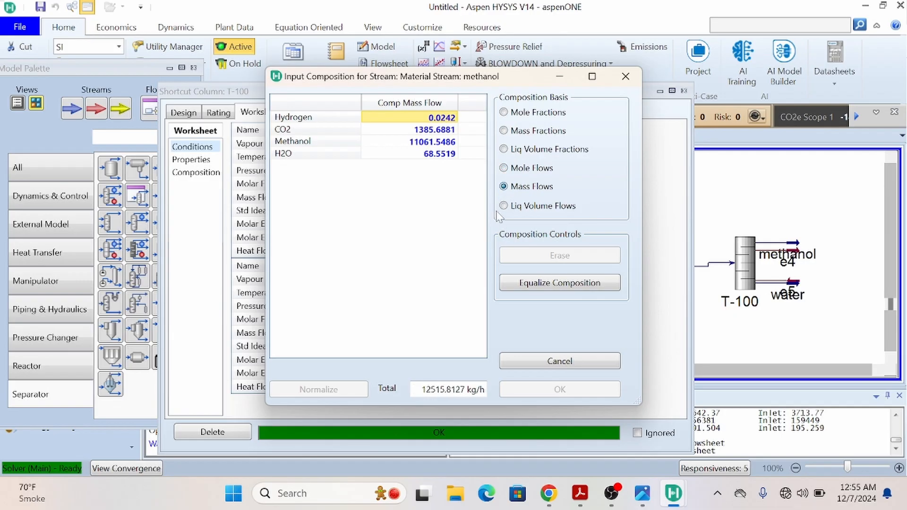
{"action": "left_click", "coordinate": [504, 168]}
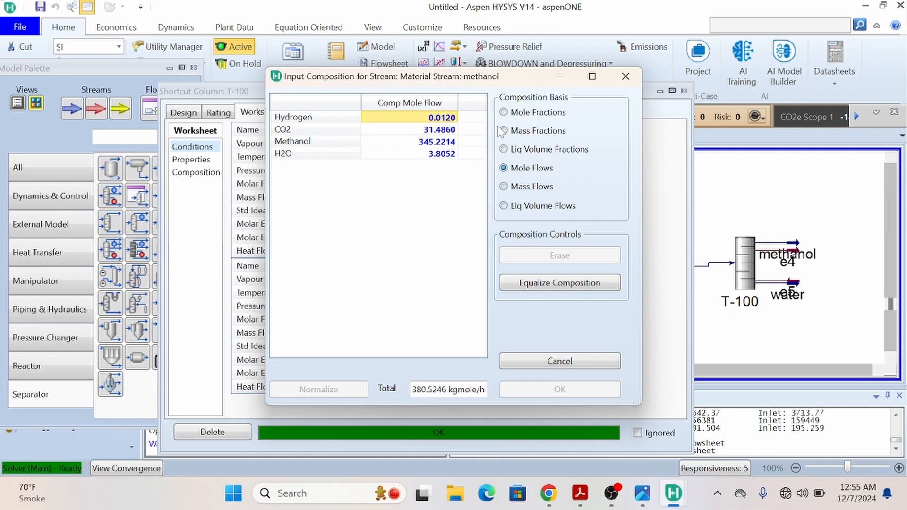
{"action": "left_click", "coordinate": [504, 113]}
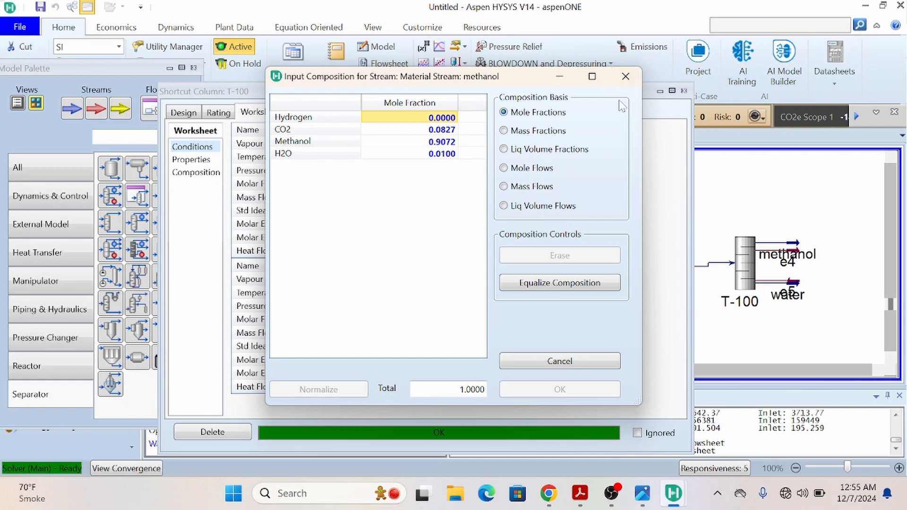
{"action": "left_click", "coordinate": [625, 76]}
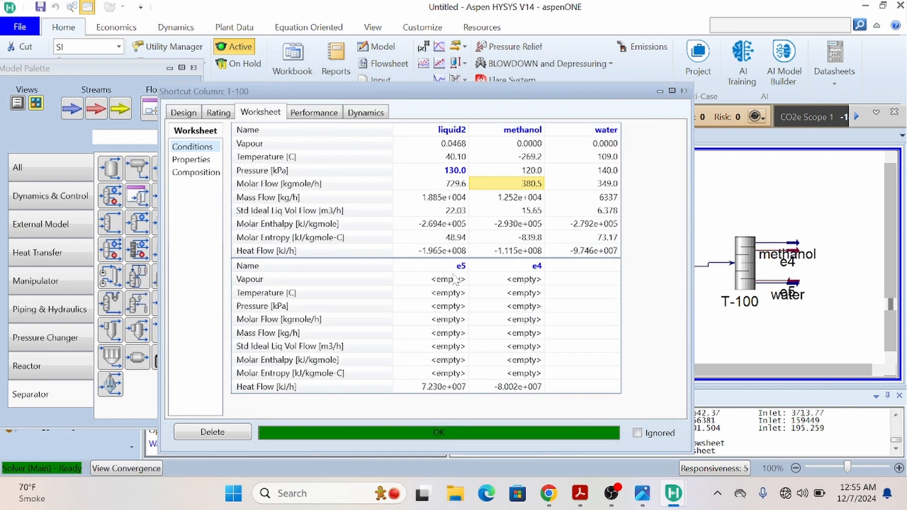
{"action": "left_click", "coordinate": [684, 91]}
Step: Set the shortcut column's heavy key (H2O) and light key (Methanol) mole fractions both to 0.001
{"action": "double_click", "coordinate": [744, 268]}
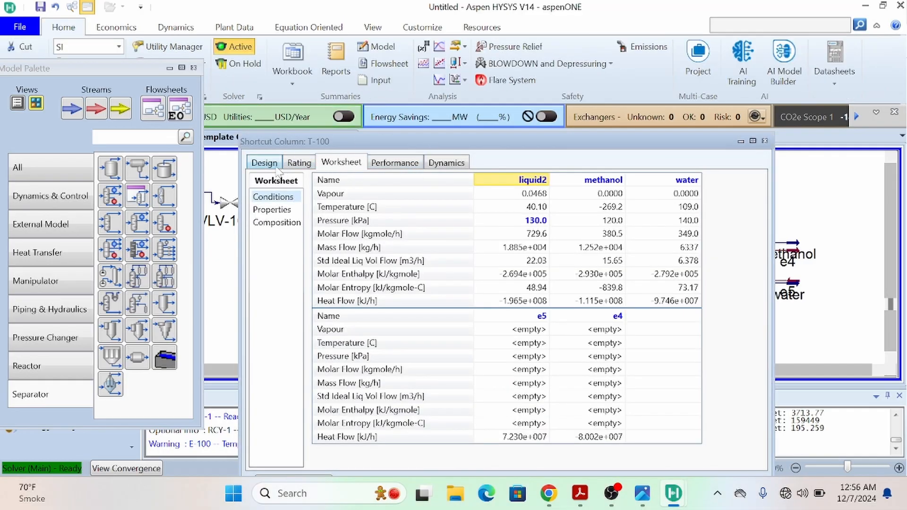
{"action": "left_click", "coordinate": [263, 163]}
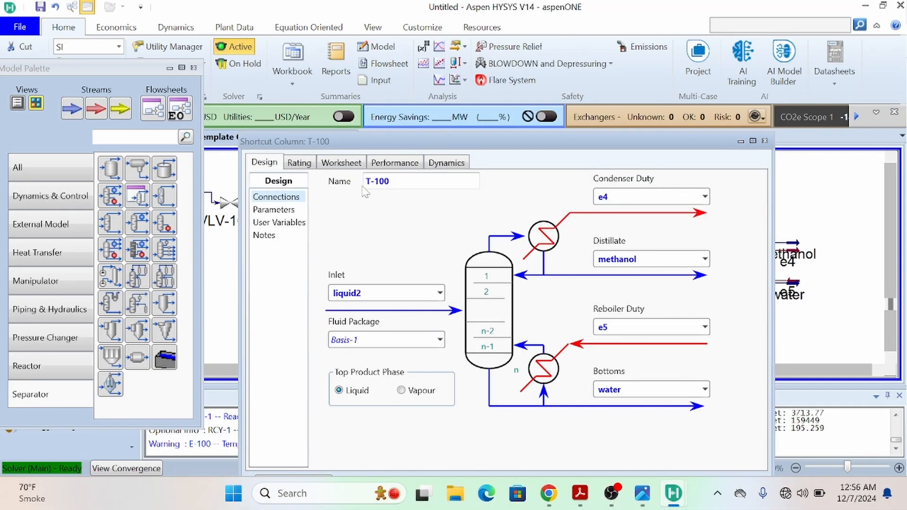
{"action": "left_click", "coordinate": [272, 211]}
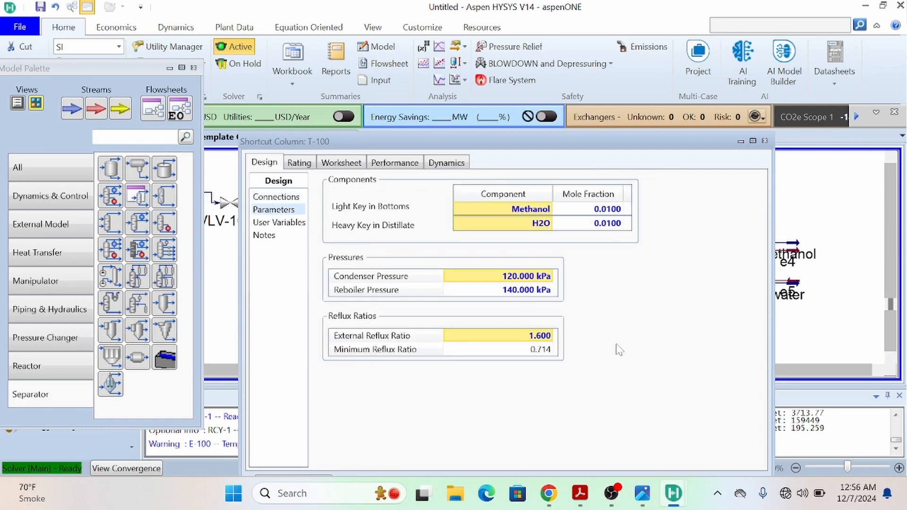
{"action": "left_click", "coordinate": [612, 227]}
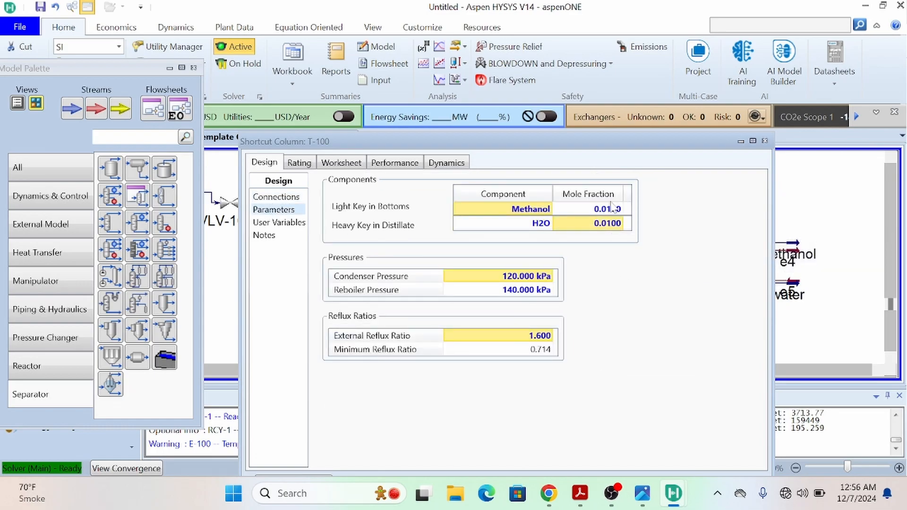
{"action": "type", "text": "0"}
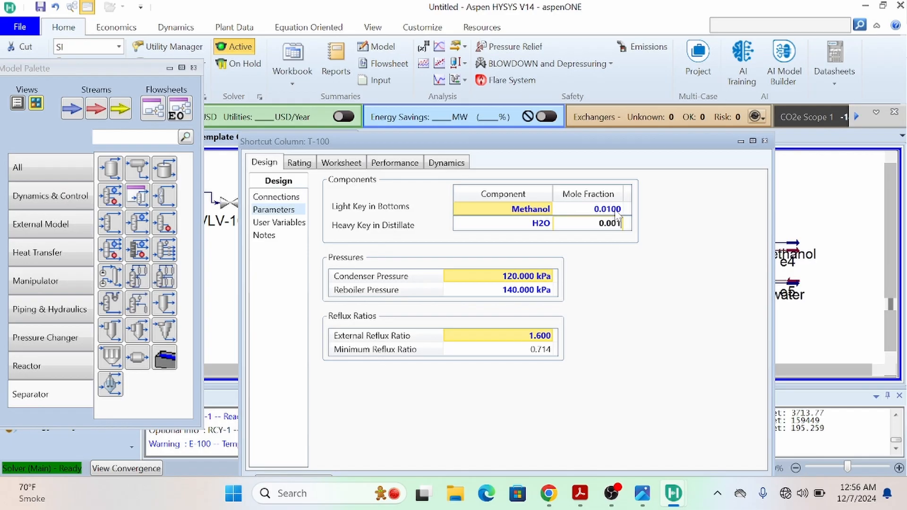
{"action": "key", "text": "Return"}
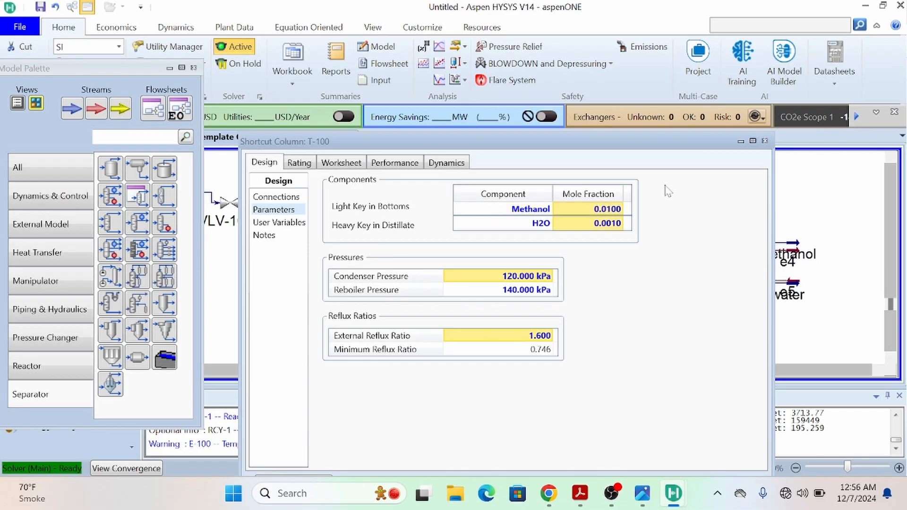
{"action": "type", "text": "0.001"}
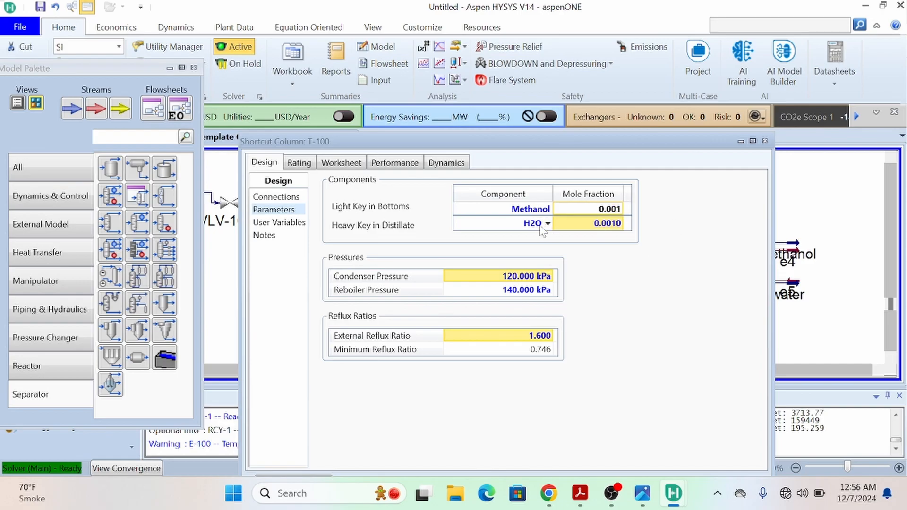
{"action": "left_click", "coordinate": [534, 210]}
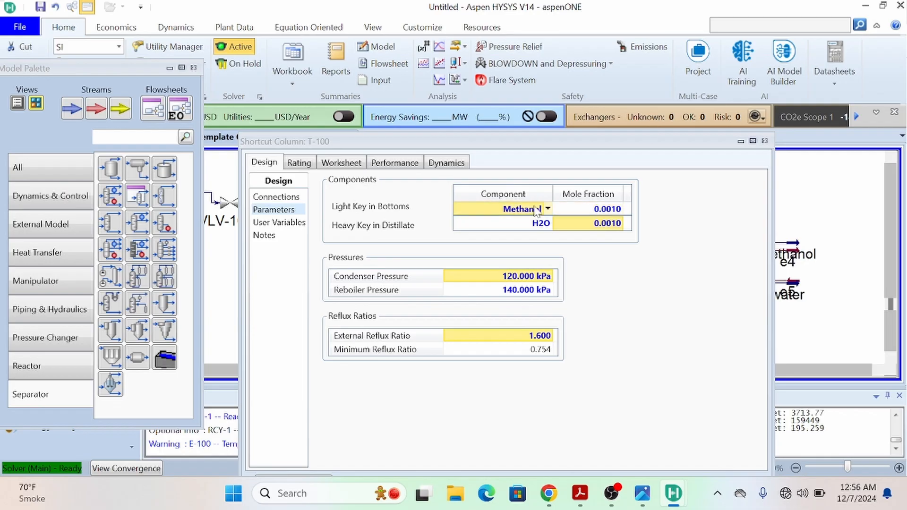
Step: Examine the column's stream conditions and the methanol distillate's mole fractions, then close both windows
{"action": "left_click_drag", "start_coordinate": [557, 145], "coordinate": [596, 52]}
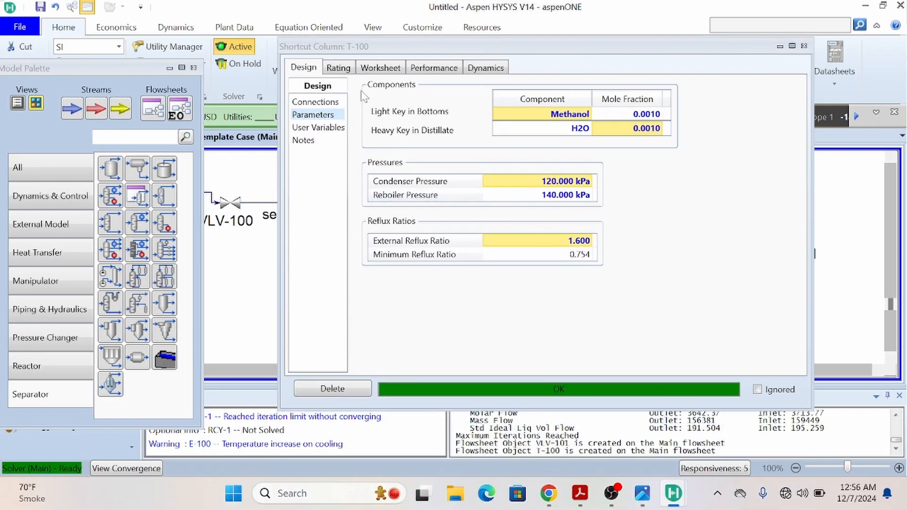
{"action": "left_click", "coordinate": [383, 67]}
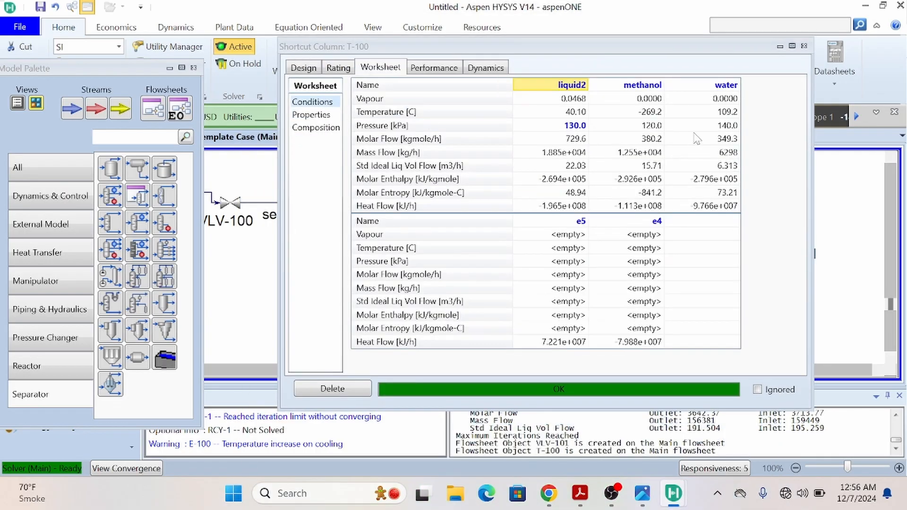
{"action": "left_click", "coordinate": [652, 138]}
{"action": "double_click", "coordinate": [652, 139]}
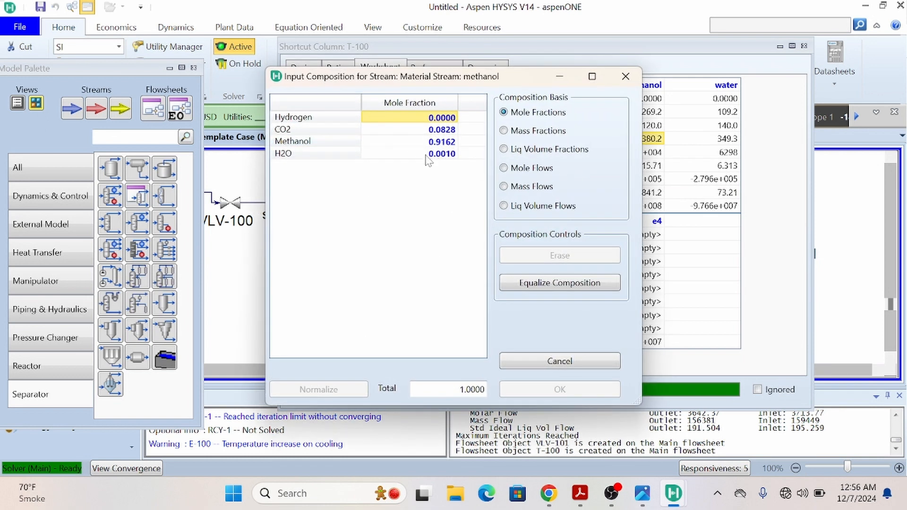
{"action": "left_click", "coordinate": [314, 143]}
{"action": "left_click_drag", "start_coordinate": [489, 78], "coordinate": [510, 91]}
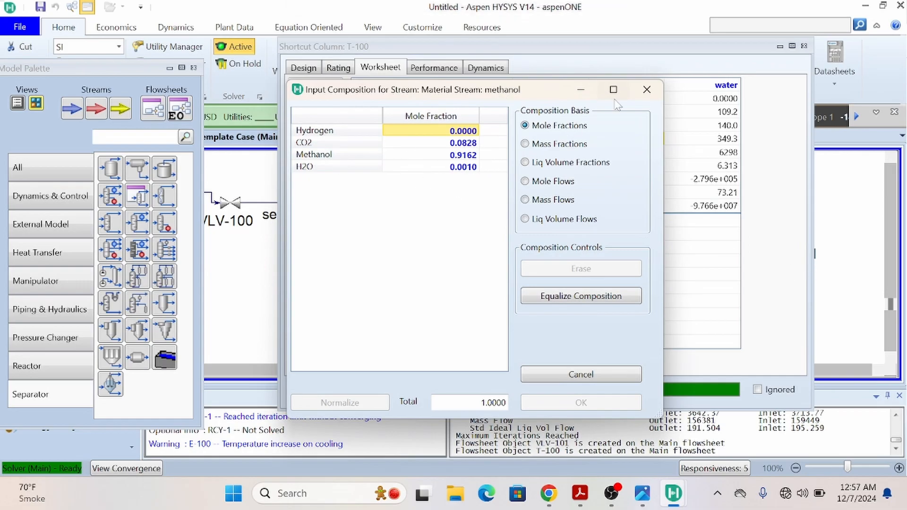
{"action": "left_click", "coordinate": [647, 90]}
{"action": "left_click", "coordinate": [804, 45]}
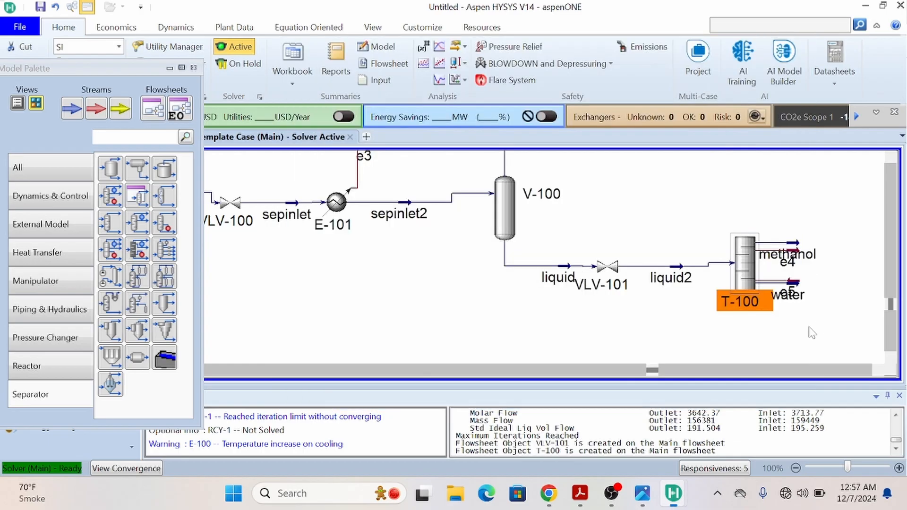
Step: Move column T-100 with its product streams farther right of stream liquid2 on the flowsheet
{"action": "left_click", "coordinate": [777, 255]}
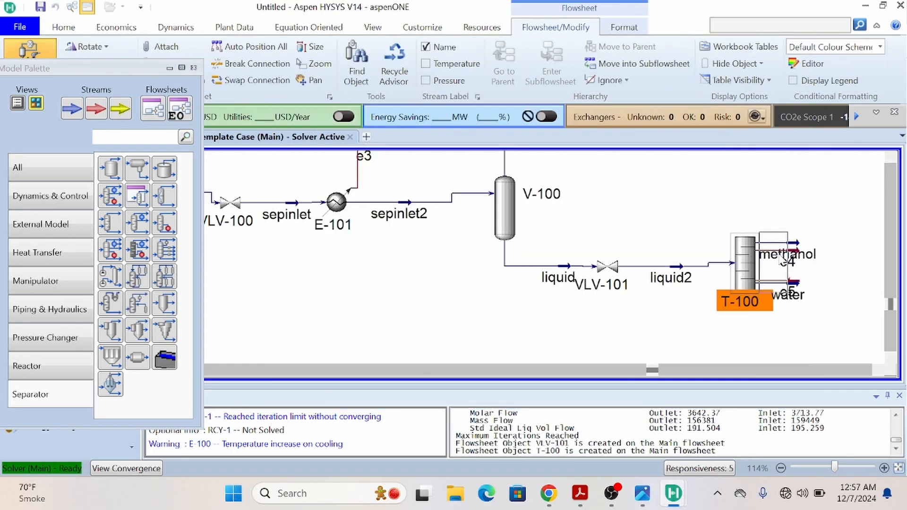
{"action": "left_click_drag", "start_coordinate": [784, 259], "coordinate": [813, 263]}
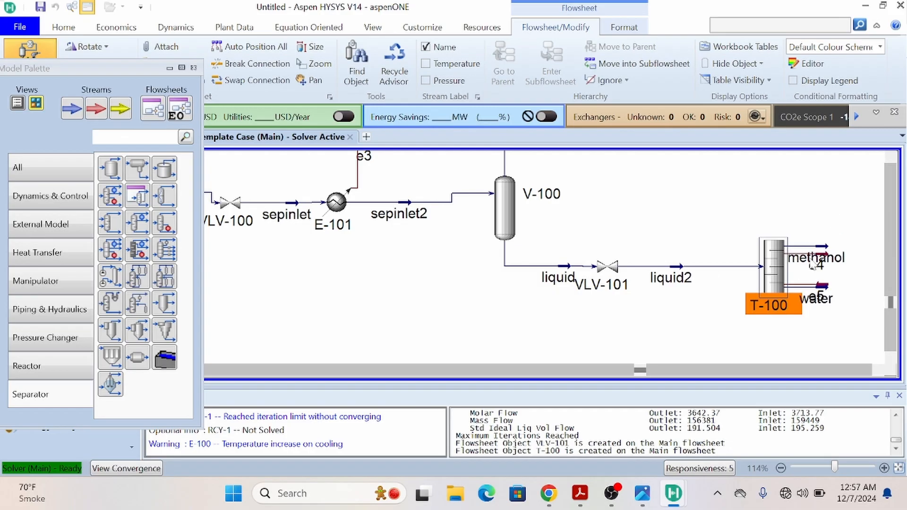
{"action": "mouse_move", "coordinate": [821, 259]}
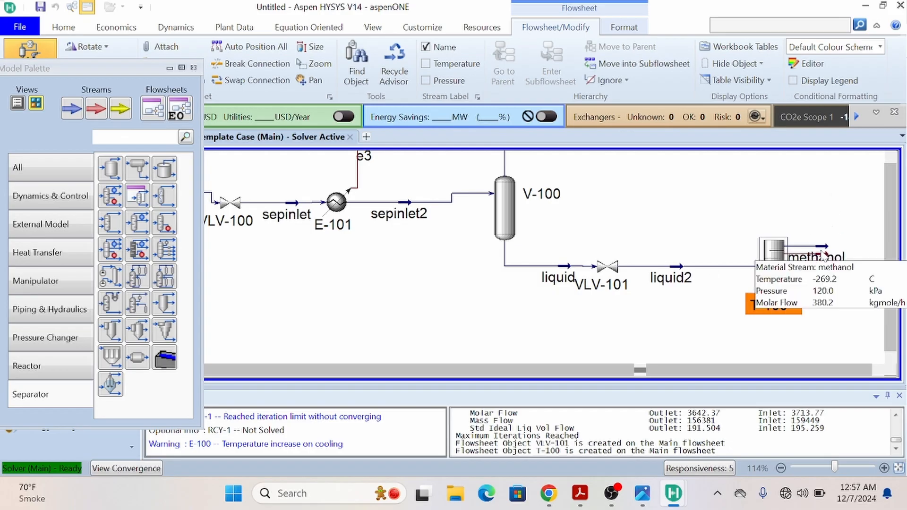
{"action": "left_click", "coordinate": [844, 326]}
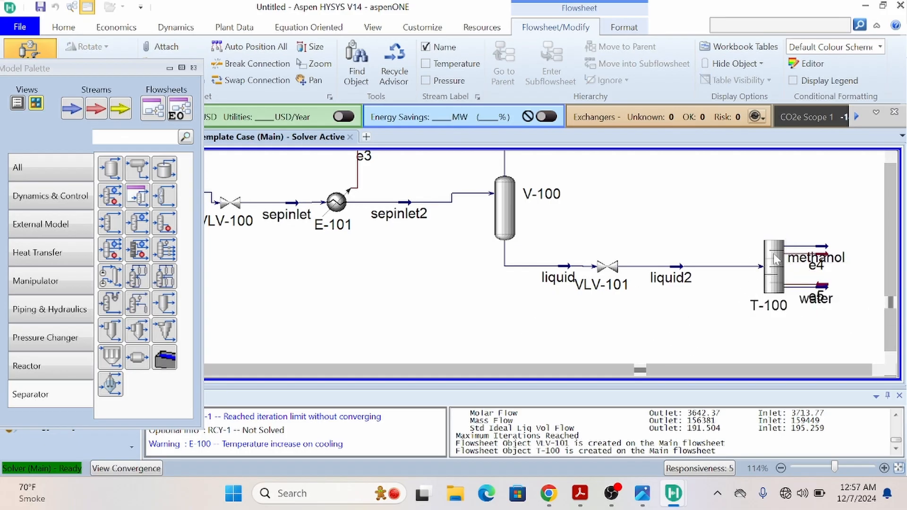
{"action": "left_click_drag", "start_coordinate": [775, 258], "coordinate": [783, 259]}
{"action": "left_click", "coordinate": [625, 290]}
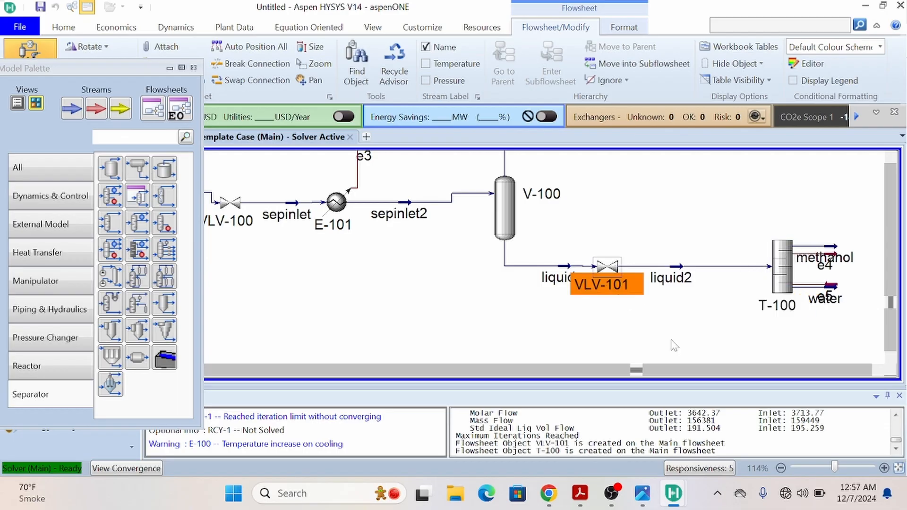
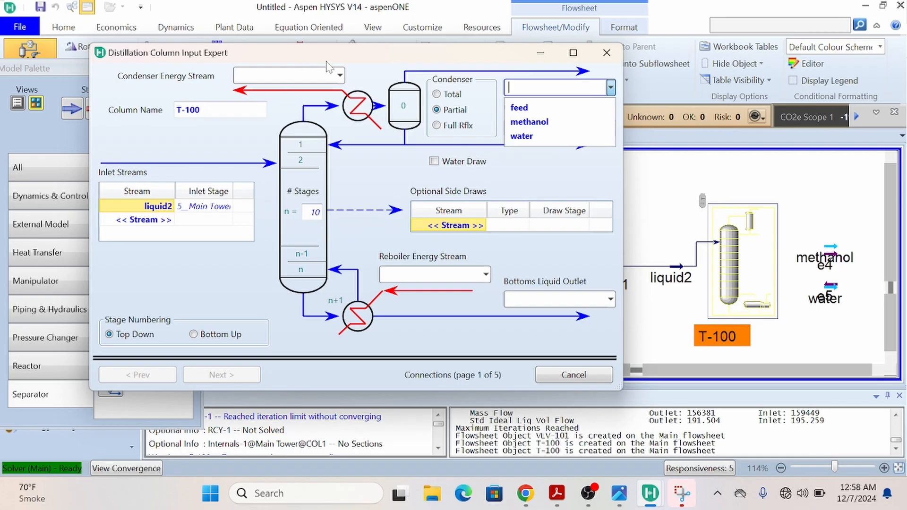
Step: Assign e4 as the condenser energy stream and e5 as the reboiler energy stream of the new distillation column
{"action": "left_click", "coordinate": [342, 76]}
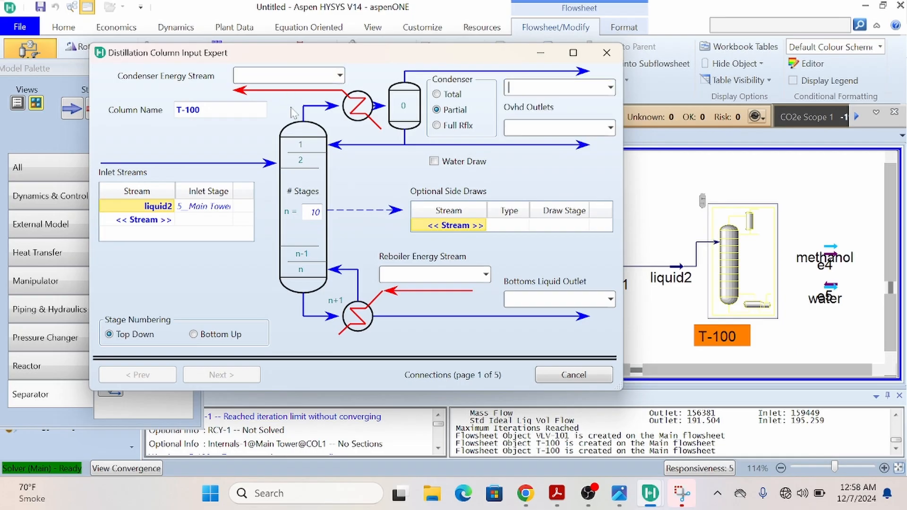
{"action": "left_click", "coordinate": [340, 76]}
{"action": "left_click", "coordinate": [274, 127]}
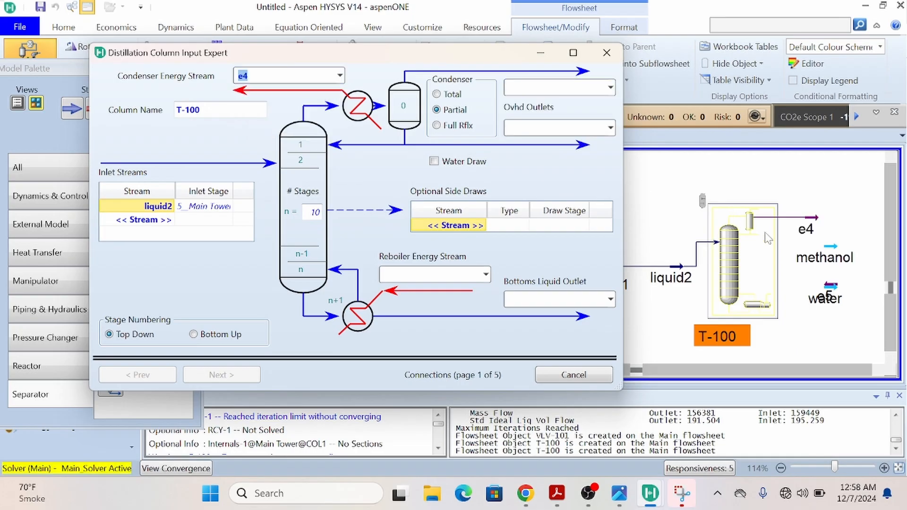
{"action": "left_click", "coordinate": [483, 274]}
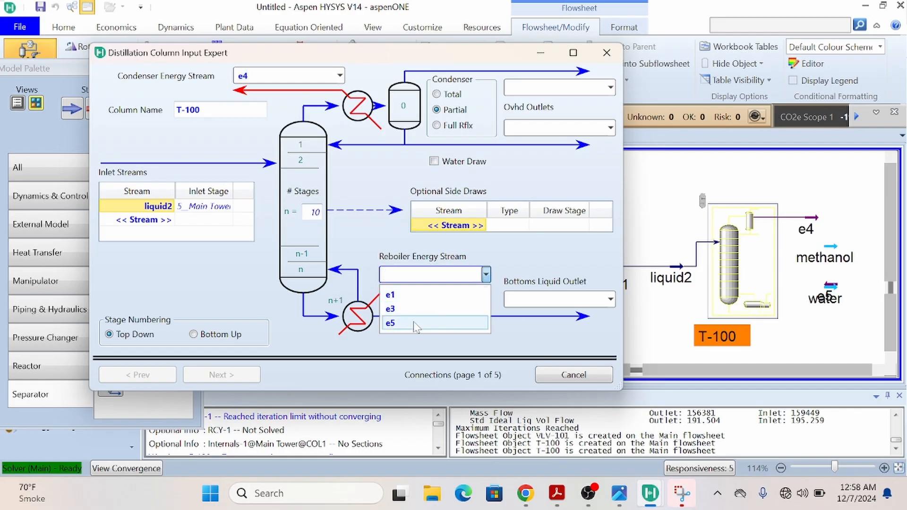
{"action": "left_click", "coordinate": [467, 323]}
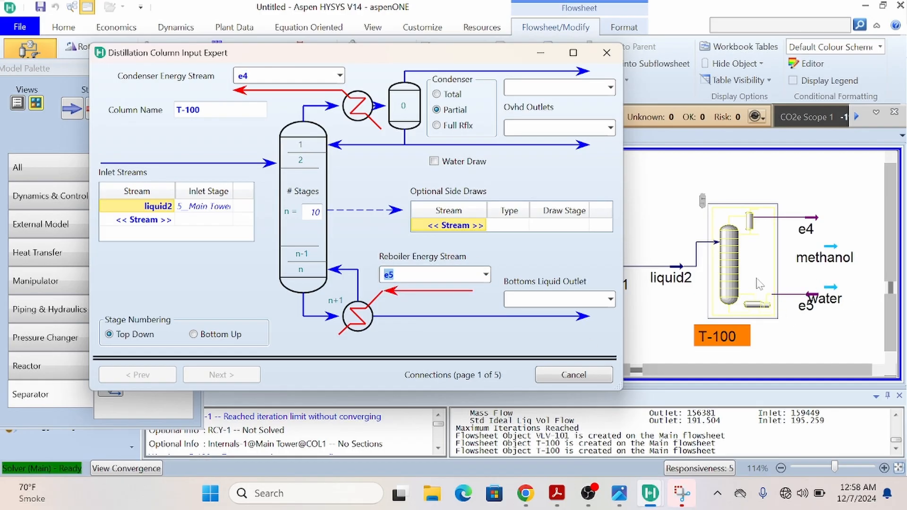
Step: Choose a total condenser, with methanol as the overhead liquid outlet and water as the bottoms liquid outlet
{"action": "left_click", "coordinate": [437, 94]}
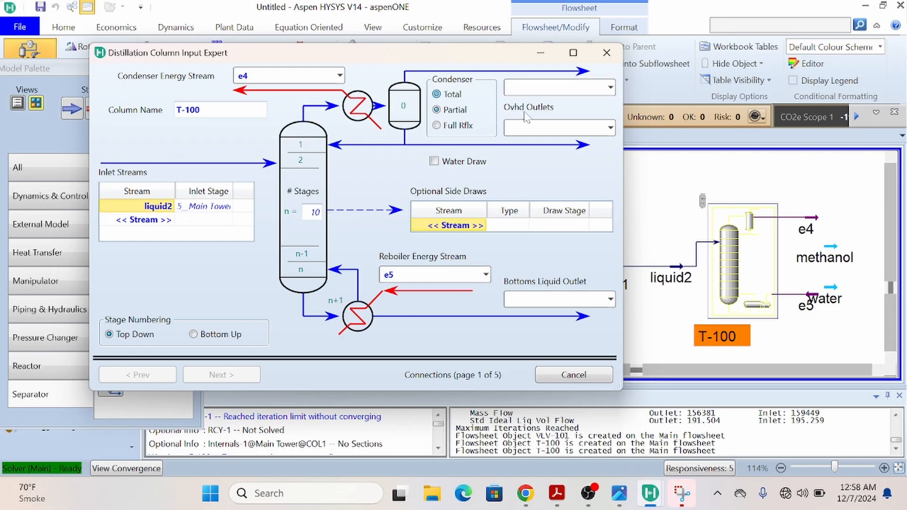
{"action": "left_click", "coordinate": [611, 128]}
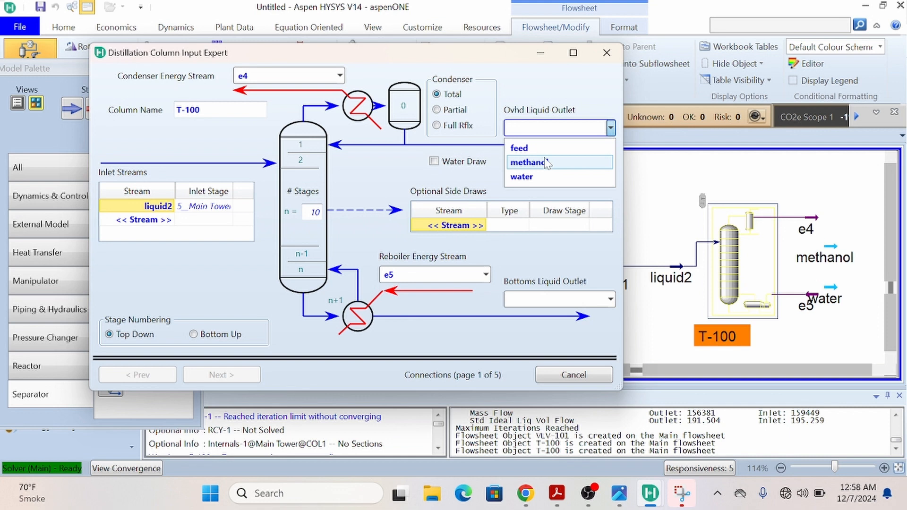
{"action": "left_click", "coordinate": [530, 165]}
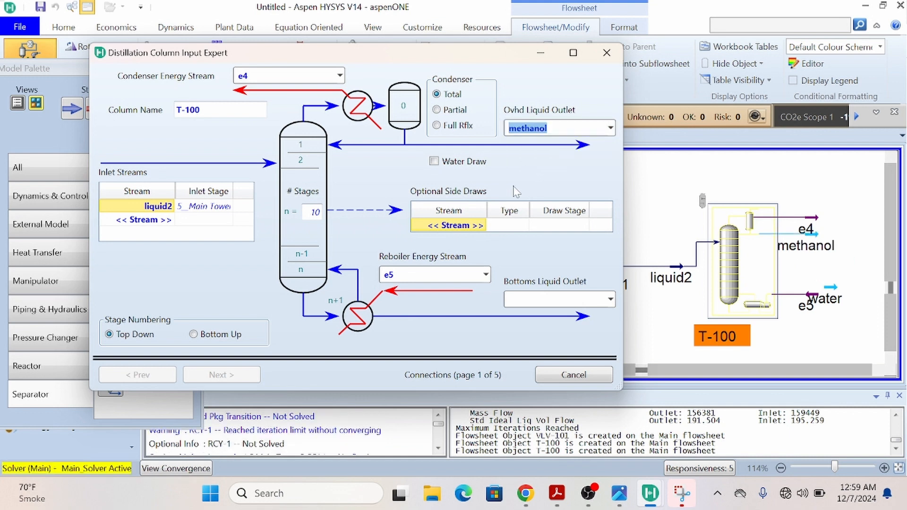
{"action": "left_click", "coordinate": [610, 299]}
{"action": "left_click", "coordinate": [543, 335]}
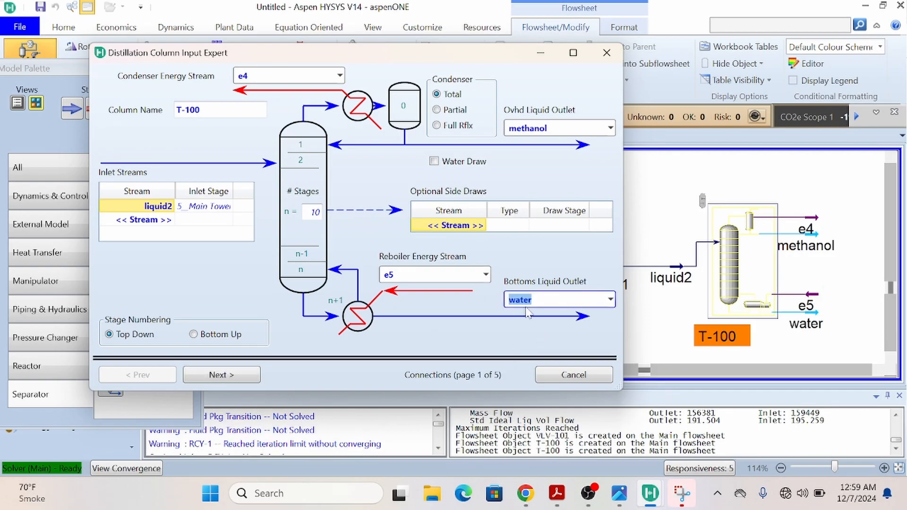
Step: Set the distillation column's number of stages to 11 and proceed to the reboiler configuration
{"action": "left_click", "coordinate": [192, 249]}
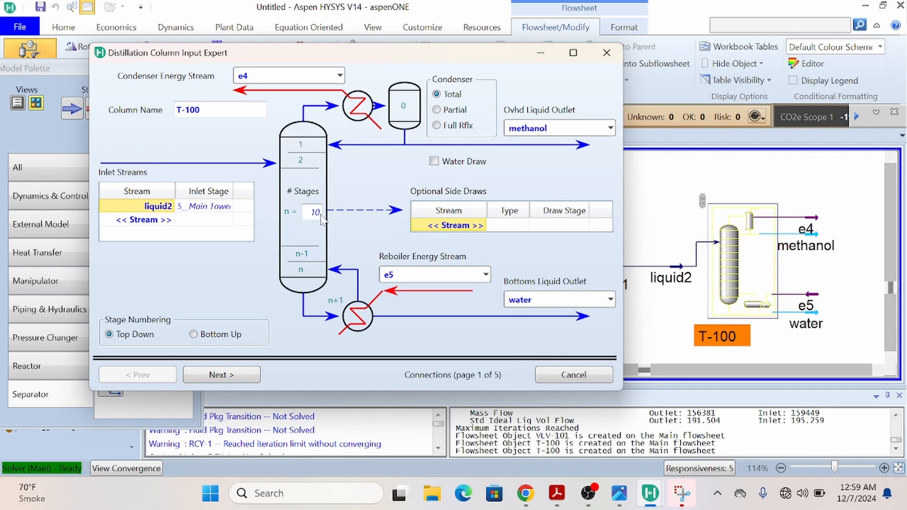
{"action": "left_click", "coordinate": [315, 212]}
{"action": "left_click", "coordinate": [166, 262]}
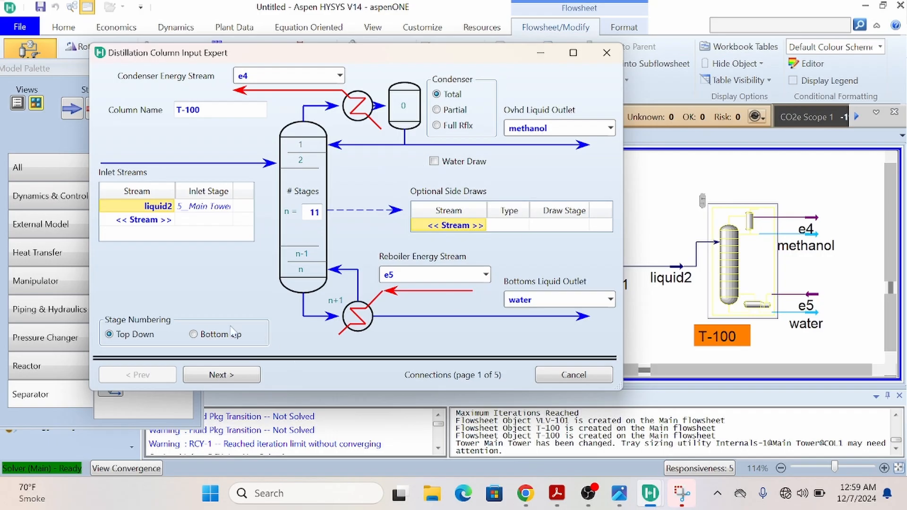
{"action": "left_click", "coordinate": [213, 375]}
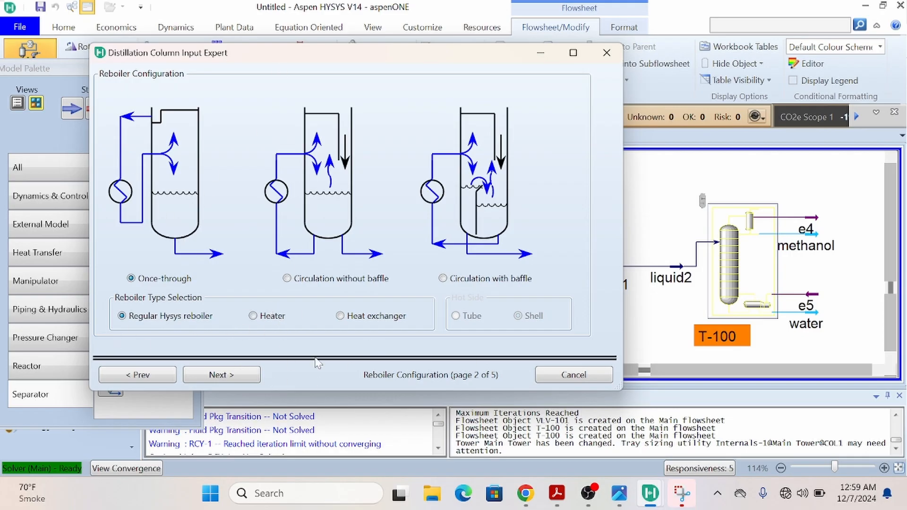
Step: Keep the once-through regular HYSYS reboiler and set the condenser pressure to 1.2 bar
{"action": "left_click", "coordinate": [236, 373]}
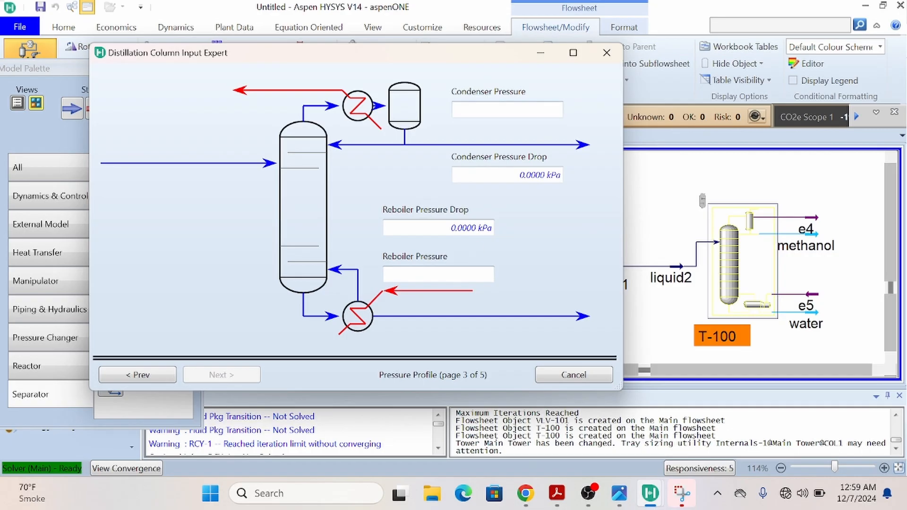
{"action": "left_click", "coordinate": [507, 110]}
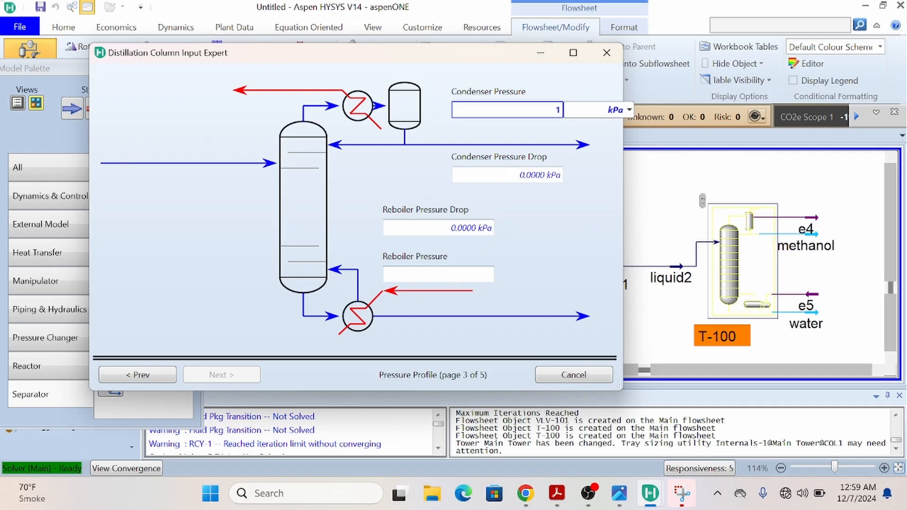
{"action": "left_click", "coordinate": [630, 109]}
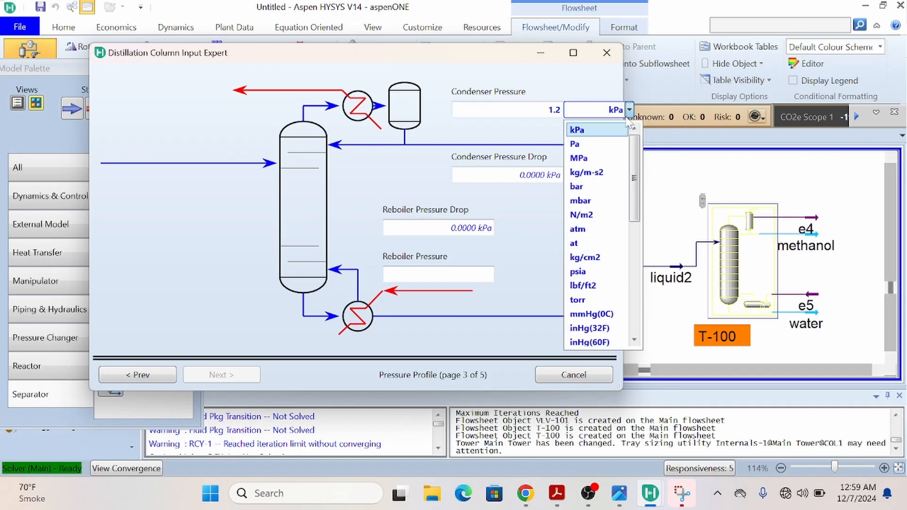
{"action": "left_click", "coordinate": [577, 187]}
Step: Set the column's reboiler pressure to 1.4 bar
{"action": "left_click", "coordinate": [411, 275]}
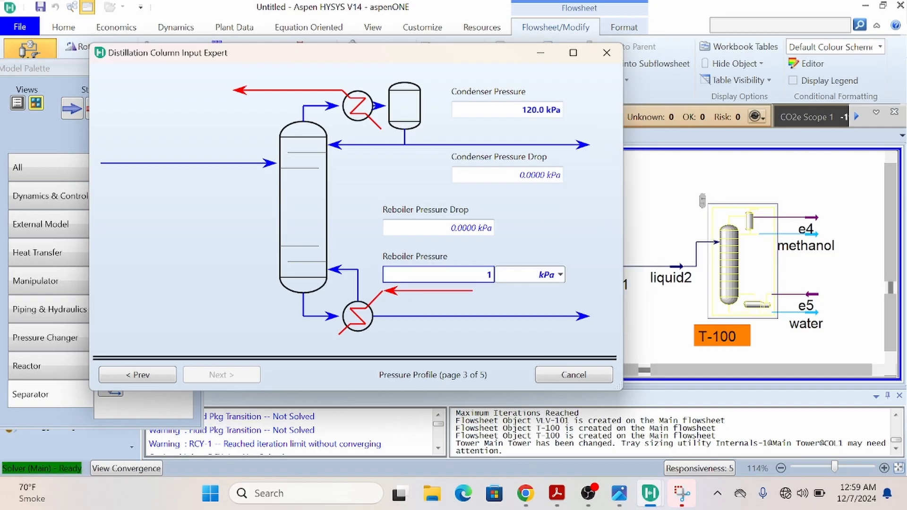
{"action": "type", "text": "1.3"}
{"action": "key", "text": "BackSpace"}
{"action": "type", "text": "4"}
{"action": "left_click", "coordinate": [560, 275]}
{"action": "left_click", "coordinate": [525, 98]}
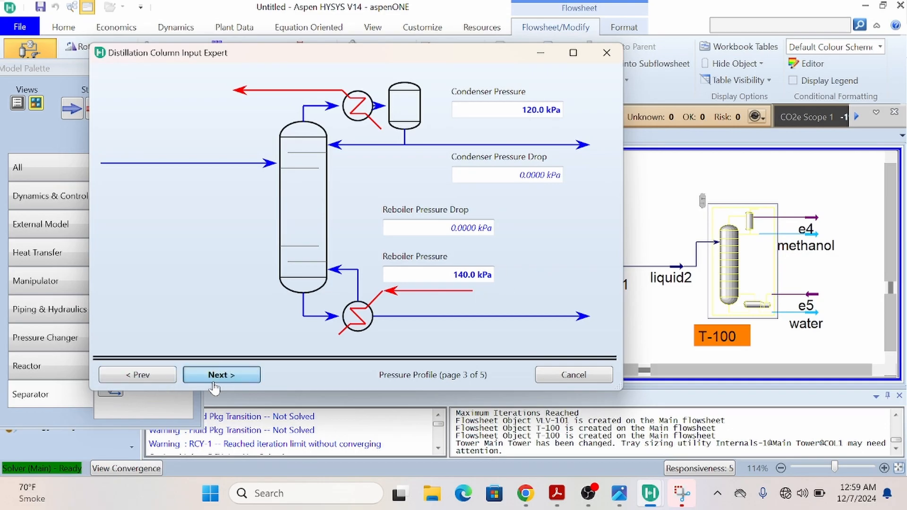
Step: Skip the optional temperature estimates, set the reflux ratio to 1.6 on a molar basis, and finish the column input expert
{"action": "left_click", "coordinate": [214, 384]}
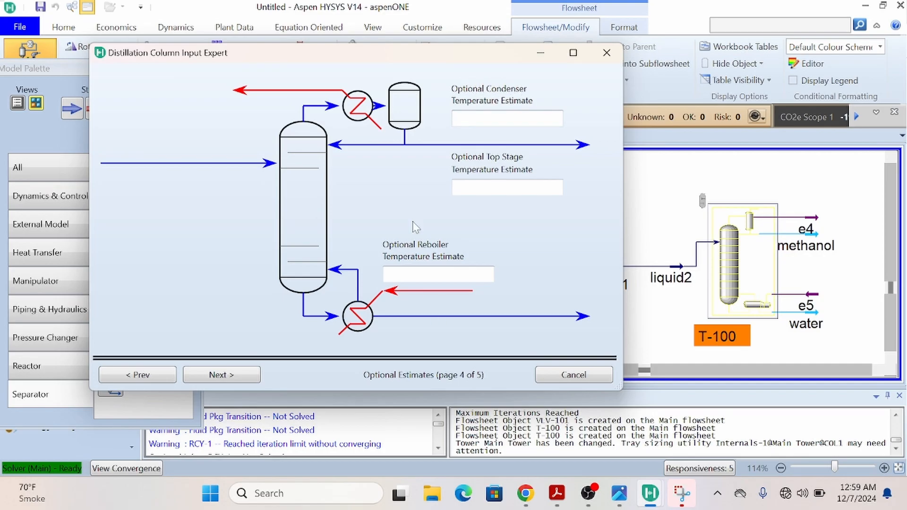
{"action": "left_click", "coordinate": [222, 376]}
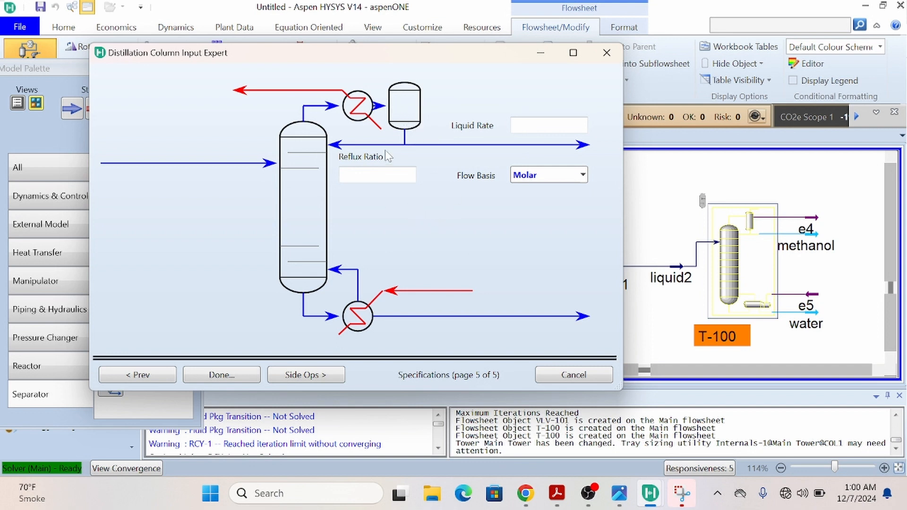
{"action": "left_click", "coordinate": [388, 174]}
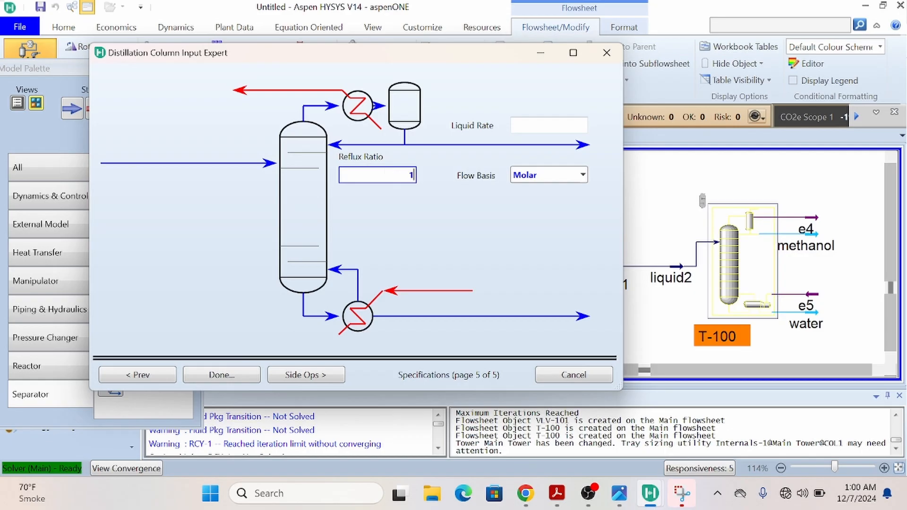
{"action": "type", "text": "1.6"}
{"action": "key", "text": "Return"}
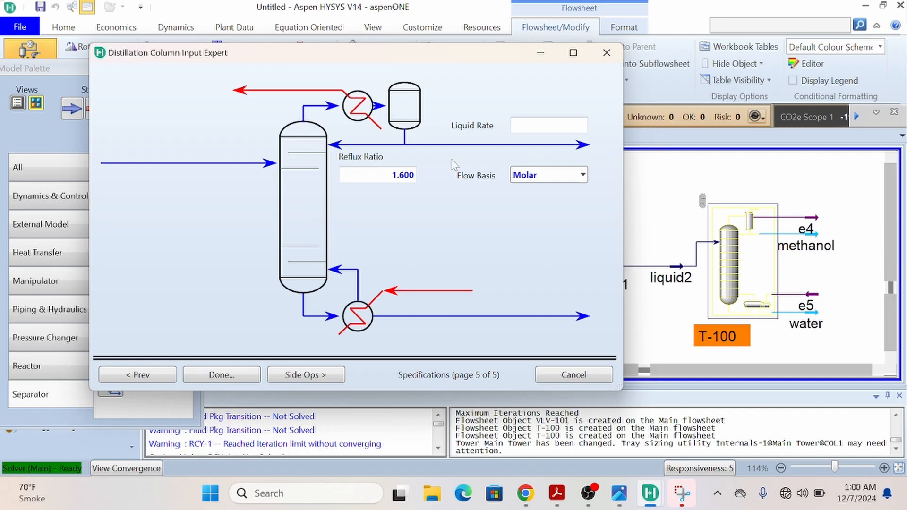
{"action": "left_click", "coordinate": [201, 376]}
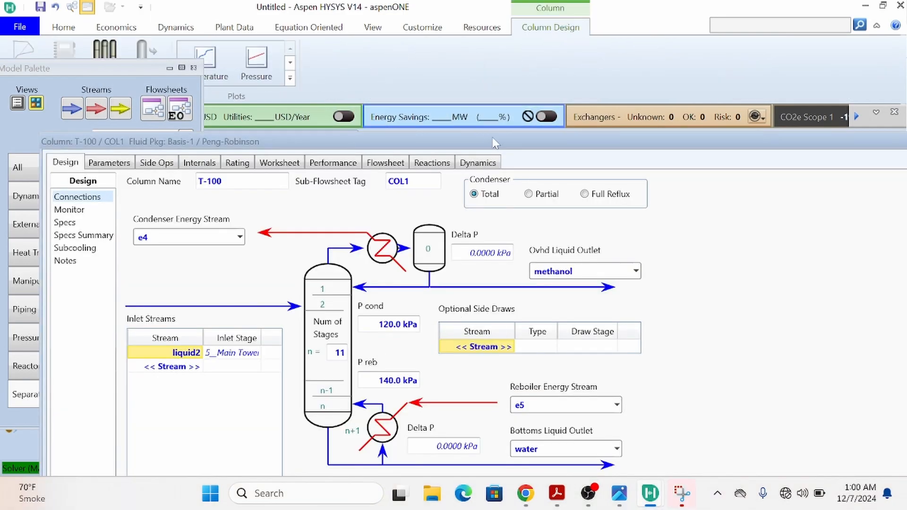
Step: Open the specification monitor of column T-100 in a maximized window and deactivate the Distillate Rate specification
{"action": "left_click_drag", "start_coordinate": [494, 142], "coordinate": [465, 20]}
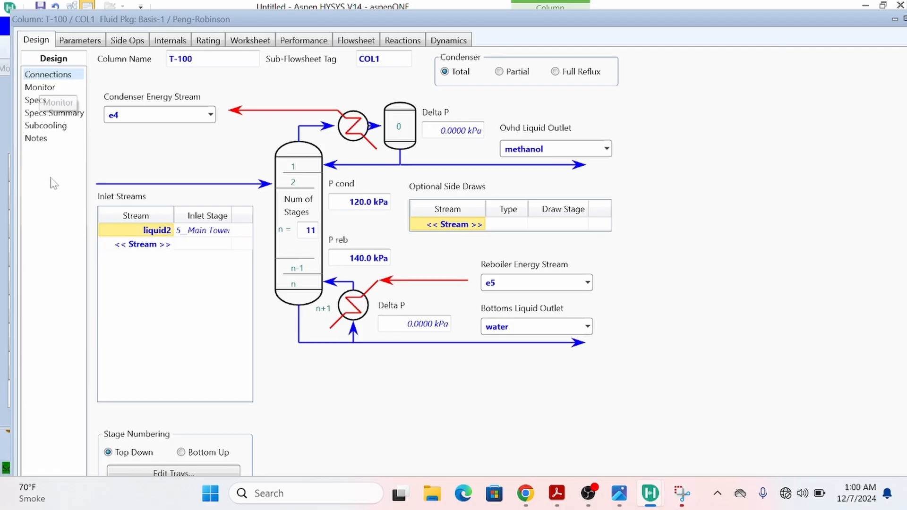
{"action": "left_click", "coordinate": [40, 88]}
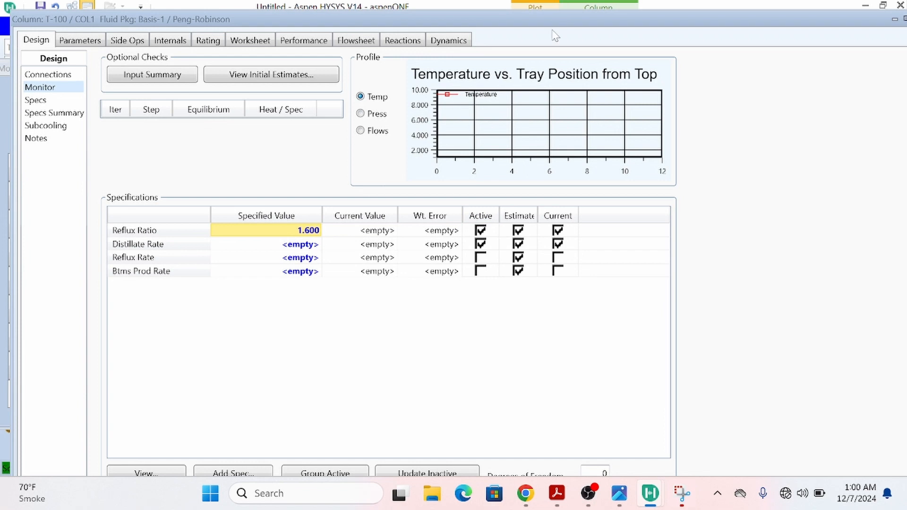
{"action": "double_click", "coordinate": [549, 14]}
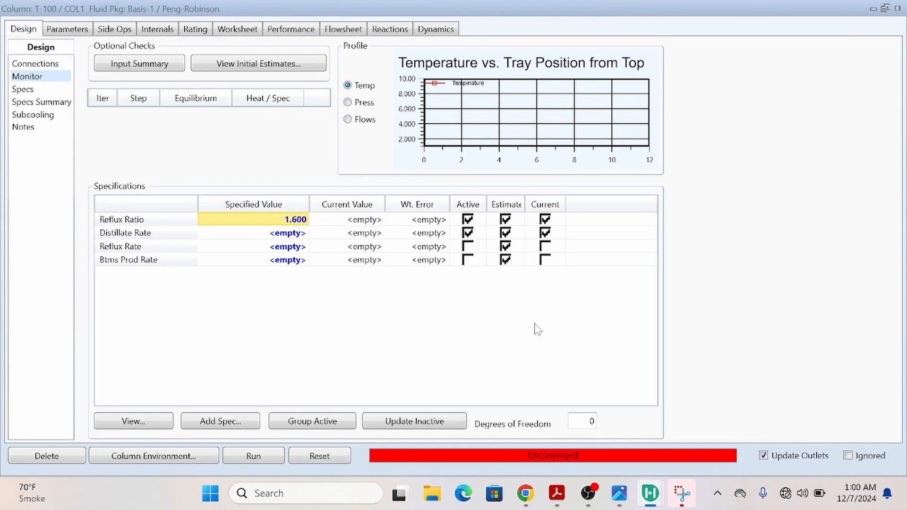
{"action": "left_click", "coordinate": [468, 233]}
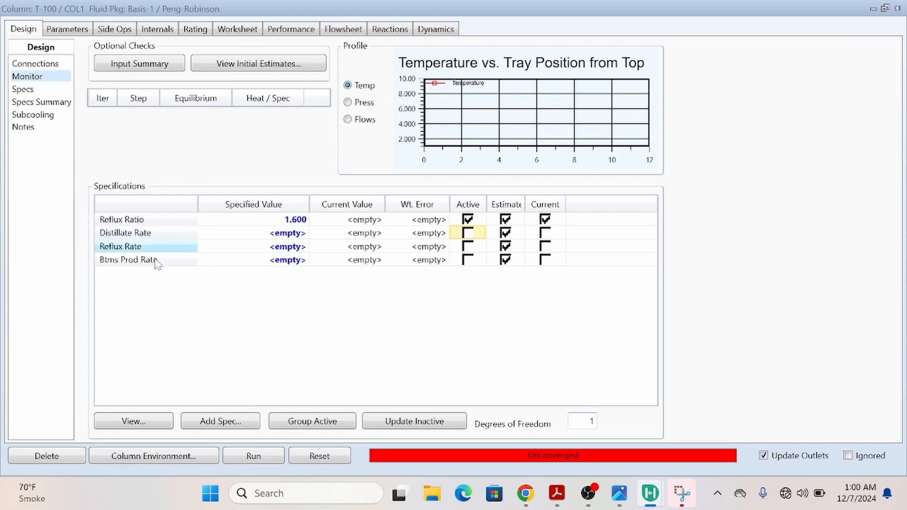
{"action": "left_click", "coordinate": [218, 420]}
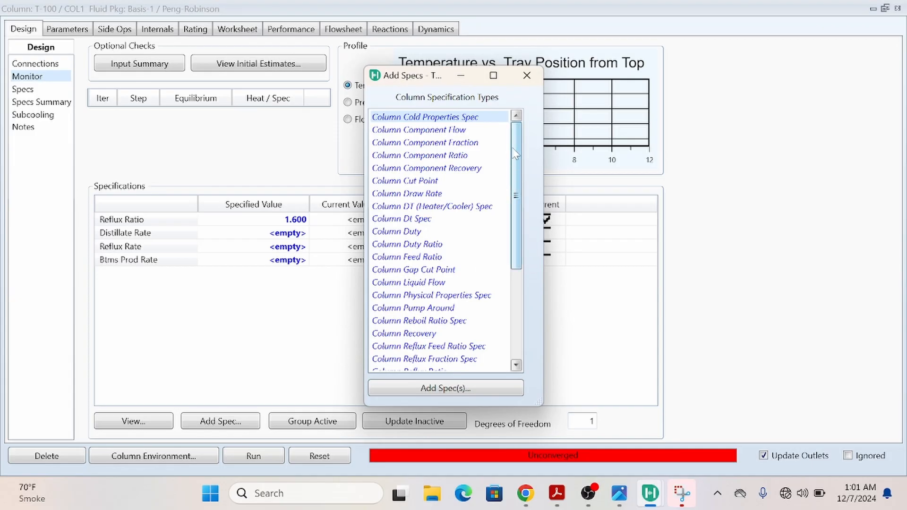
{"action": "mouse_move", "coordinate": [515, 154]}
{"action": "left_mouse_down"}
{"action": "mouse_move", "coordinate": [515, 247]}
{"action": "mouse_move", "coordinate": [512, 149]}
{"action": "mouse_move", "coordinate": [511, 160]}
{"action": "left_mouse_up"}
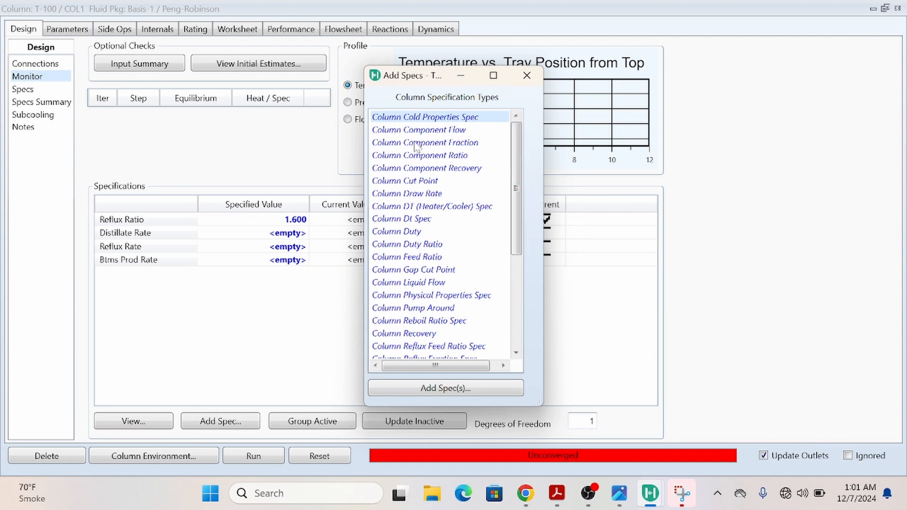
{"action": "left_click", "coordinate": [416, 144]}
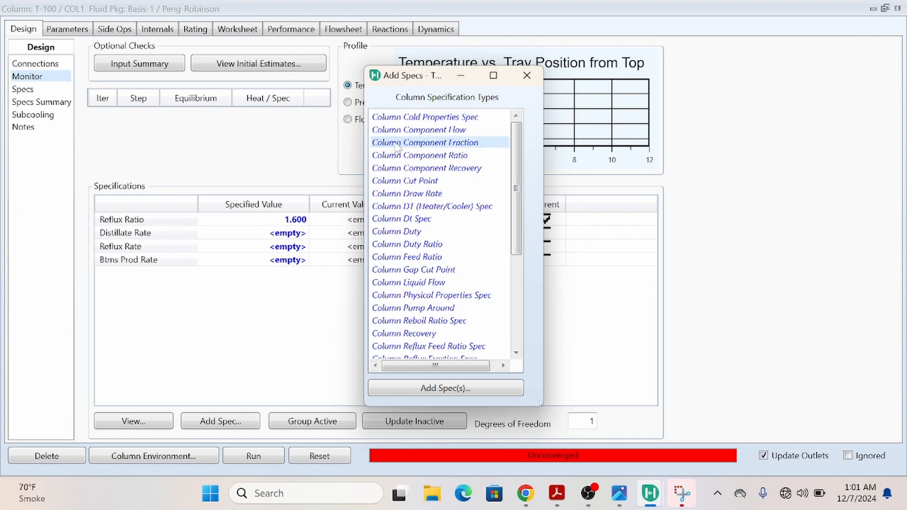
{"action": "left_click", "coordinate": [447, 392]}
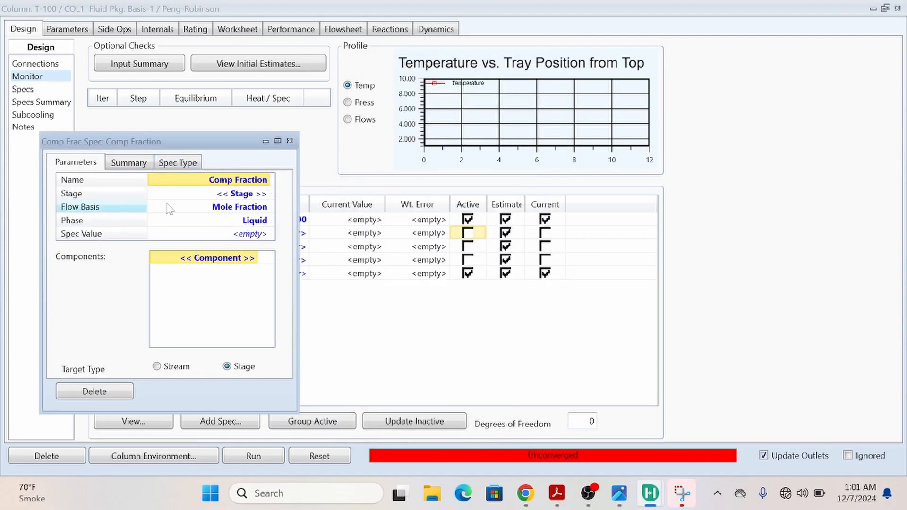
{"action": "left_click", "coordinate": [266, 193]}
{"action": "left_click", "coordinate": [266, 191]}
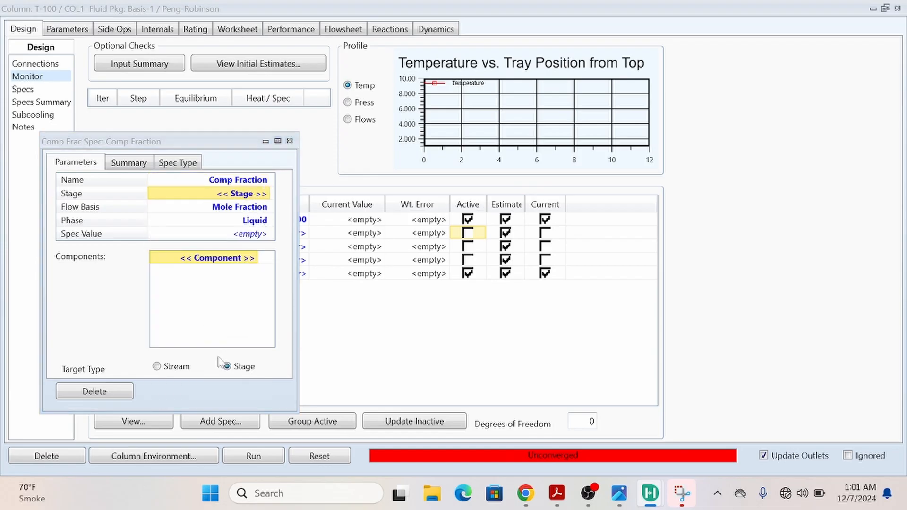
{"action": "left_click", "coordinate": [157, 367]}
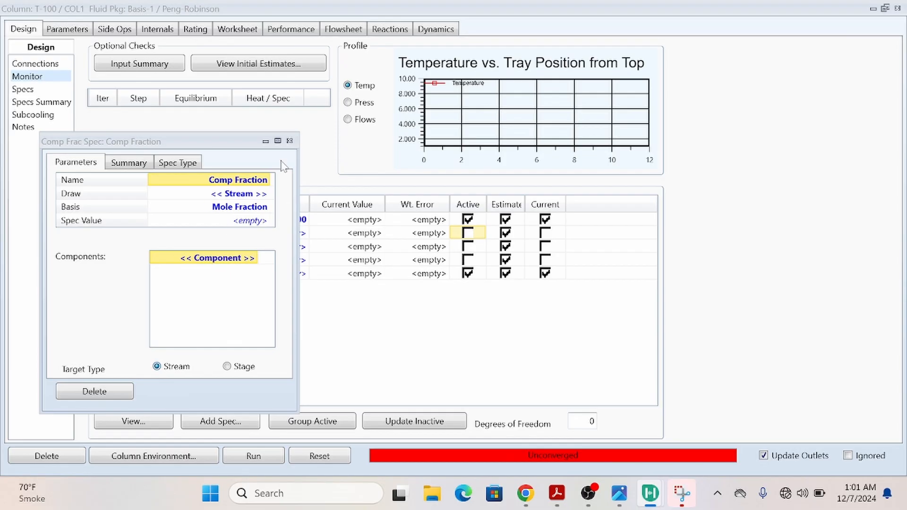
{"action": "left_click", "coordinate": [267, 194]}
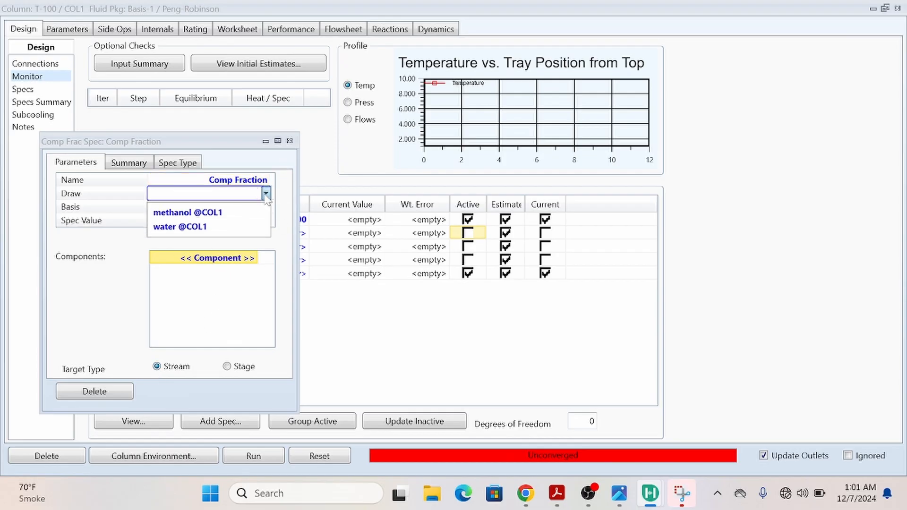
{"action": "left_click", "coordinate": [232, 216]}
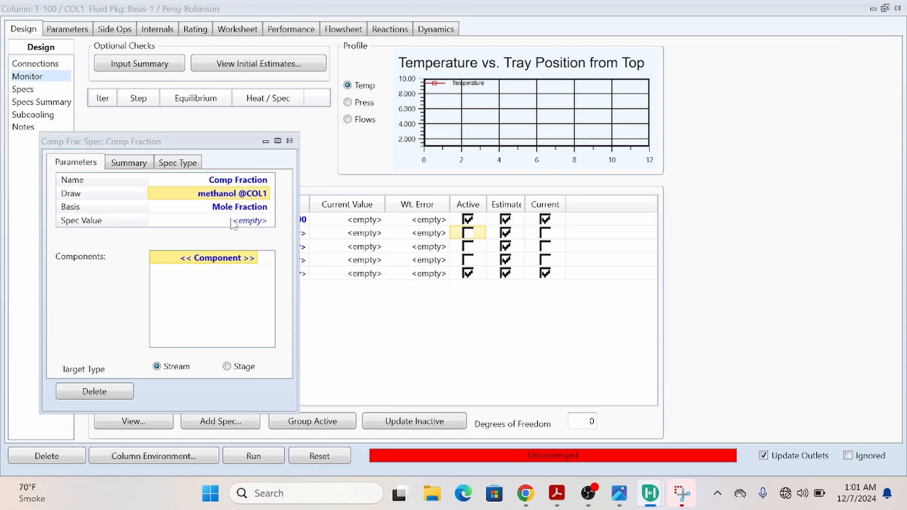
Step: Set the component fraction specification to a mole fraction of 0.90 for the Methanol component and close its window
{"action": "left_click", "coordinate": [260, 207]}
{"action": "left_click", "coordinate": [253, 222]}
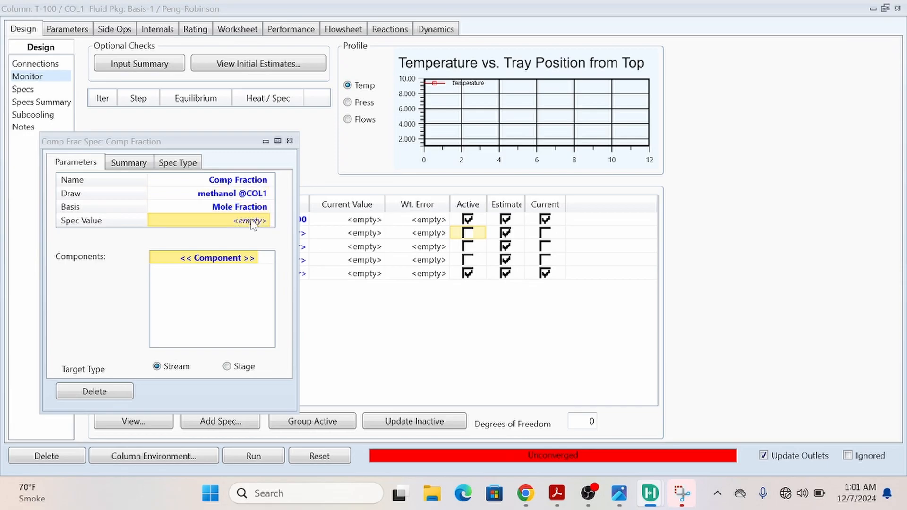
{"action": "type", "text": "0/90"}
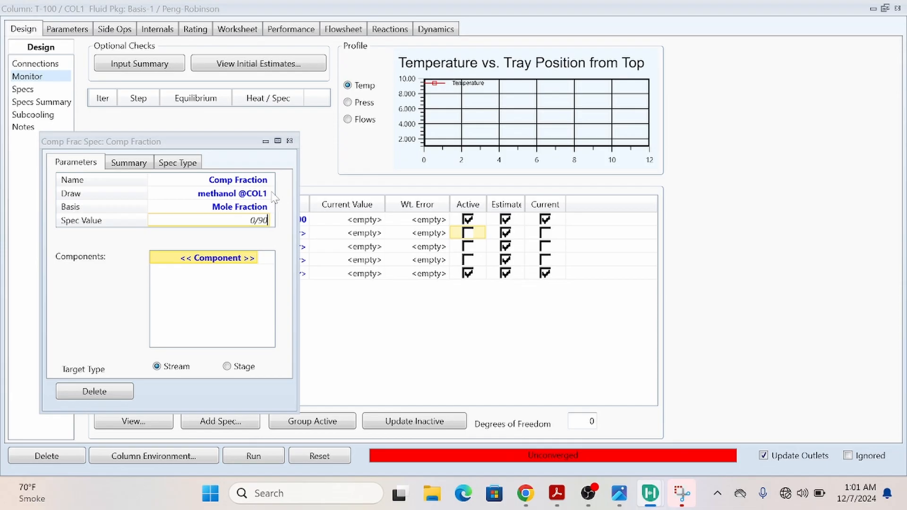
{"action": "key", "text": "BackSpace"}
{"action": "left_click", "coordinate": [252, 259]}
{"action": "left_click", "coordinate": [253, 259]}
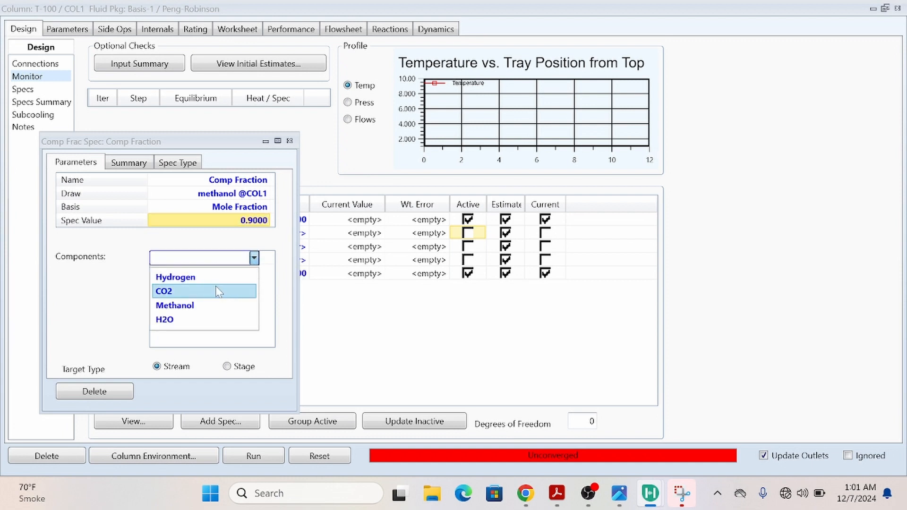
{"action": "left_click", "coordinate": [217, 311]}
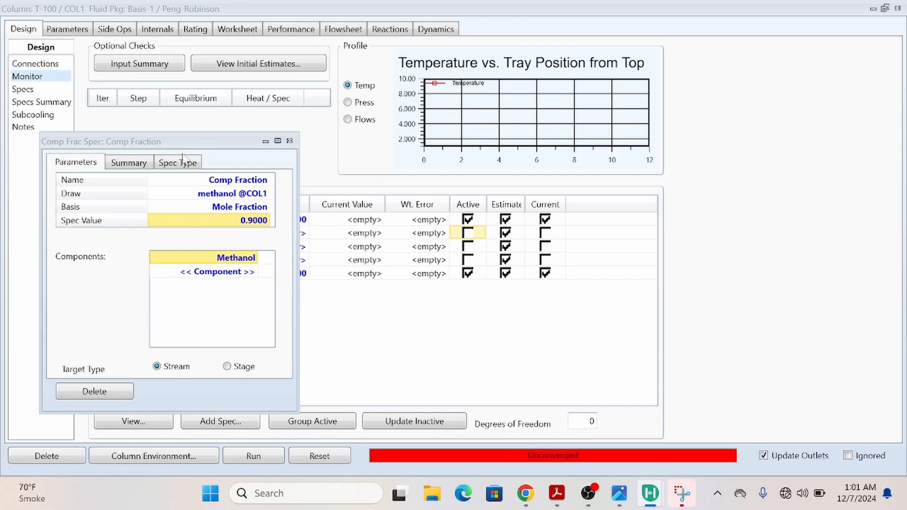
{"action": "left_click_drag", "start_coordinate": [187, 144], "coordinate": [551, 83]}
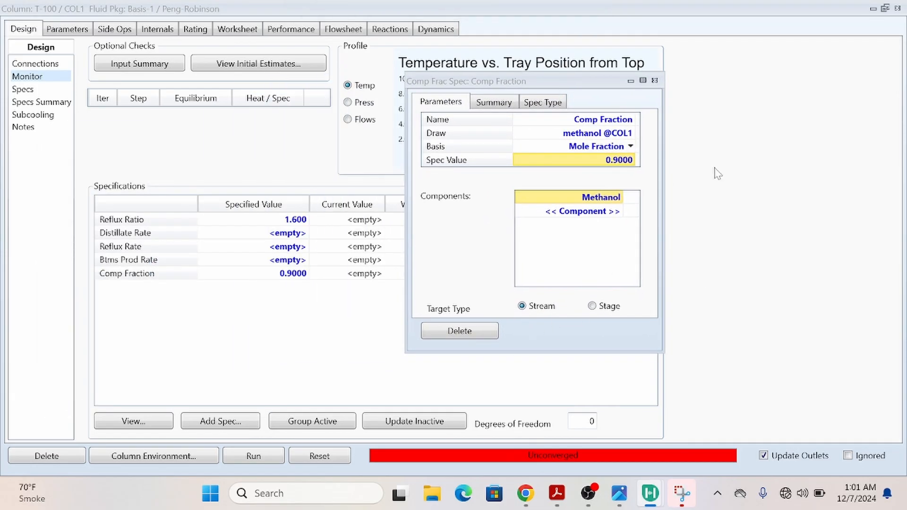
{"action": "left_click", "coordinate": [654, 80]}
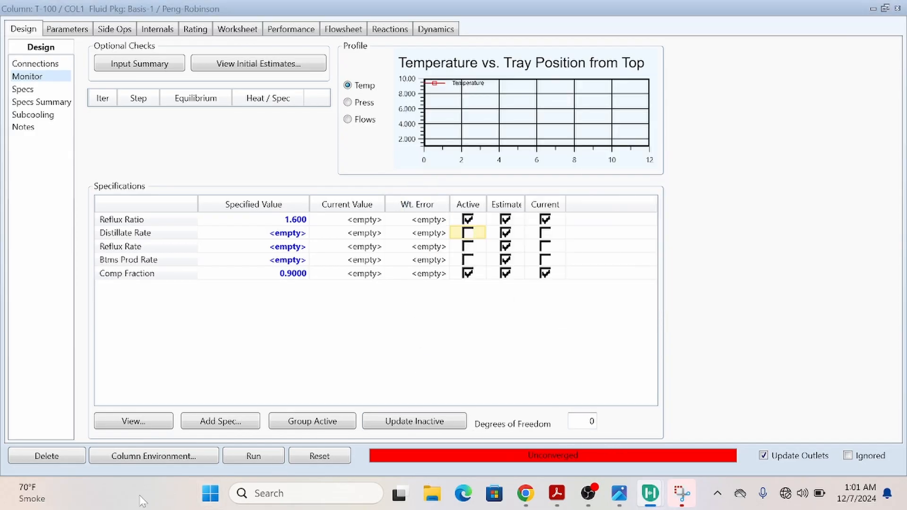
Step: Run column T-100 and open the composition of the methanol outlet stream from the column's worksheet
{"action": "left_click", "coordinate": [259, 458]}
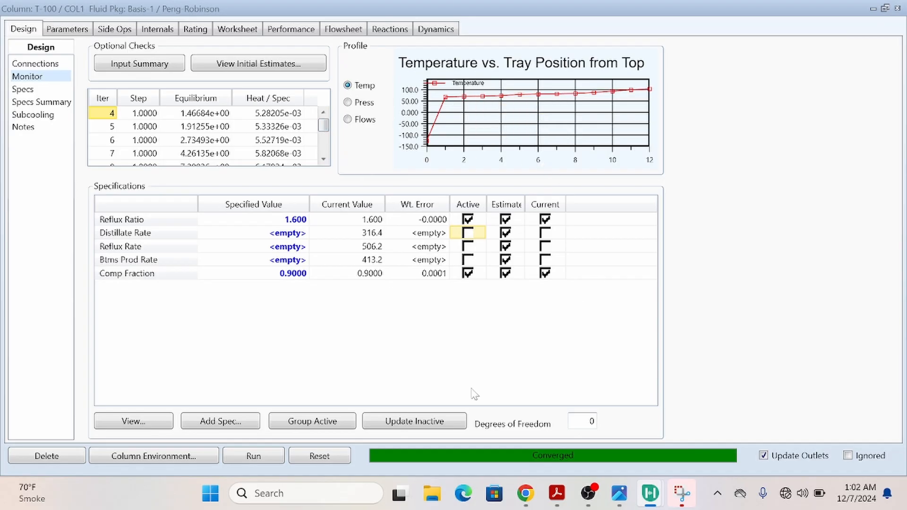
{"action": "left_click", "coordinate": [252, 34]}
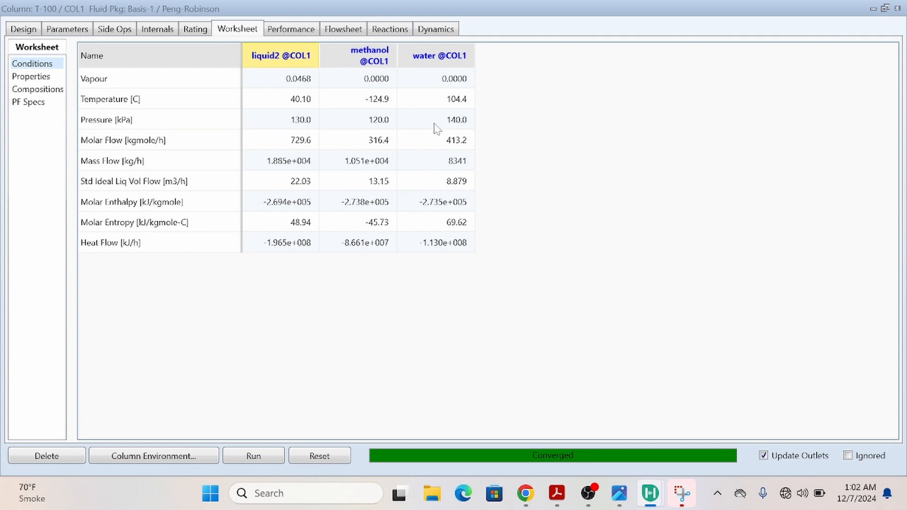
{"action": "double_click", "coordinate": [374, 146]}
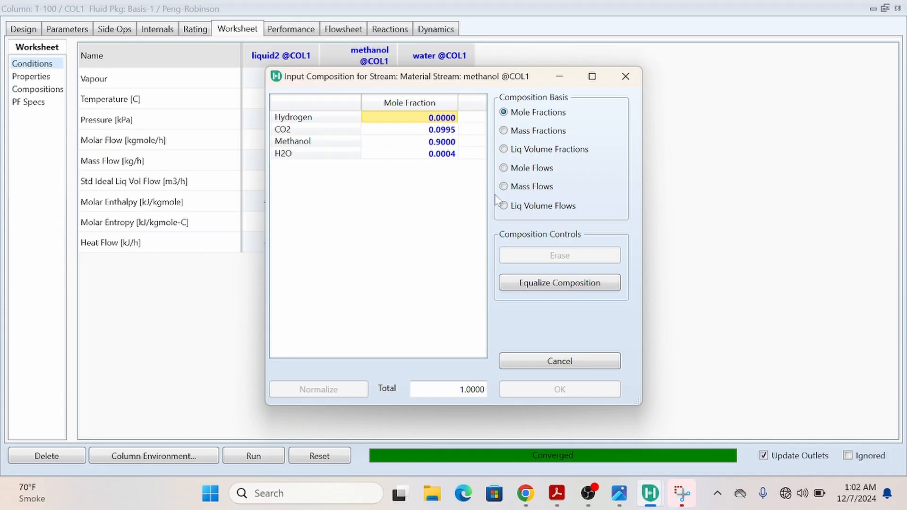
Step: Review the distillation requirement in item 5 of the assignment PDF in Acrobat, and return to Aspen HYSYS to close the methanol composition
{"action": "key", "text": "alt+Tab"}
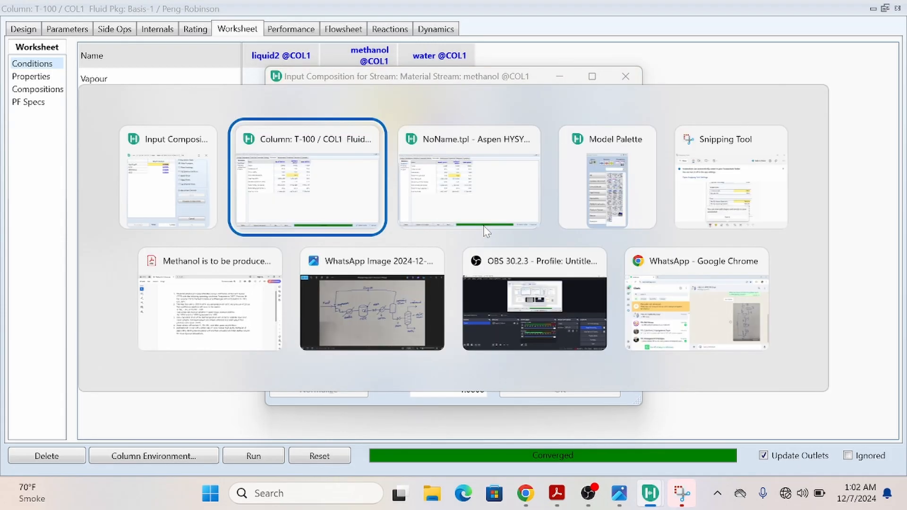
{"action": "key", "text": "alt+Tab"}
{"action": "key", "text": "alt+Tab"}
{"action": "key", "text": "alt+Tab"}
{"action": "key", "text": "alt+Tab"}
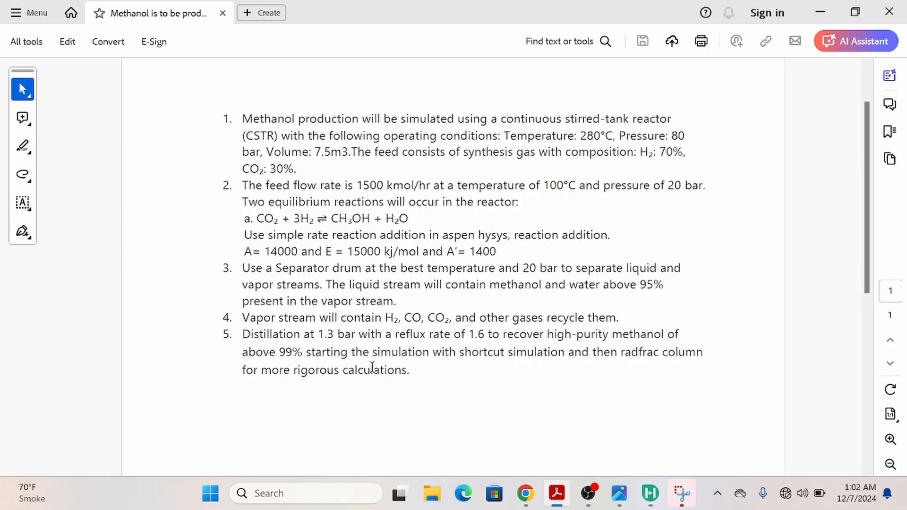
{"action": "left_click_drag", "start_coordinate": [245, 330], "coordinate": [501, 381]}
{"action": "double_click", "coordinate": [286, 352]}
{"action": "left_click", "coordinate": [371, 353]}
{"action": "key", "text": "alt+Tab"}
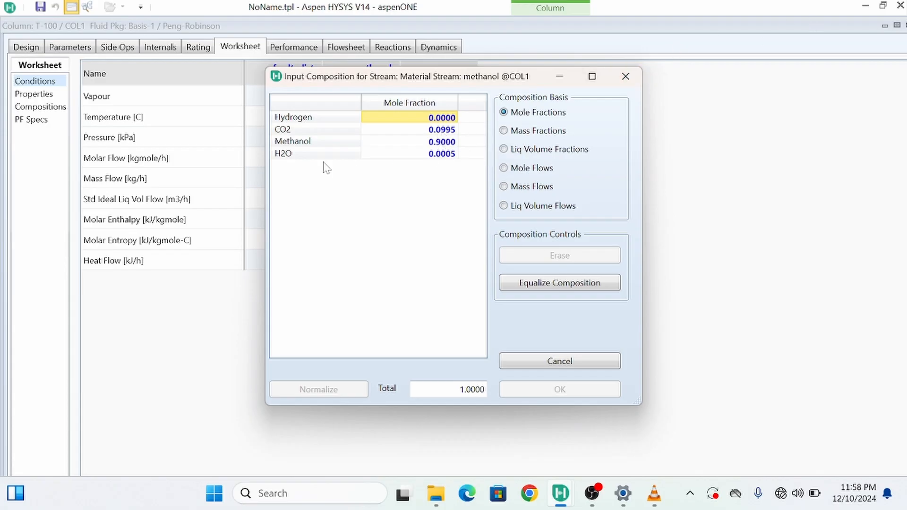
{"action": "left_click", "coordinate": [626, 76]}
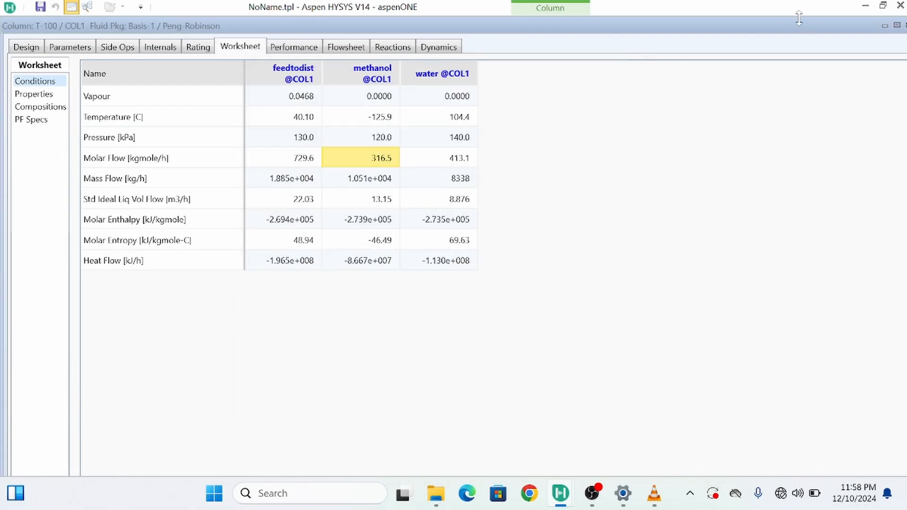
Step: Close the column window, break the connection between valve VLV-101 and the feedtodist stream, and move feedtodist closer to column T-100
{"action": "double_click", "coordinate": [718, 26]}
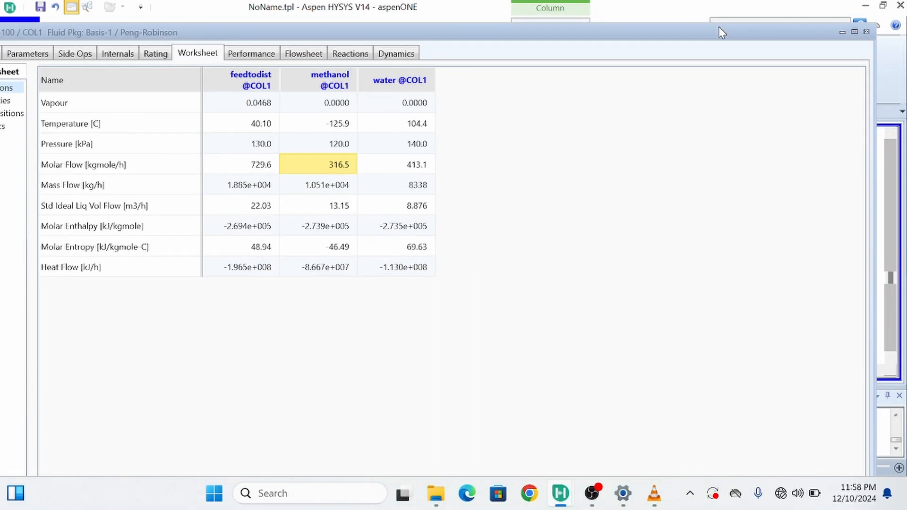
{"action": "left_click", "coordinate": [867, 32]}
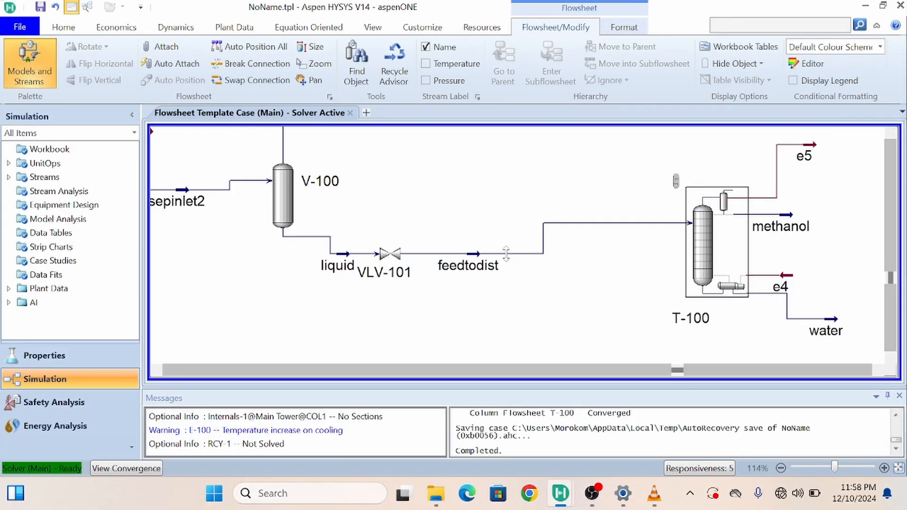
{"action": "left_click", "coordinate": [392, 255]}
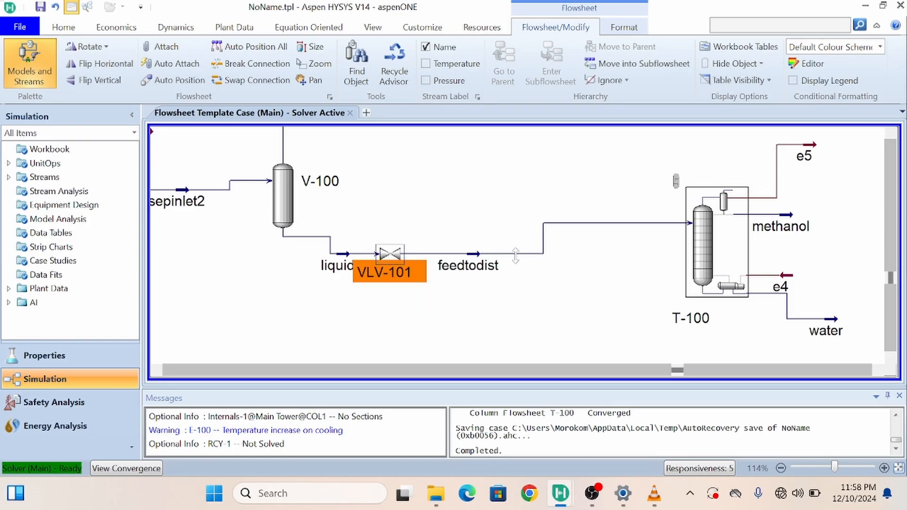
{"action": "mouse_move", "coordinate": [498, 254]}
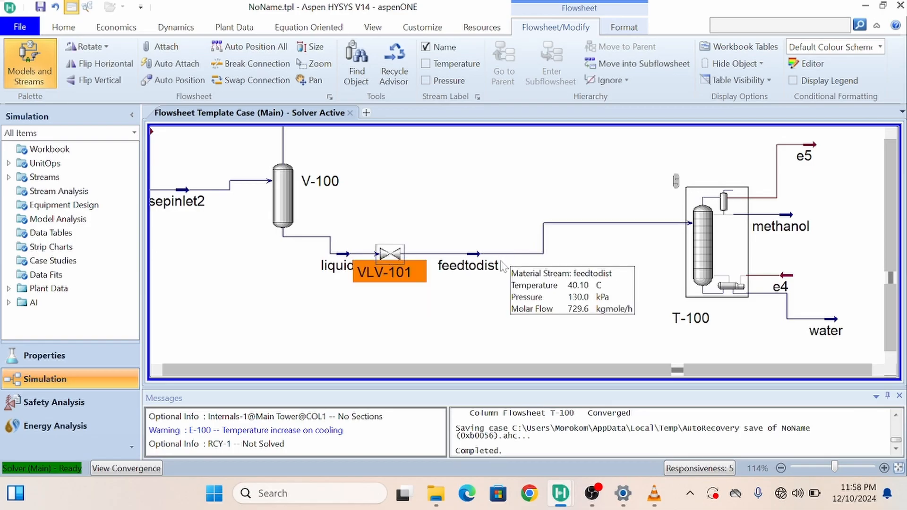
{"action": "left_click", "coordinate": [450, 255]}
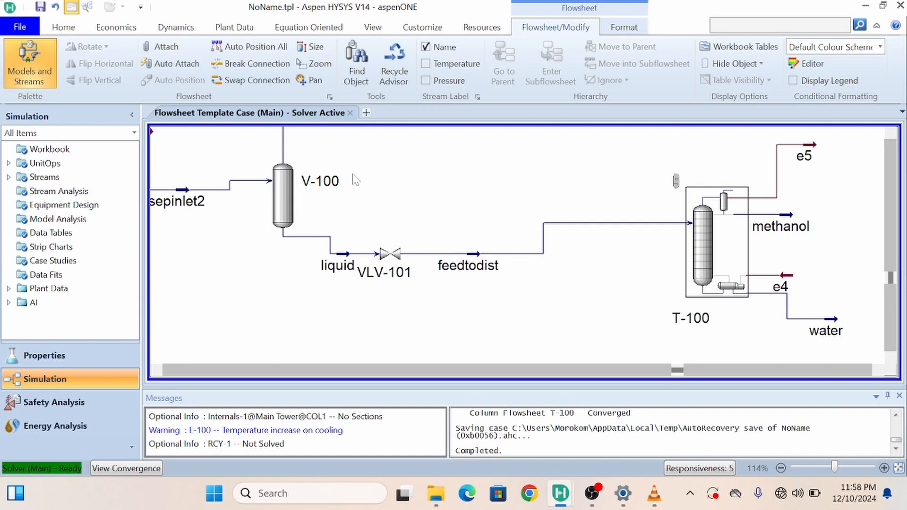
{"action": "left_click", "coordinate": [252, 64]}
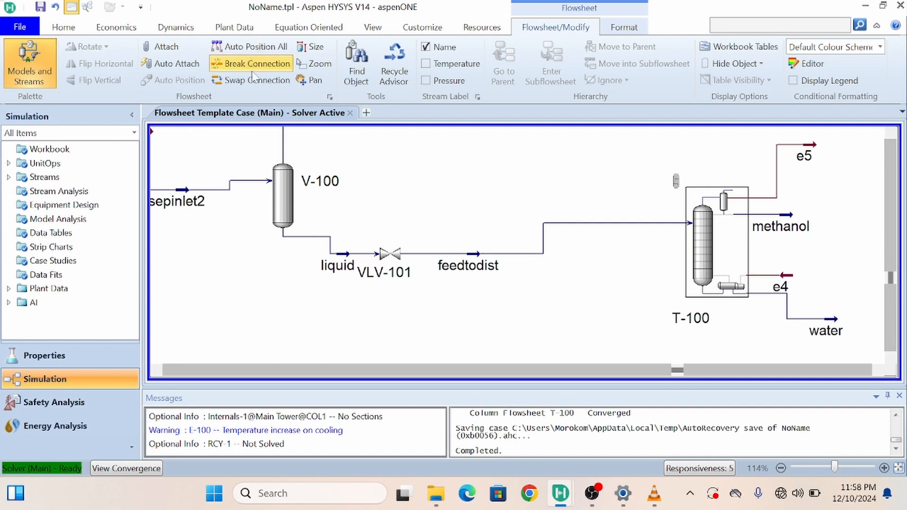
{"action": "left_click", "coordinate": [430, 255]}
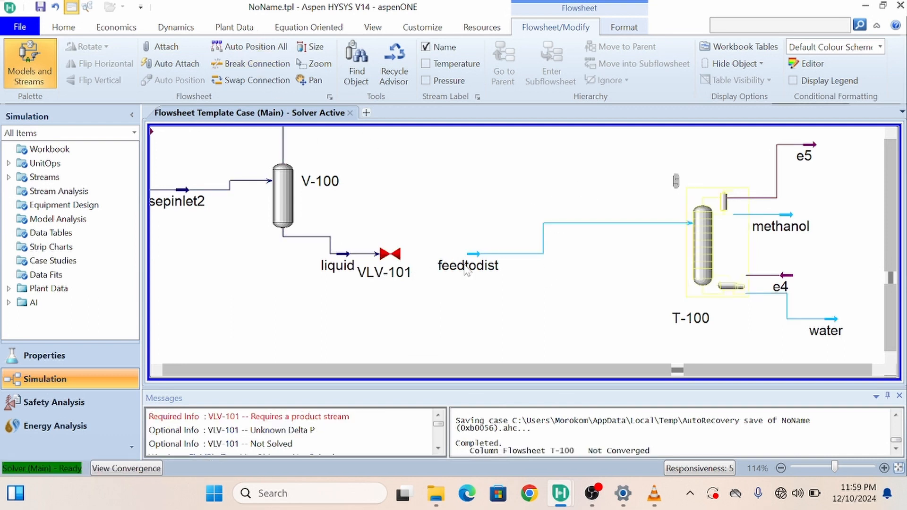
{"action": "left_click_drag", "start_coordinate": [476, 259], "coordinate": [628, 252]}
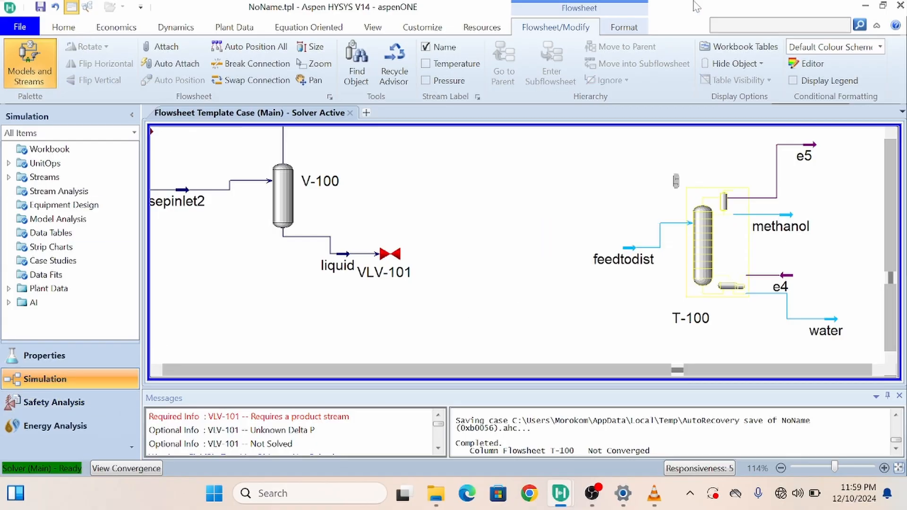
Step: Add a Component Splitter to the flowsheet in the gap between valve VLV-101 and the feedtodist stream
{"action": "left_click", "coordinate": [37, 53]}
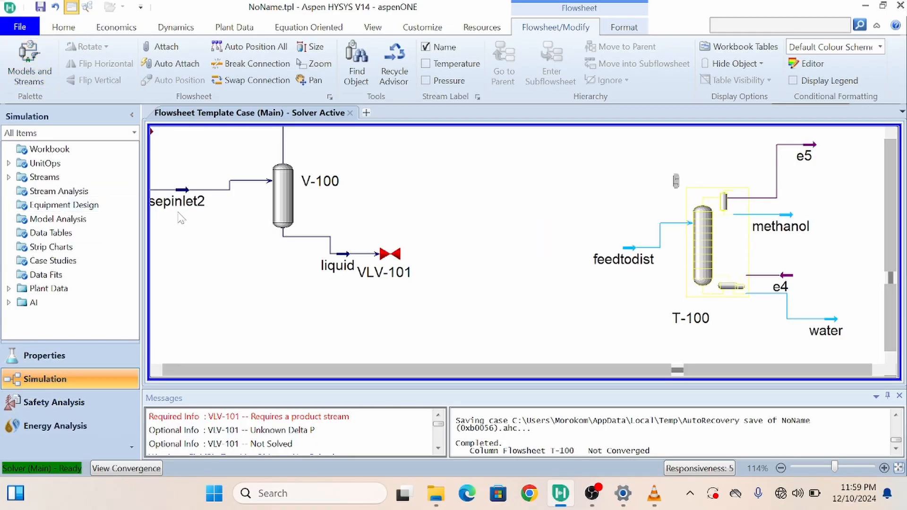
{"action": "left_click", "coordinate": [29, 61]}
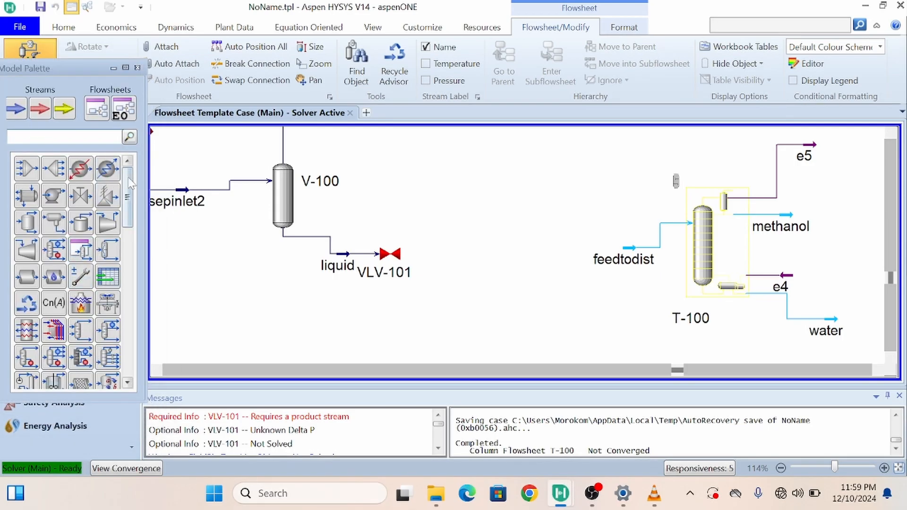
{"action": "scroll", "coordinate": [129, 221], "scroll_direction": "down", "scroll_amount": 5}
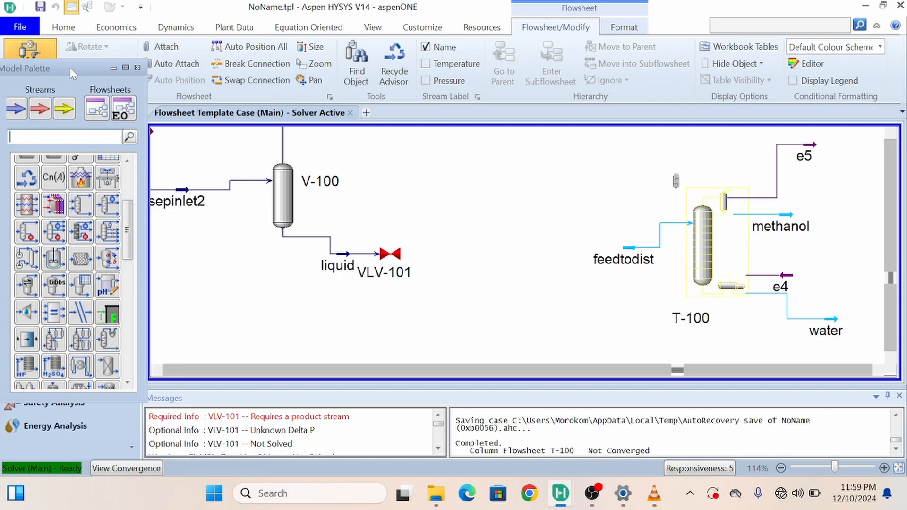
{"action": "left_click_drag", "start_coordinate": [70, 67], "coordinate": [138, 64]}
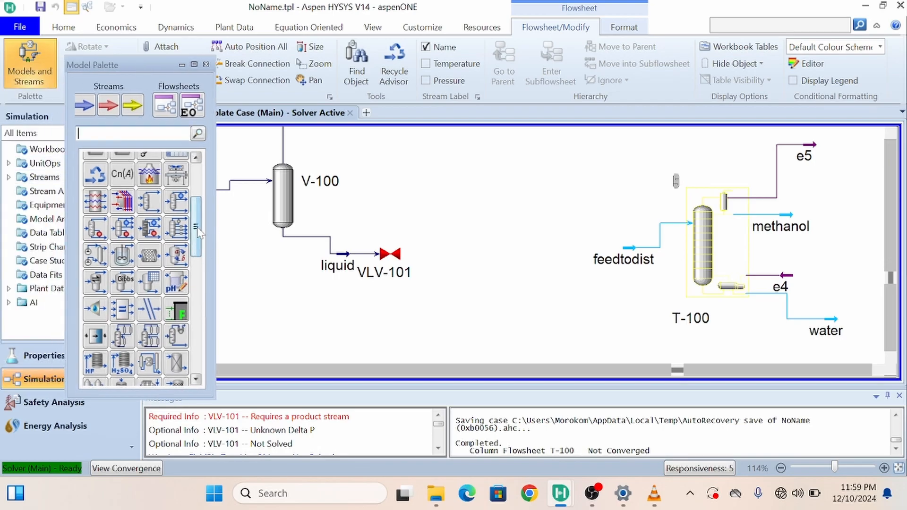
{"action": "scroll", "coordinate": [200, 242], "scroll_direction": "down", "scroll_amount": 2}
{"action": "left_click_drag", "start_coordinate": [200, 242], "coordinate": [199, 208]}
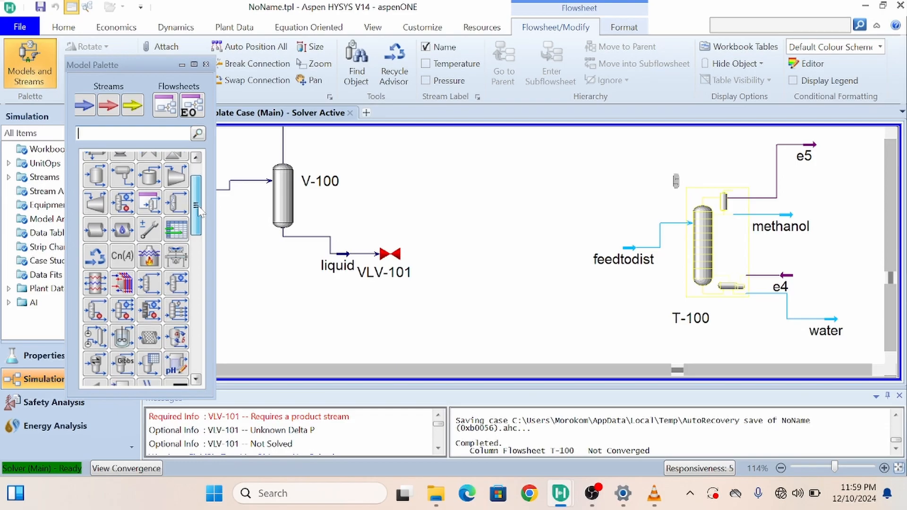
{"action": "left_click", "coordinate": [171, 207]}
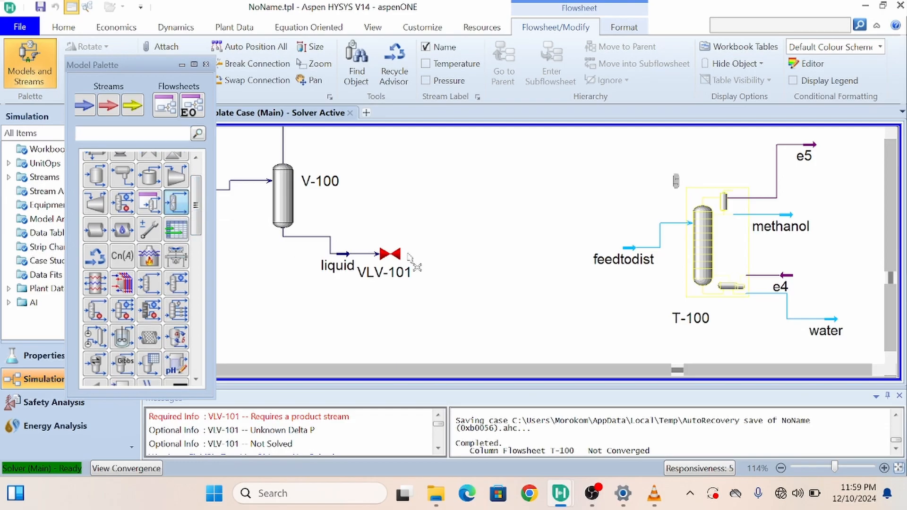
{"action": "left_click", "coordinate": [502, 284]}
{"action": "left_click", "coordinate": [206, 64]}
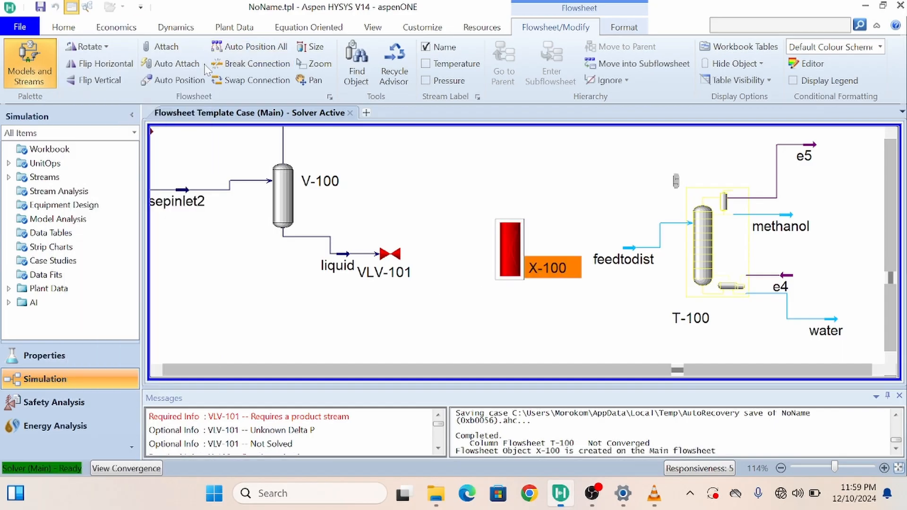
{"action": "left_click_drag", "start_coordinate": [510, 239], "coordinate": [496, 252]}
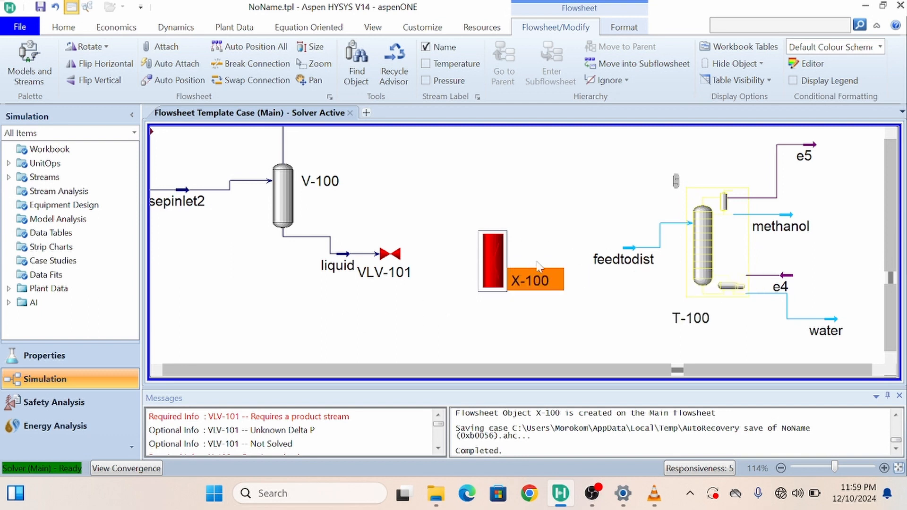
Step: Open valve VLV-101 and assign a new outlet stream named liq2
{"action": "mouse_move", "coordinate": [634, 256]}
{"action": "mouse_move", "coordinate": [794, 226]}
{"action": "left_click", "coordinate": [394, 331]}
{"action": "double_click", "coordinate": [395, 255]}
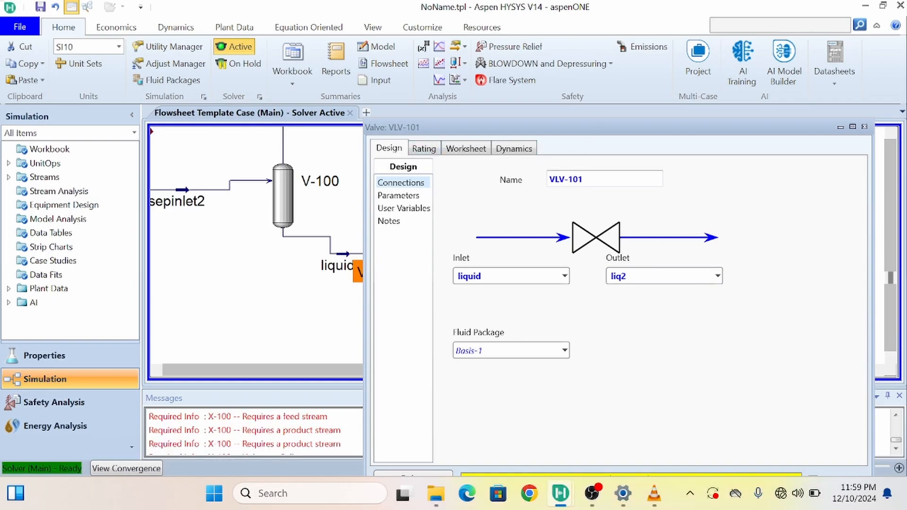
Step: Set the pressure of the liq2 stream to 1.3 bar in the valve's worksheet and close the valve window
{"action": "left_click", "coordinate": [393, 198]}
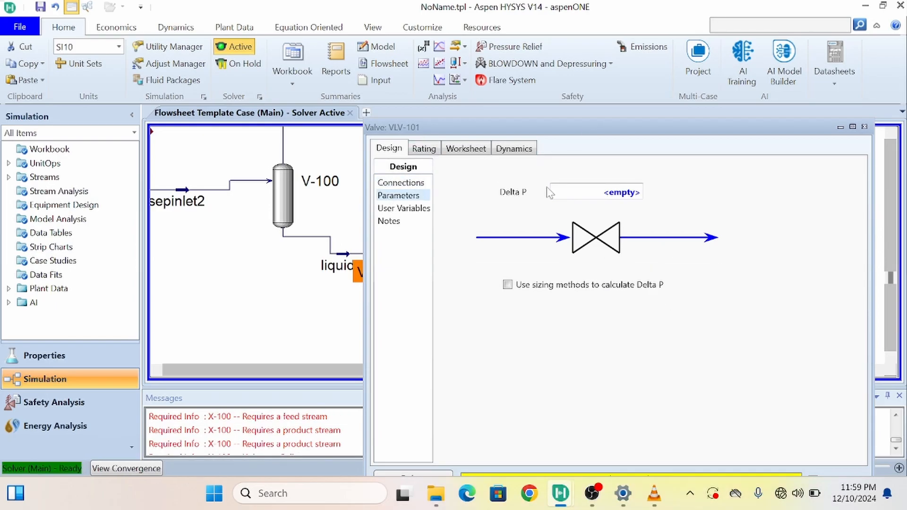
{"action": "left_click", "coordinate": [477, 151]}
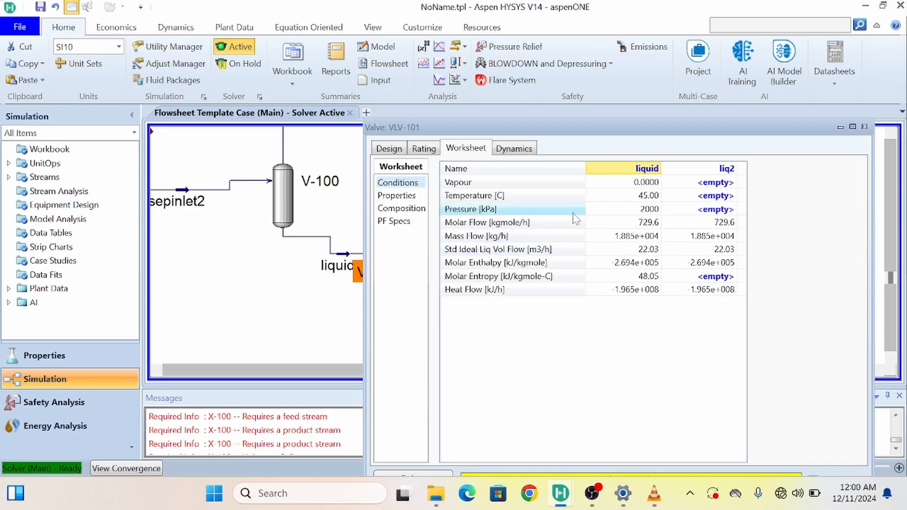
{"action": "left_click_drag", "start_coordinate": [653, 136], "coordinate": [561, 137]}
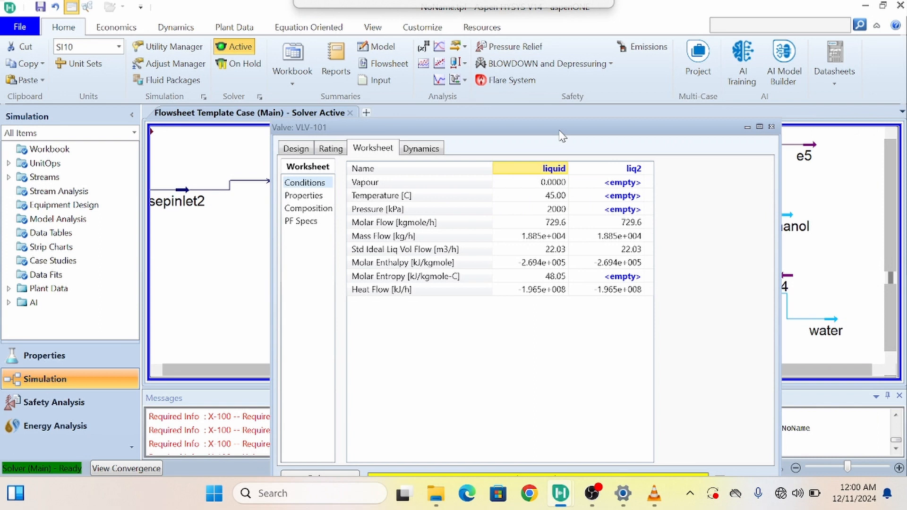
{"action": "left_click", "coordinate": [621, 211]}
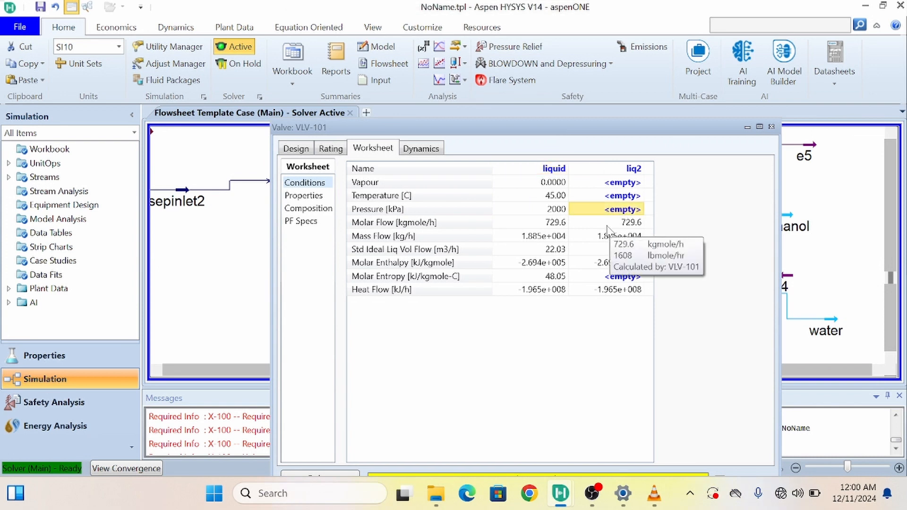
{"action": "type", "text": "1.3"}
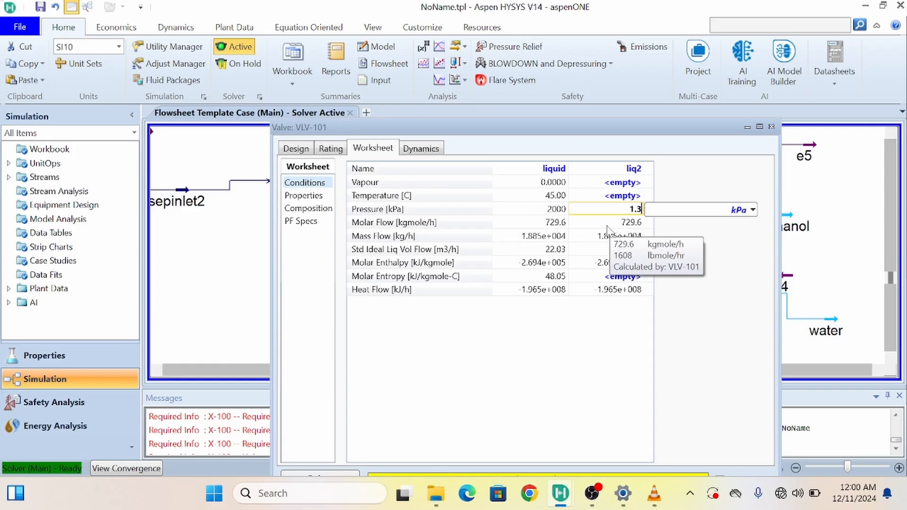
{"action": "left_click", "coordinate": [752, 210]}
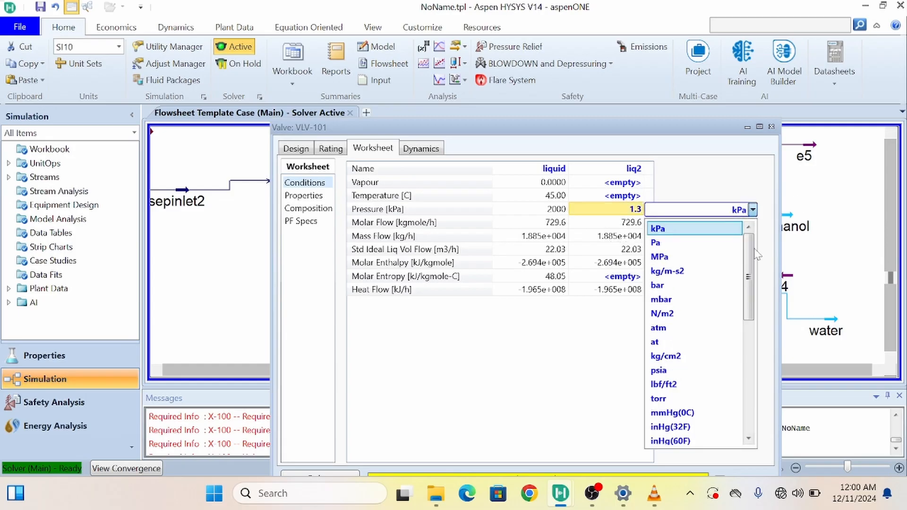
{"action": "left_click", "coordinate": [694, 284]}
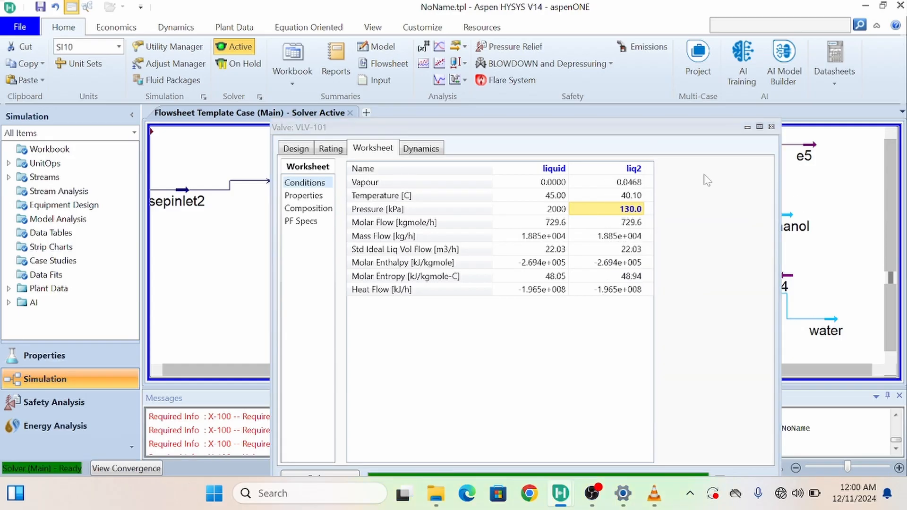
{"action": "left_click_drag", "start_coordinate": [684, 133], "coordinate": [610, 129]}
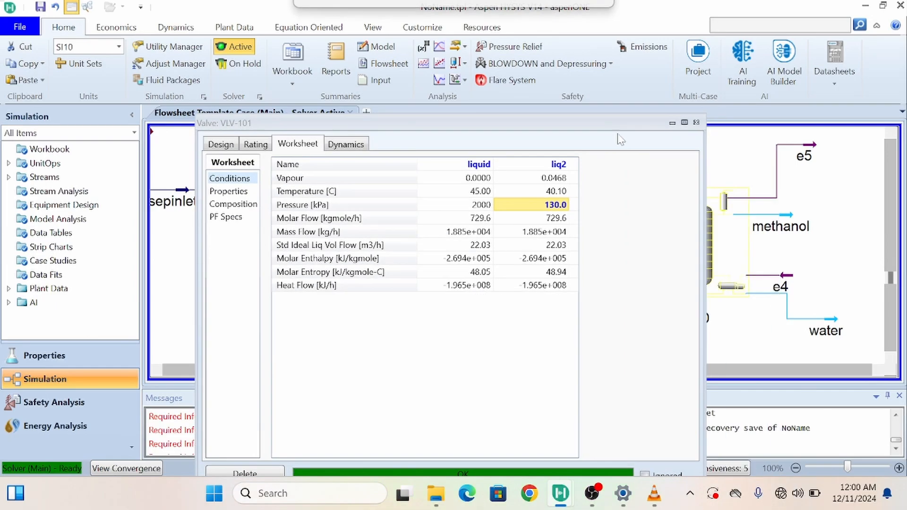
{"action": "left_click", "coordinate": [696, 124]}
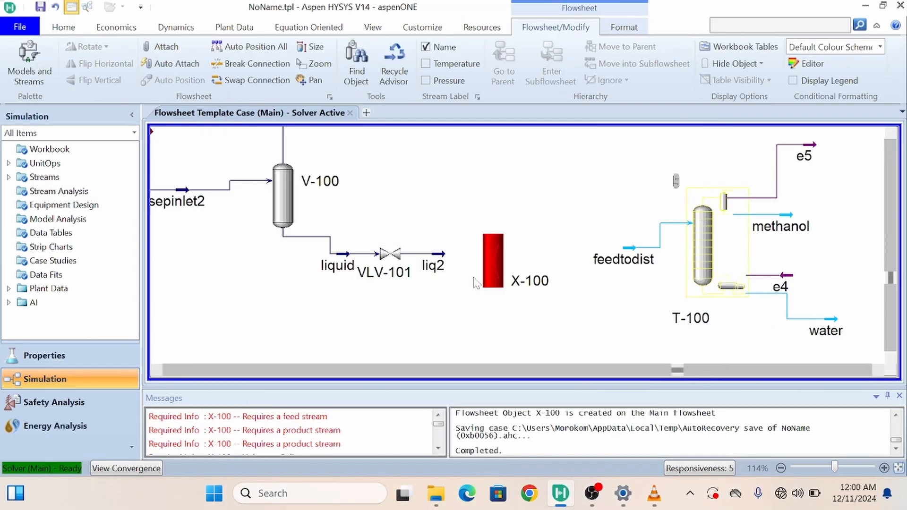
Step: Open component splitter X-100 and connect liq2 as its inlet stream
{"action": "double_click", "coordinate": [491, 242]}
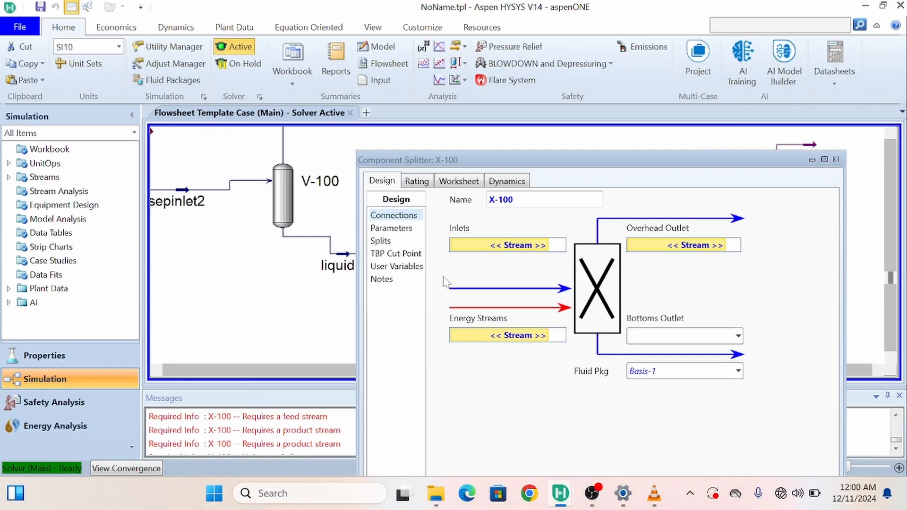
{"action": "left_click", "coordinate": [544, 245]}
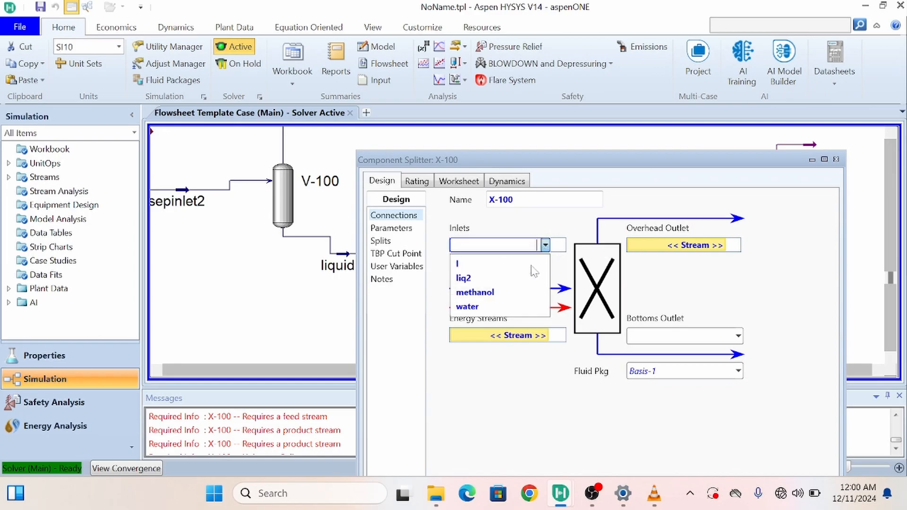
{"action": "left_click", "coordinate": [499, 279]}
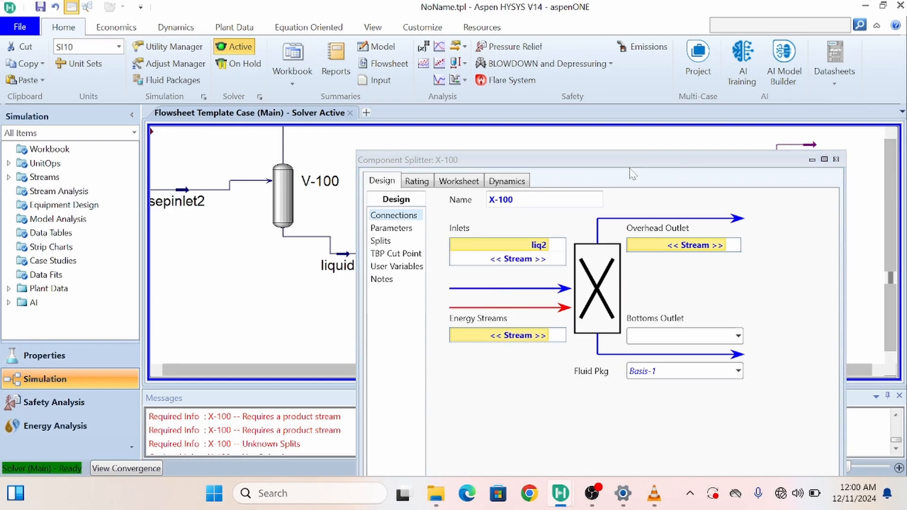
{"action": "left_click_drag", "start_coordinate": [605, 161], "coordinate": [574, 93]}
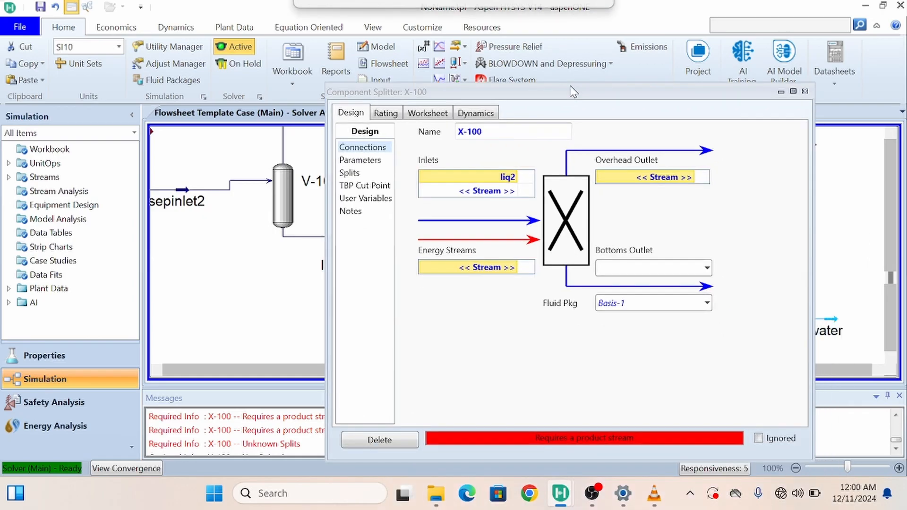
Step: Assign co2 as the component splitter's overhead outlet and dist feed as its bottoms outlet
{"action": "left_click", "coordinate": [689, 177]}
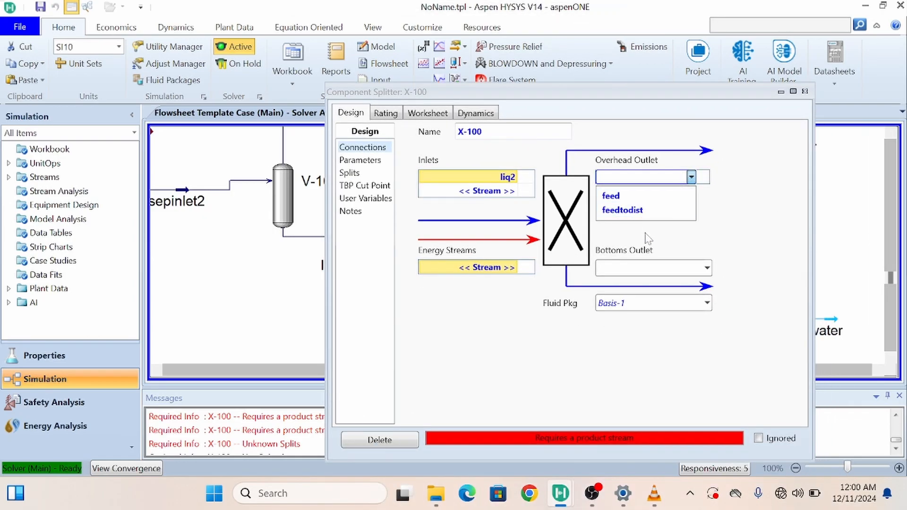
{"action": "left_click", "coordinate": [654, 177]}
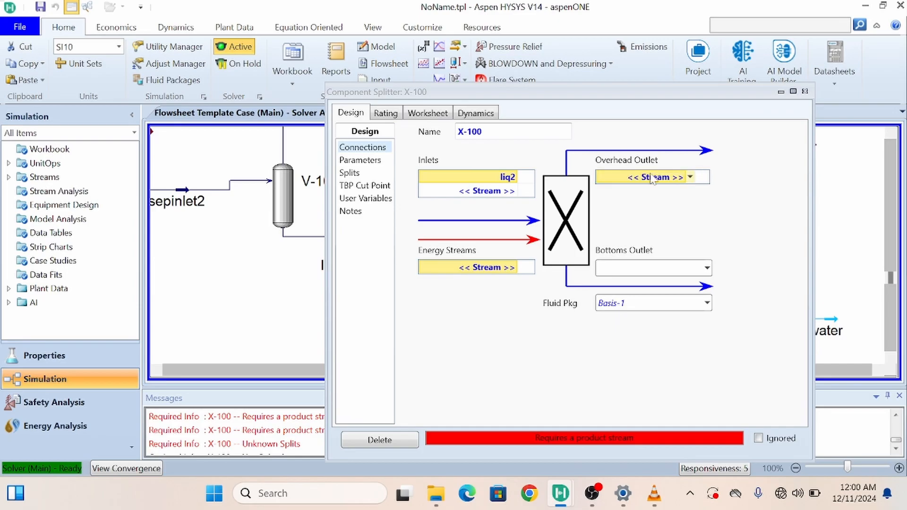
{"action": "left_click", "coordinate": [691, 178]}
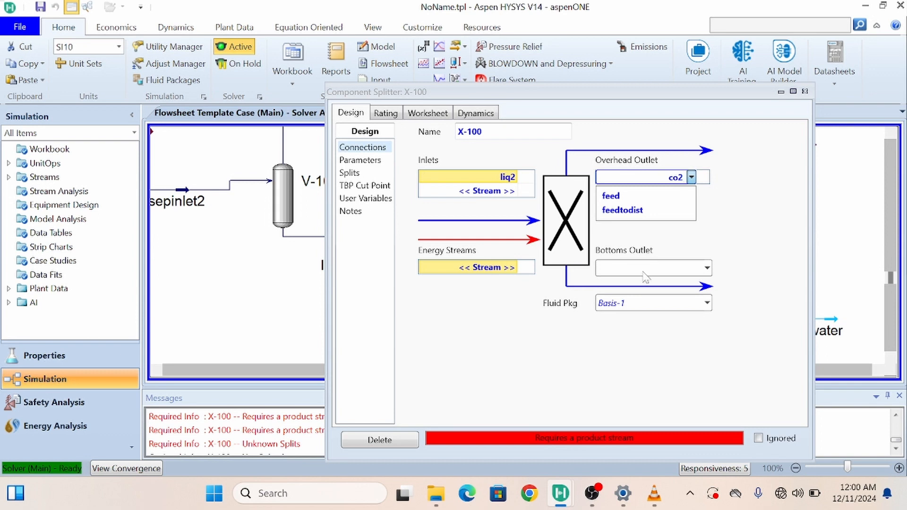
{"action": "key", "text": "Return"}
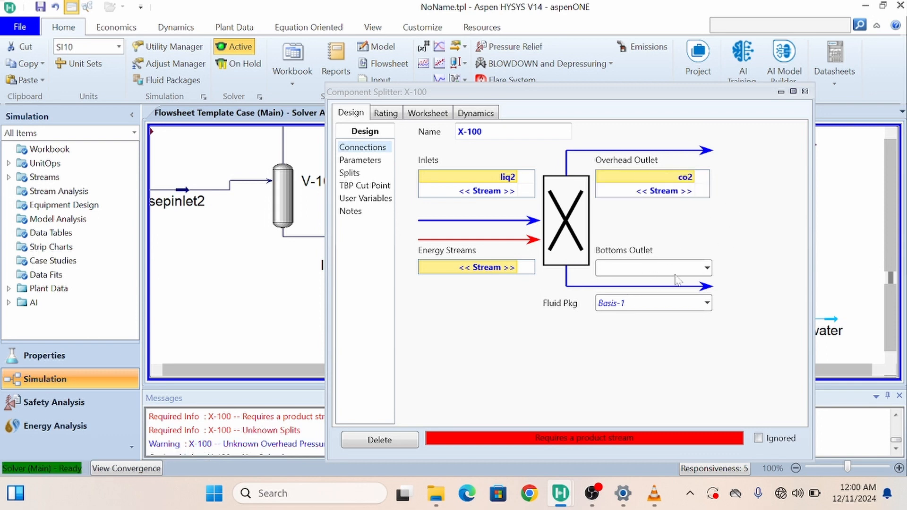
{"action": "left_click", "coordinate": [676, 274]}
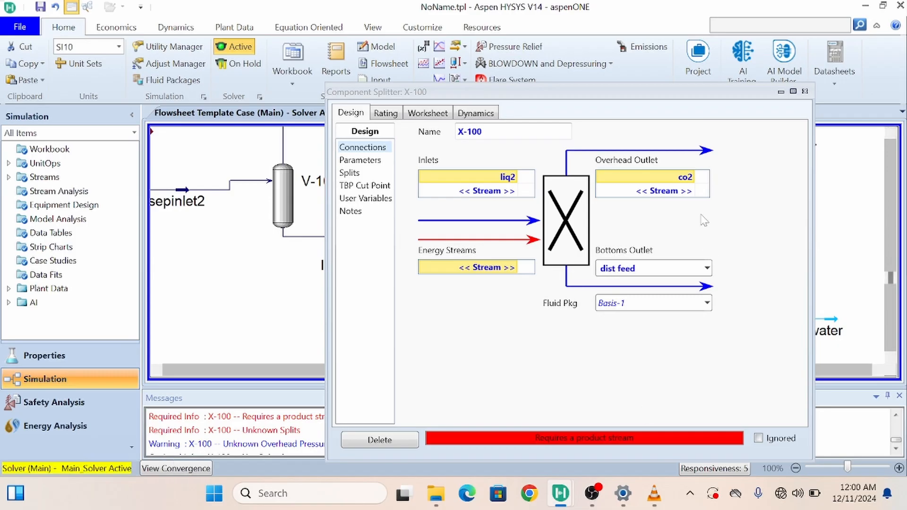
Step: Set the vapour fraction of the co2 outlet to 1 in the component splitter's parameters
{"action": "left_click", "coordinate": [359, 161]}
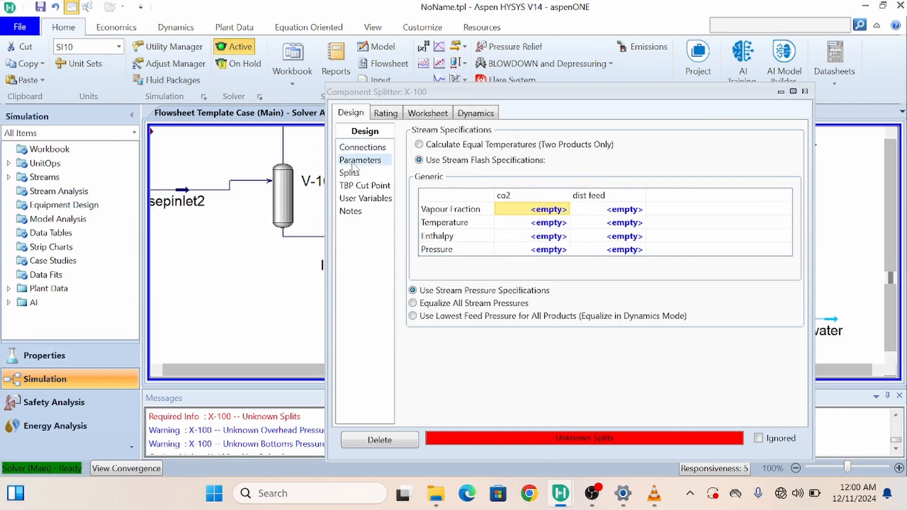
{"action": "left_click", "coordinate": [540, 212]}
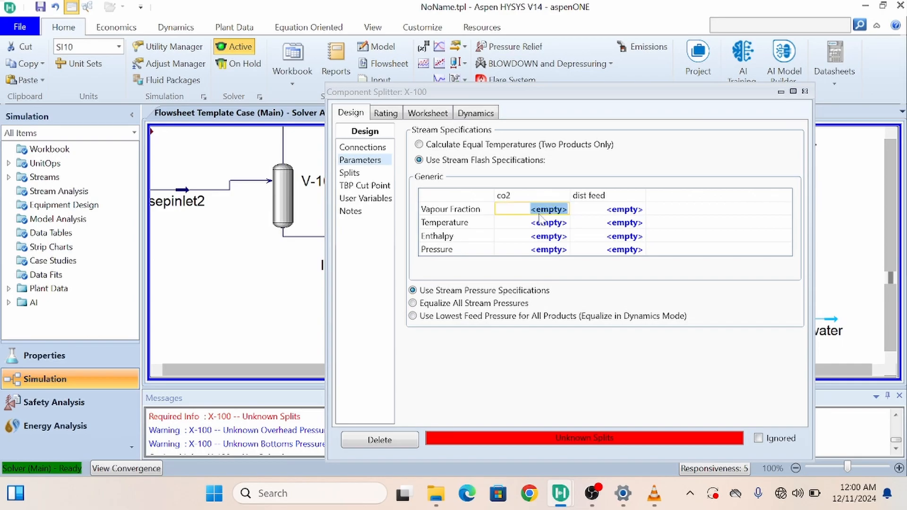
{"action": "type", "text": "1"}
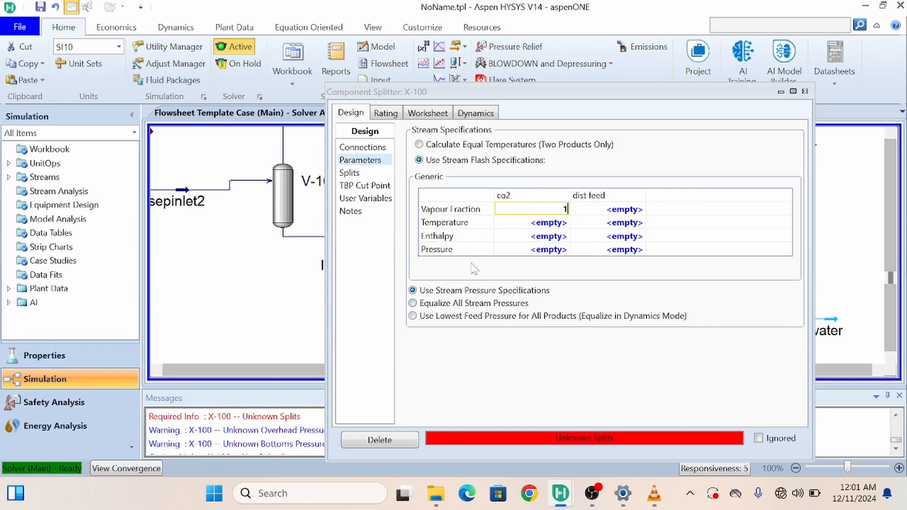
{"action": "left_click", "coordinate": [548, 225]}
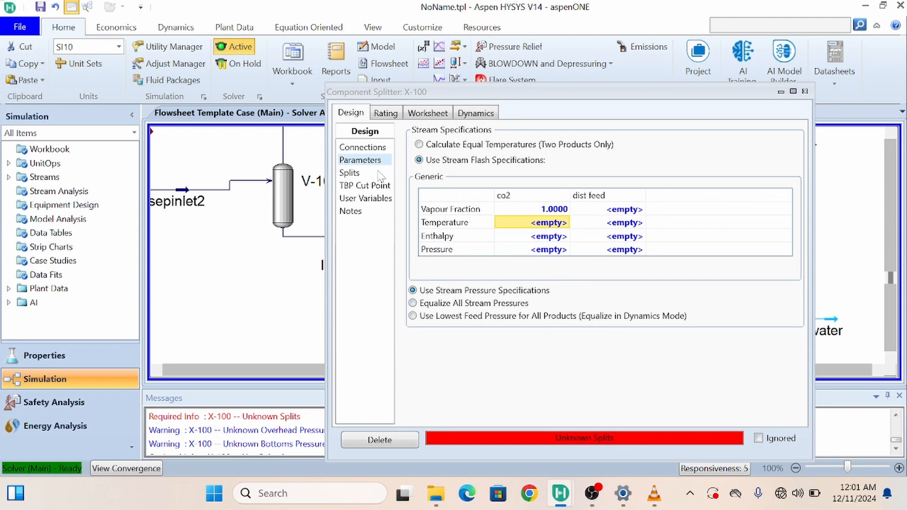
Step: Set the split fractions of CO2 and Hydrogen to the co2 overhead stream to 1
{"action": "left_click", "coordinate": [350, 174]}
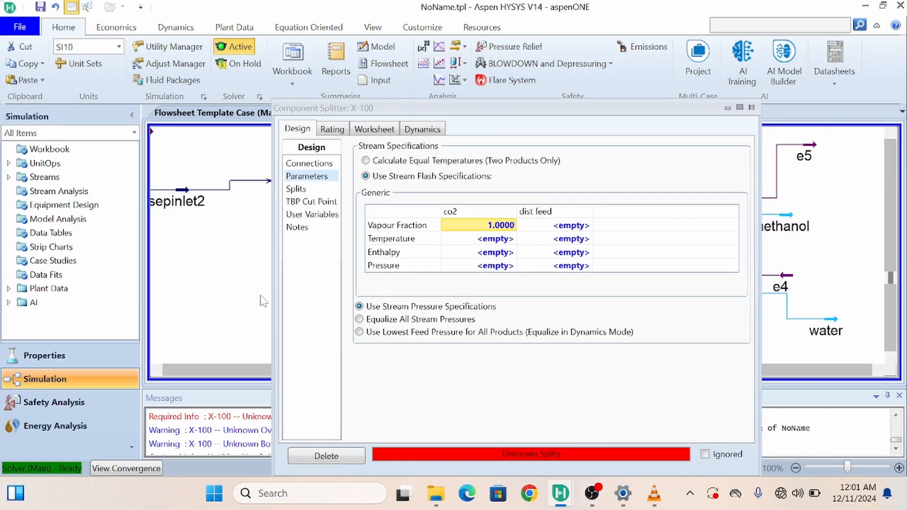
{"action": "left_click", "coordinate": [297, 189]}
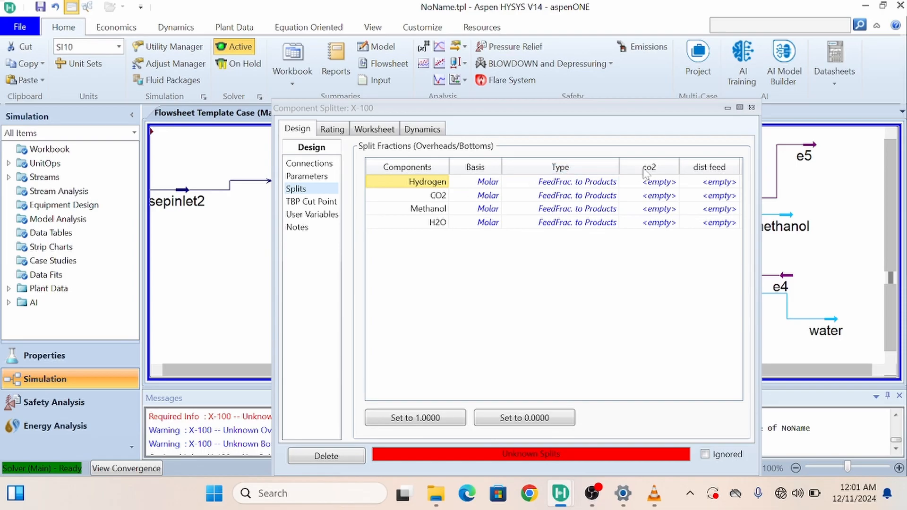
{"action": "left_click", "coordinate": [658, 198]}
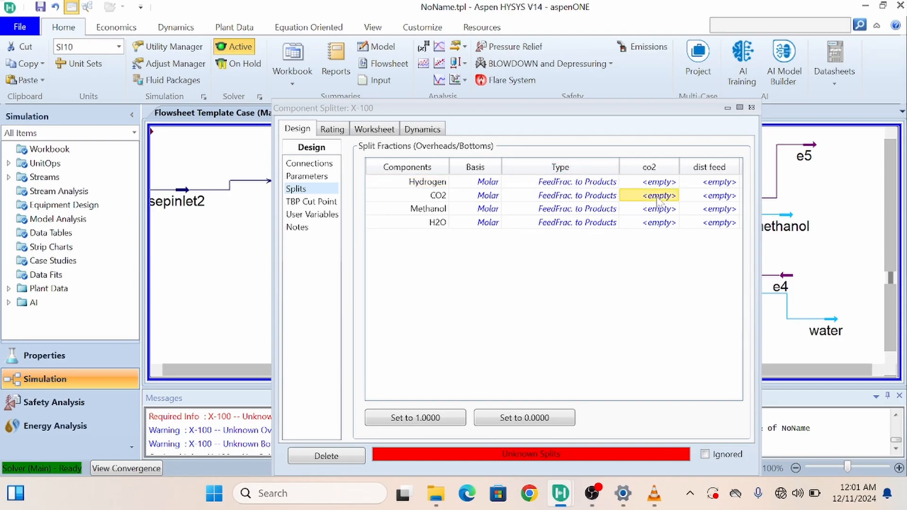
{"action": "type", "text": "1"}
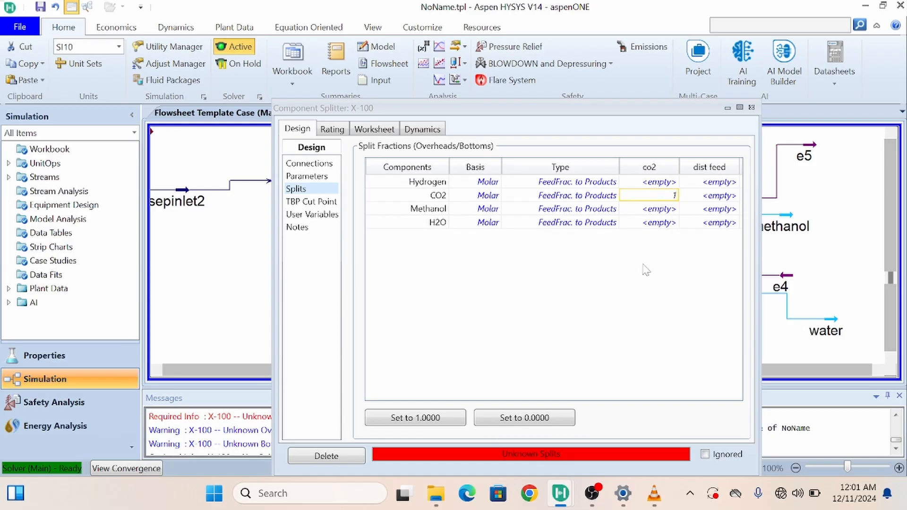
{"action": "left_click", "coordinate": [659, 210]}
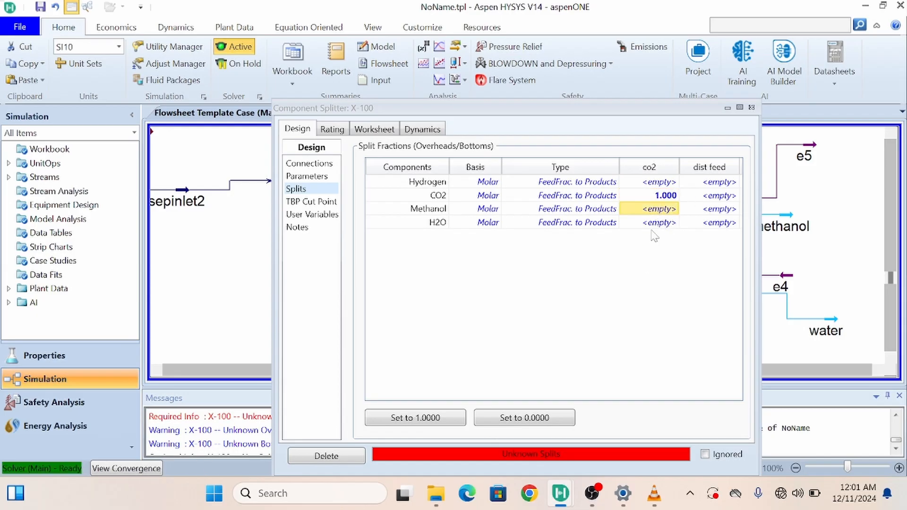
{"action": "left_click", "coordinate": [721, 183]}
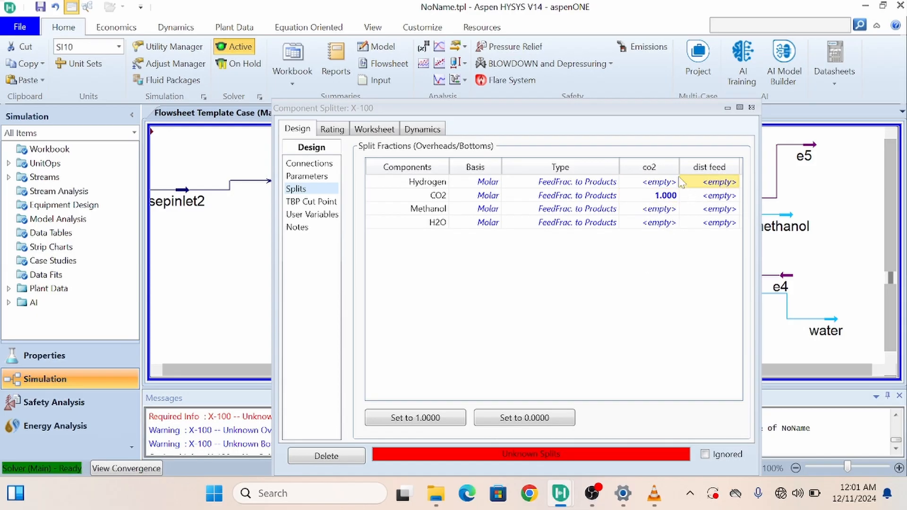
{"action": "left_click", "coordinate": [662, 184]}
{"action": "type", "text": "1"}
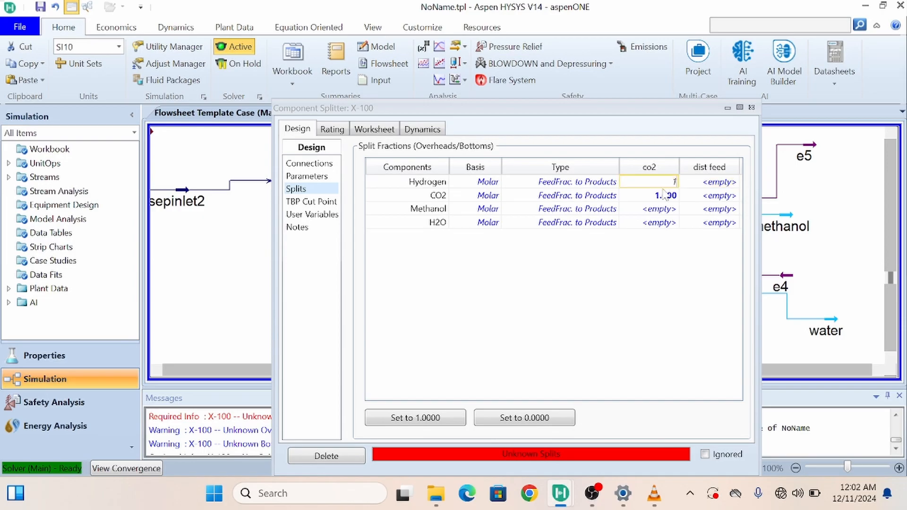
{"action": "left_click", "coordinate": [663, 223]}
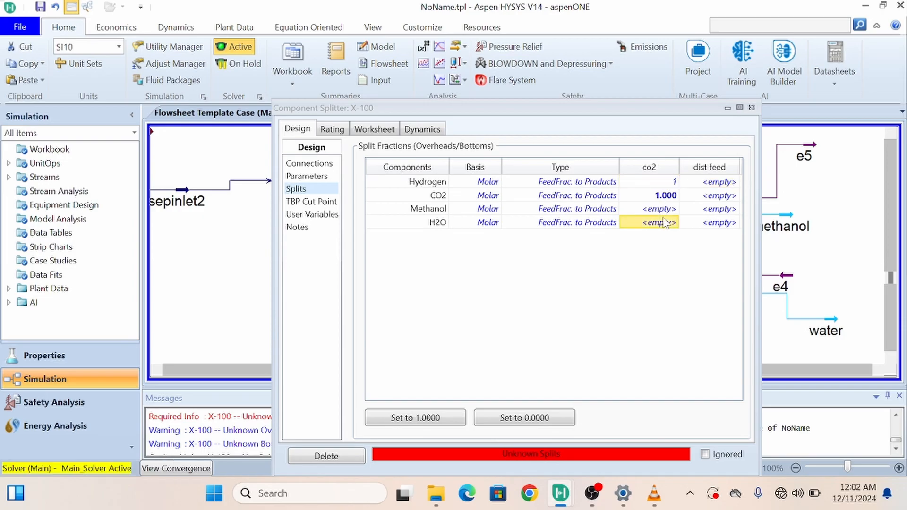
Step: Set the split fractions of Methanol and H2O to the dist feed stream to 1
{"action": "left_click", "coordinate": [721, 209]}
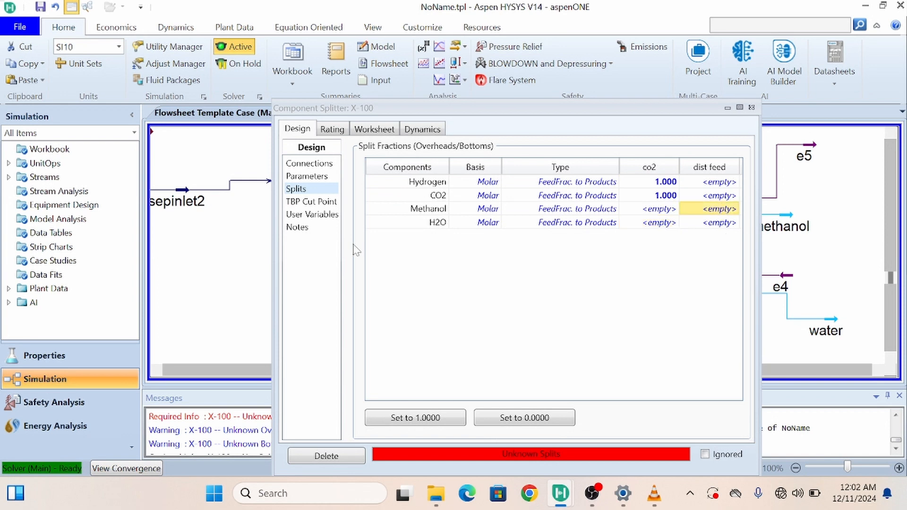
{"action": "type", "text": "1"}
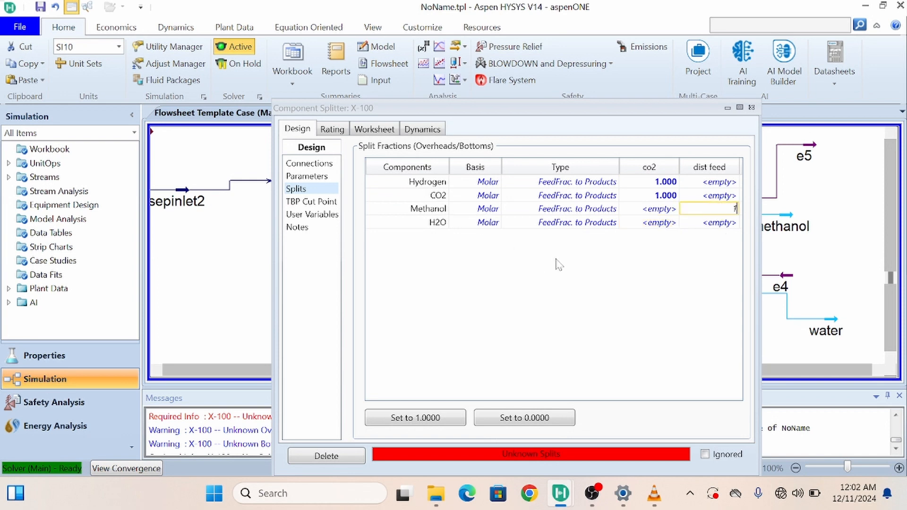
{"action": "left_click", "coordinate": [725, 222]}
{"action": "type", "text": "1"}
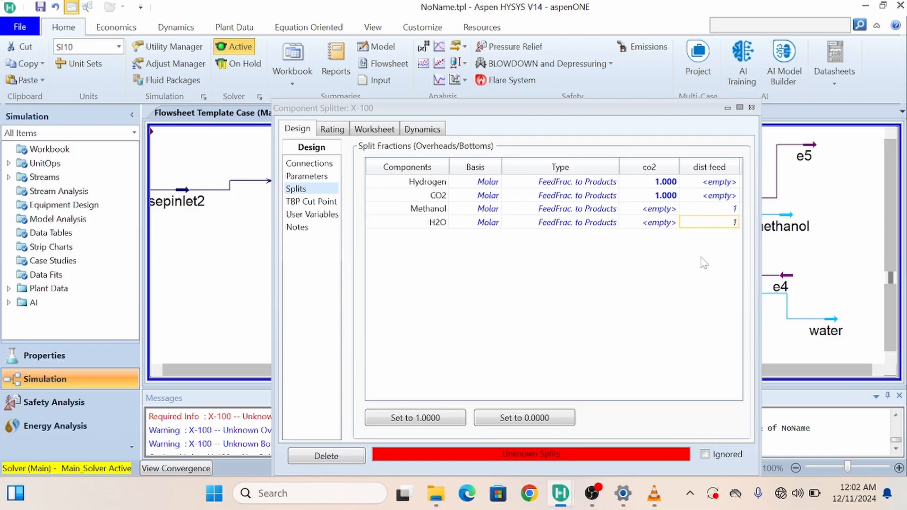
{"action": "left_click", "coordinate": [723, 196]}
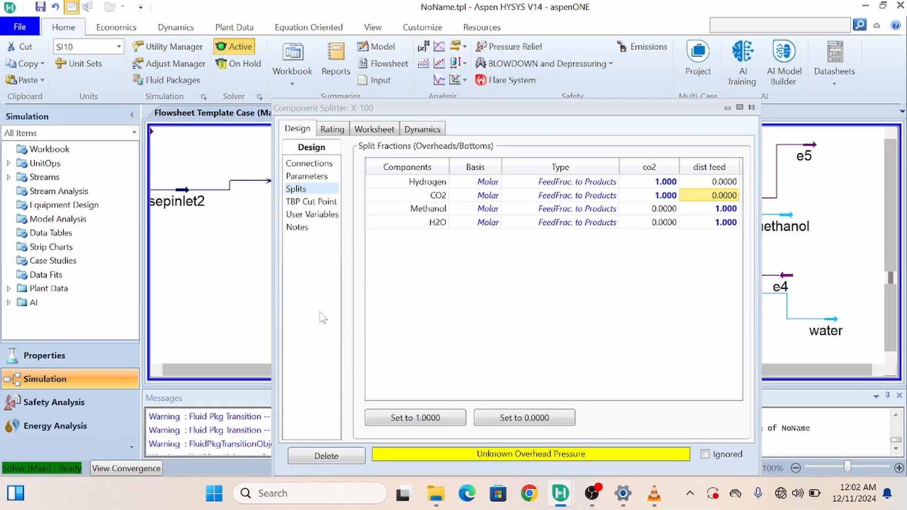
Step: Set the pressure of the co2 outlet to 130 kPa in the splitter's parameters
{"action": "left_click", "coordinate": [312, 177]}
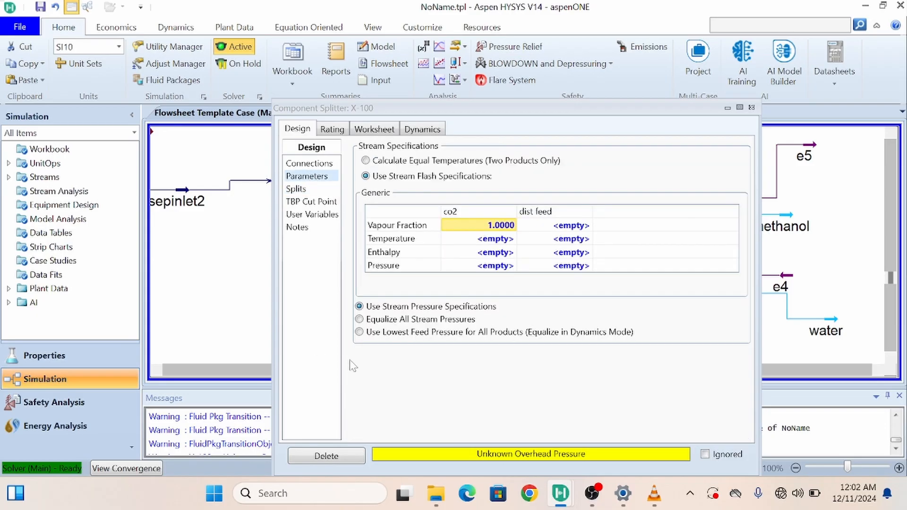
{"action": "left_click", "coordinate": [491, 266]}
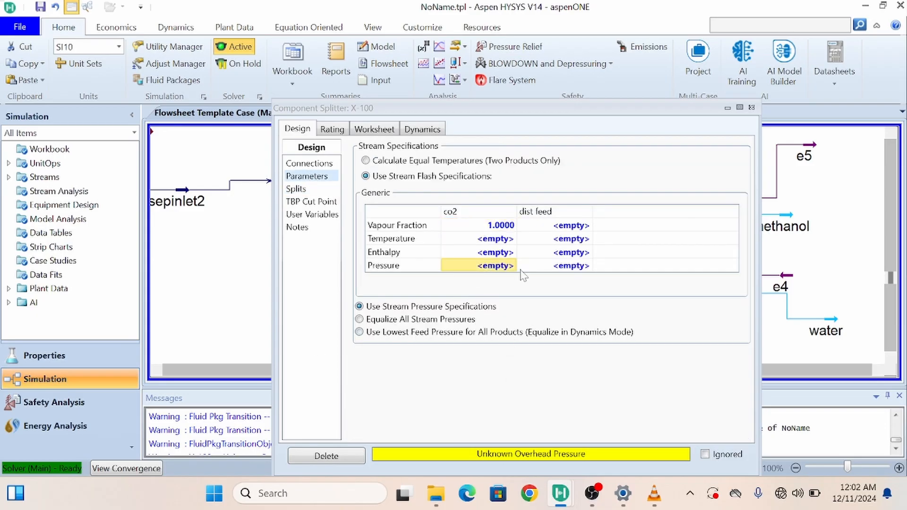
{"action": "type", "text": "13"}
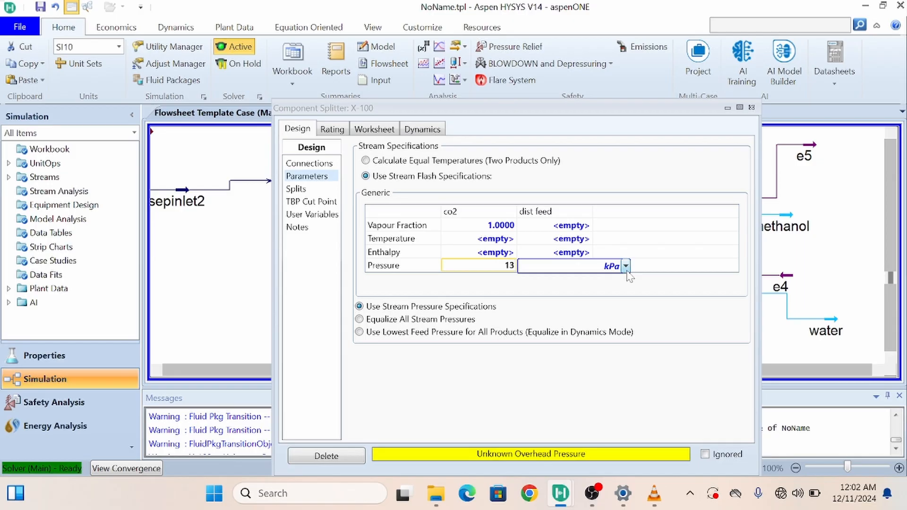
{"action": "type", "text": "0"}
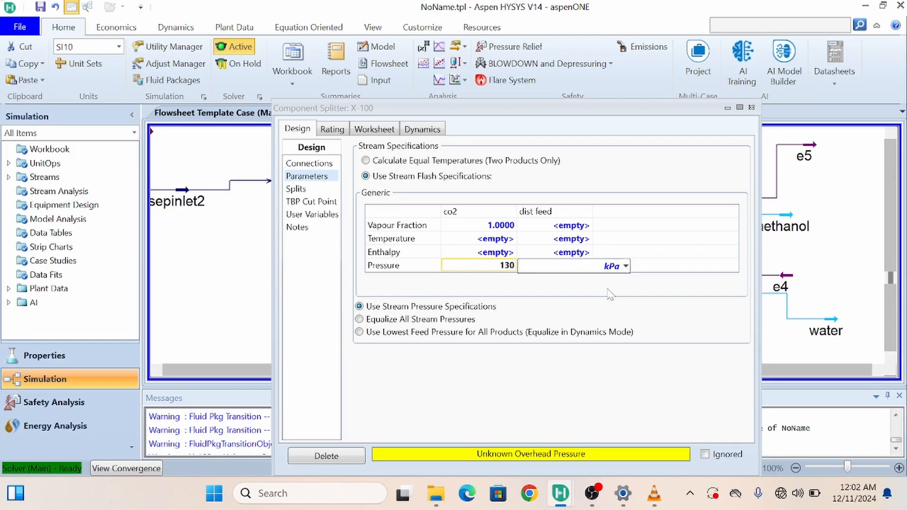
{"action": "key", "text": "Return"}
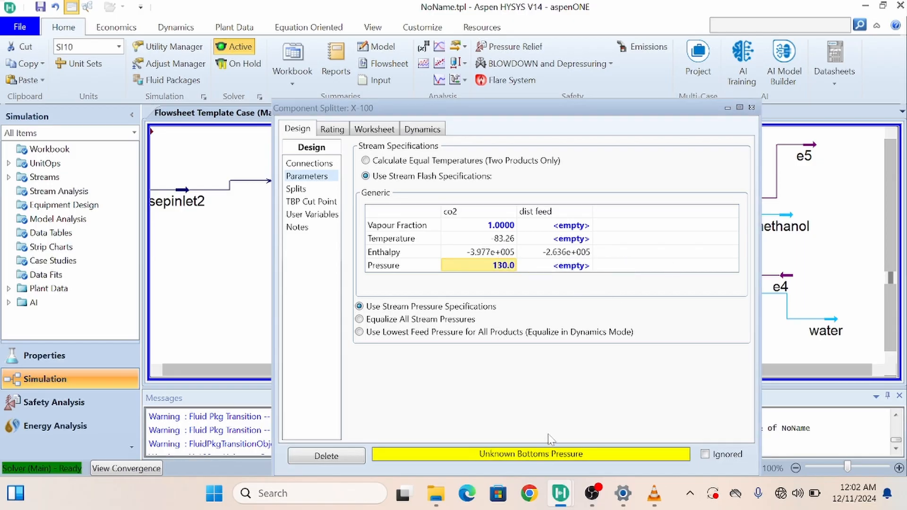
Step: Set the pressure of the dist feed outlet to 130 kPa and close the component splitter window
{"action": "left_click", "coordinate": [580, 268]}
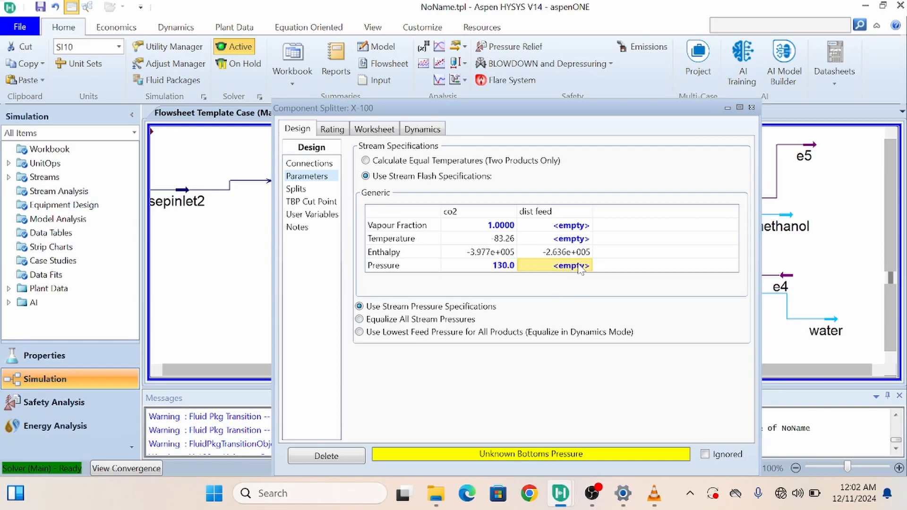
{"action": "type", "text": "130"}
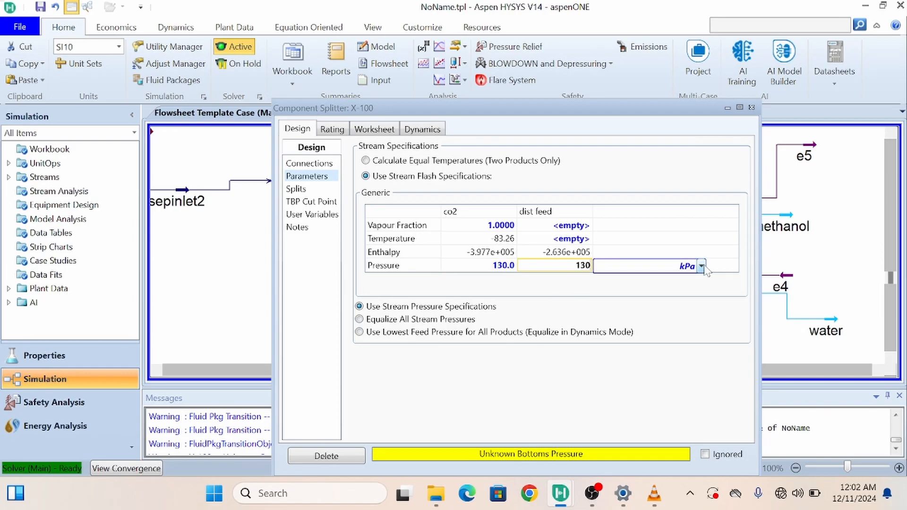
{"action": "left_click", "coordinate": [701, 266]}
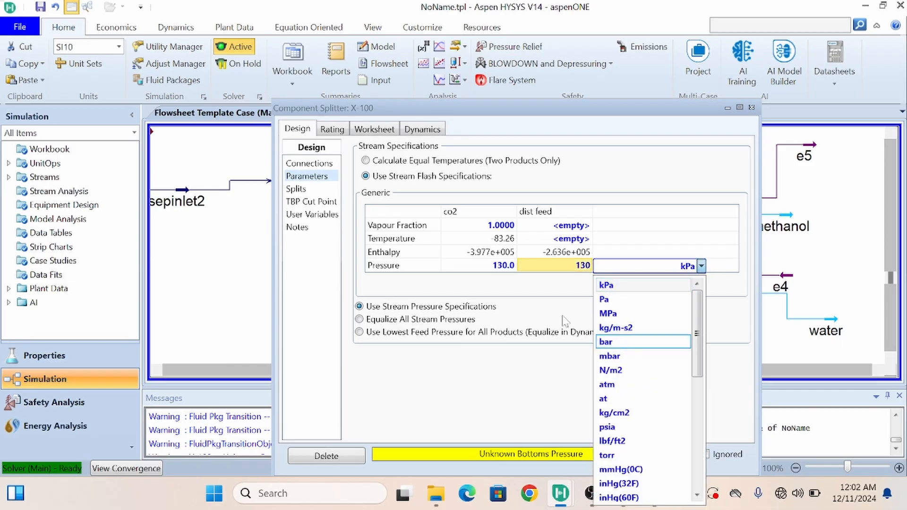
{"action": "left_click", "coordinate": [542, 283]}
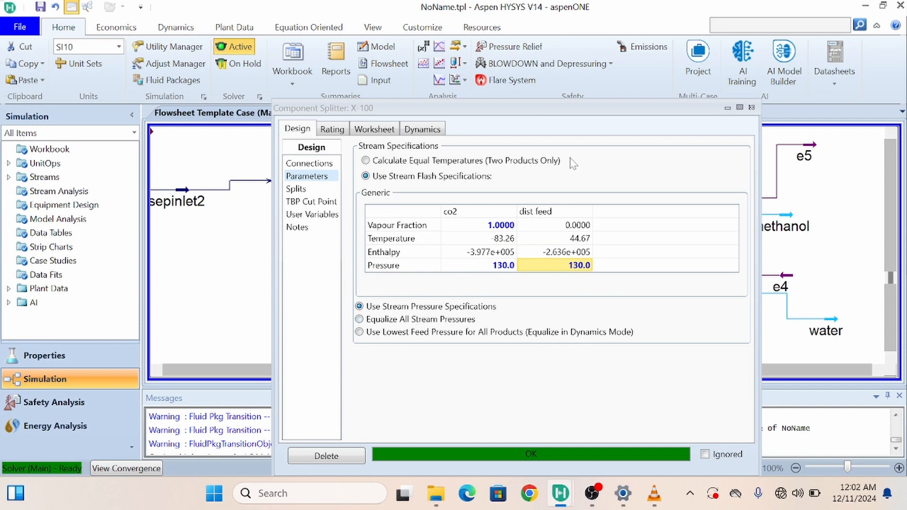
{"action": "left_click_drag", "start_coordinate": [578, 109], "coordinate": [442, 110]}
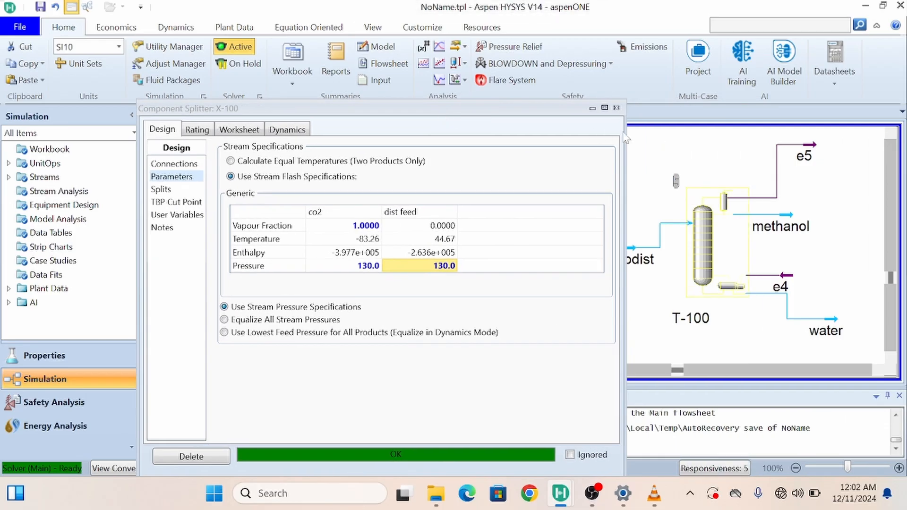
{"action": "left_click", "coordinate": [617, 107]}
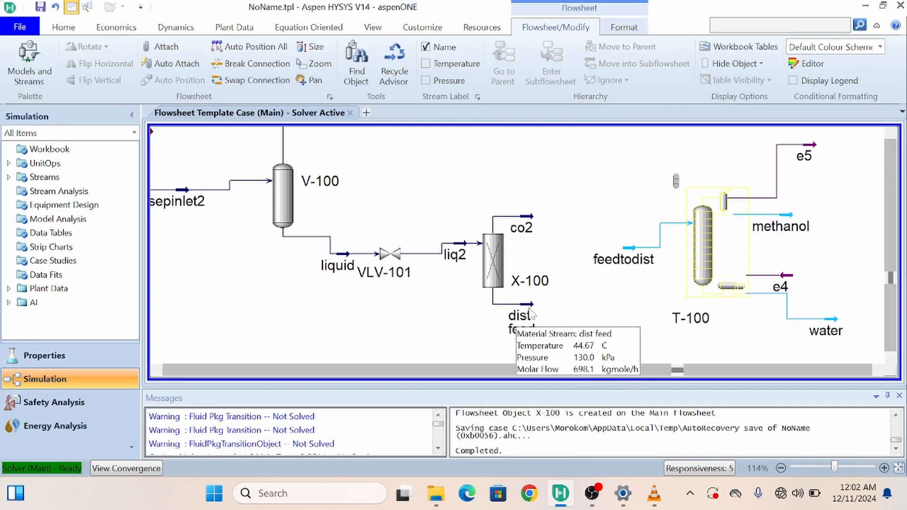
Step: Move the dist feed stream farther right of splitter X-100 and the co2 stream higher above it on the flowsheet
{"action": "left_click_drag", "start_coordinate": [594, 307], "coordinate": [593, 312]}
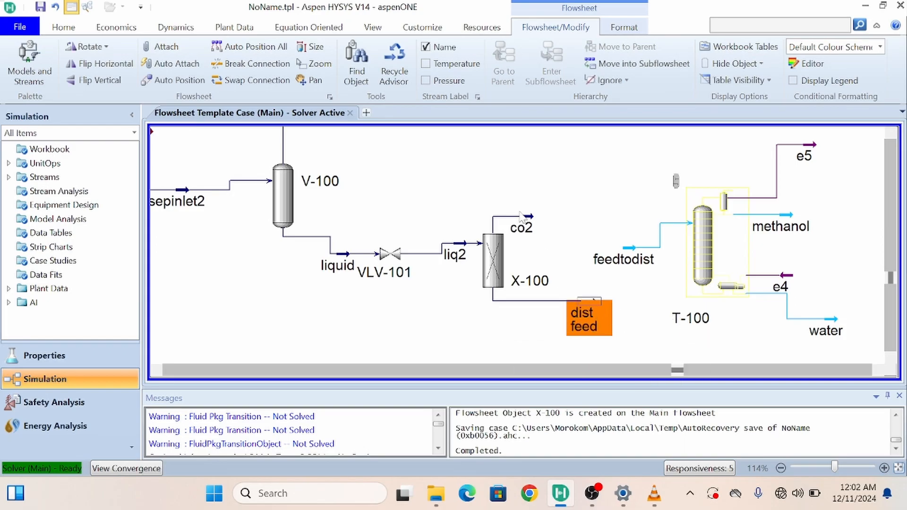
{"action": "left_click_drag", "start_coordinate": [530, 223], "coordinate": [541, 180]}
{"action": "left_click", "coordinate": [547, 228]}
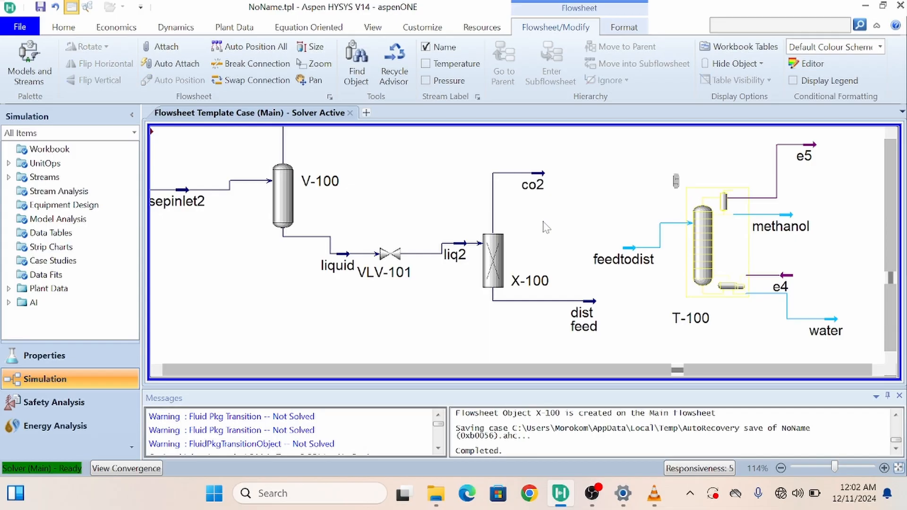
Step: Replace feedtodist with dist feed as the inlet stream of column T-100 and maximize the column window
{"action": "mouse_move", "coordinate": [635, 260]}
{"action": "left_click", "coordinate": [631, 253]}
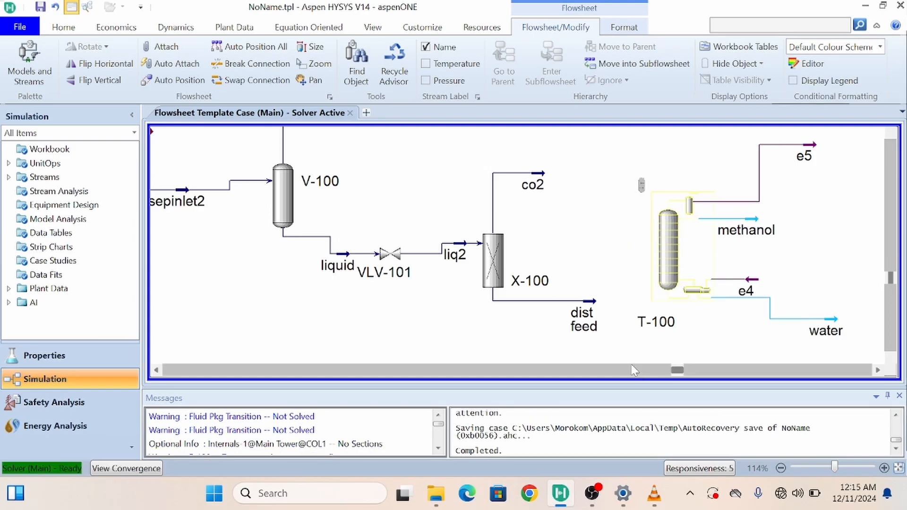
{"action": "left_click", "coordinate": [673, 244]}
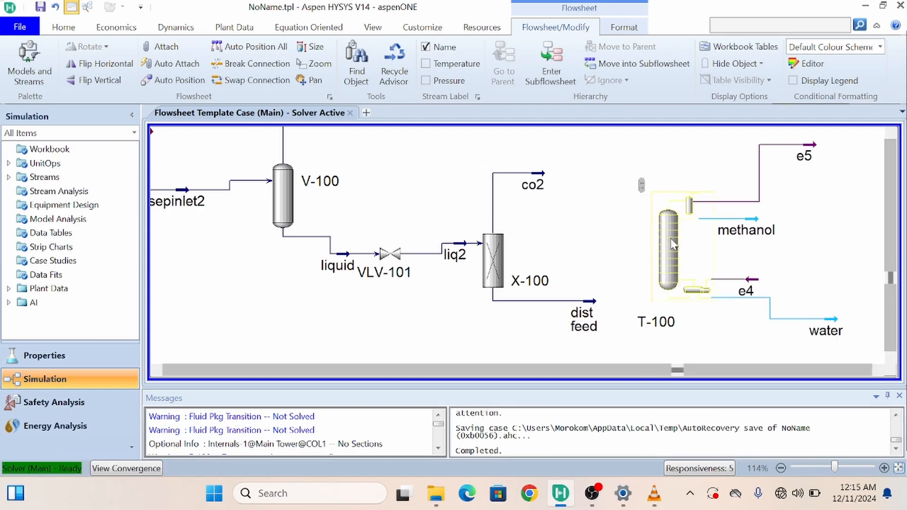
{"action": "double_click", "coordinate": [673, 245]}
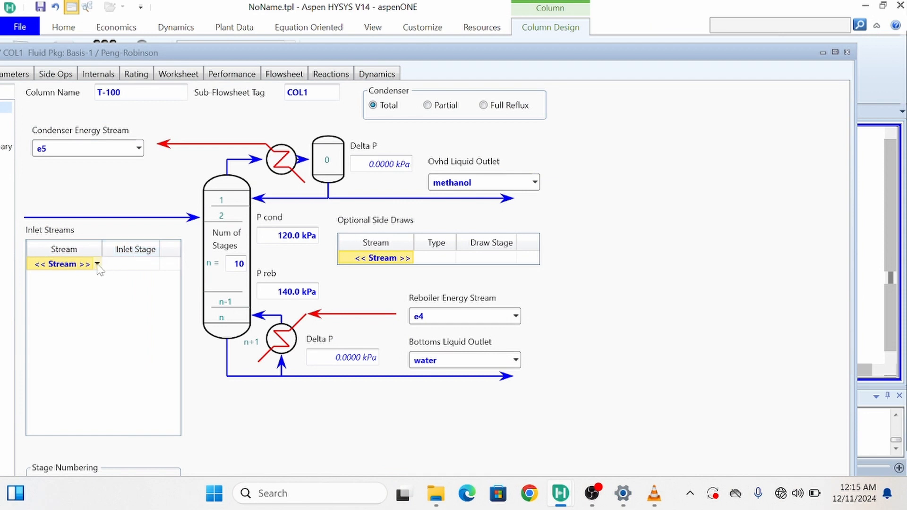
{"action": "left_click", "coordinate": [96, 265]}
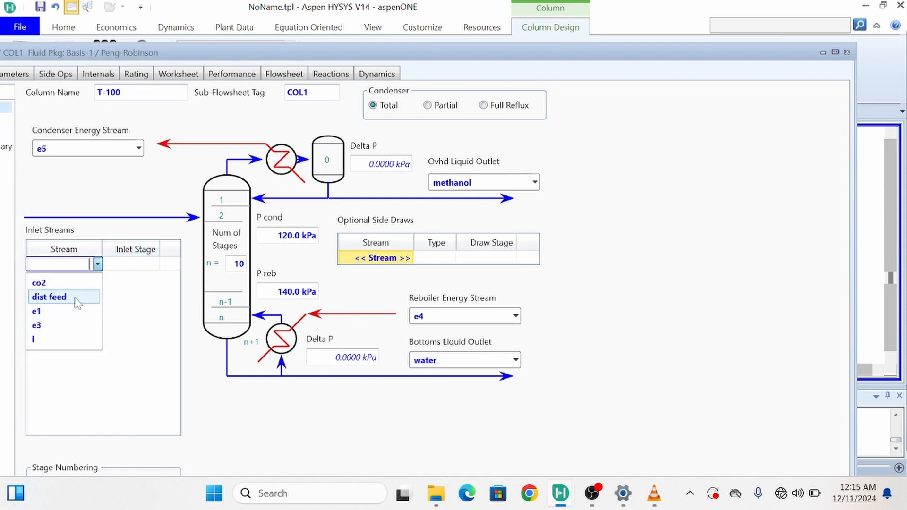
{"action": "left_click", "coordinate": [49, 296]}
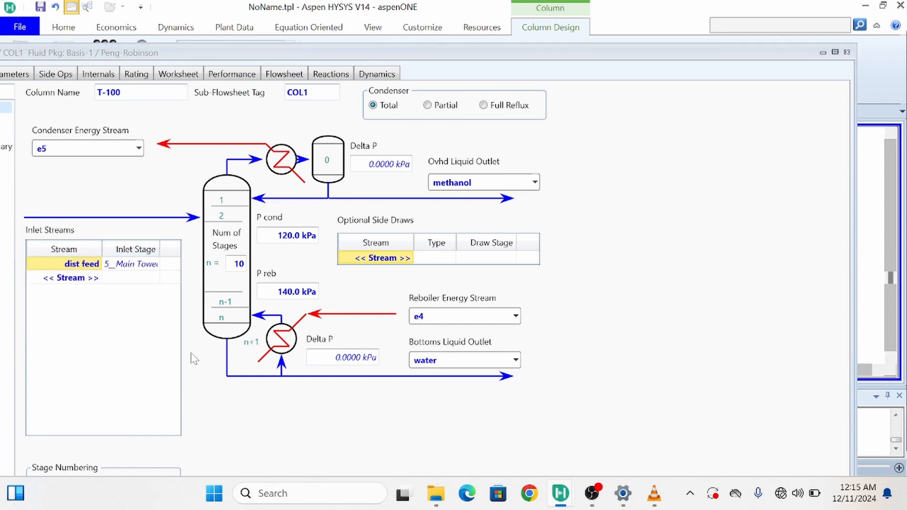
{"action": "left_click", "coordinate": [846, 52]}
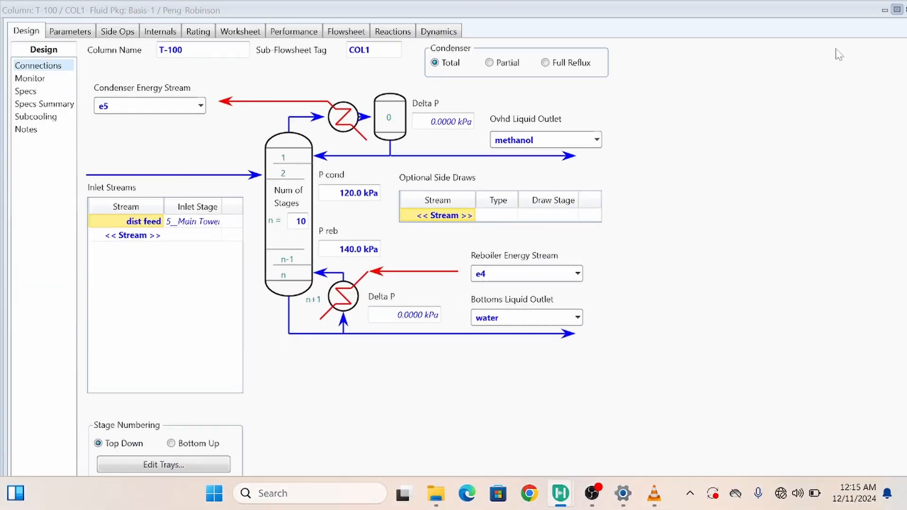
Step: Run column T-100 with its new feed, set its Comp Fraction specification to 0.99 and rerun the column
{"action": "left_click", "coordinate": [27, 77]}
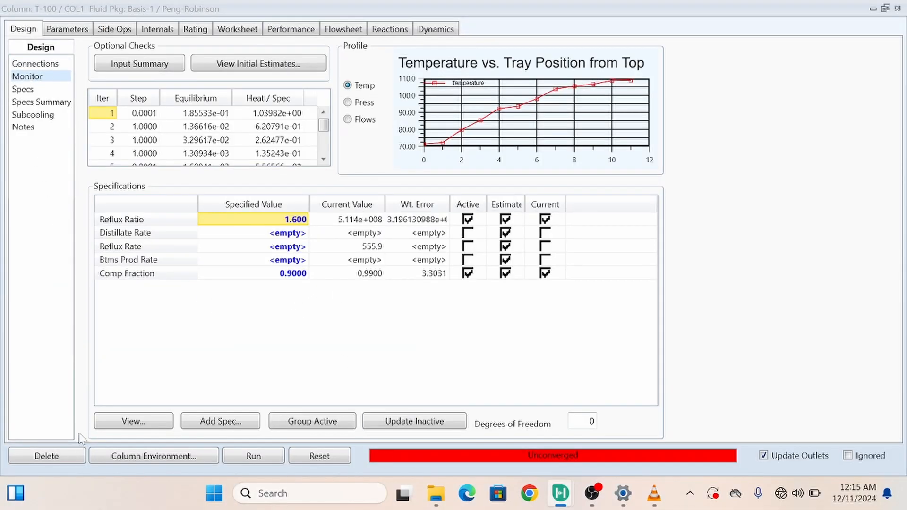
{"action": "left_click", "coordinate": [253, 456]}
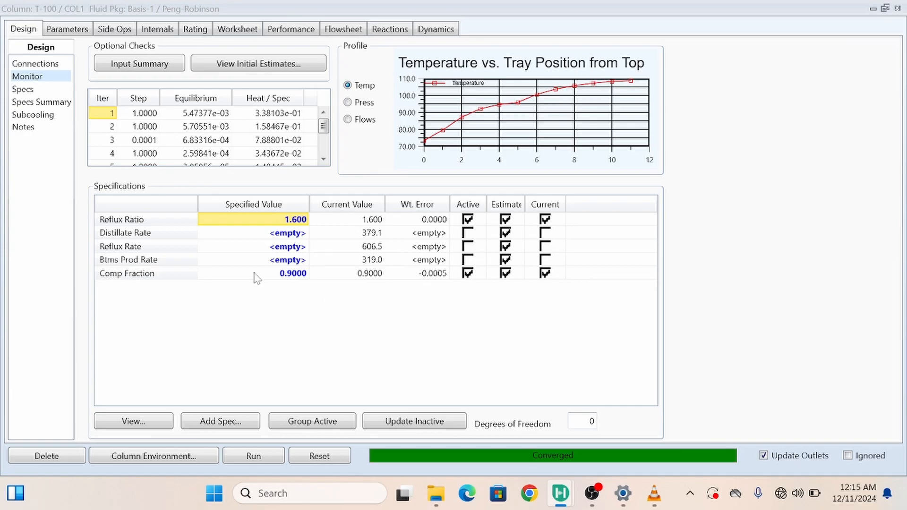
{"action": "left_click", "coordinate": [297, 274]}
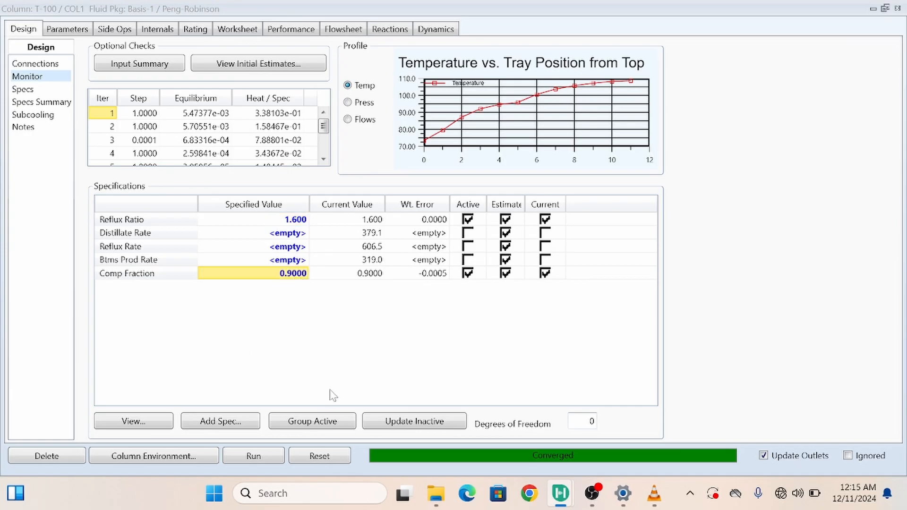
{"action": "type", "text": "0.99"}
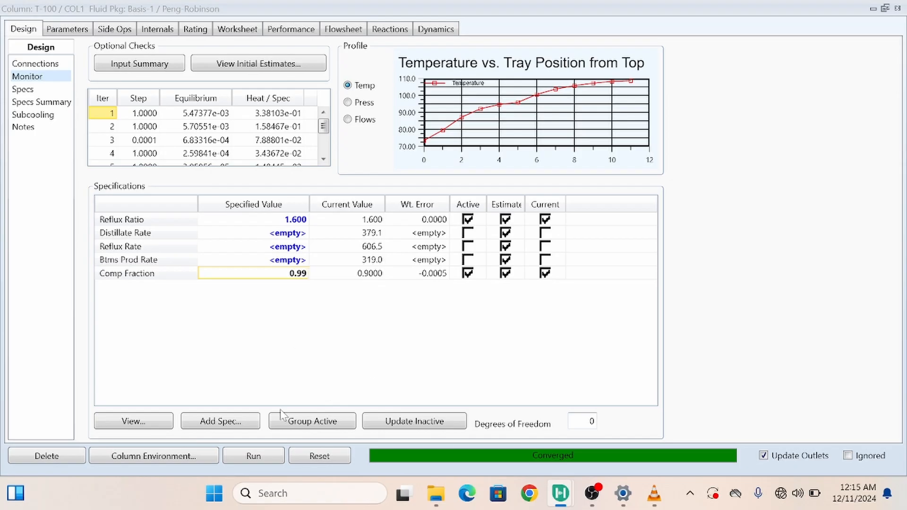
{"action": "left_click", "coordinate": [292, 251]}
{"action": "left_click", "coordinate": [247, 461]}
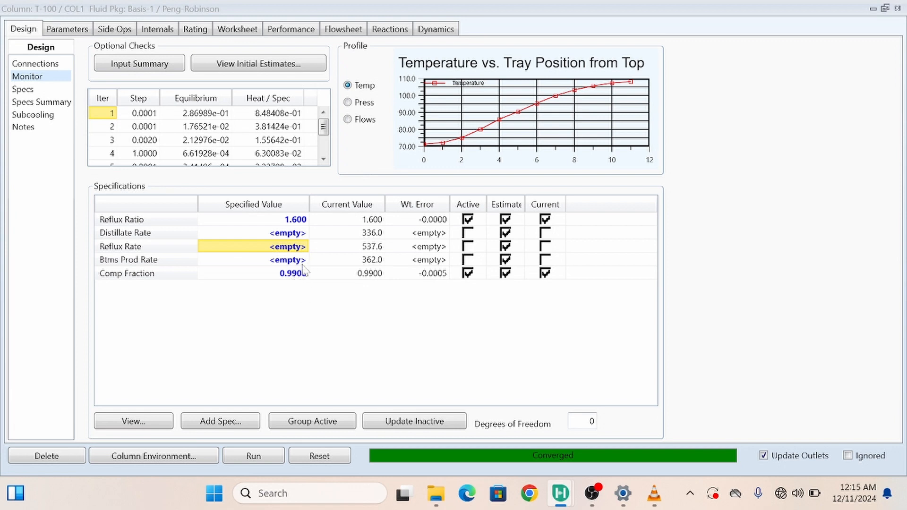
{"action": "left_click", "coordinate": [244, 458]}
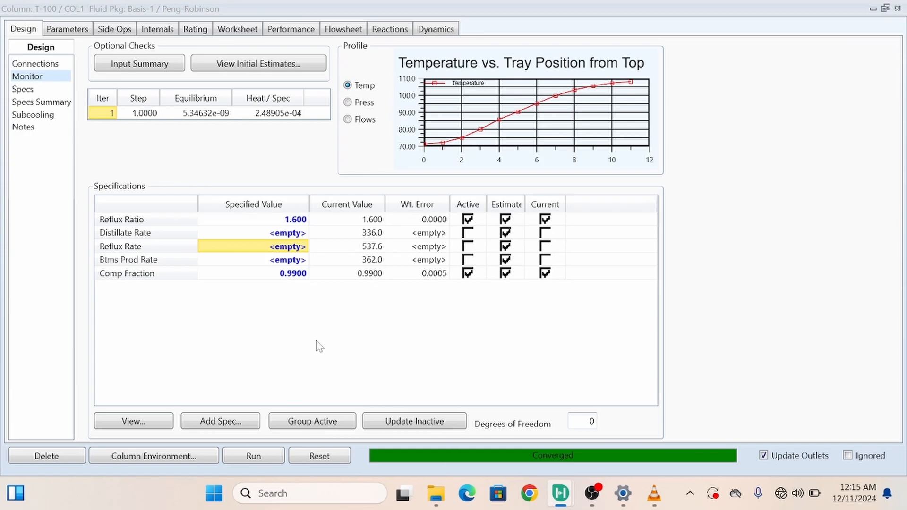
Step: Examine the methanol product's composition as mole fractions, mass flows and mole flows, check the water product's composition, and close the column window
{"action": "left_click", "coordinate": [237, 29]}
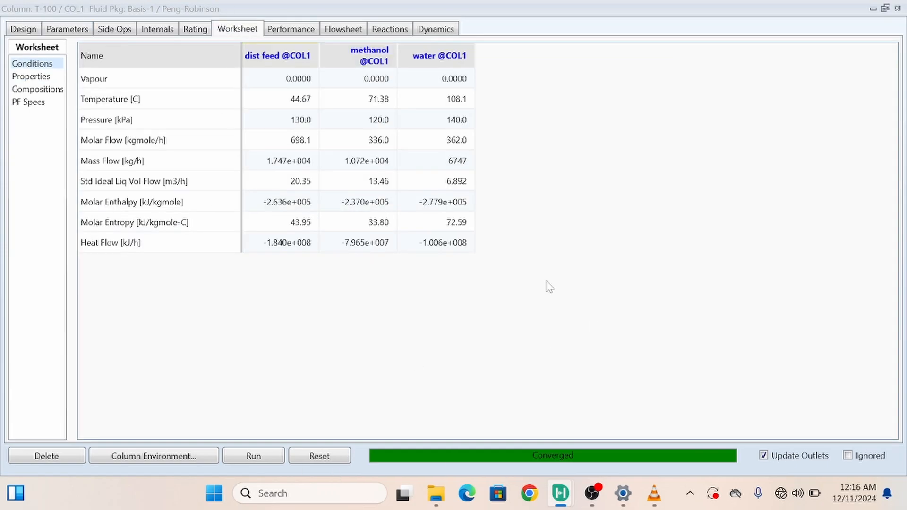
{"action": "double_click", "coordinate": [382, 142]}
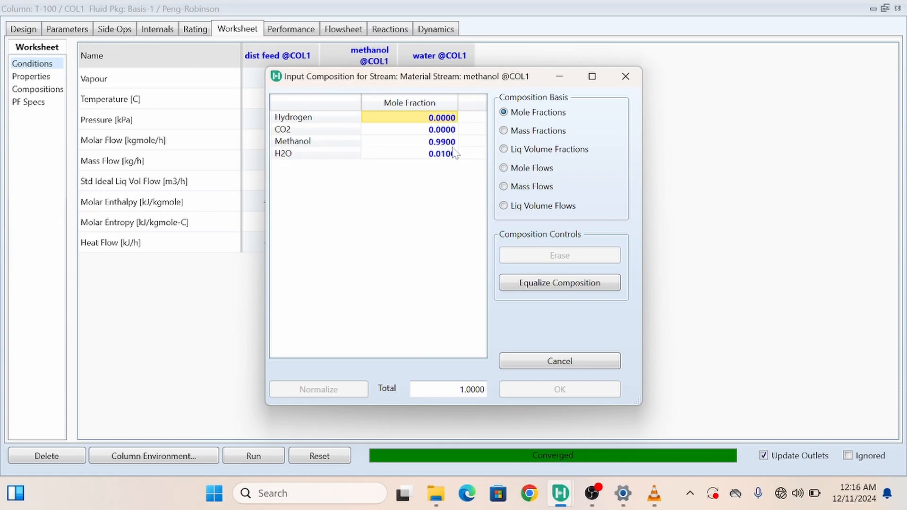
{"action": "left_click", "coordinate": [504, 186]}
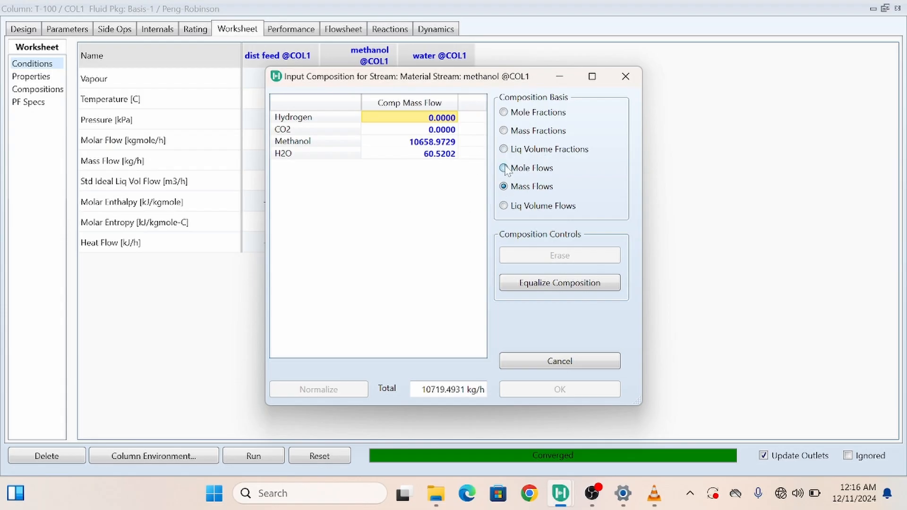
{"action": "left_click", "coordinate": [503, 168]}
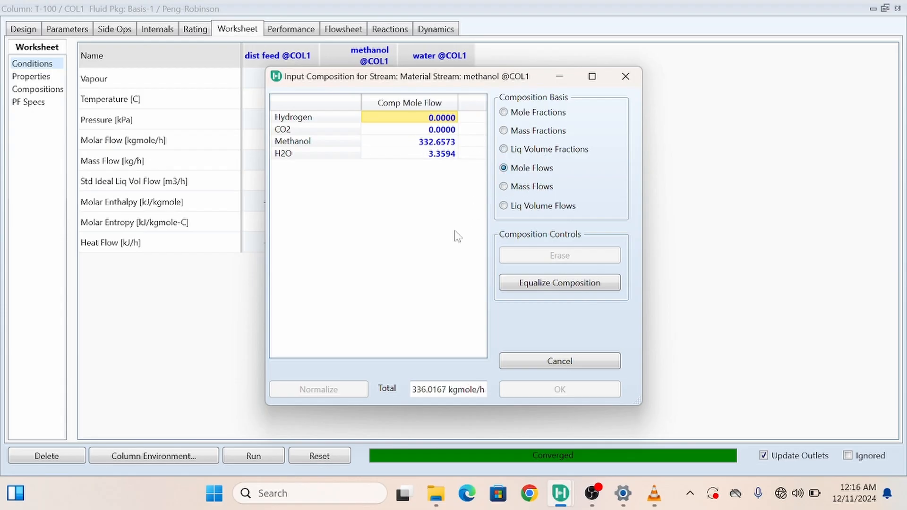
{"action": "left_click", "coordinate": [625, 77]}
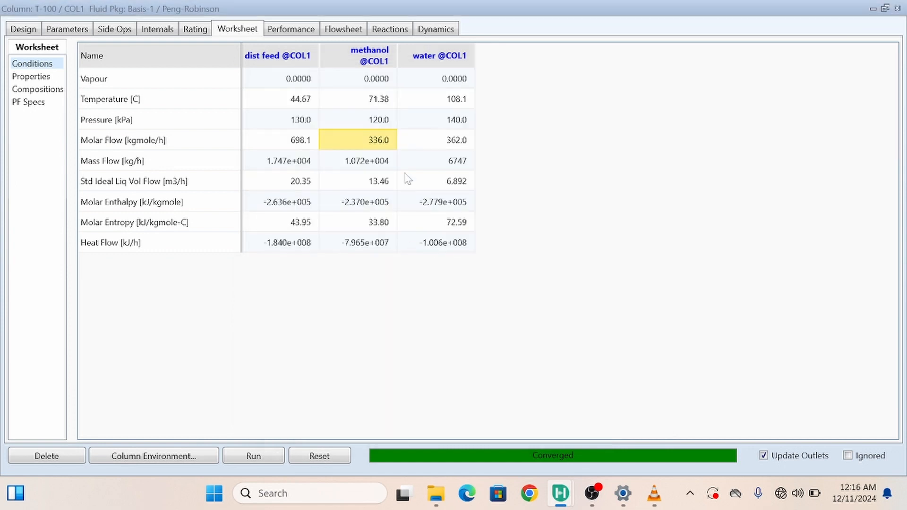
{"action": "double_click", "coordinate": [455, 142]}
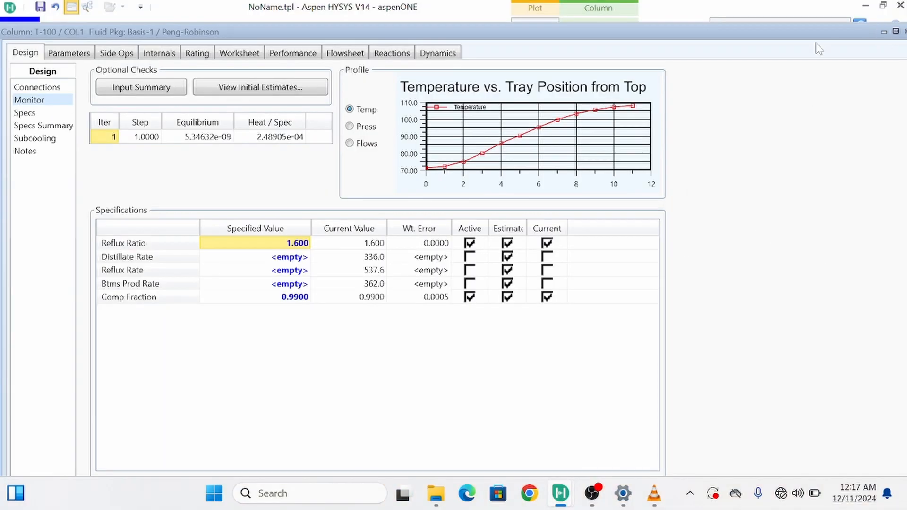
{"action": "left_click_drag", "start_coordinate": [800, 33], "coordinate": [752, 32]}
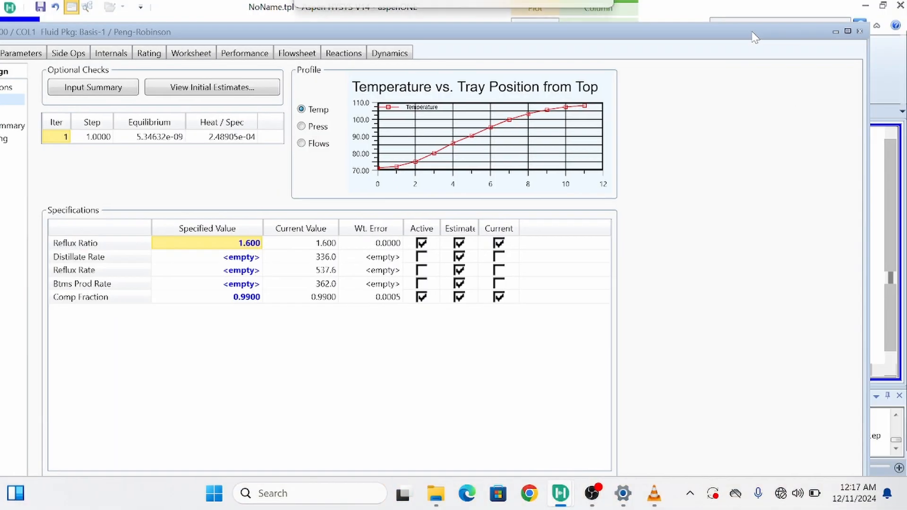
{"action": "left_click", "coordinate": [858, 32]}
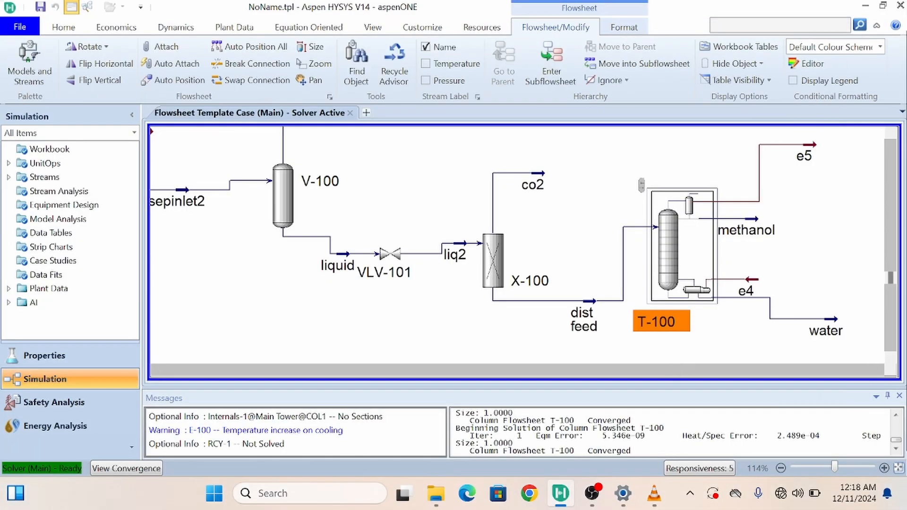
Step: Move energy stream e1 slightly higher and energy stream e2 lower on the flowsheet, clear of the CSTR-100 feed line
{"action": "left_click", "coordinate": [899, 468]}
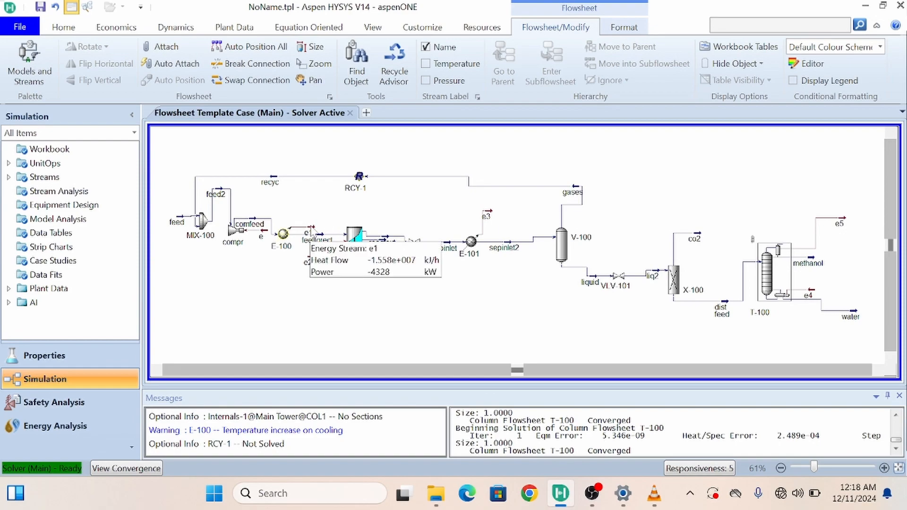
{"action": "left_click_drag", "start_coordinate": [312, 226], "coordinate": [318, 216]}
{"action": "left_click_drag", "start_coordinate": [312, 264], "coordinate": [309, 287]}
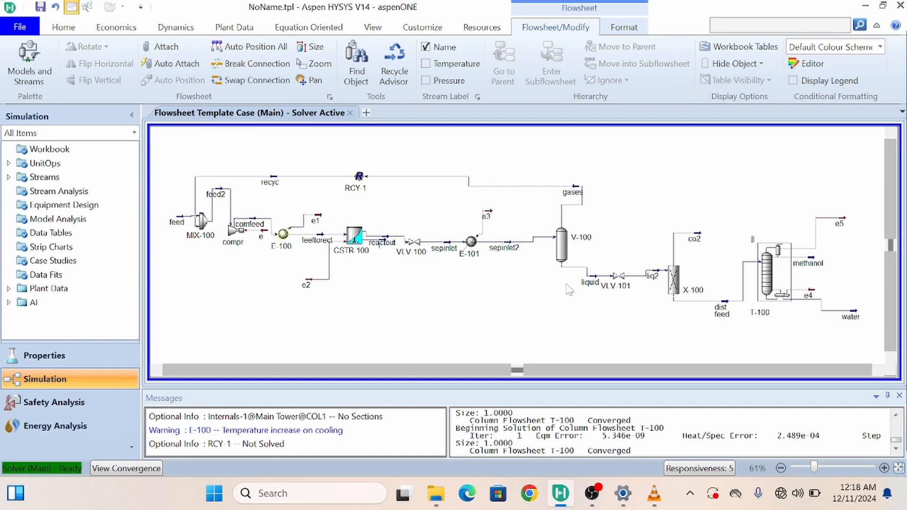